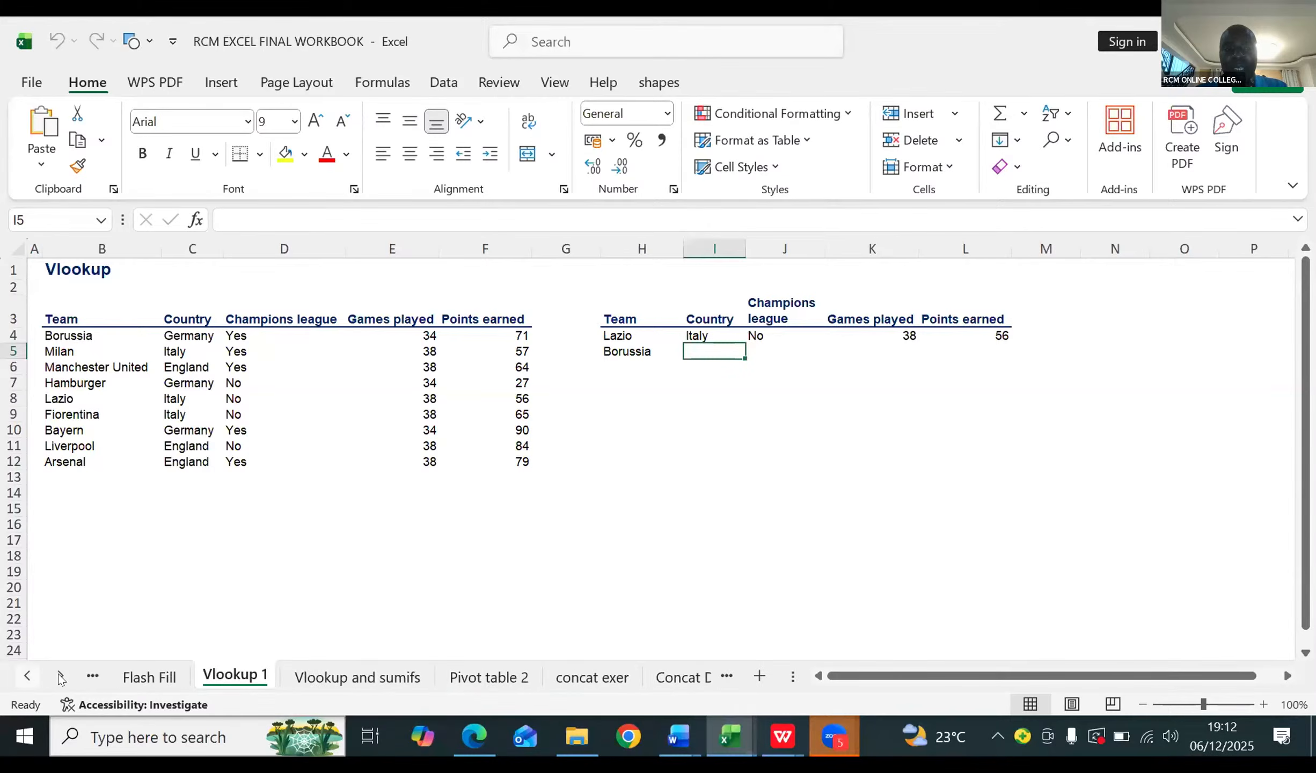
# Step: Open the Concat Demo worksheet, the last sheet in the workbook
pyautogui.click(27, 676)
pyautogui.click(27, 676)
pyautogui.click(27, 676)
pyautogui.click(27, 676)
pyautogui.click(27, 675)
pyautogui.click(27, 676)
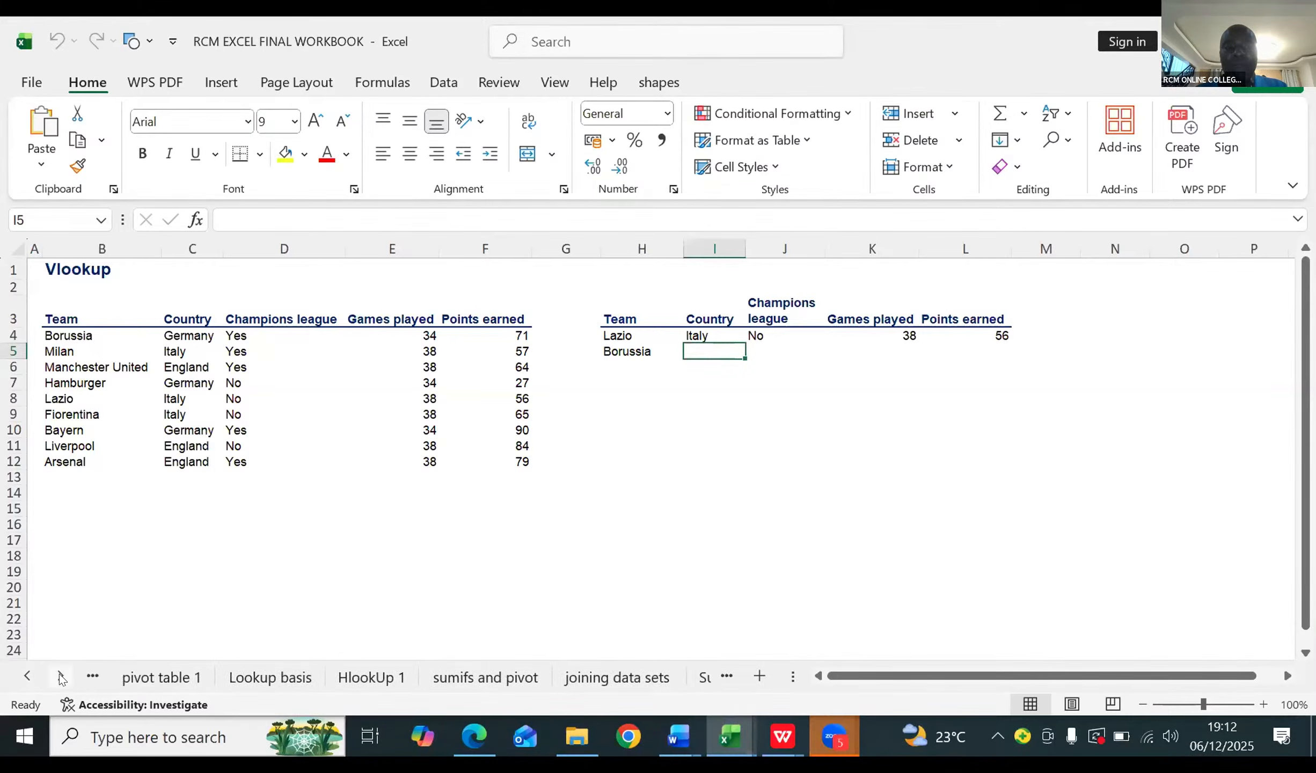
pyautogui.click(60, 676)
pyautogui.click(60, 676)
pyautogui.click(61, 676)
pyautogui.click(61, 677)
pyautogui.click(61, 676)
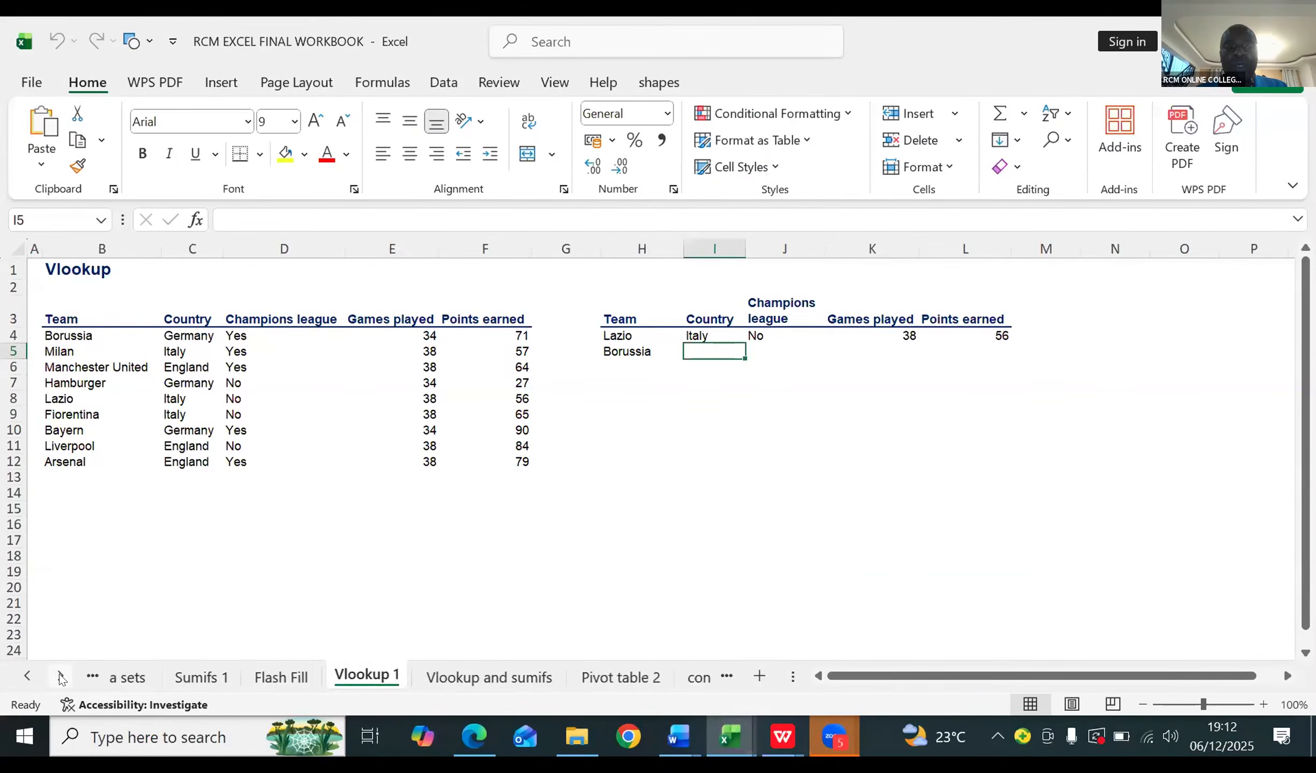
pyautogui.click(61, 676)
pyautogui.click(61, 676)
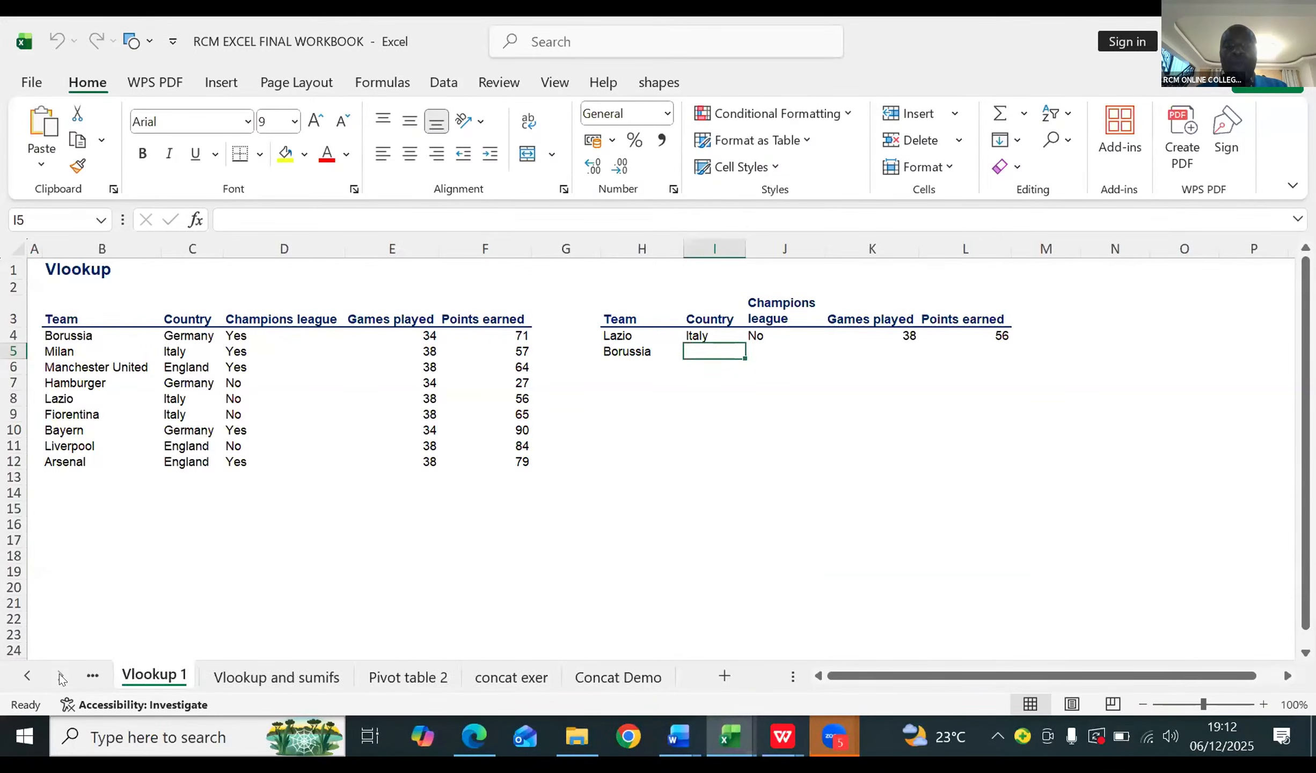
pyautogui.click(600, 681)
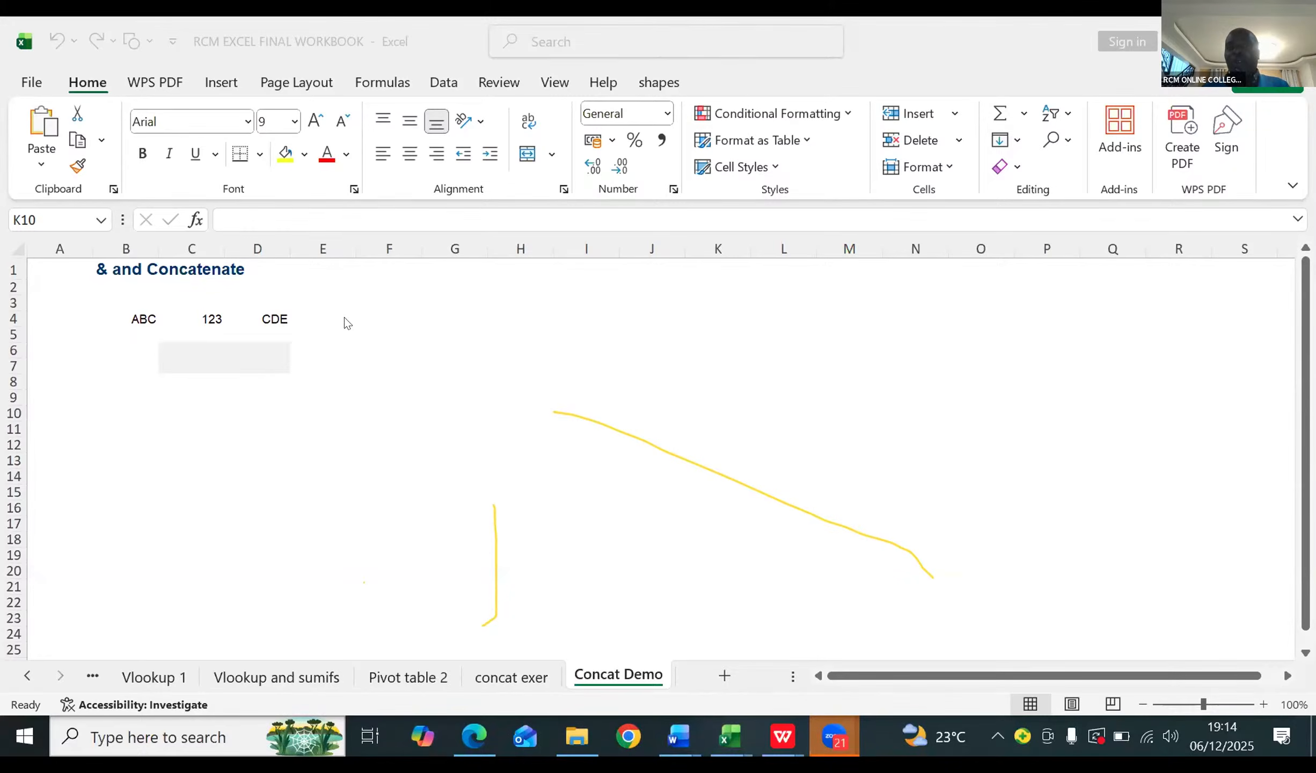
# Step: Enter the formula =CONCAT(B4,C4) in cell H3 to join the ABC and 123 values
pyautogui.click(483, 303)
pyautogui.click(484, 302)
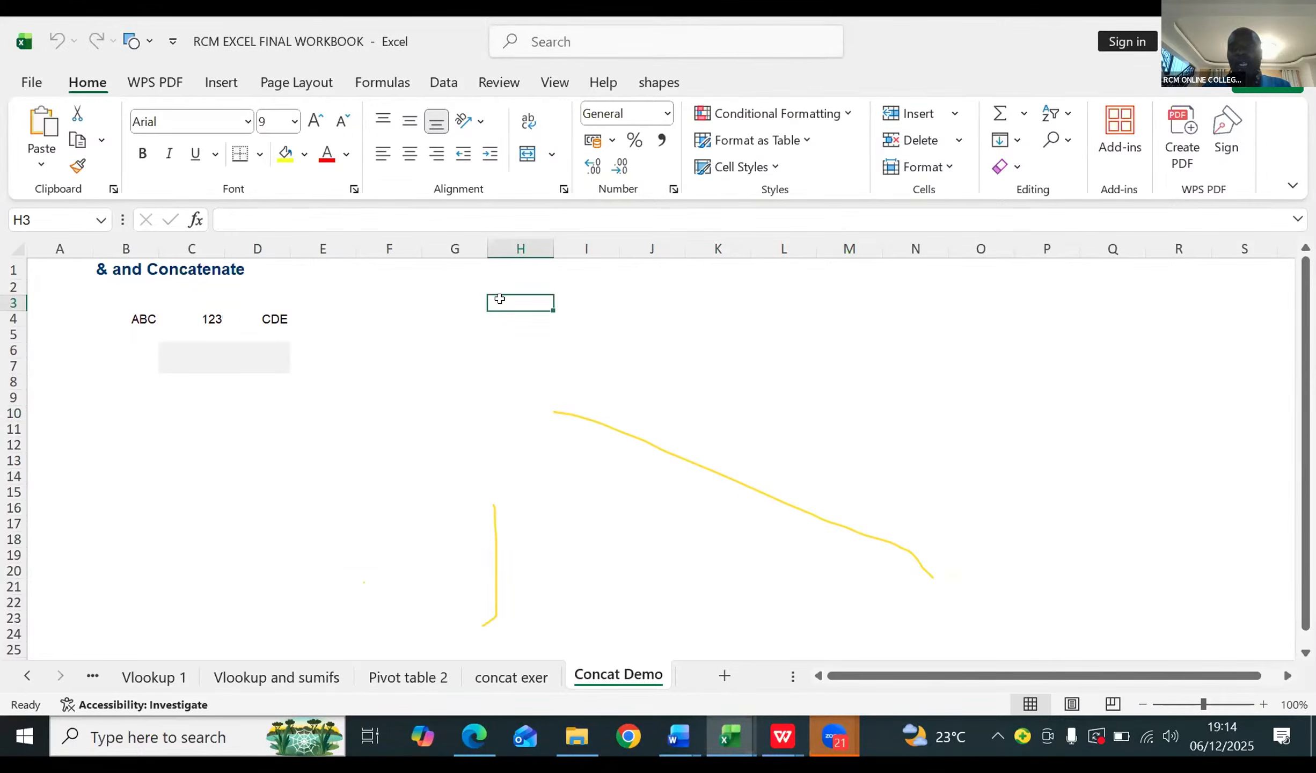
pyautogui.write('=')
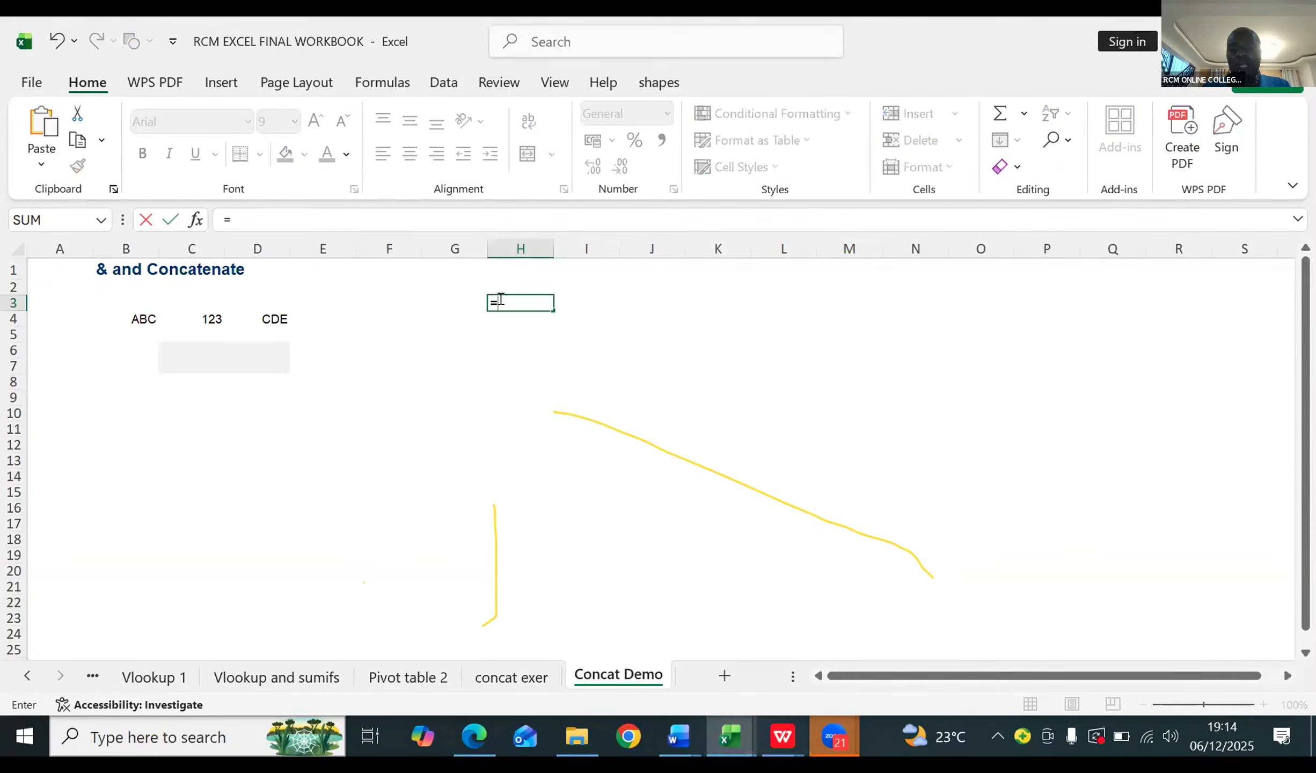
pyautogui.write('conca')
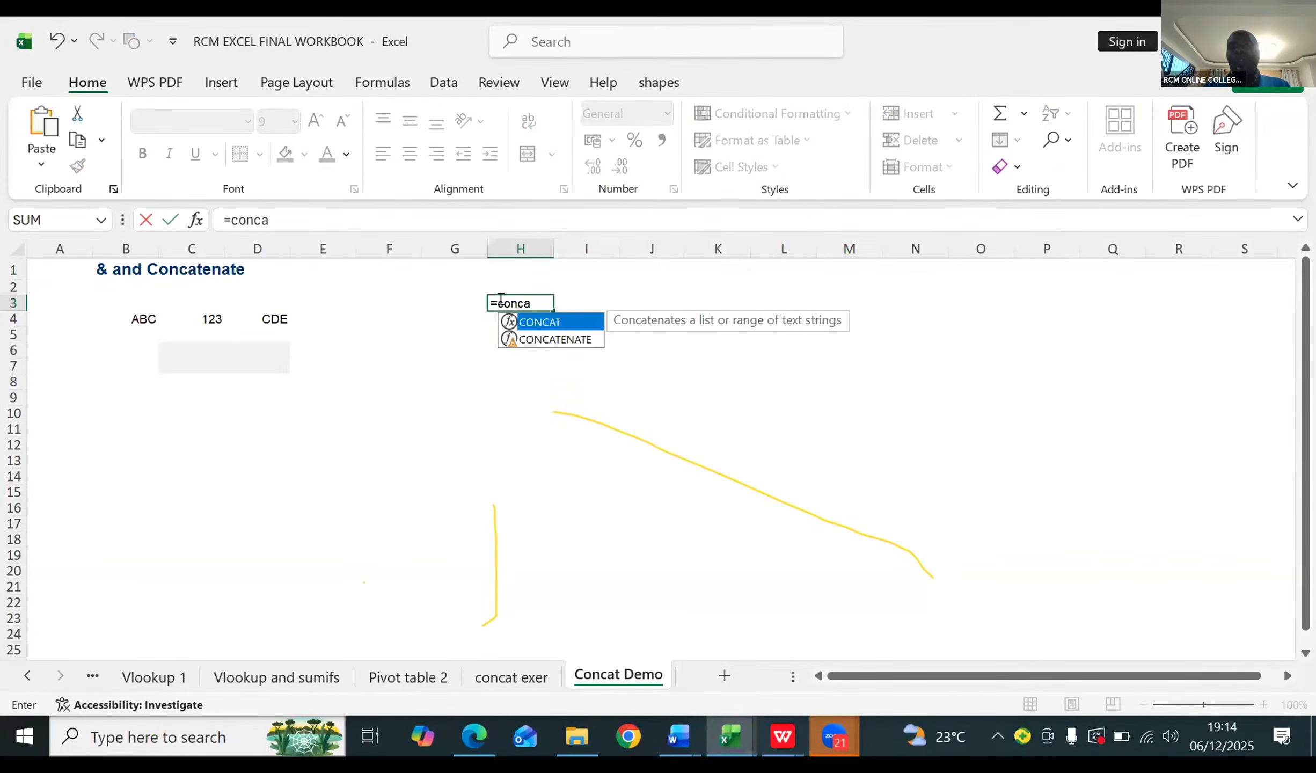
pyautogui.doubleClick(535, 322)
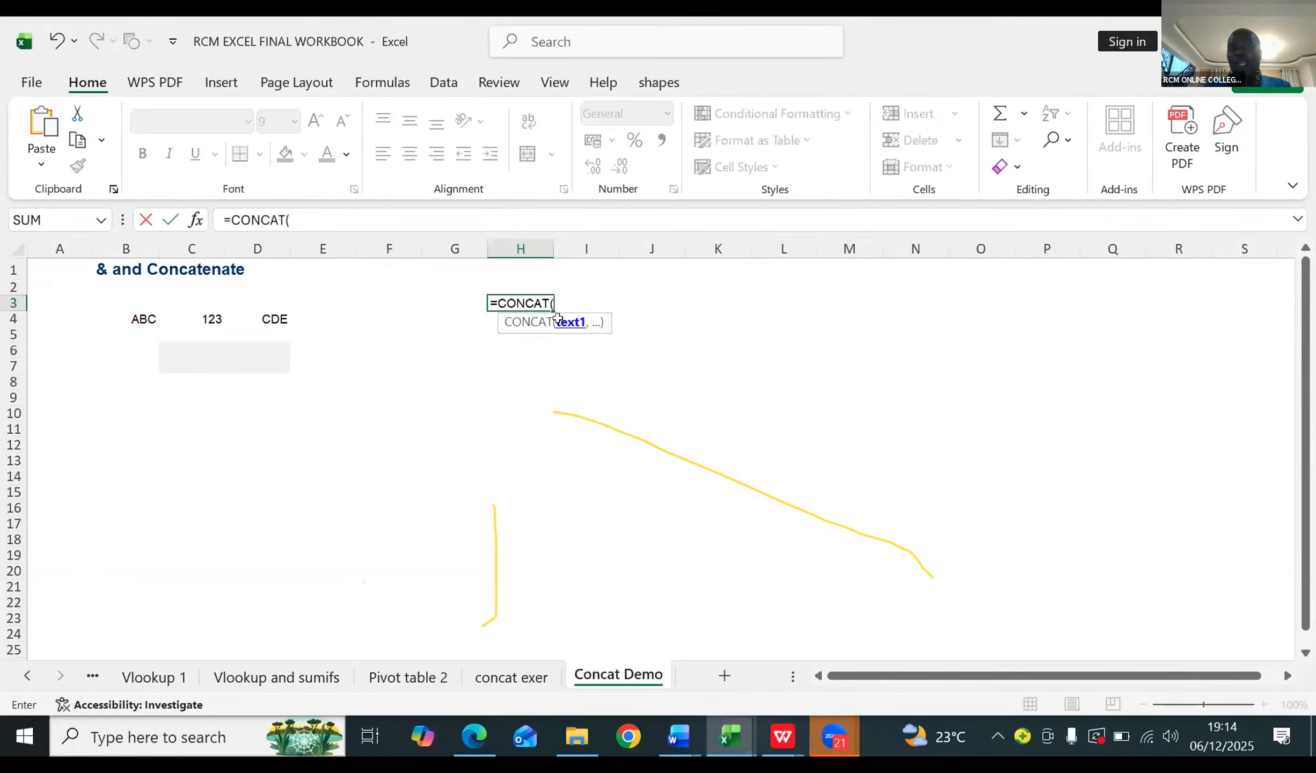
pyautogui.click(140, 312)
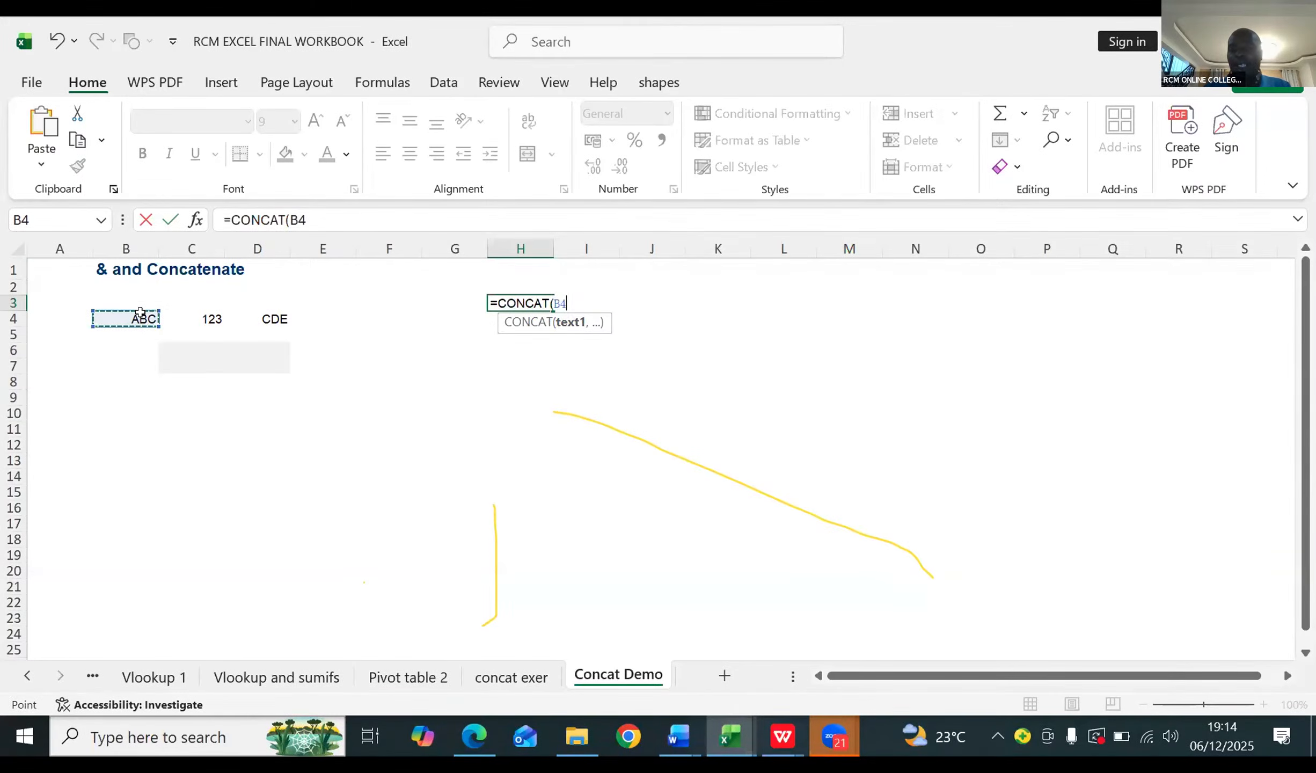
pyautogui.write(',')
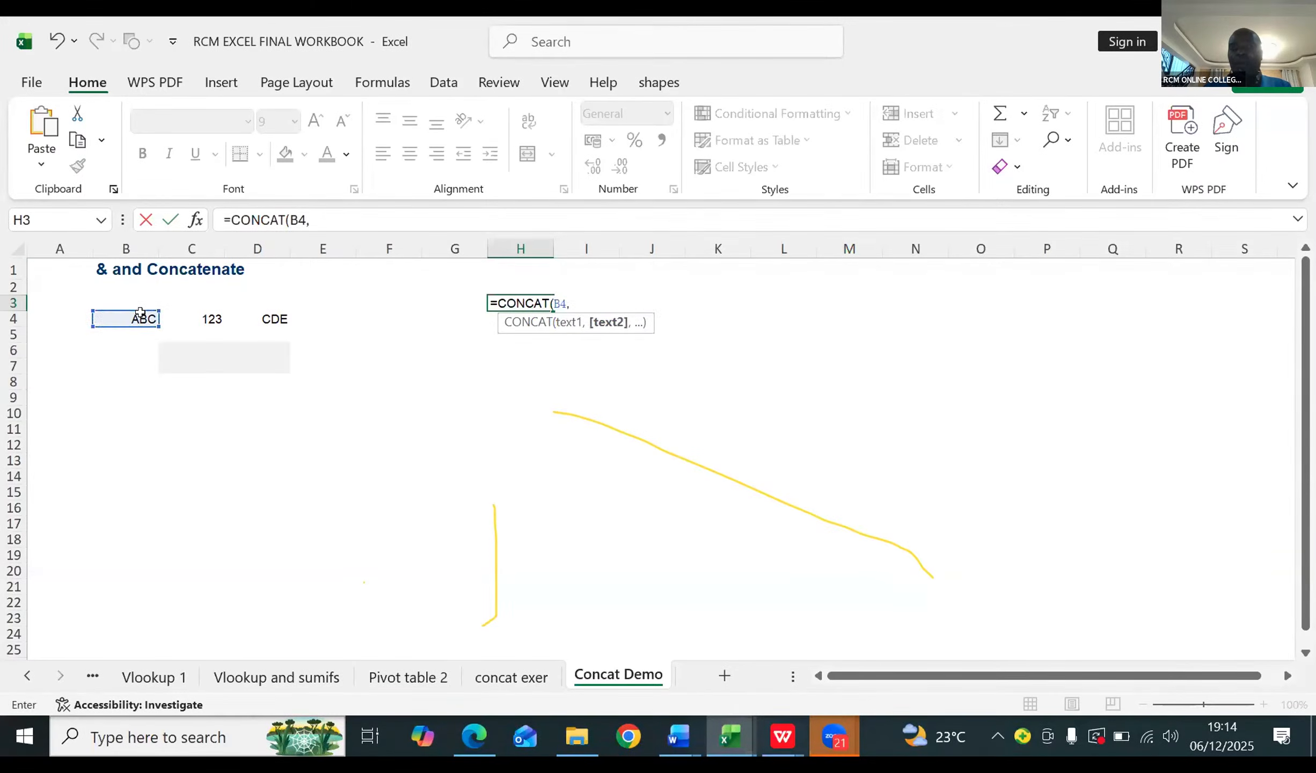
pyautogui.click(205, 313)
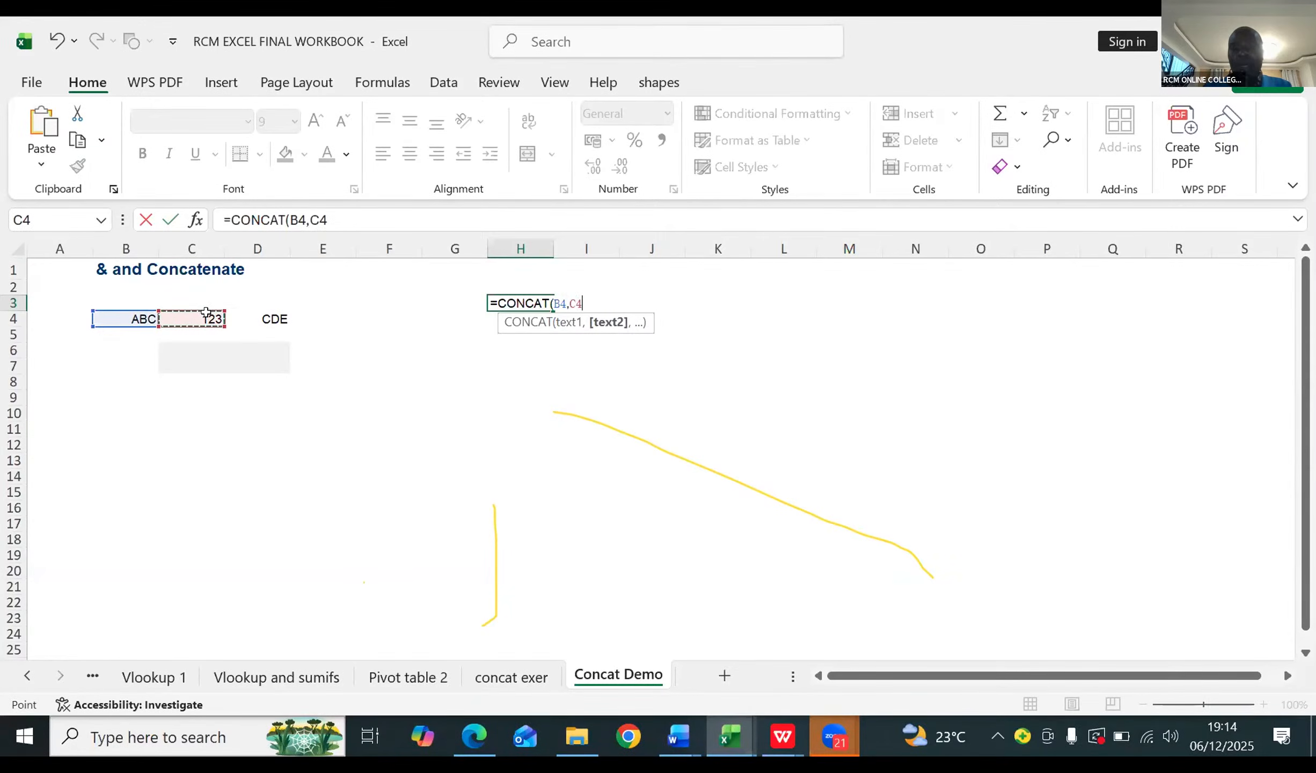
pyautogui.write(')')
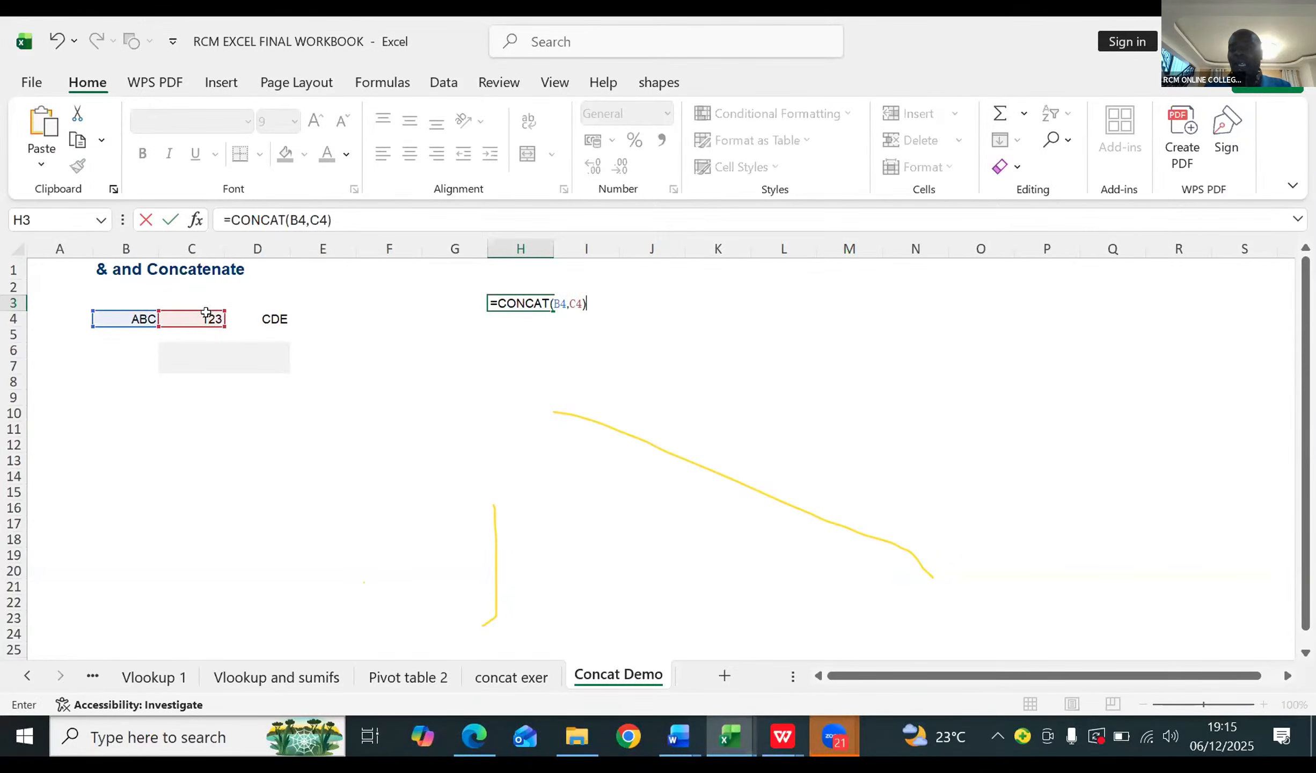
pyautogui.press('Return')
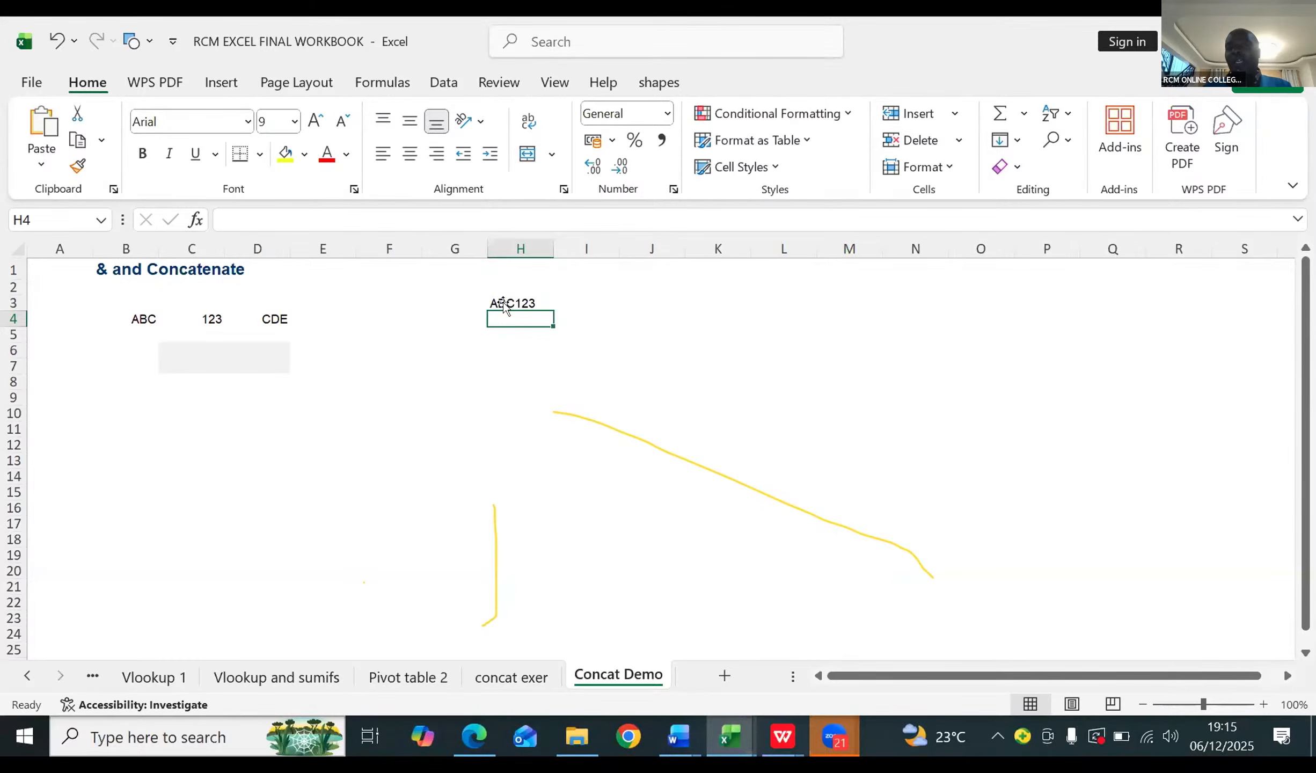
# Step: Join B4 and C4 again in cell K5 with the formula =CONCAT(B4,C4)
pyautogui.click(687, 335)
pyautogui.write('=')
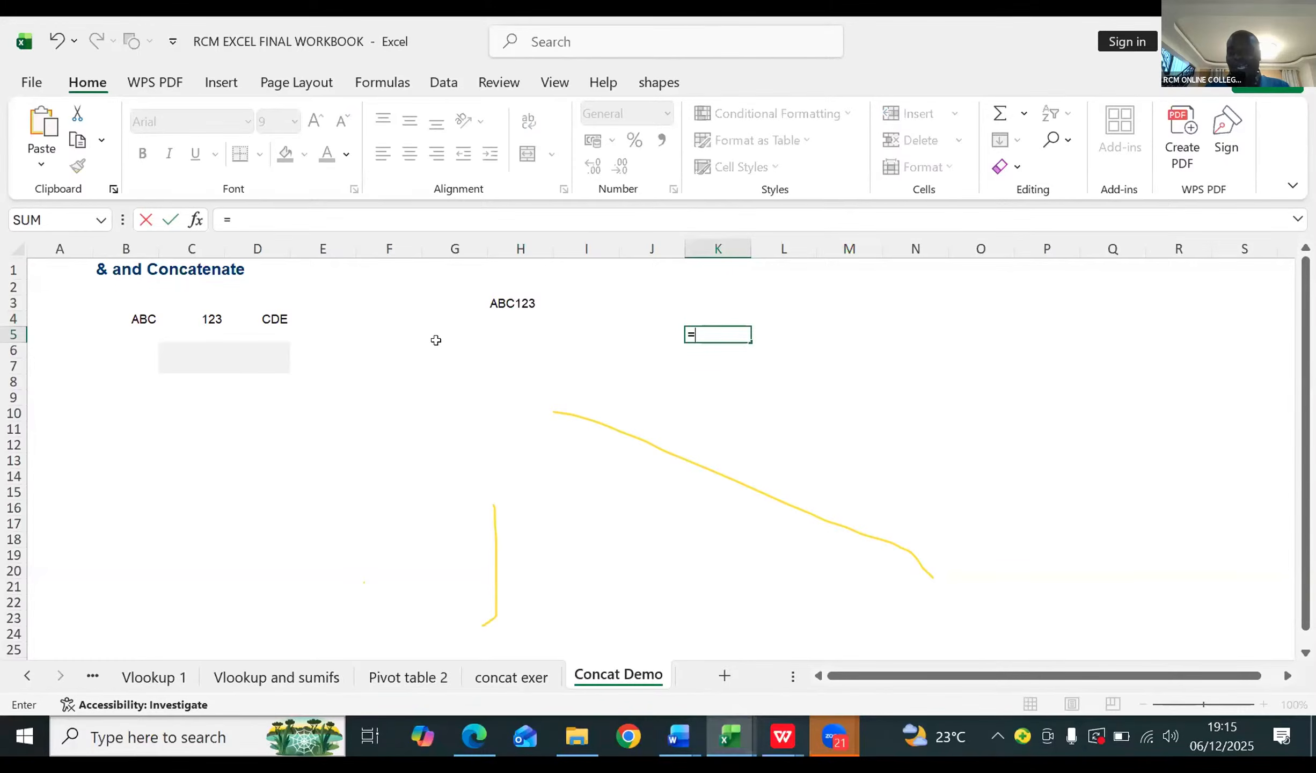
pyautogui.write('c')
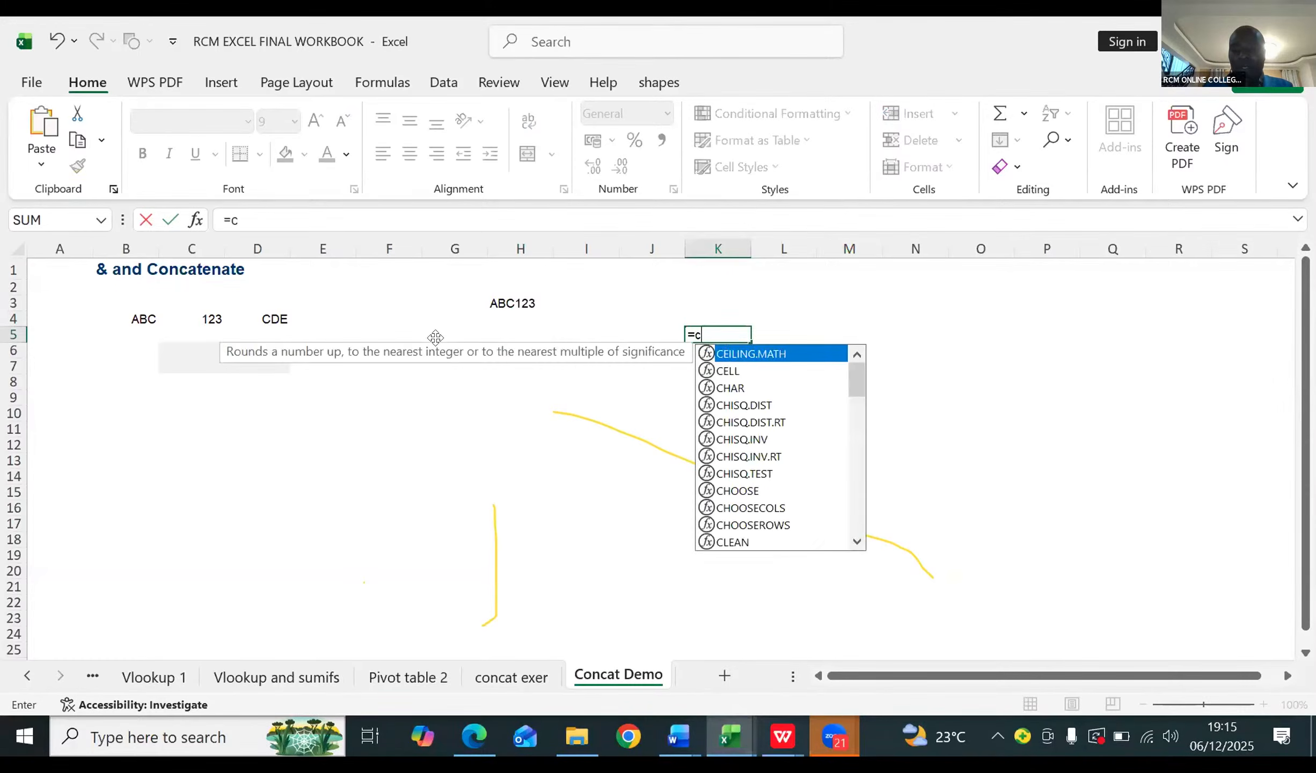
pyautogui.write('oncat')
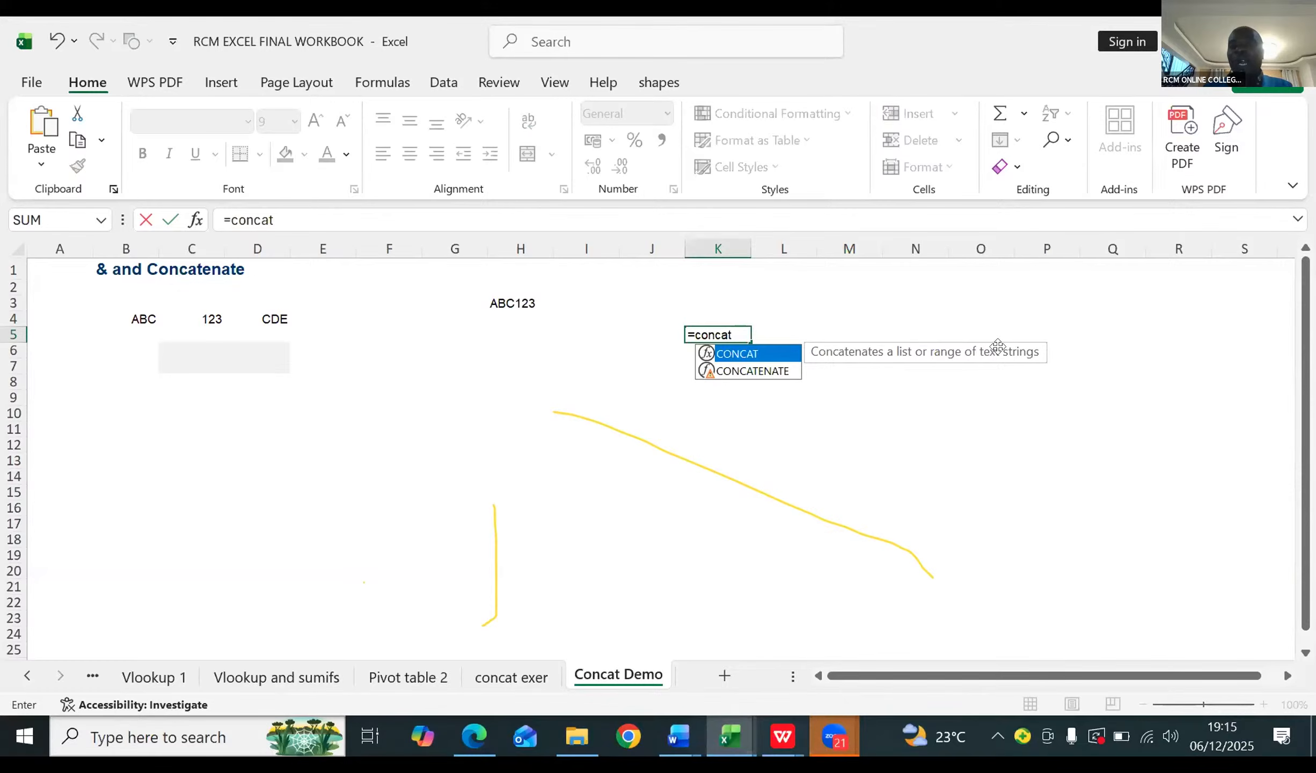
pyautogui.doubleClick(771, 355)
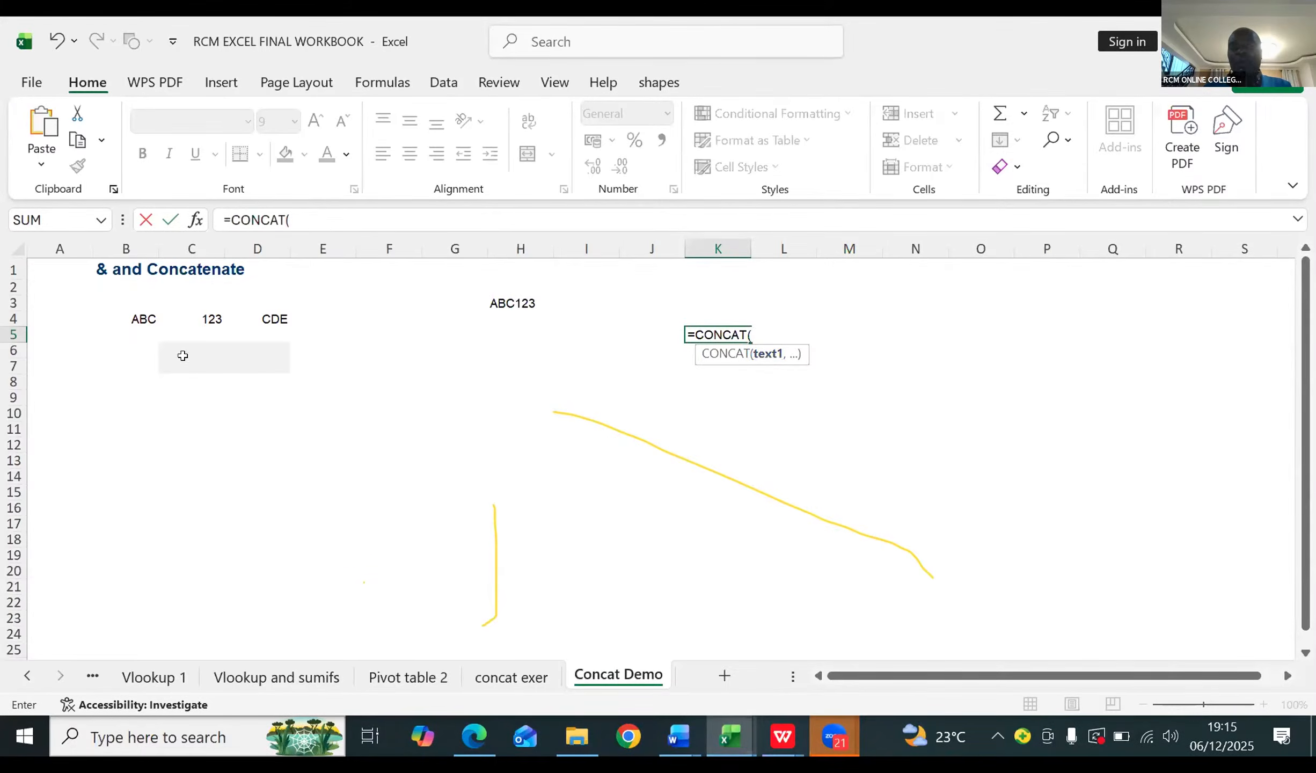
pyautogui.click(140, 322)
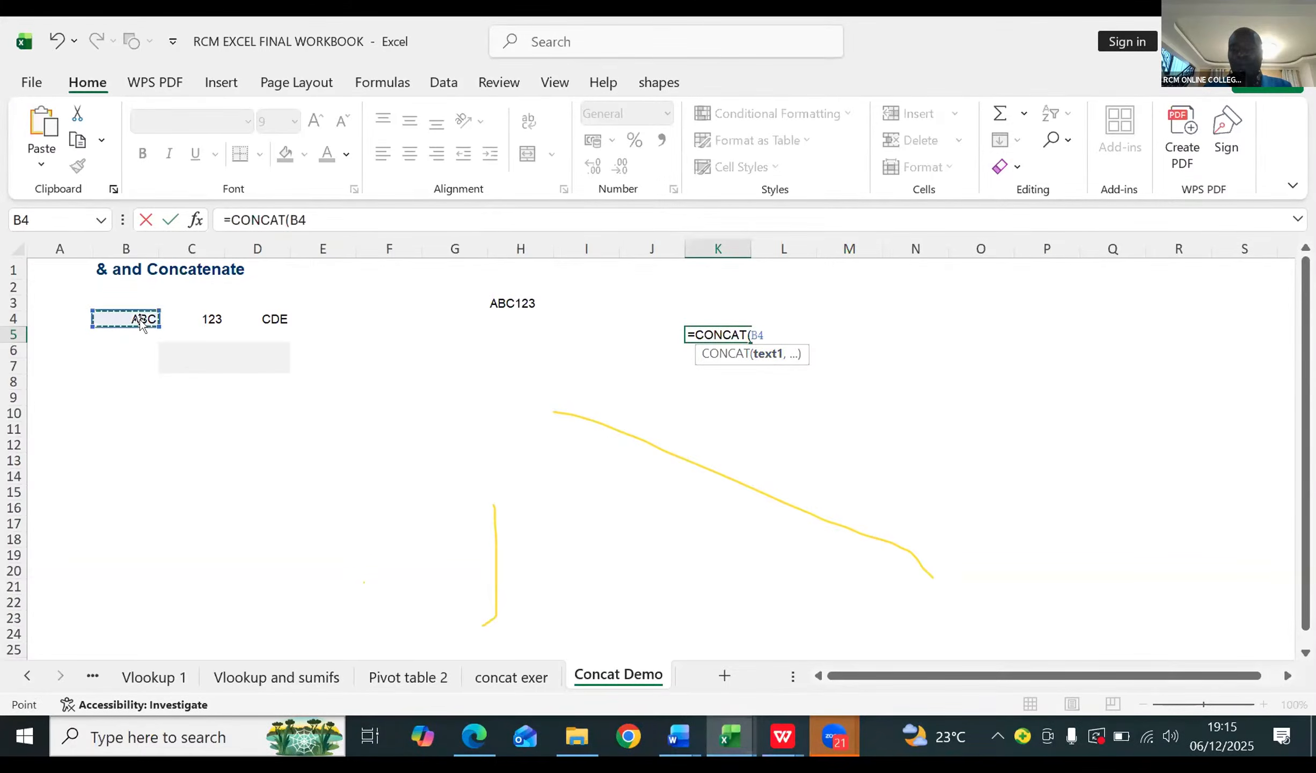
pyautogui.write(',')
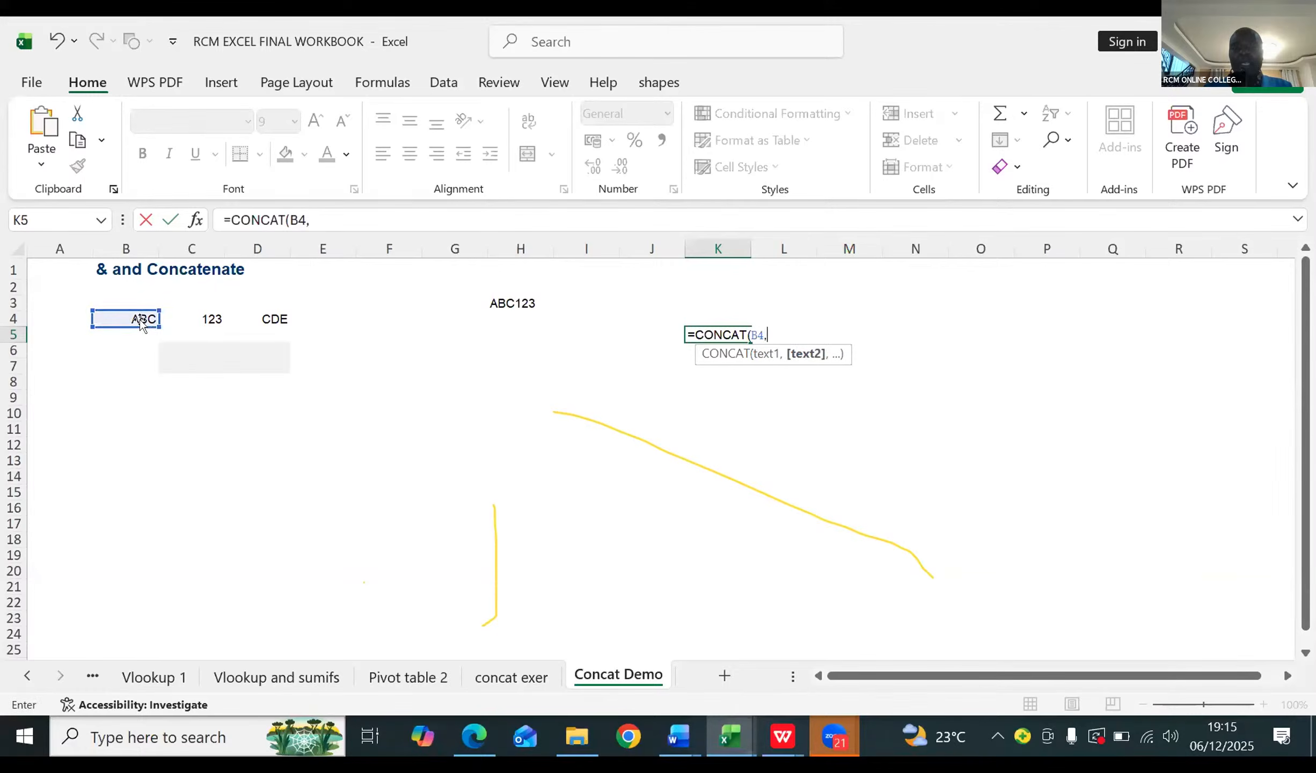
pyautogui.click(208, 312)
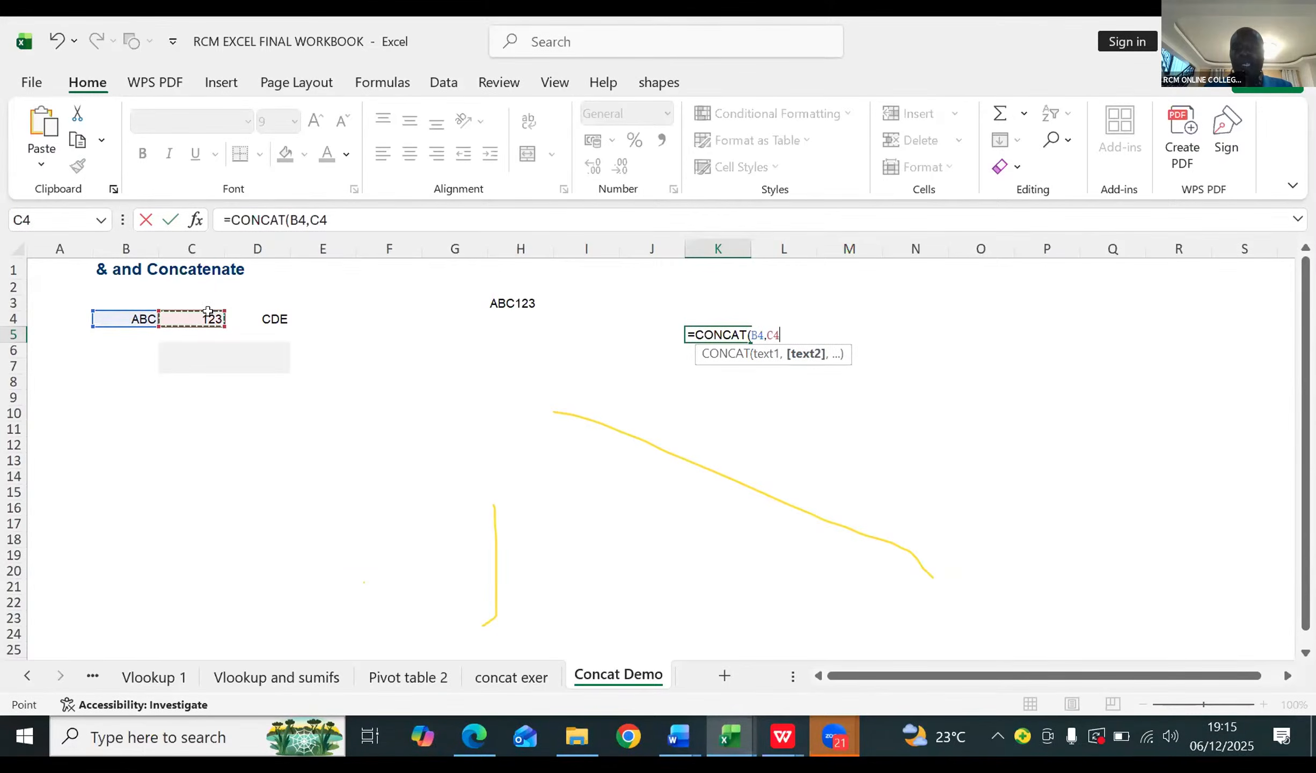
pyautogui.write(')')
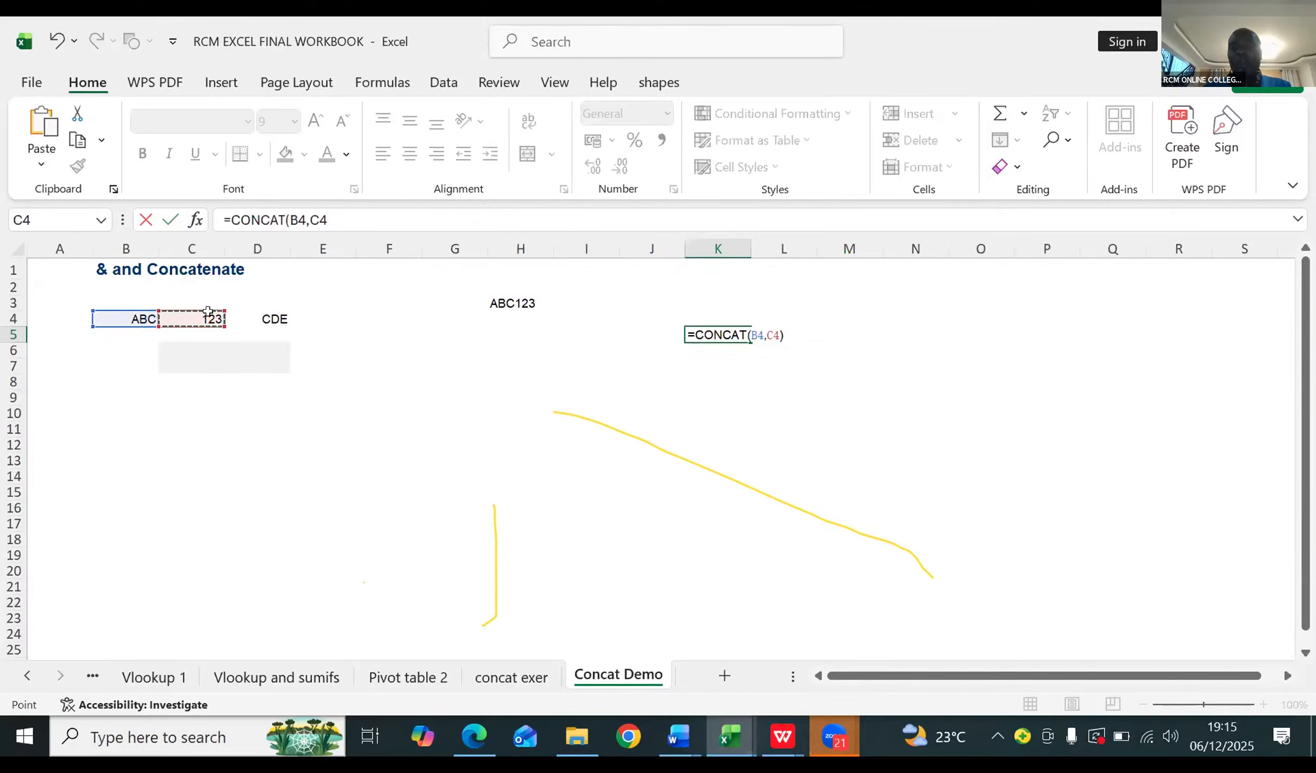
pyautogui.press('Return')
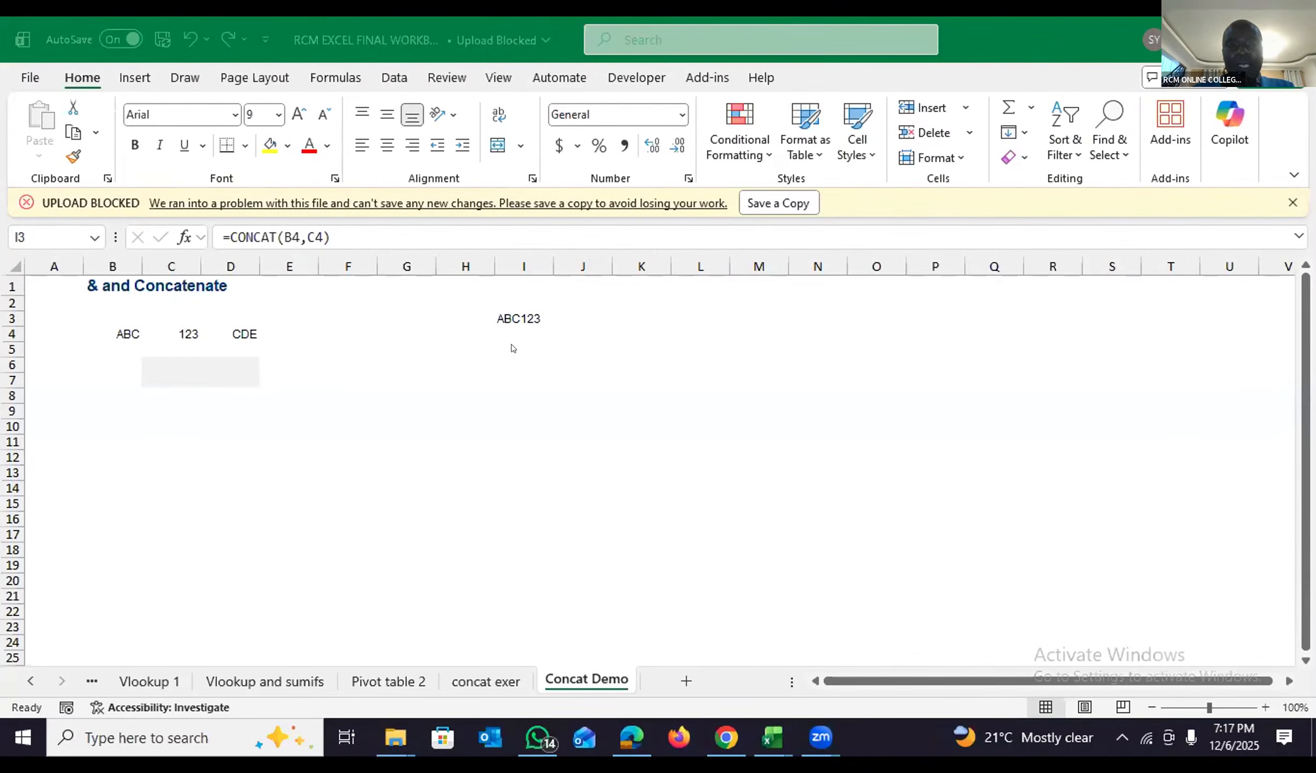
pyautogui.scroll(-1, 512, 350)
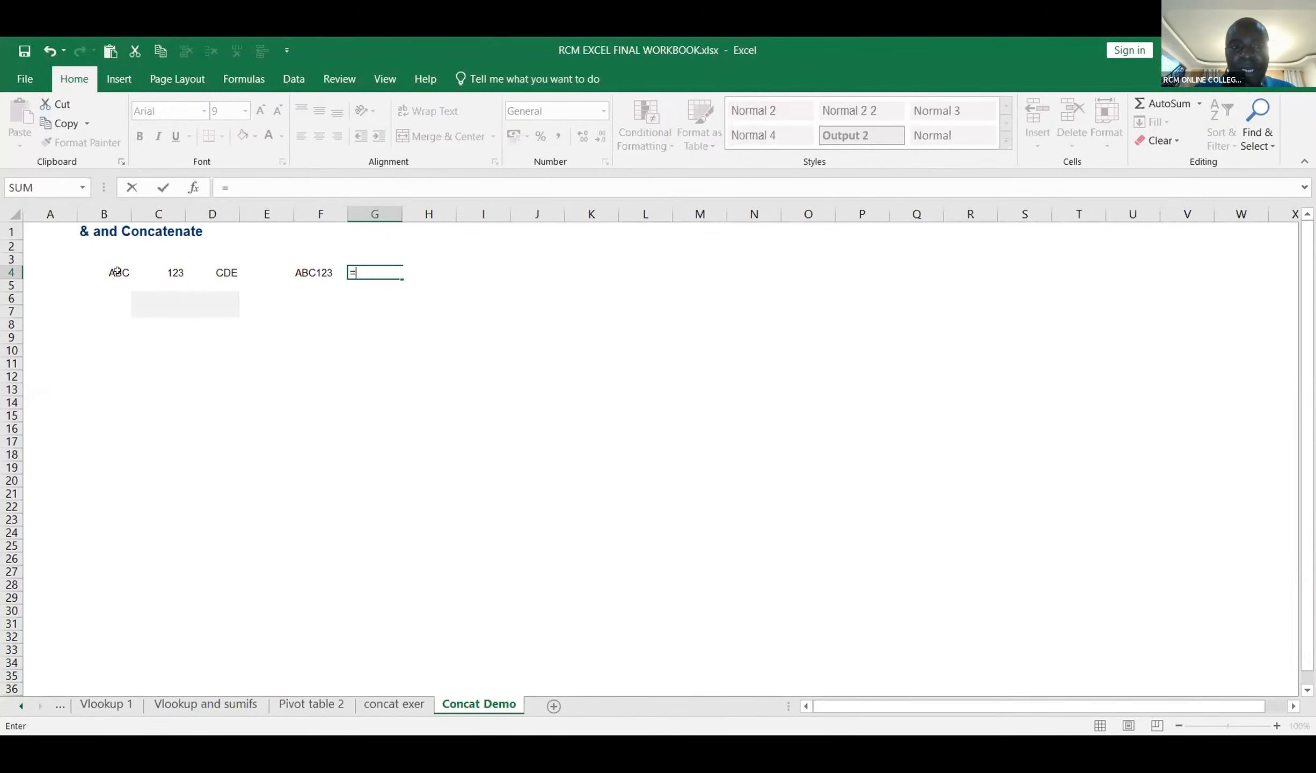
pyautogui.click(117, 271)
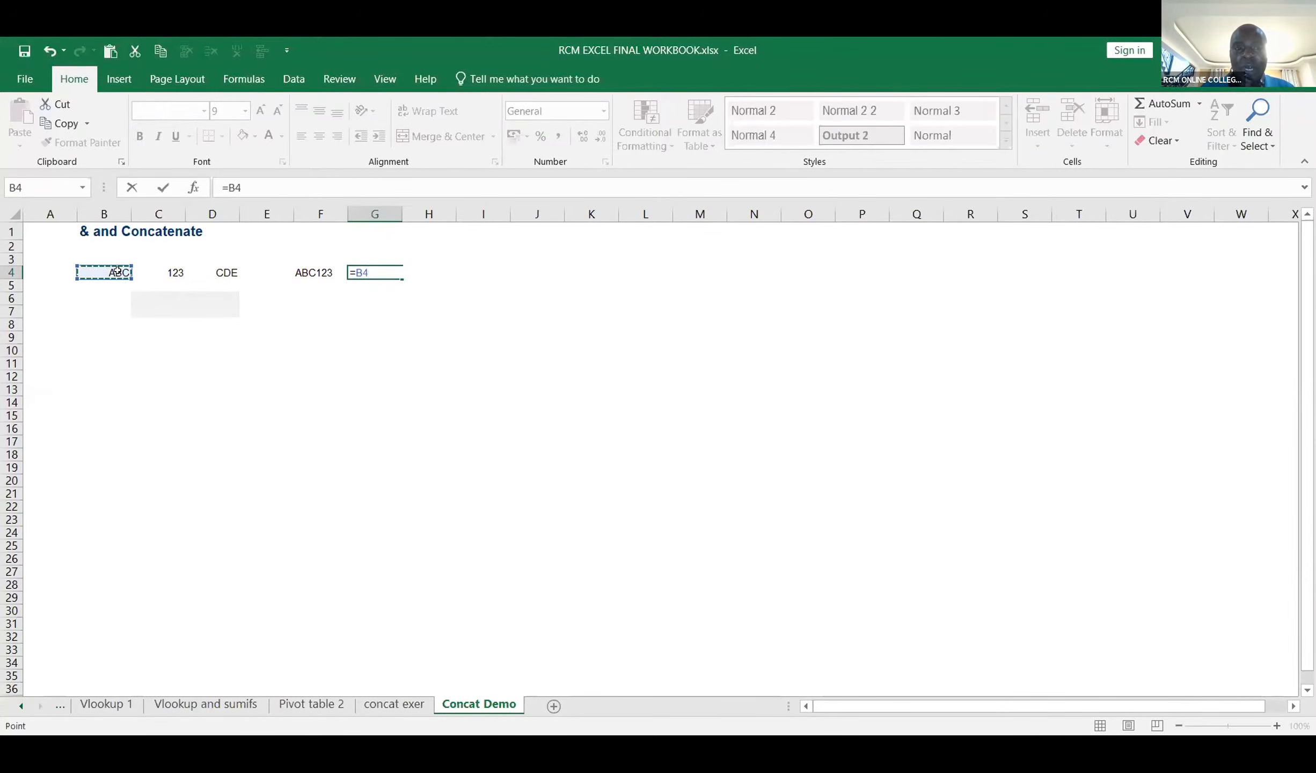
pyautogui.press('BackSpace')
pyautogui.press('BackSpace')
# Step: Complete the formula in cell G4 as =CONCAT(B4,C4) to combine ABC with 123
pyautogui.write('c')
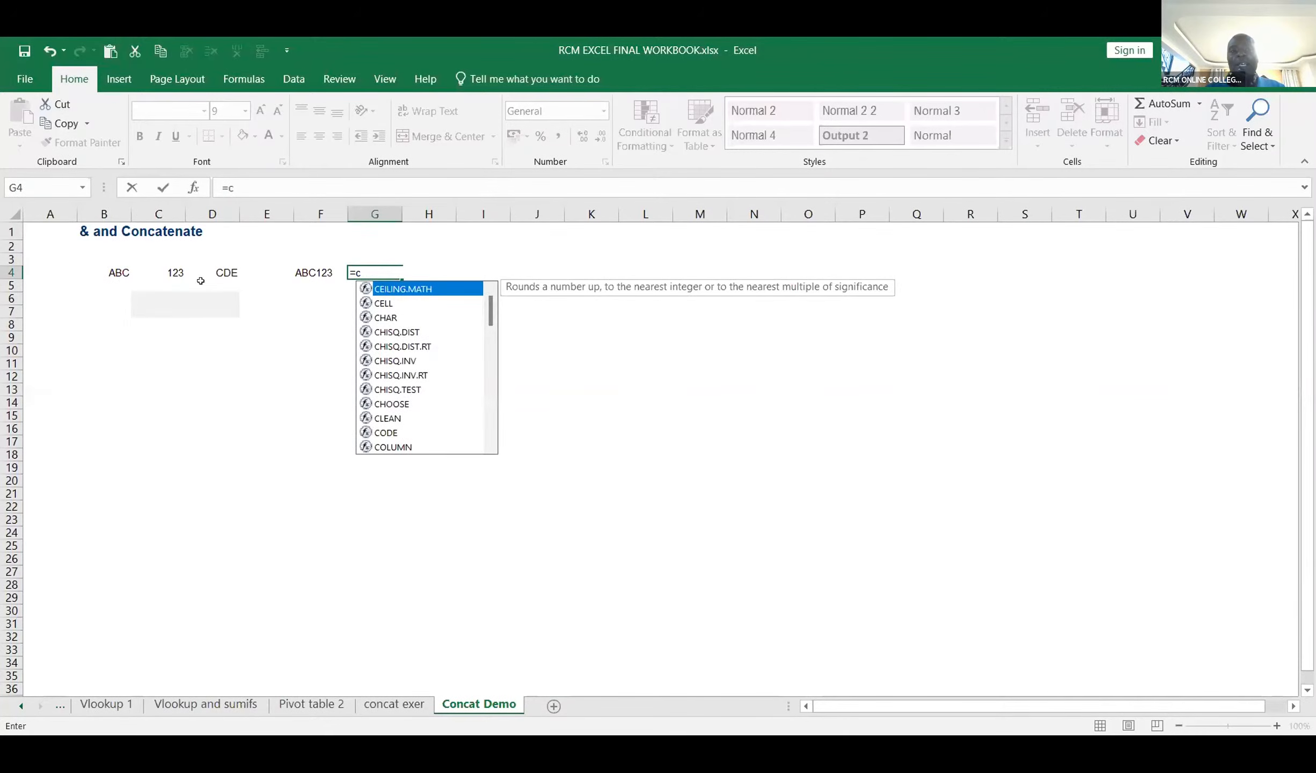
pyautogui.write('on')
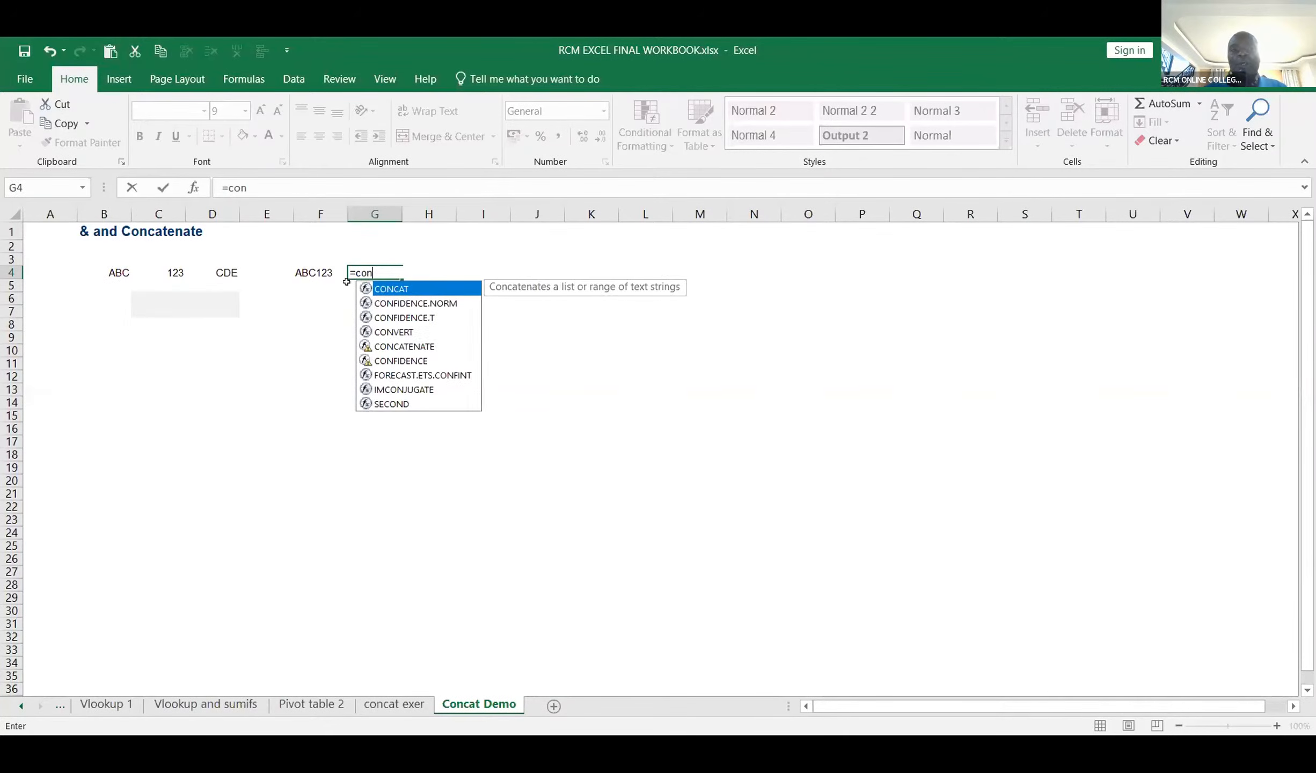
pyautogui.doubleClick(389, 288)
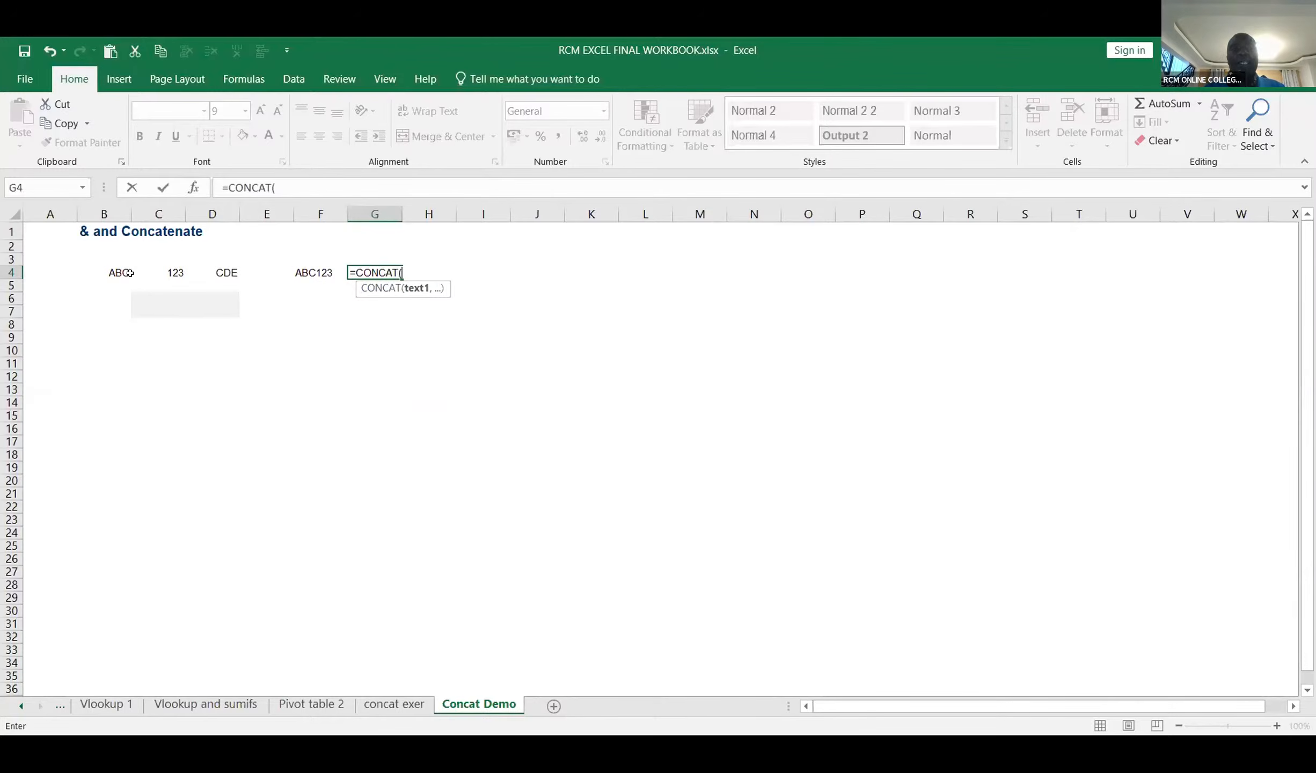
pyautogui.click(114, 271)
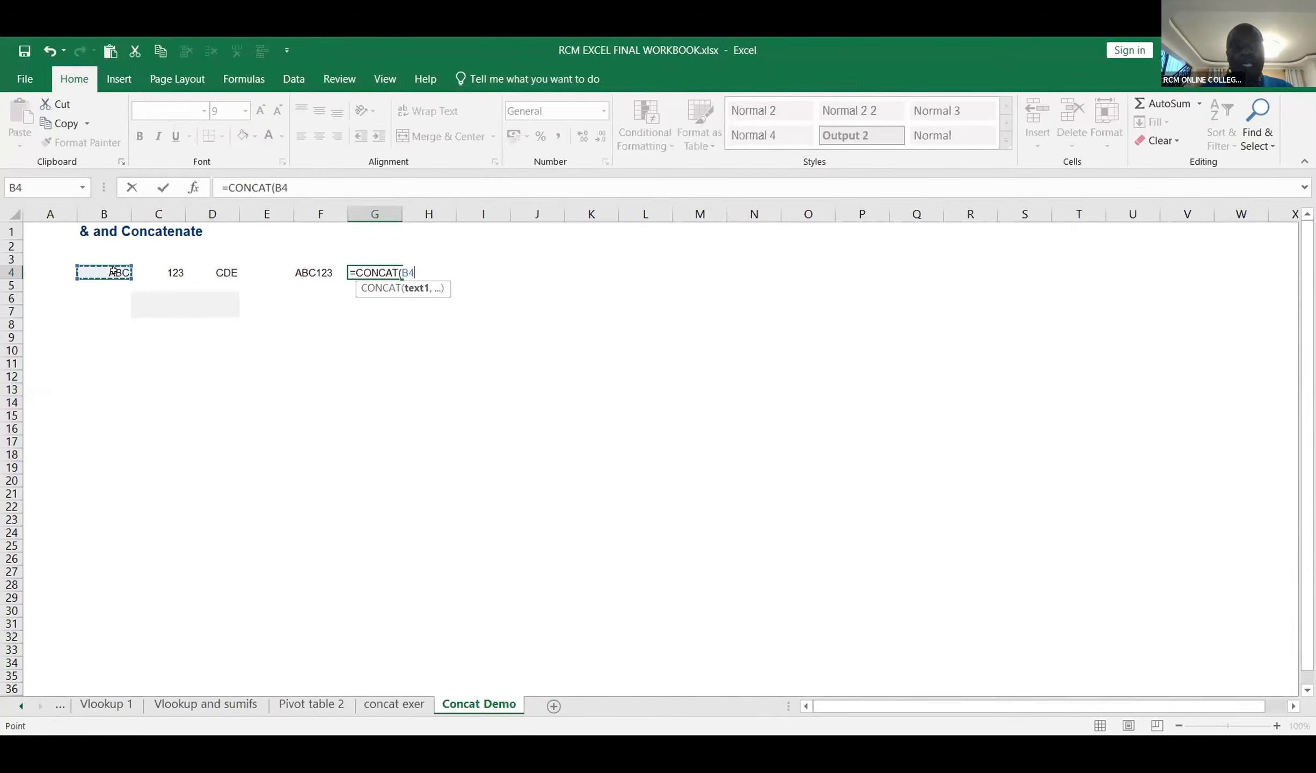
pyautogui.write(',')
pyautogui.click(163, 274)
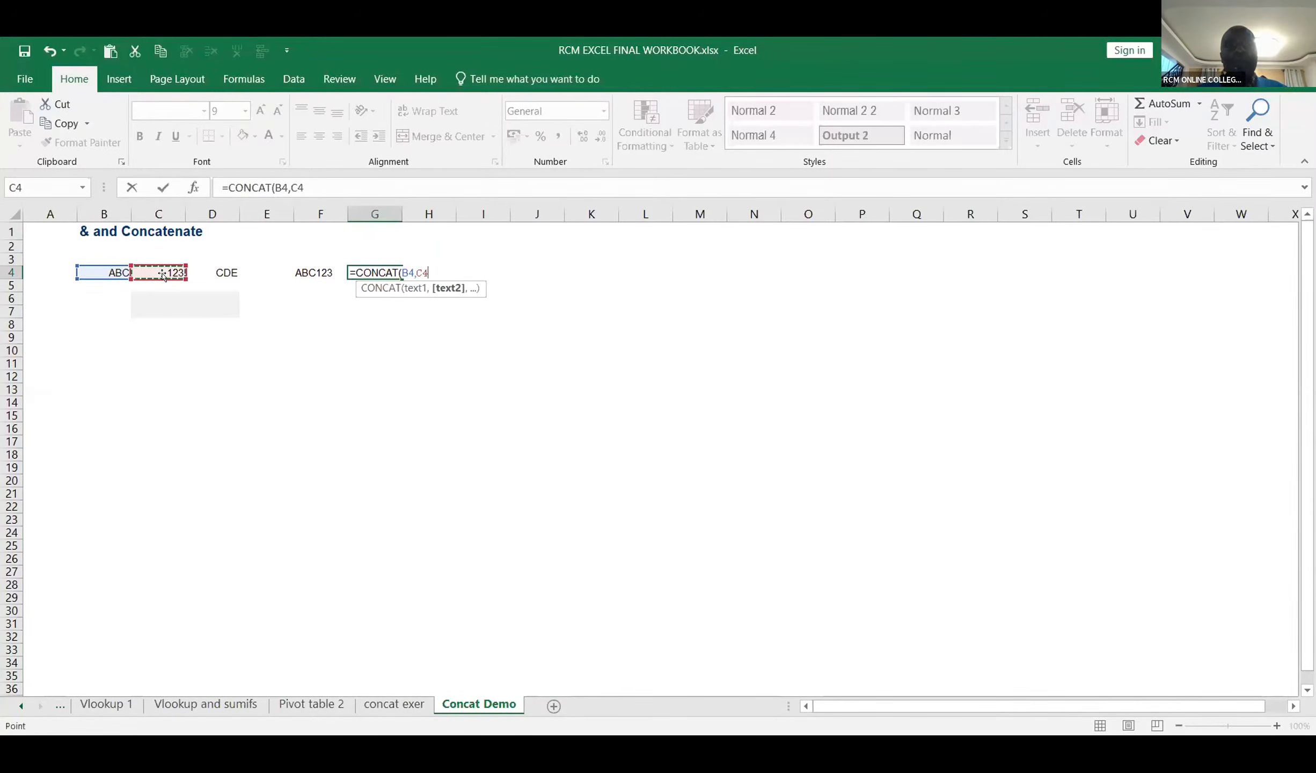
pyautogui.write(')')
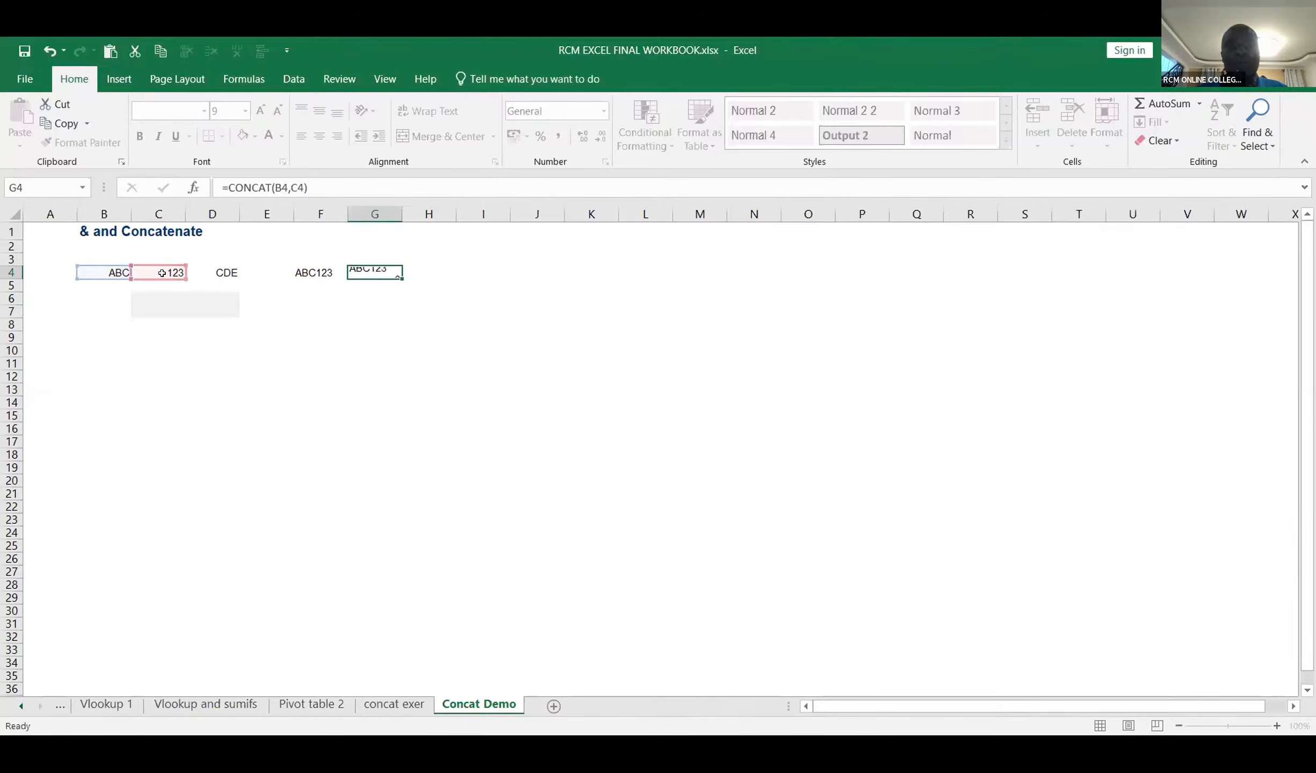
pyautogui.press('Return')
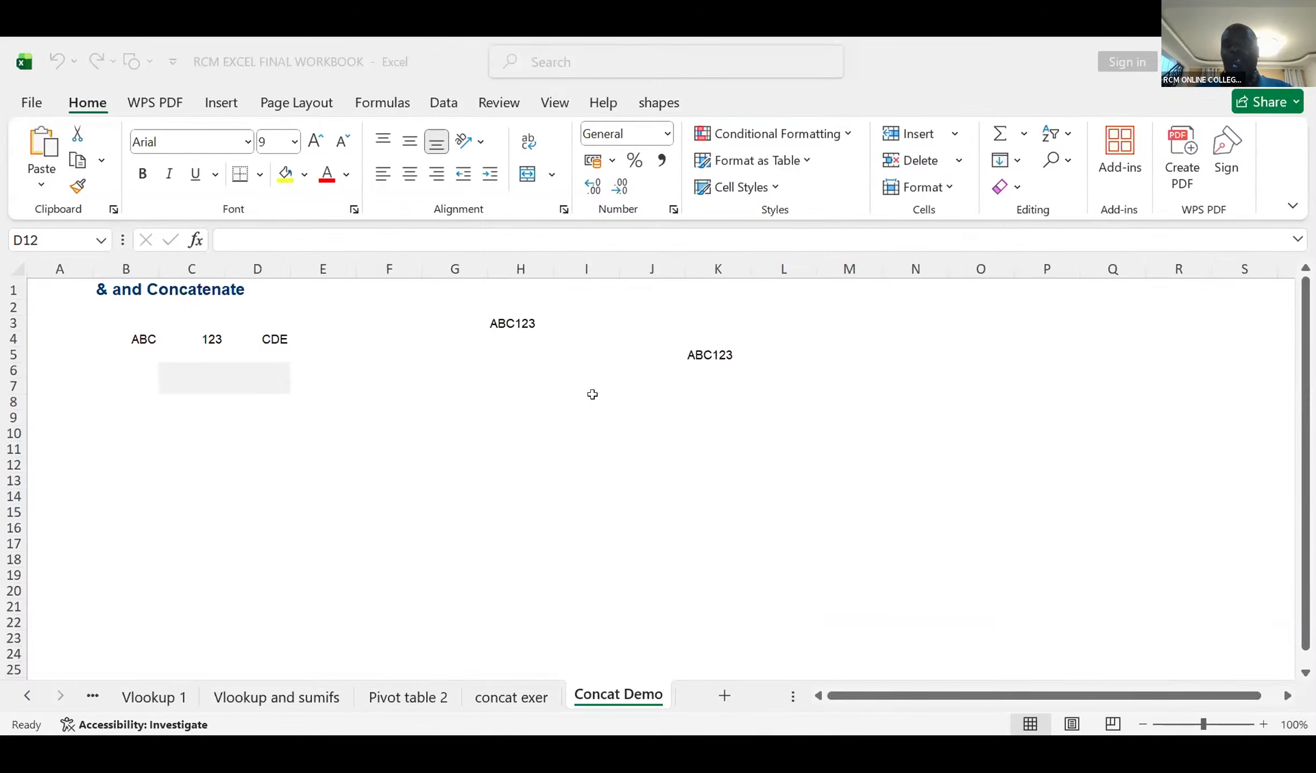
# Step: Enter the formula =CONCAT(B4,"-",C4) in cell I8 to join ABC and 123 with a hyphen
pyautogui.click(592, 400)
pyautogui.write('=')
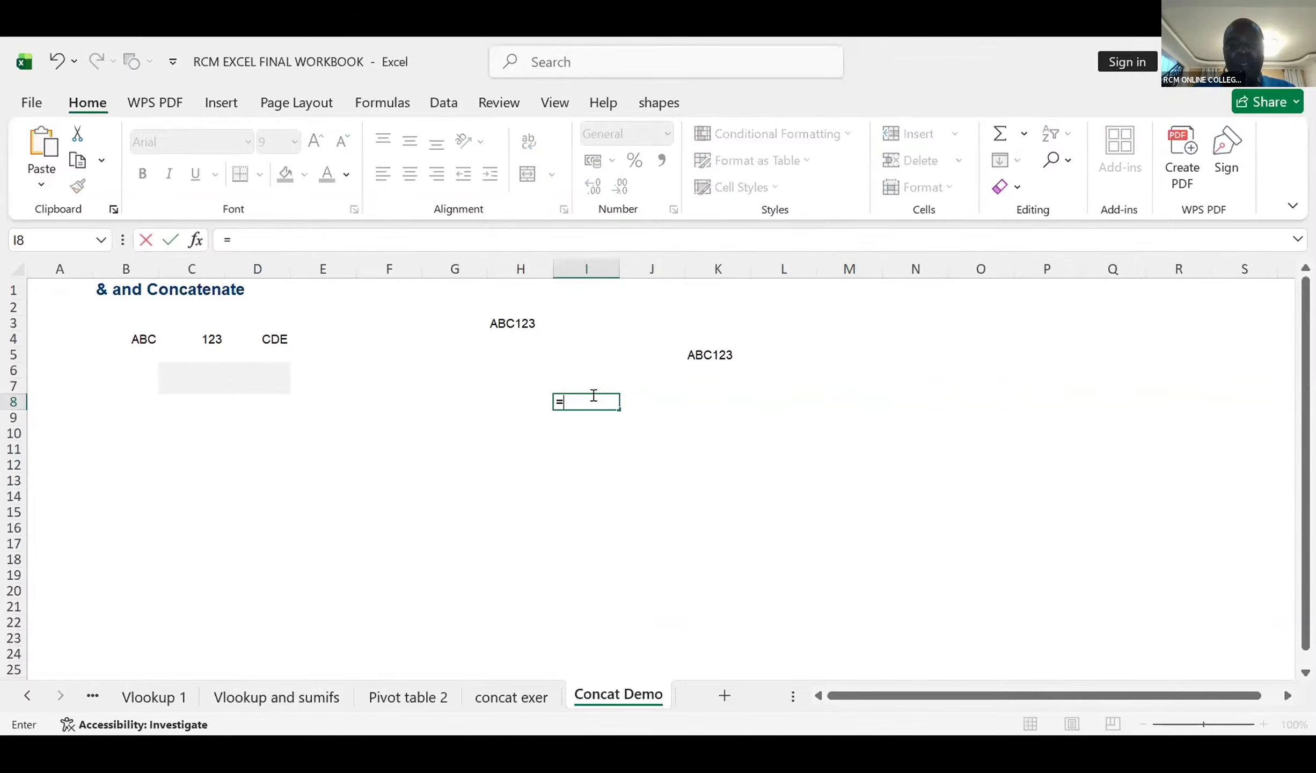
pyautogui.write('CONCAT(')
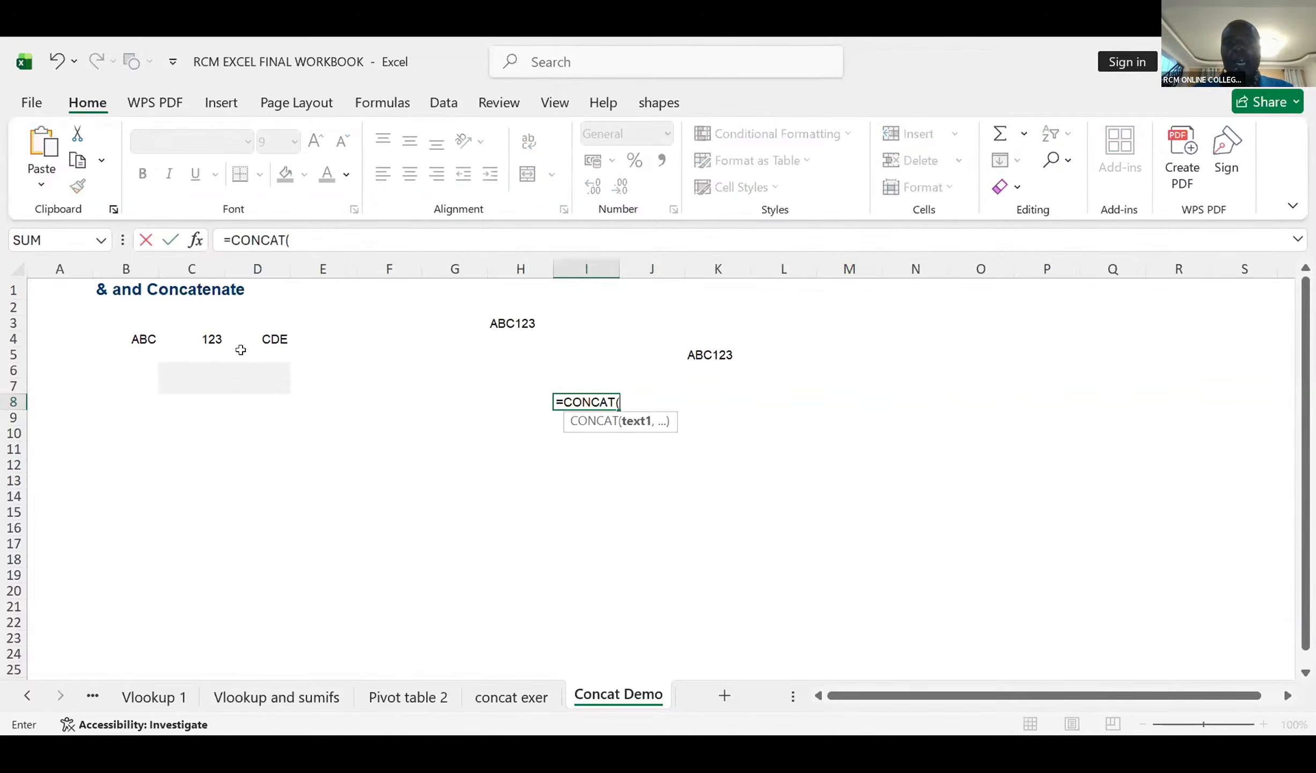
pyautogui.click(151, 342)
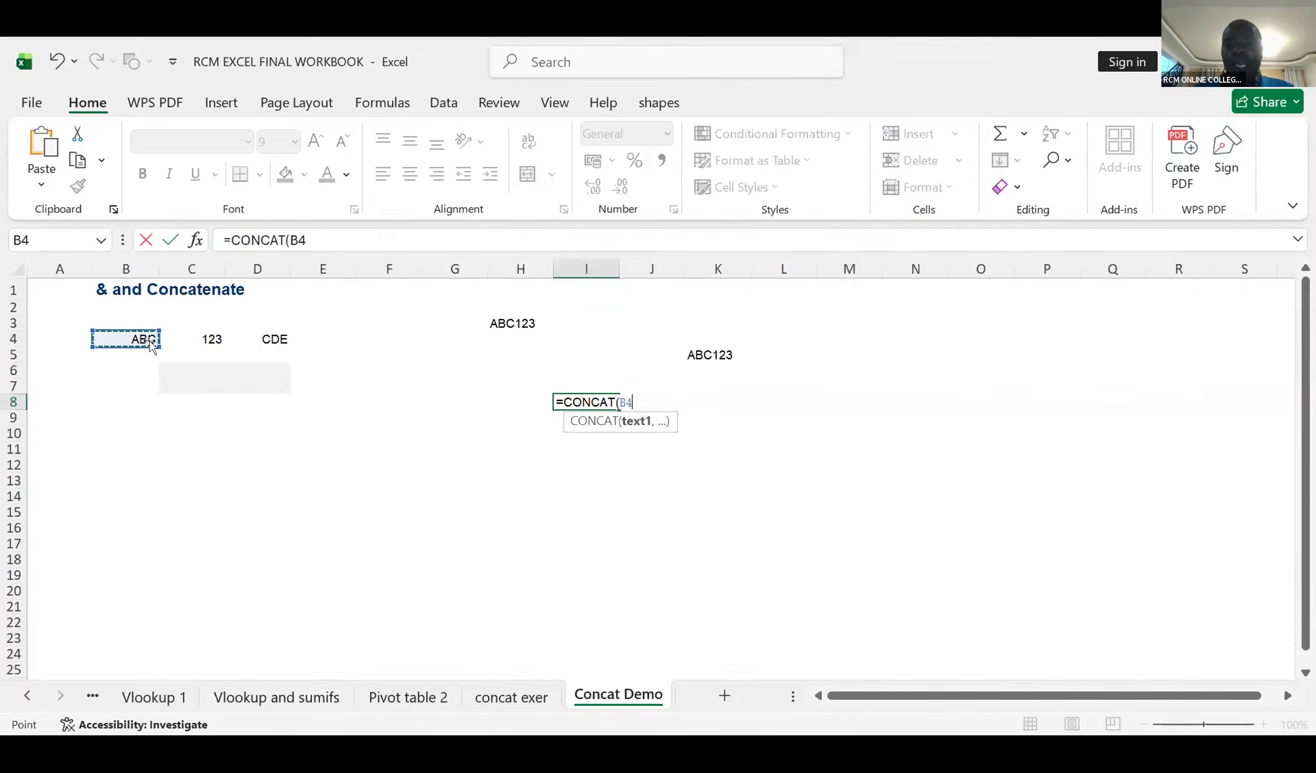
pyautogui.write(',')
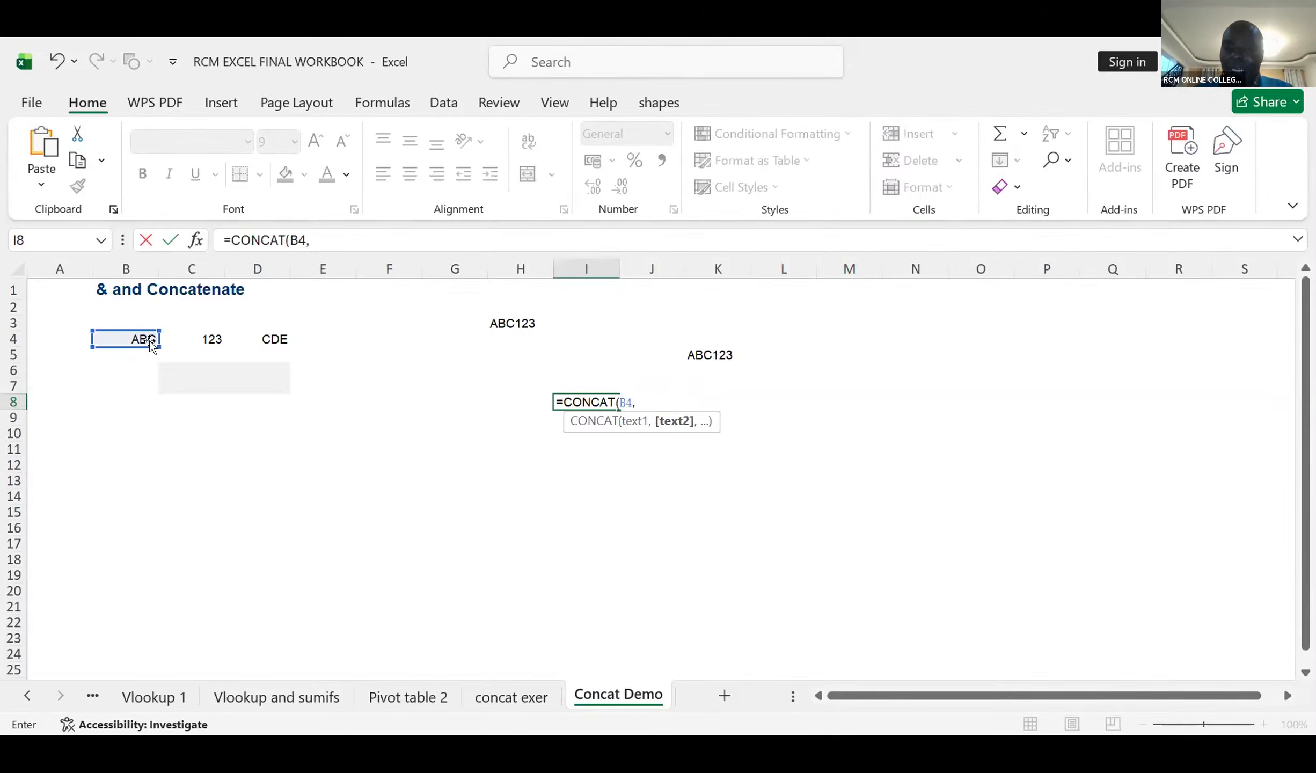
pyautogui.write('-')
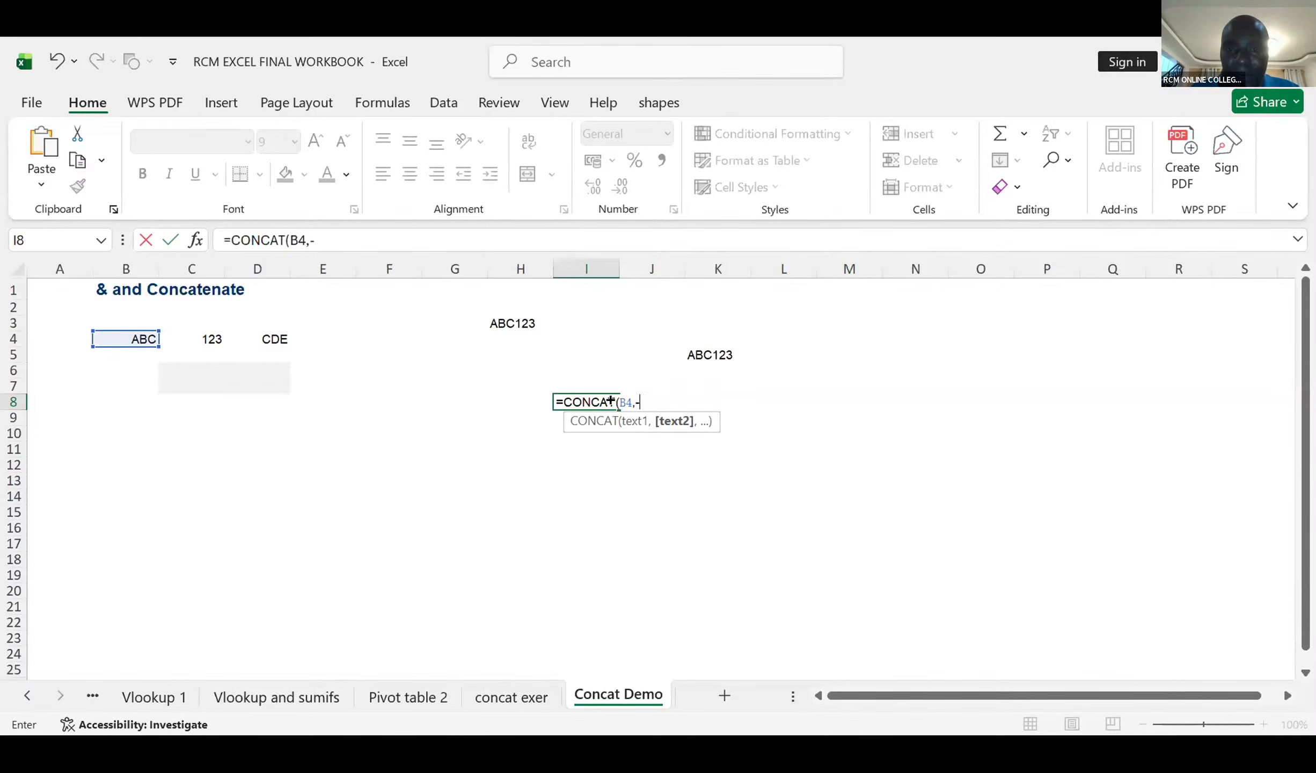
pyautogui.click(628, 400)
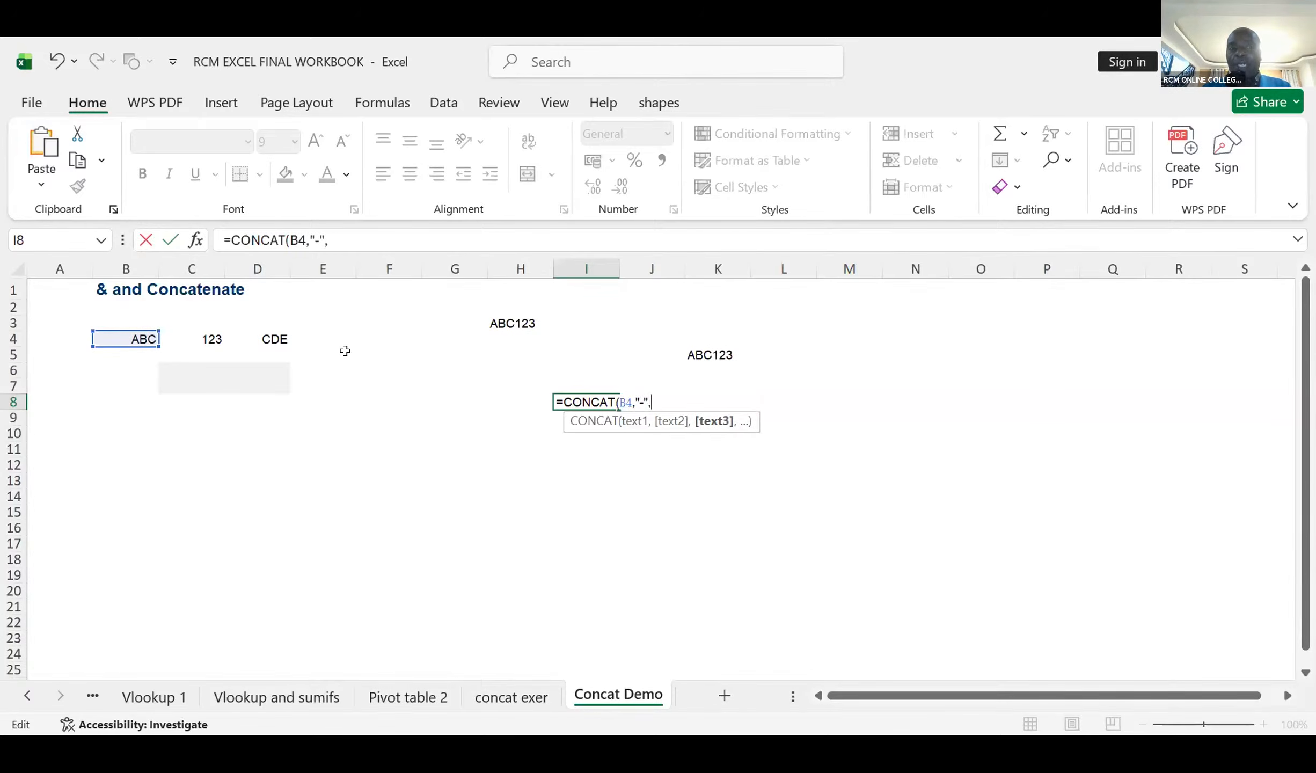
pyautogui.click(216, 333)
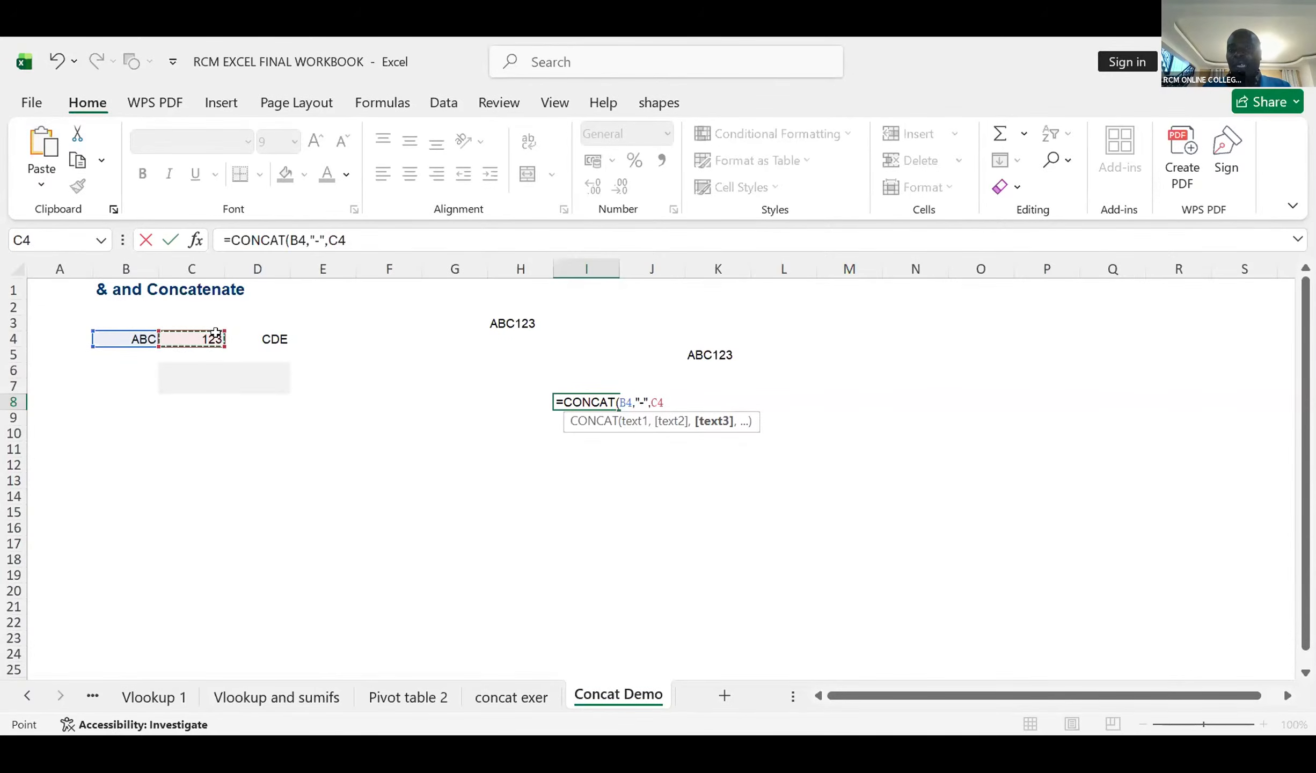
pyautogui.write(')')
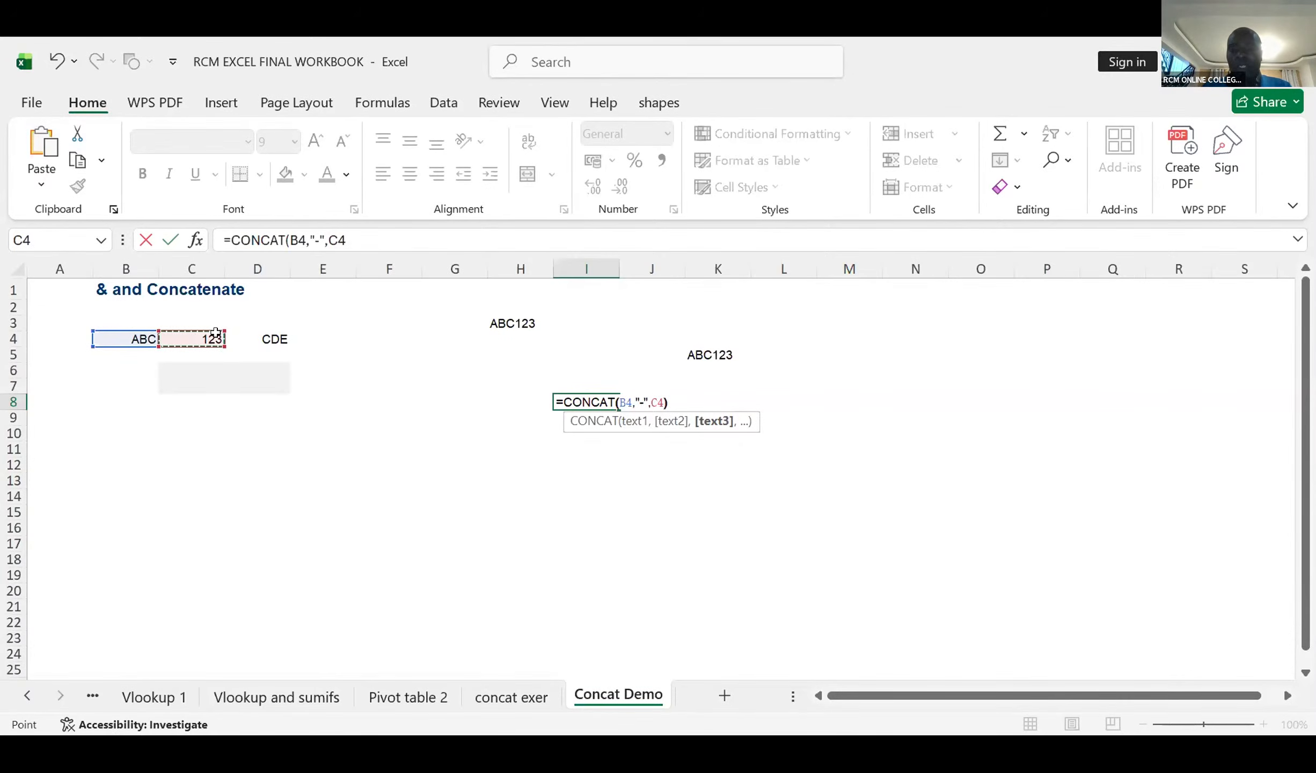
pyautogui.press('Return')
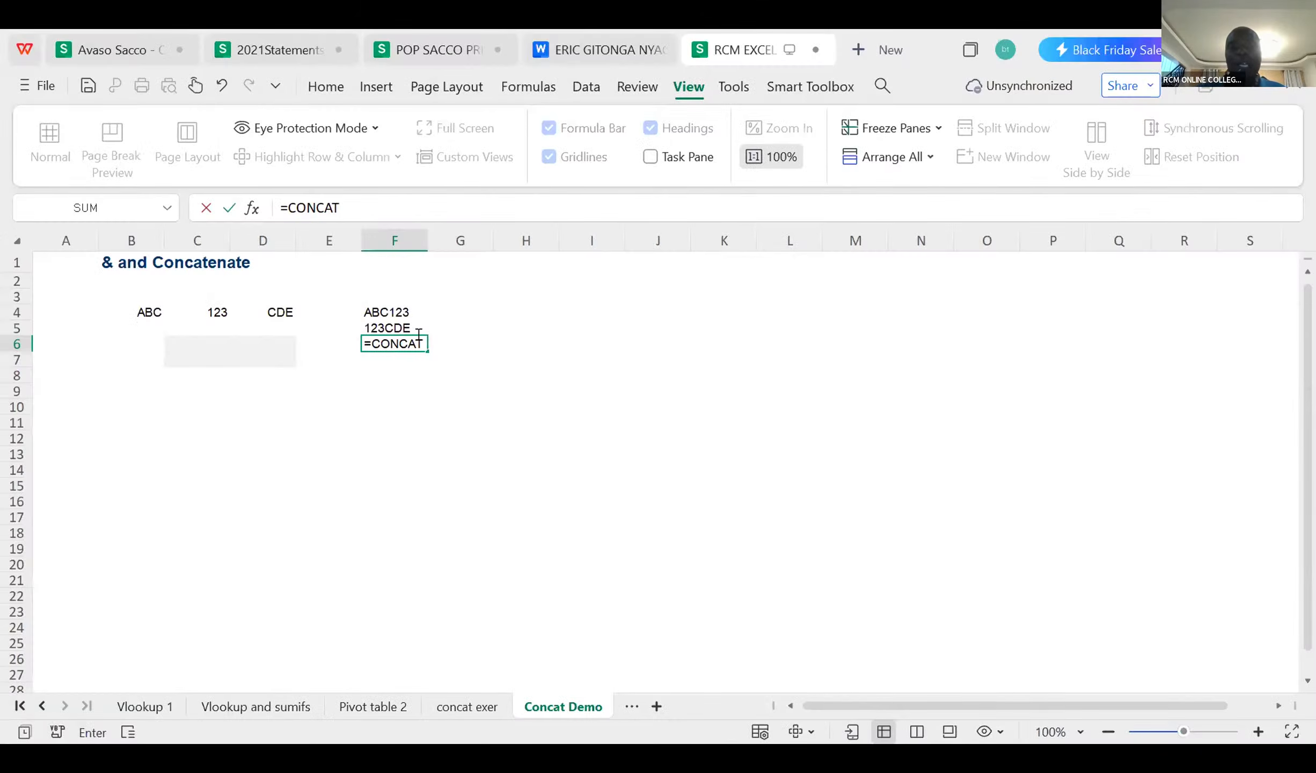
# Step: Complete the formula in cell F6 as =CONCAT(B4,"-",D4) to join ABC and CDE with a hyphen
pyautogui.write('(')
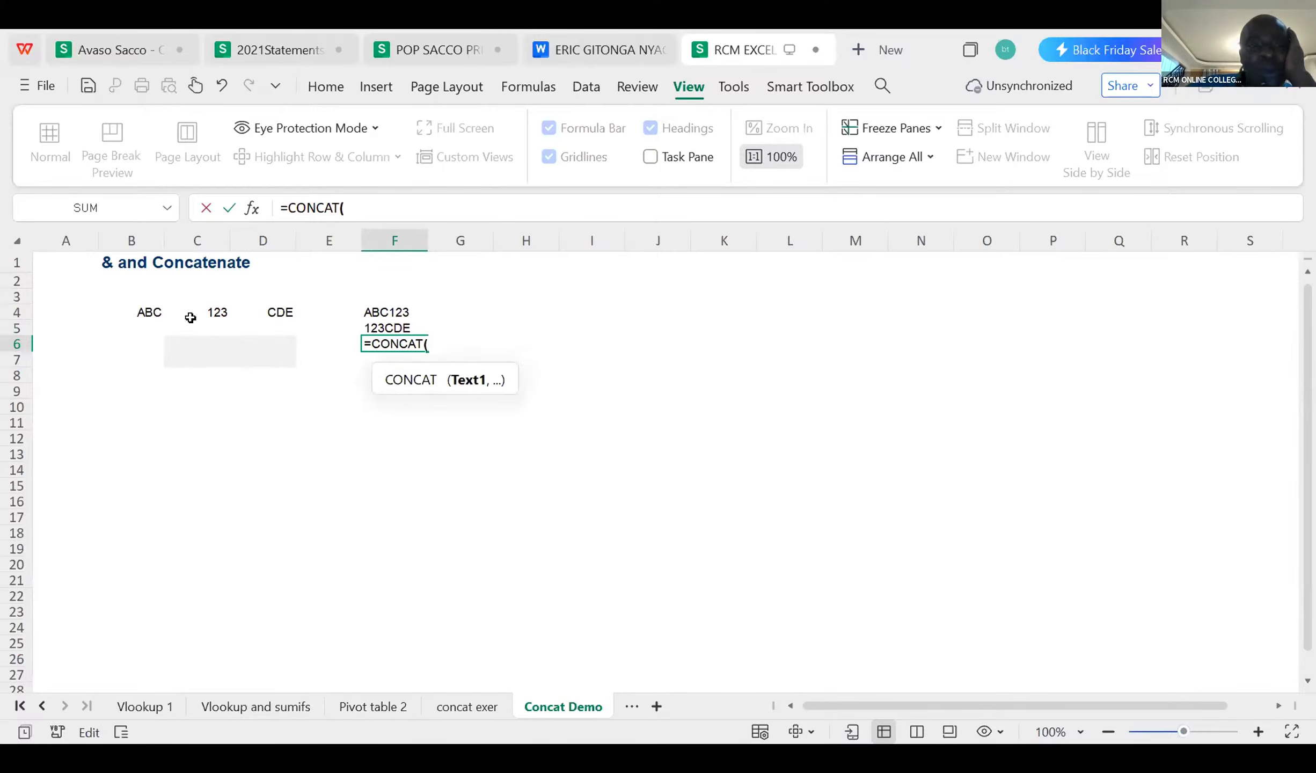
pyautogui.click(149, 311)
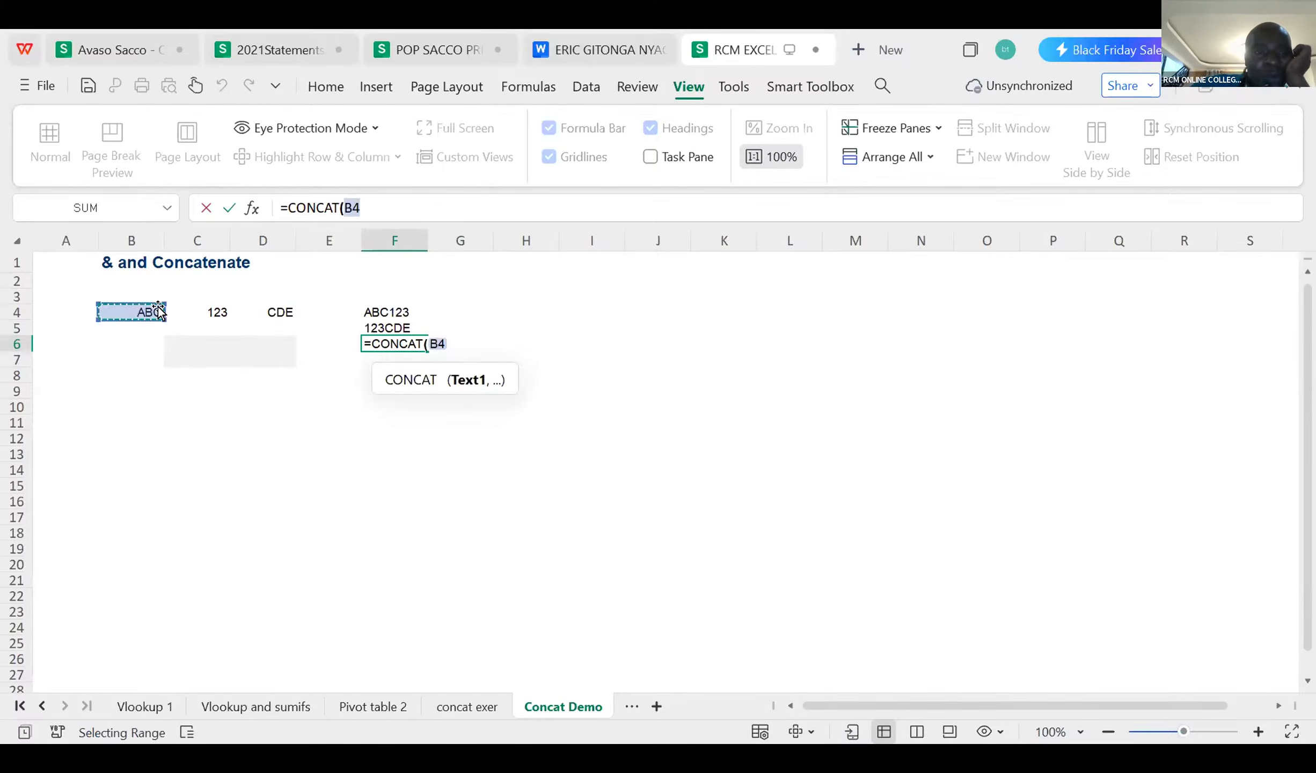
pyautogui.write(',"')
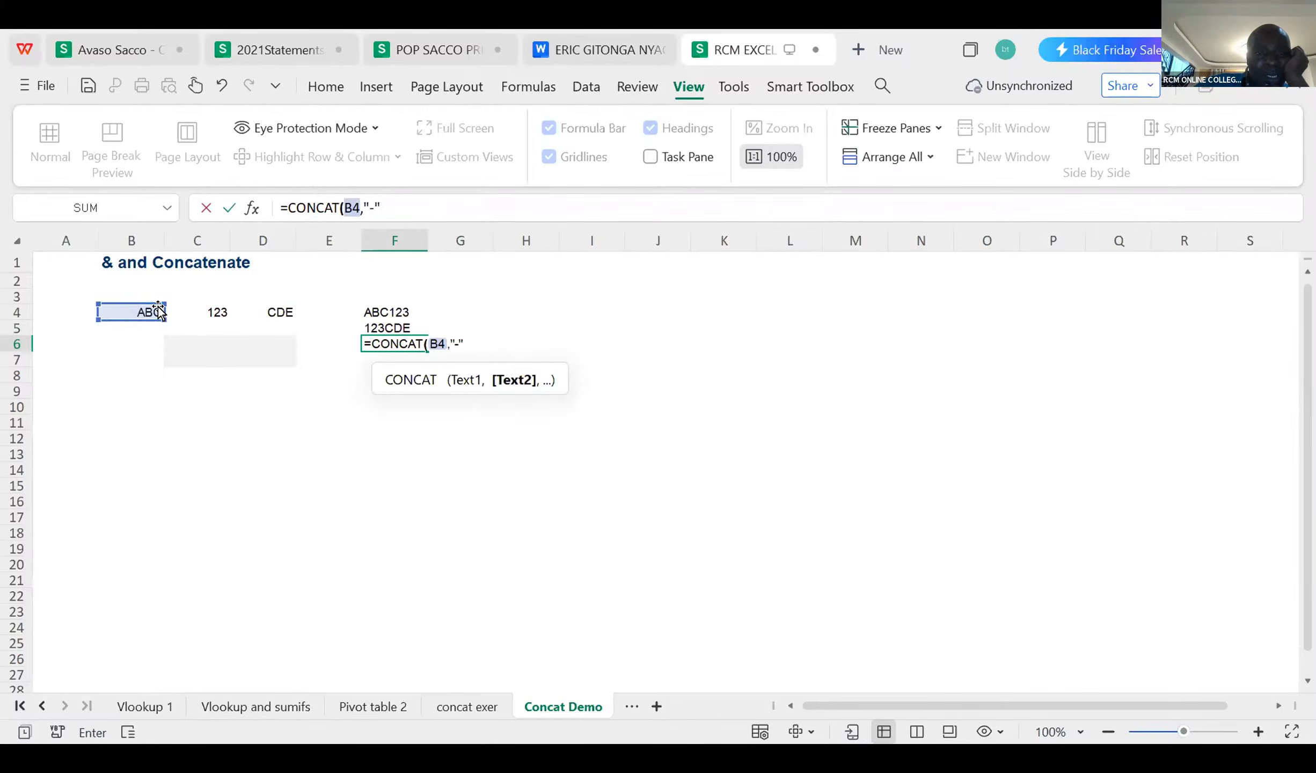
pyautogui.write('-",')
pyautogui.click(269, 313)
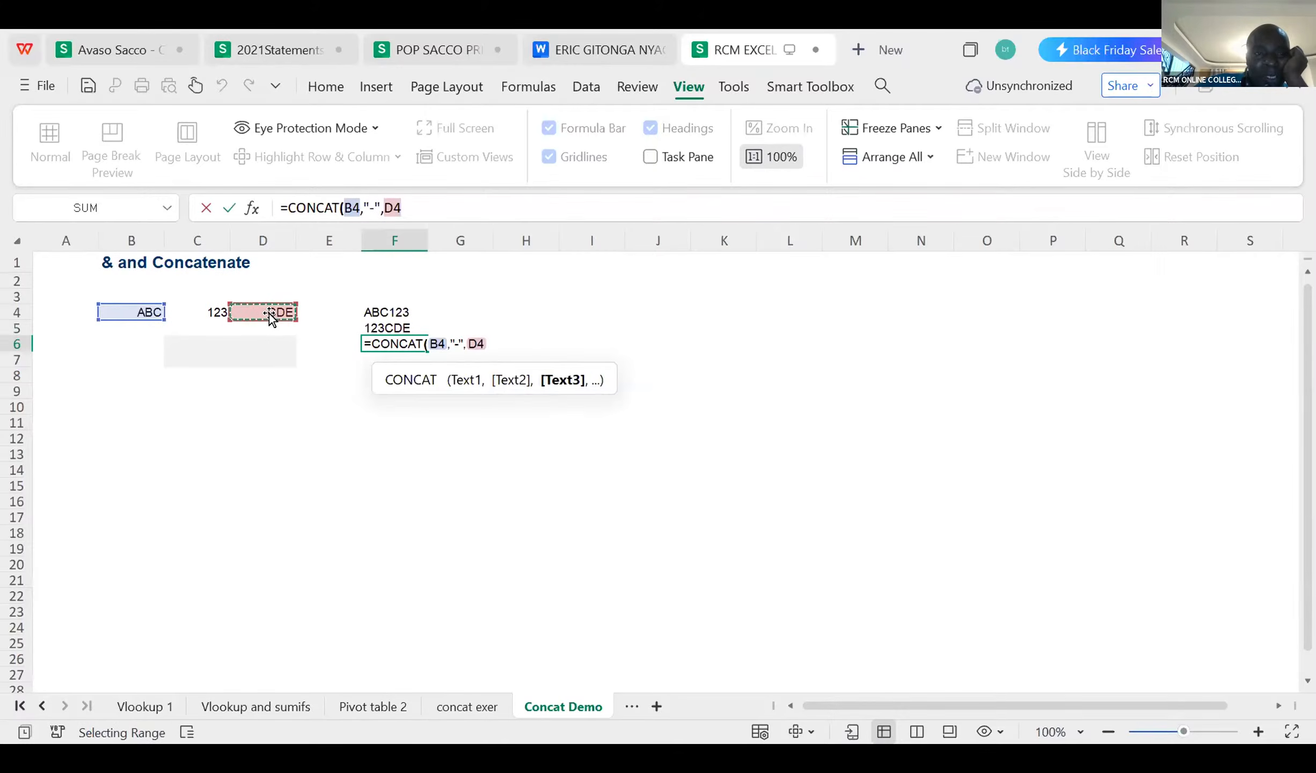
pyautogui.write(')')
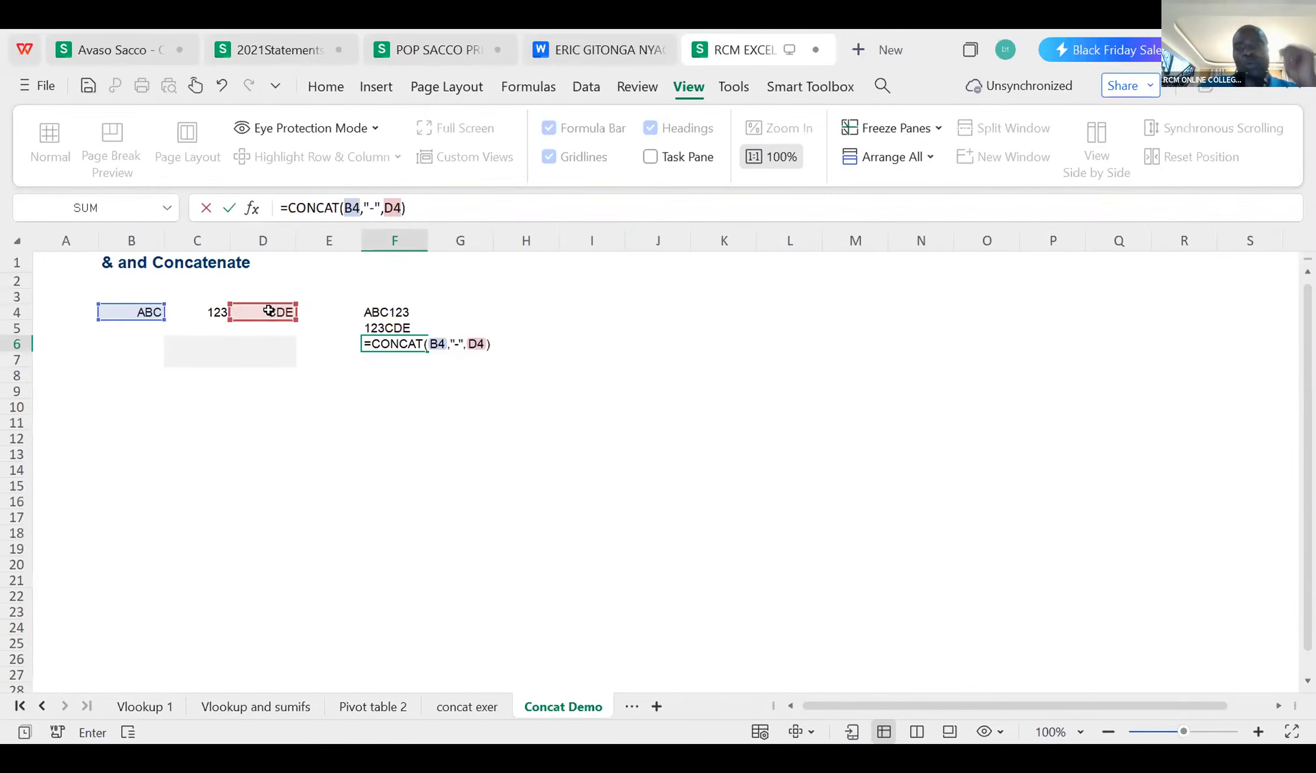
pyautogui.press('Return')
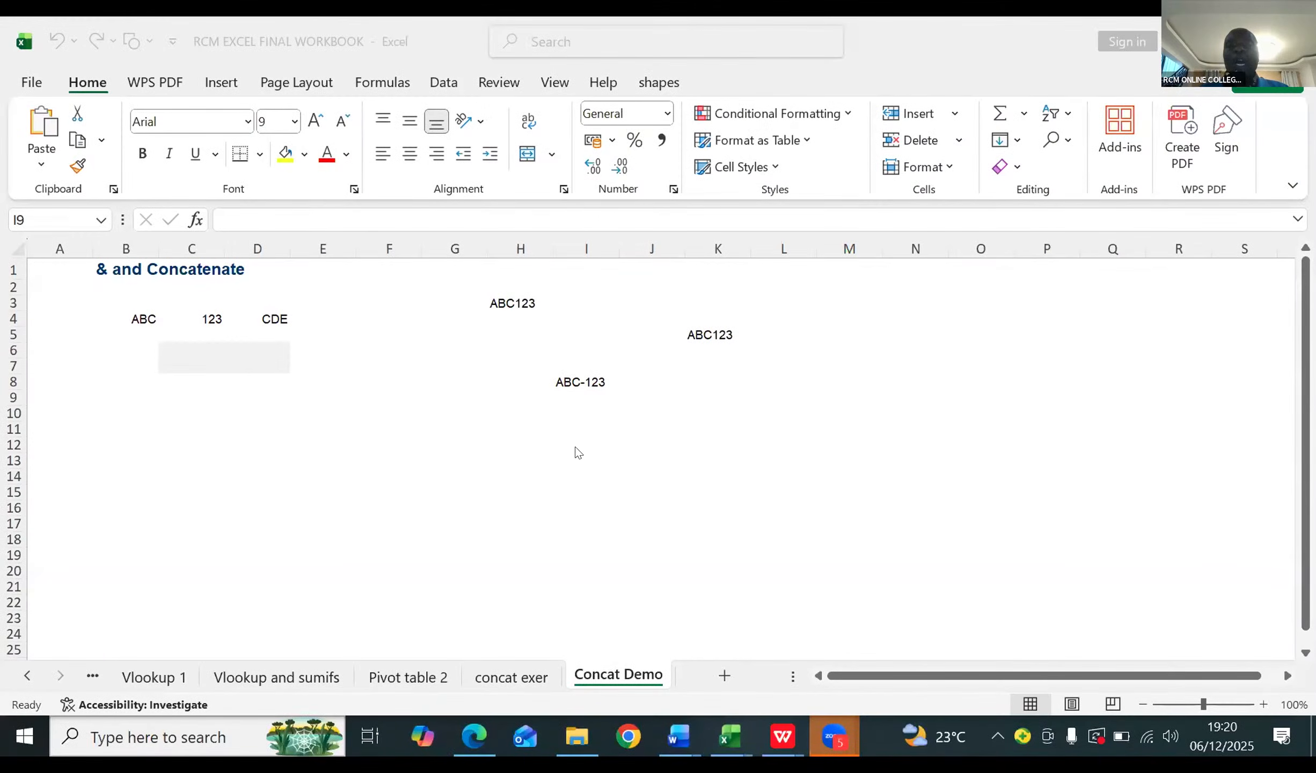
# Step: Enter the formula =CONCAT(B4," ",C4) in cell I11 to join ABC and 123 with a space
pyautogui.click(576, 445)
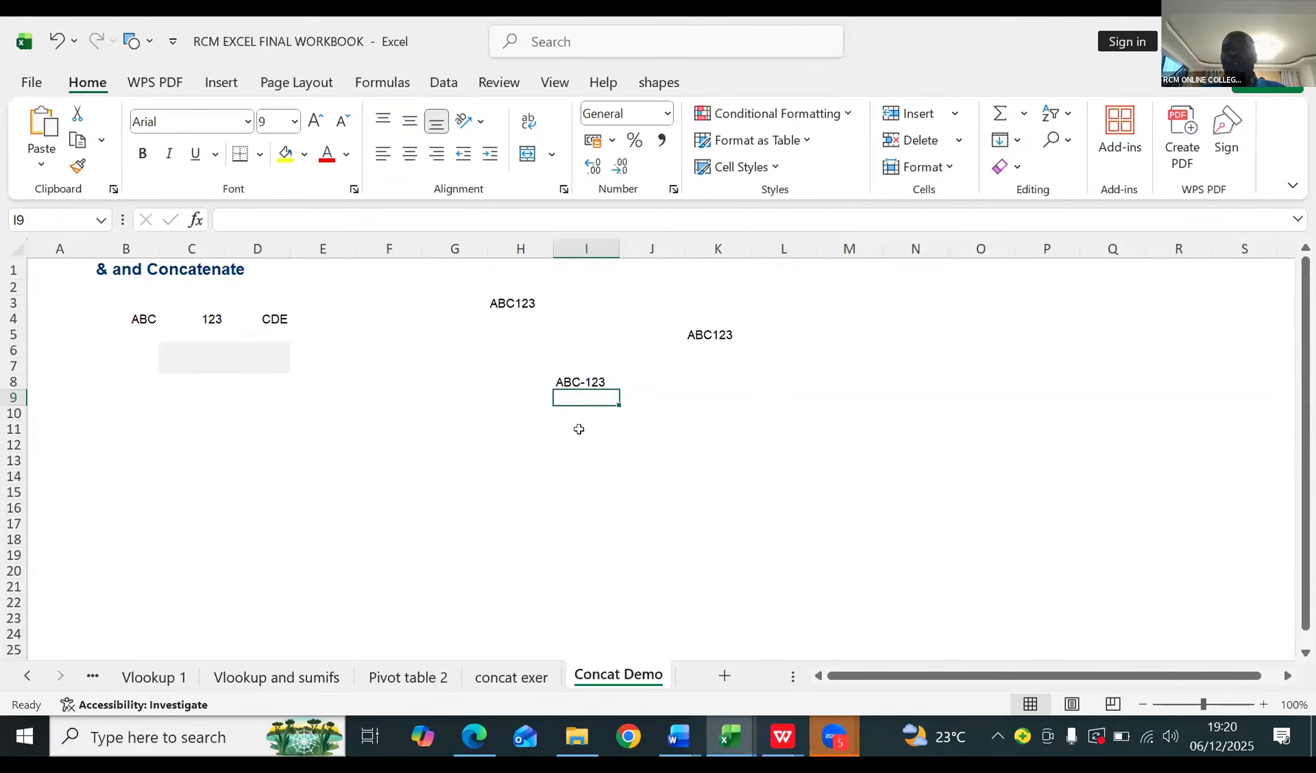
pyautogui.click(579, 429)
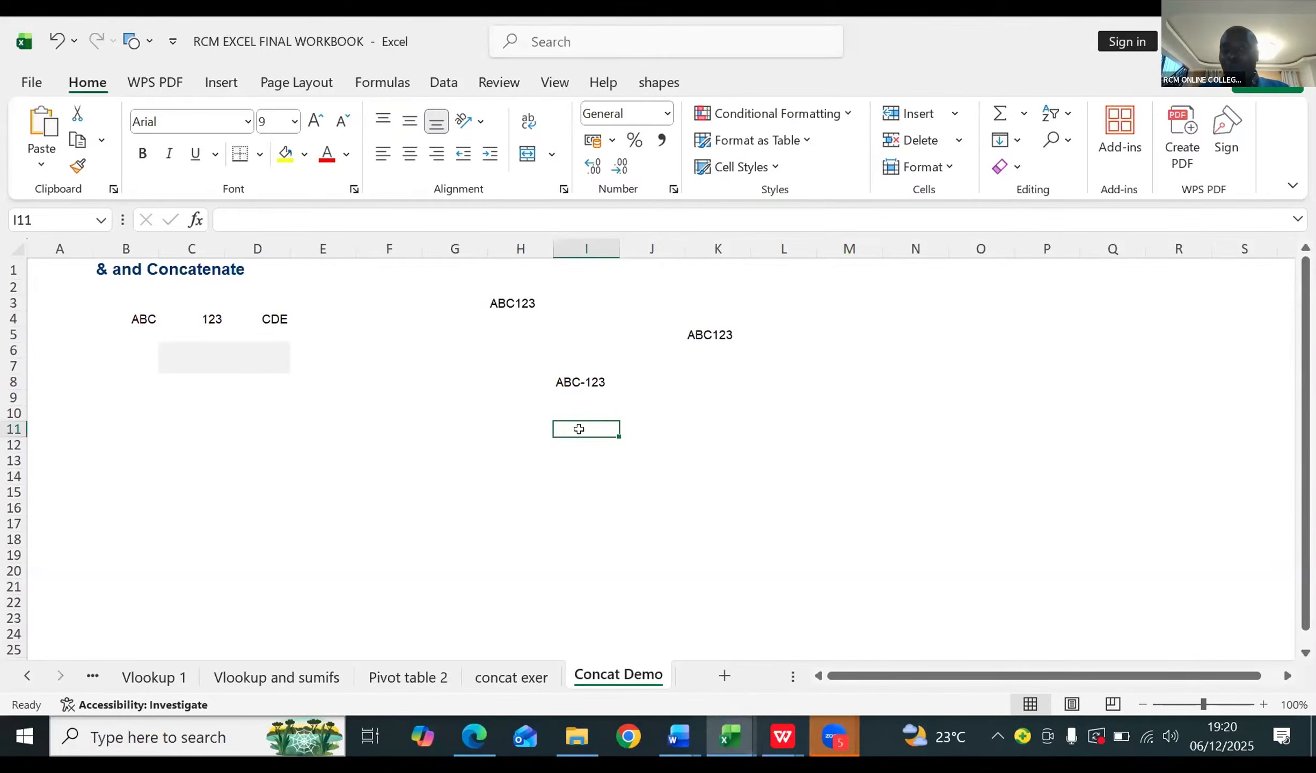
pyautogui.write('=')
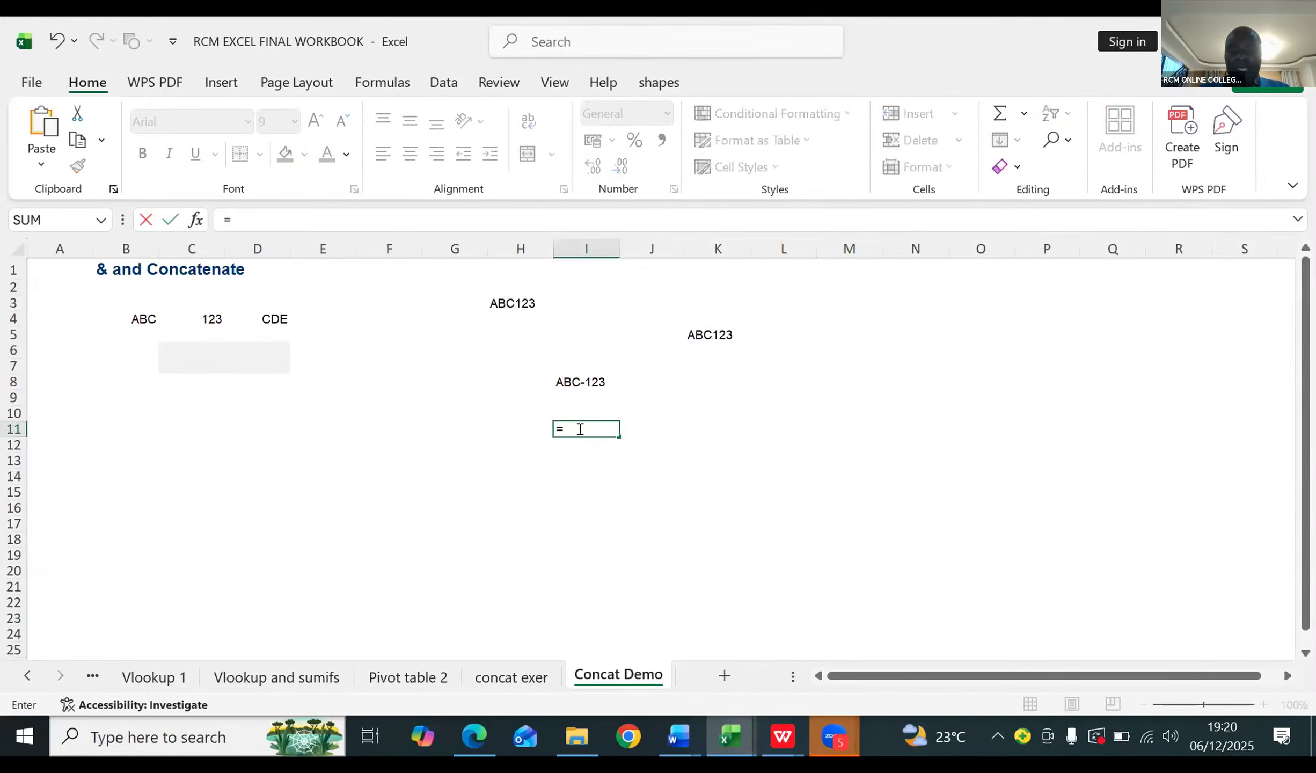
pyautogui.write('conc')
pyautogui.press('Tab')
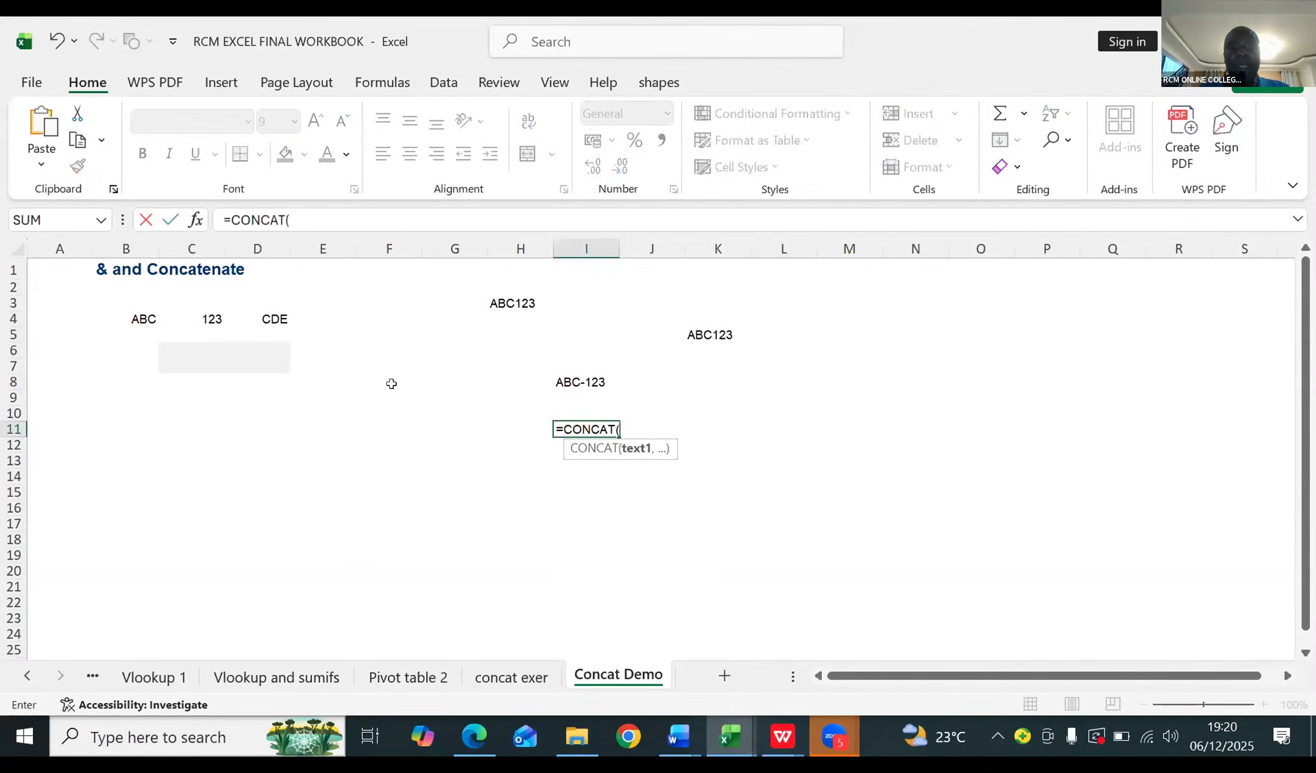
pyautogui.click(138, 318)
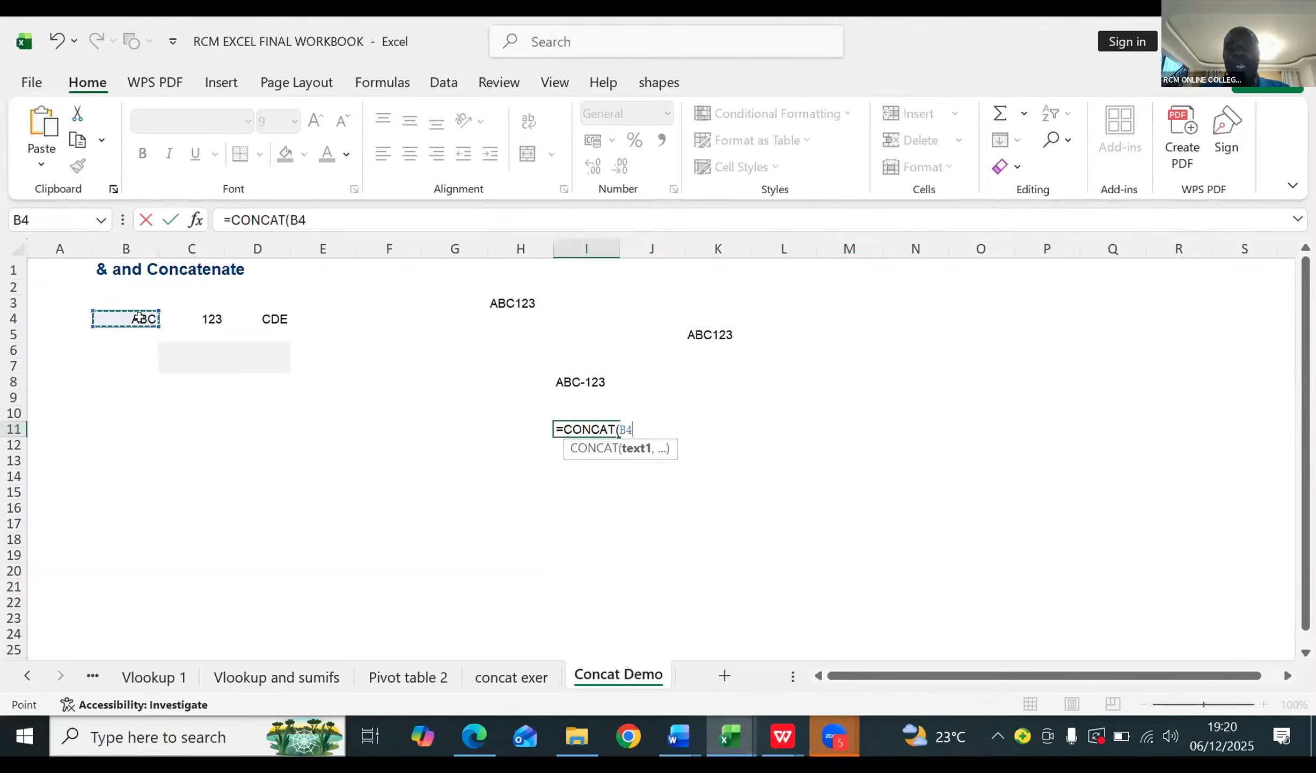
pyautogui.write(',')
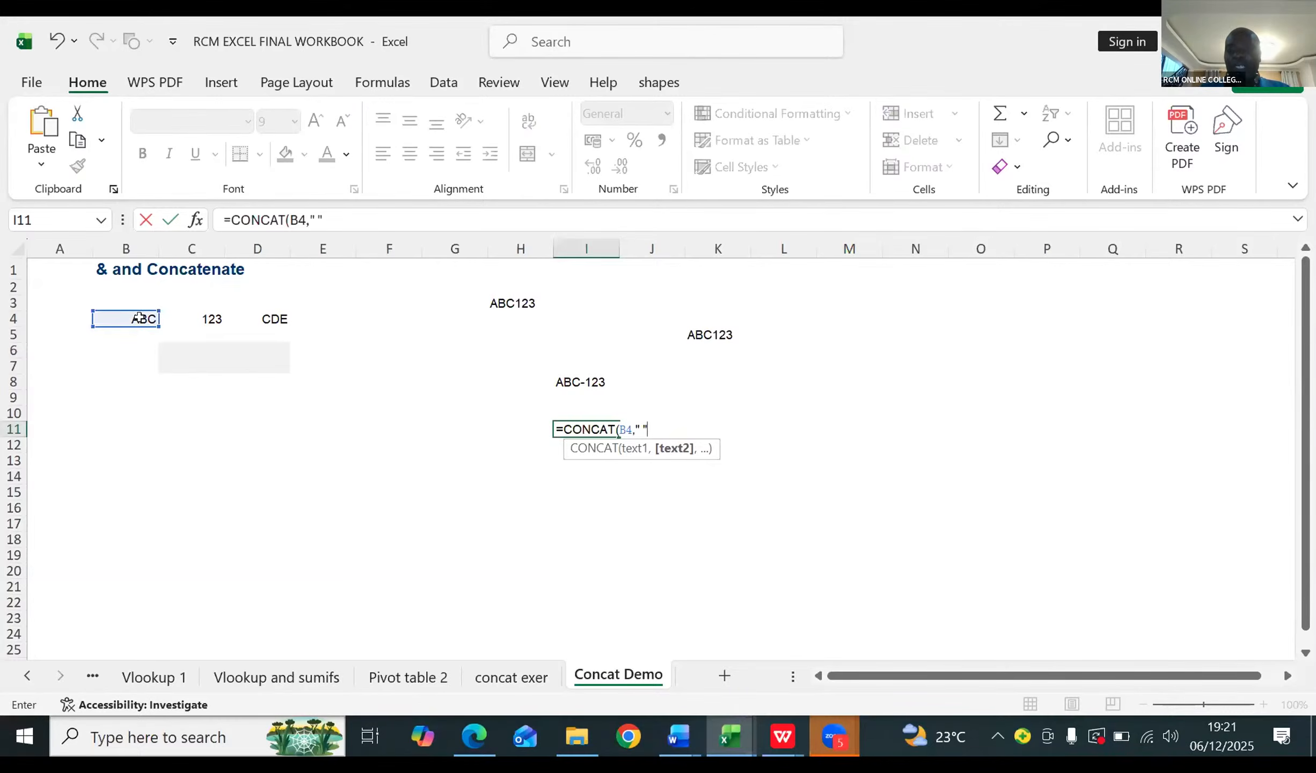
pyautogui.write(',')
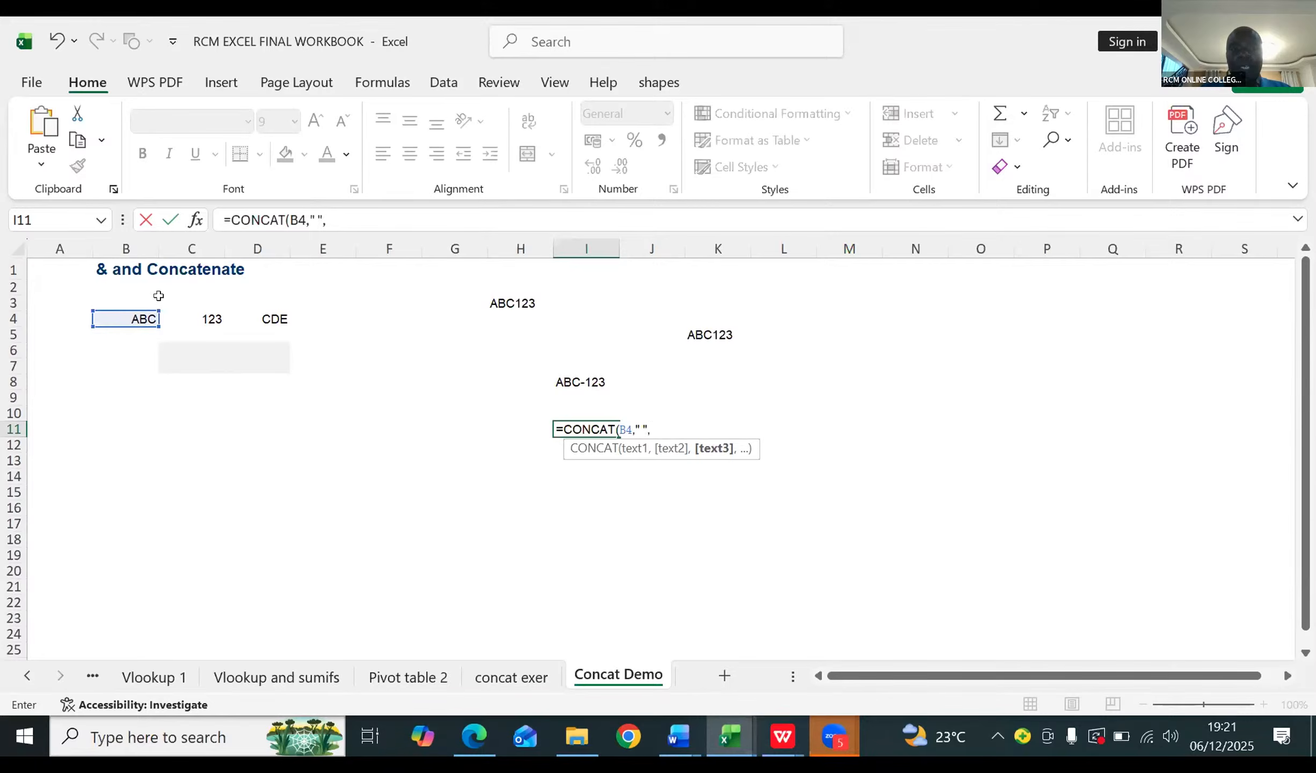
pyautogui.click(212, 313)
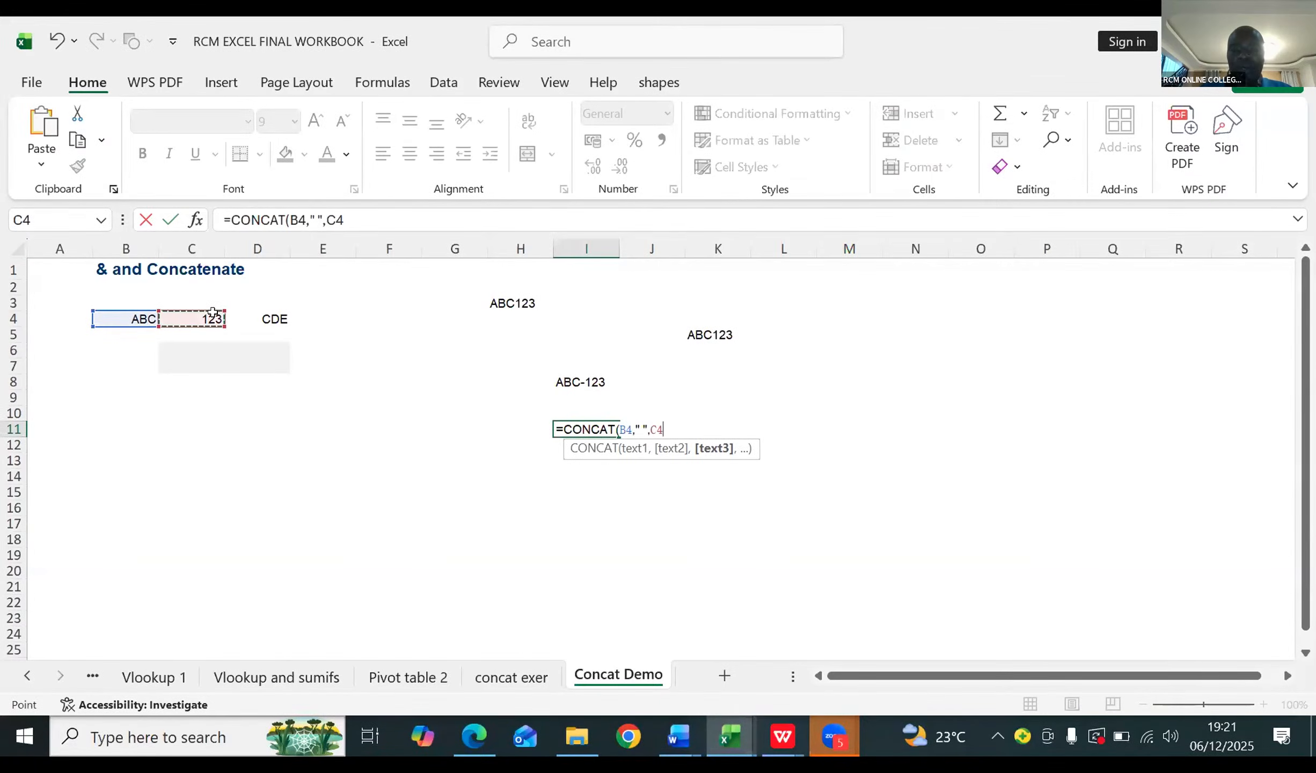
pyautogui.write(')')
pyautogui.press('Return')
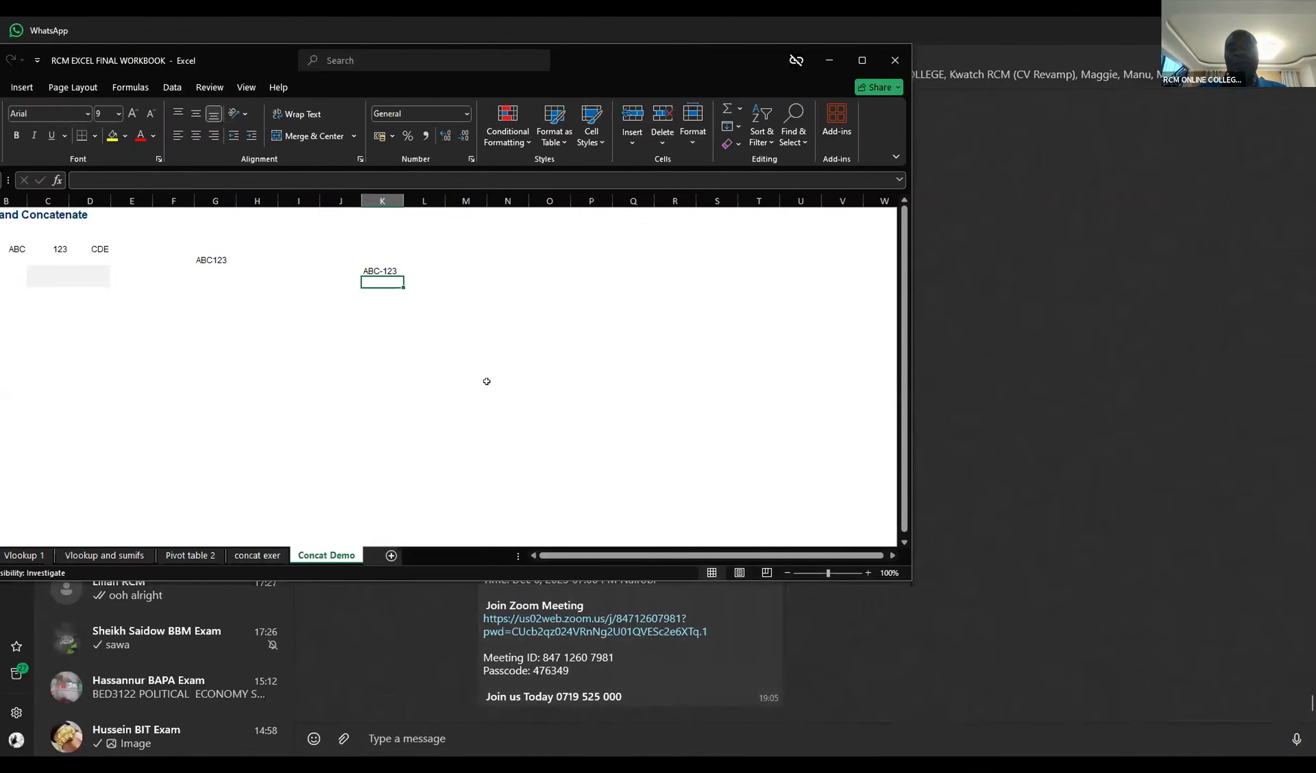
# Step: Maximize the workbook window and start a formula in cell F9
pyautogui.doubleClick(493, 310)
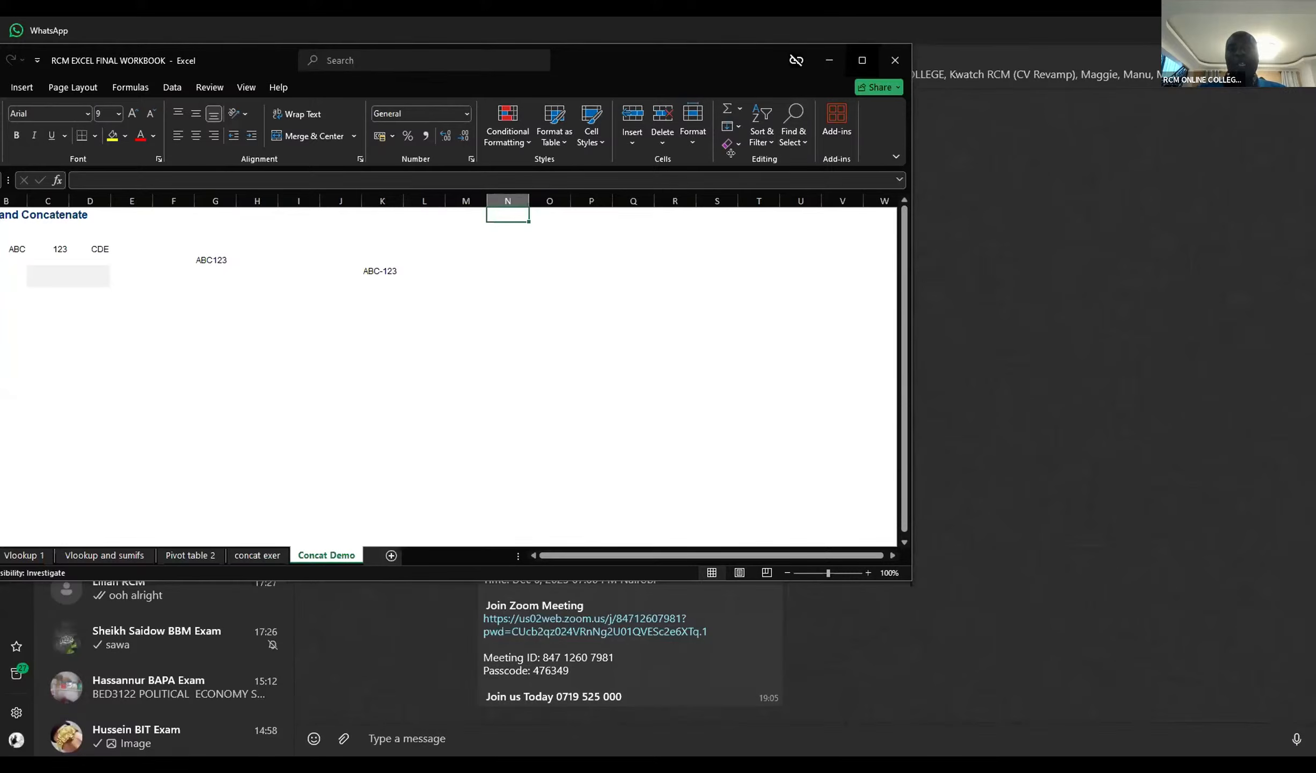
pyautogui.click(862, 60)
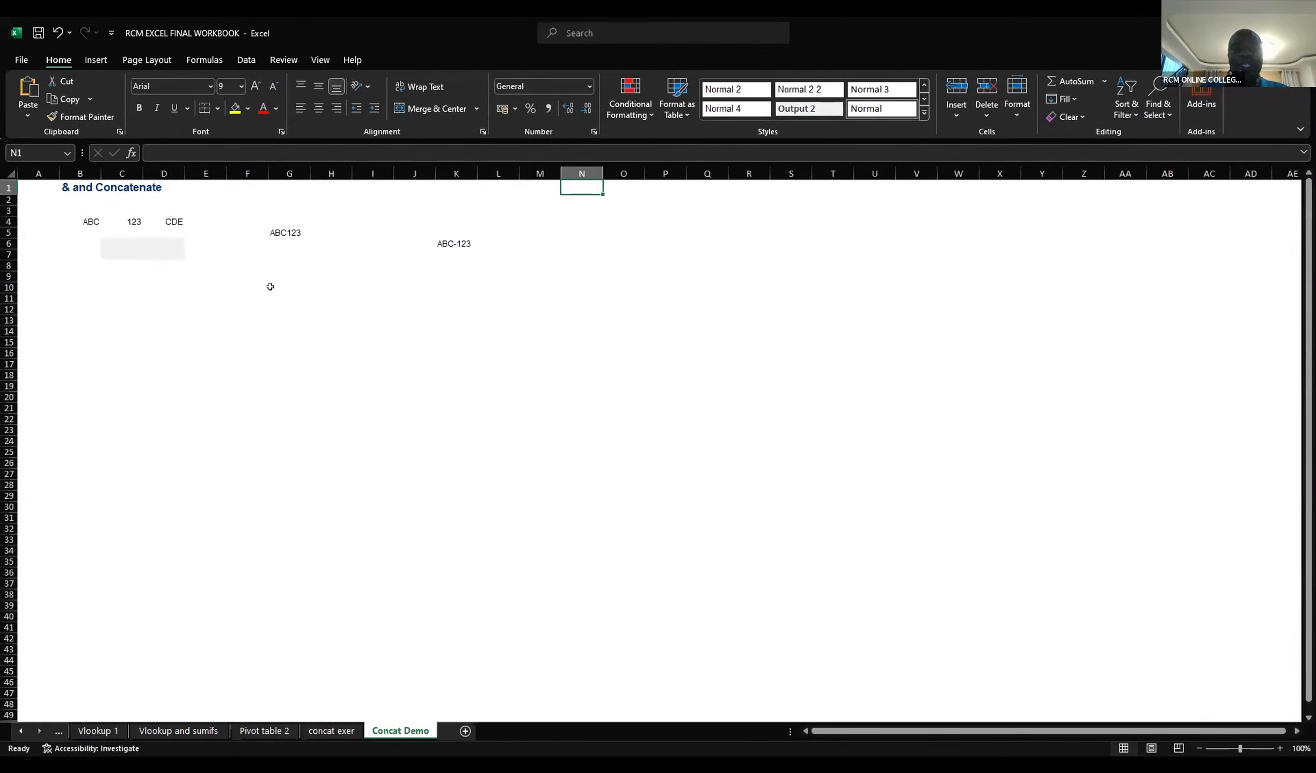
pyautogui.click(250, 274)
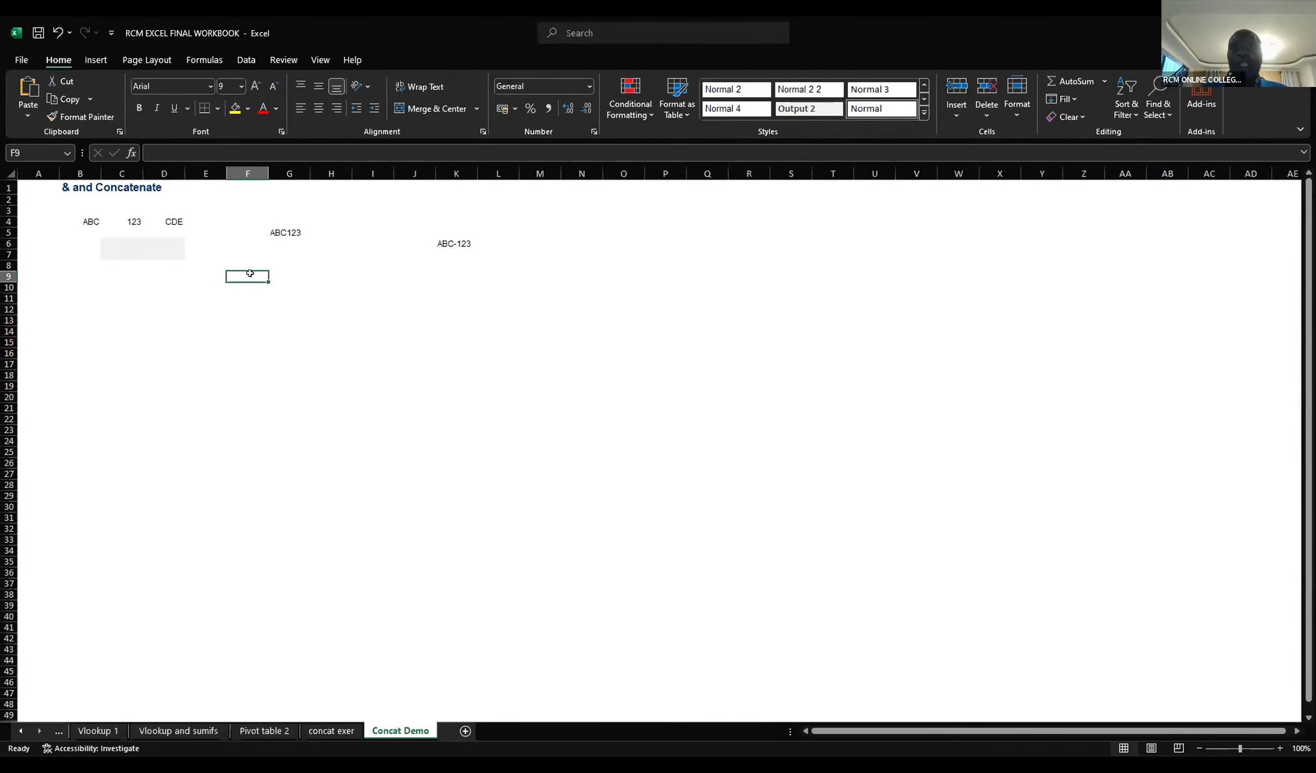
pyautogui.write('=')
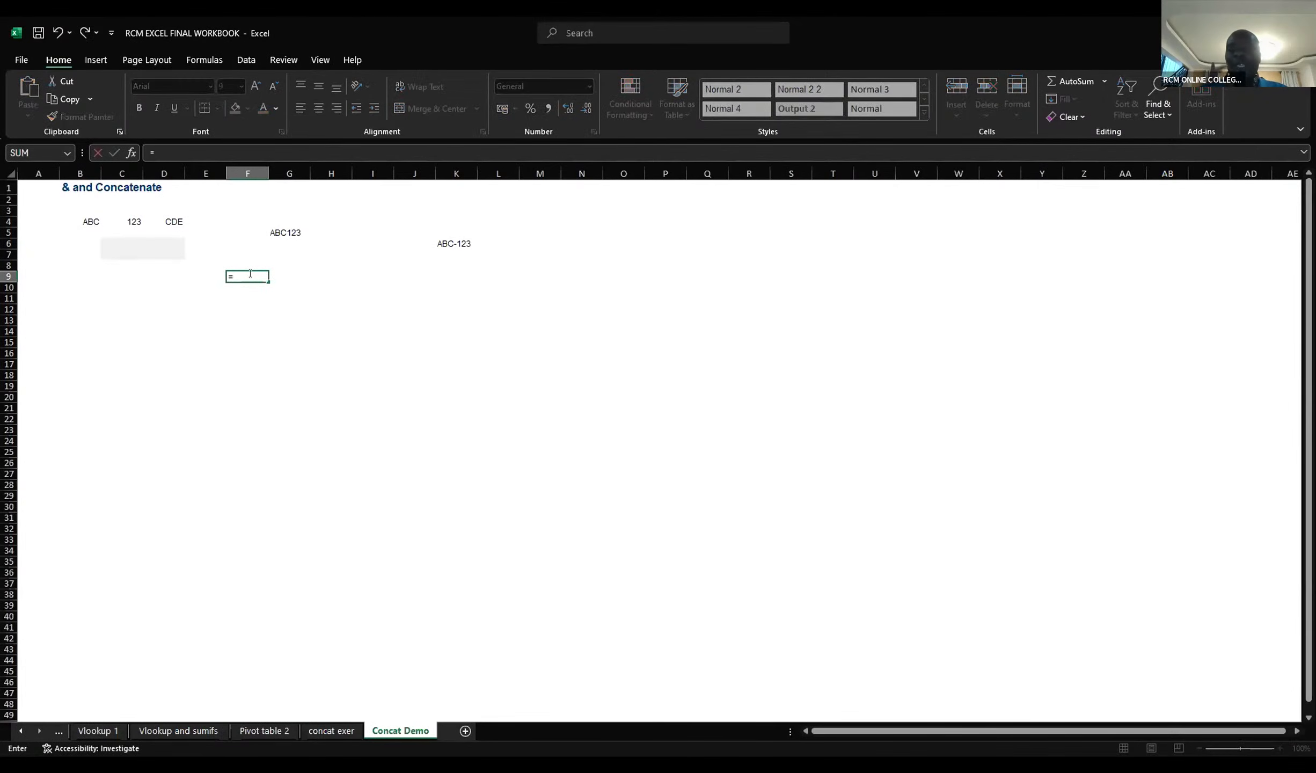
pyautogui.click(87, 217)
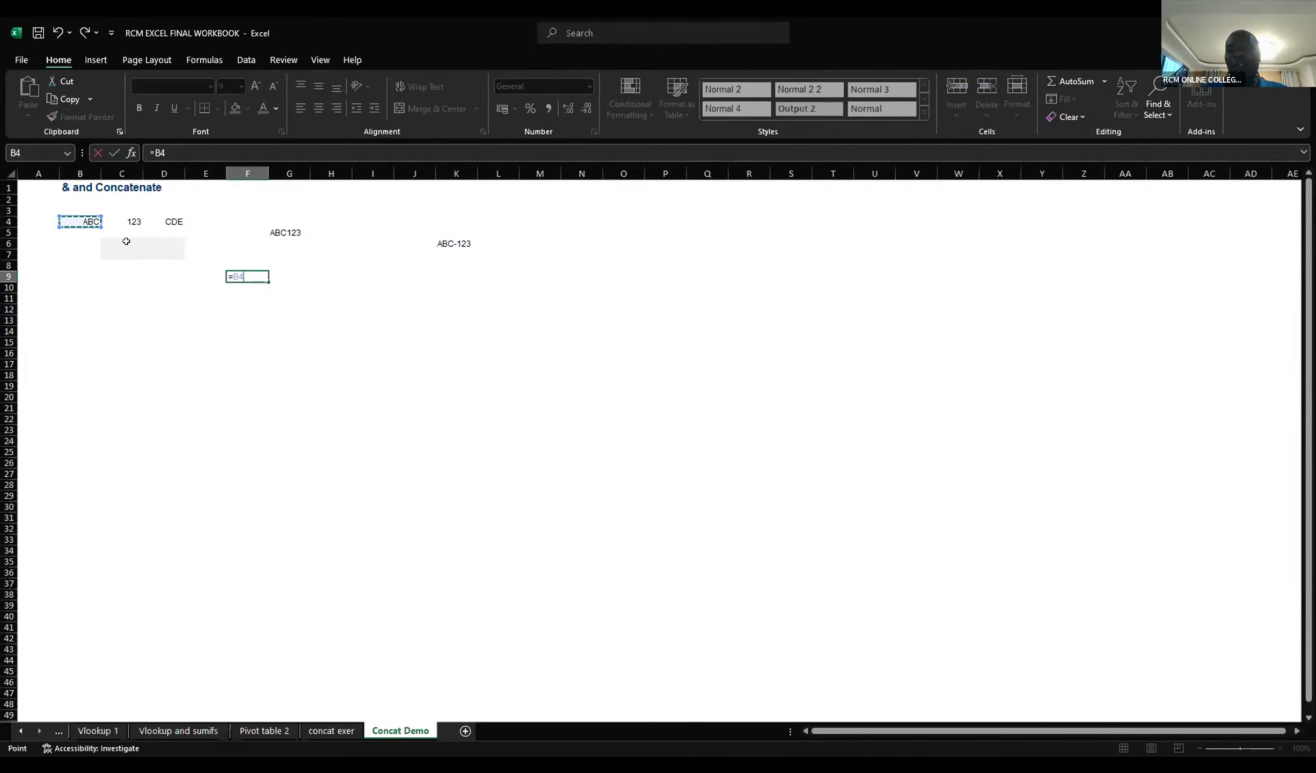
pyautogui.press('BackSpace')
pyautogui.press('BackSpace')
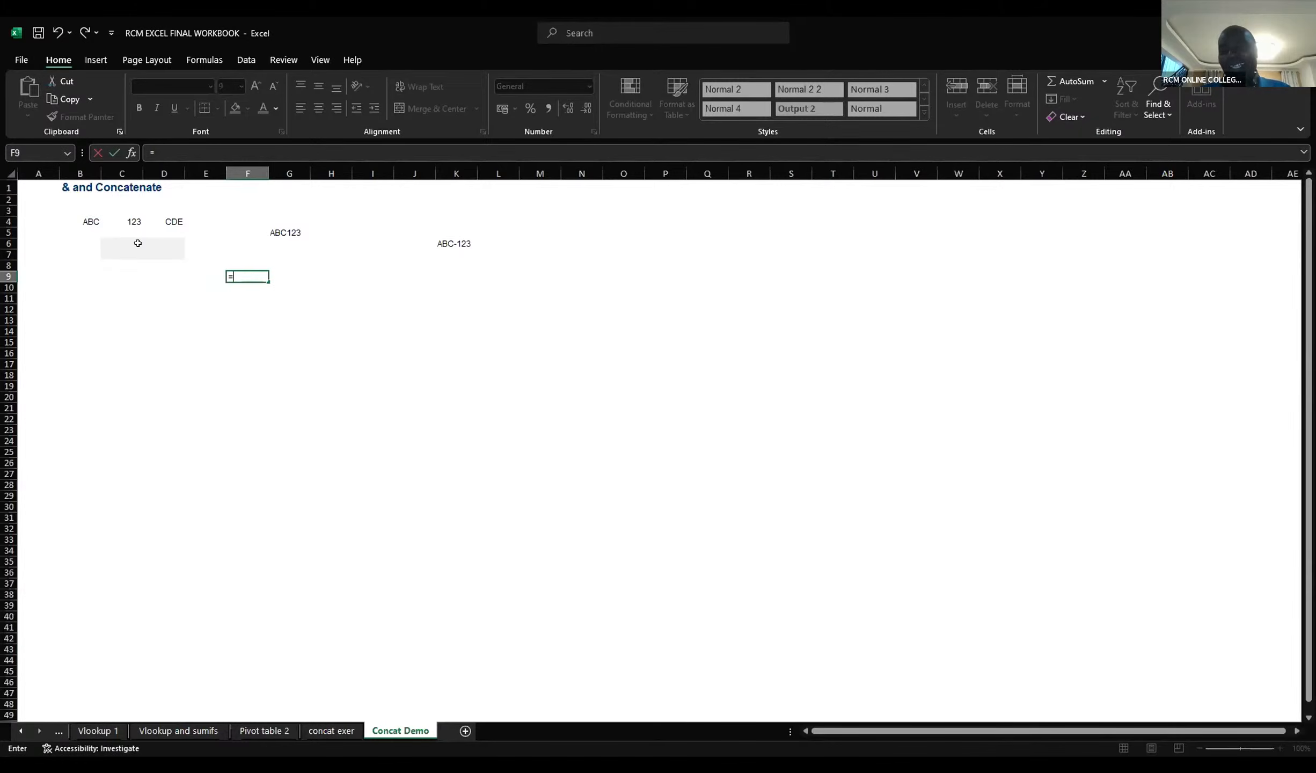
# Step: Complete the formula in cell F9 as =CONCAT(B4," ",C4) to join ABC and 123 with a space
pyautogui.write('con')
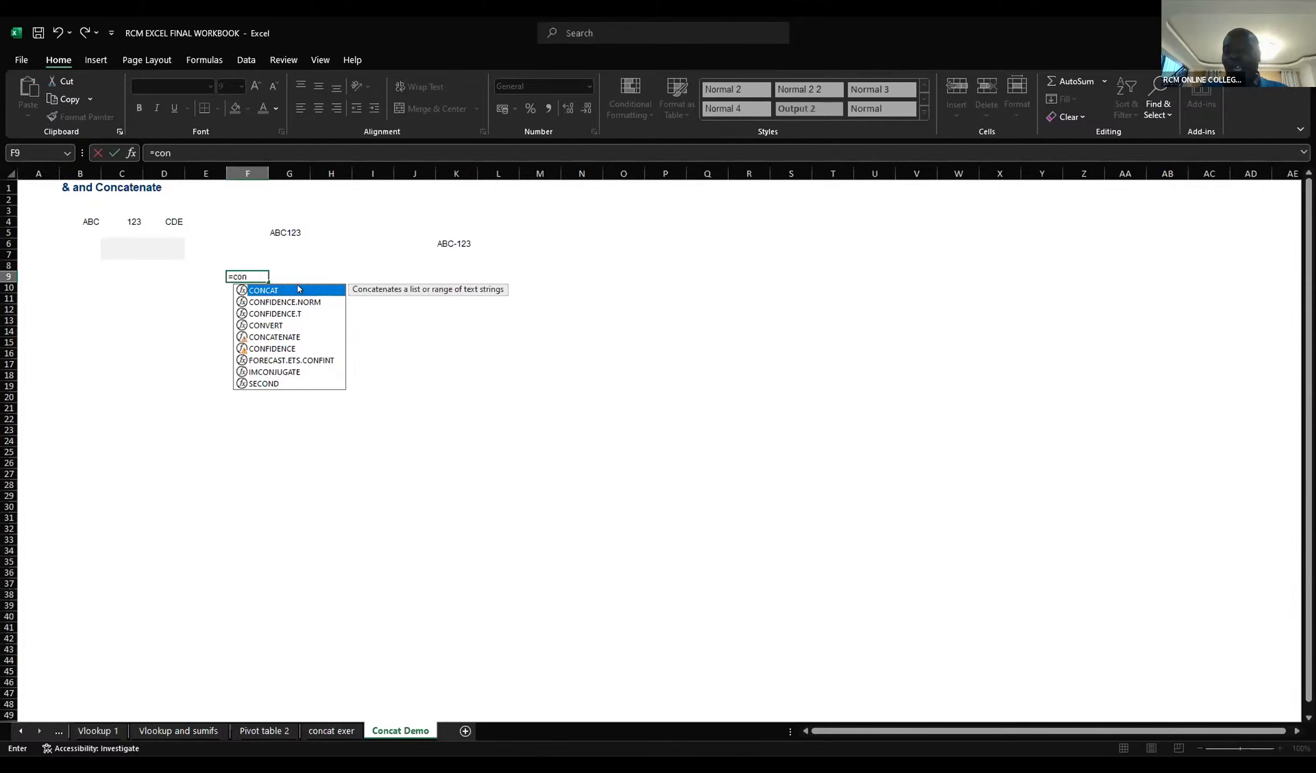
pyautogui.doubleClick(299, 288)
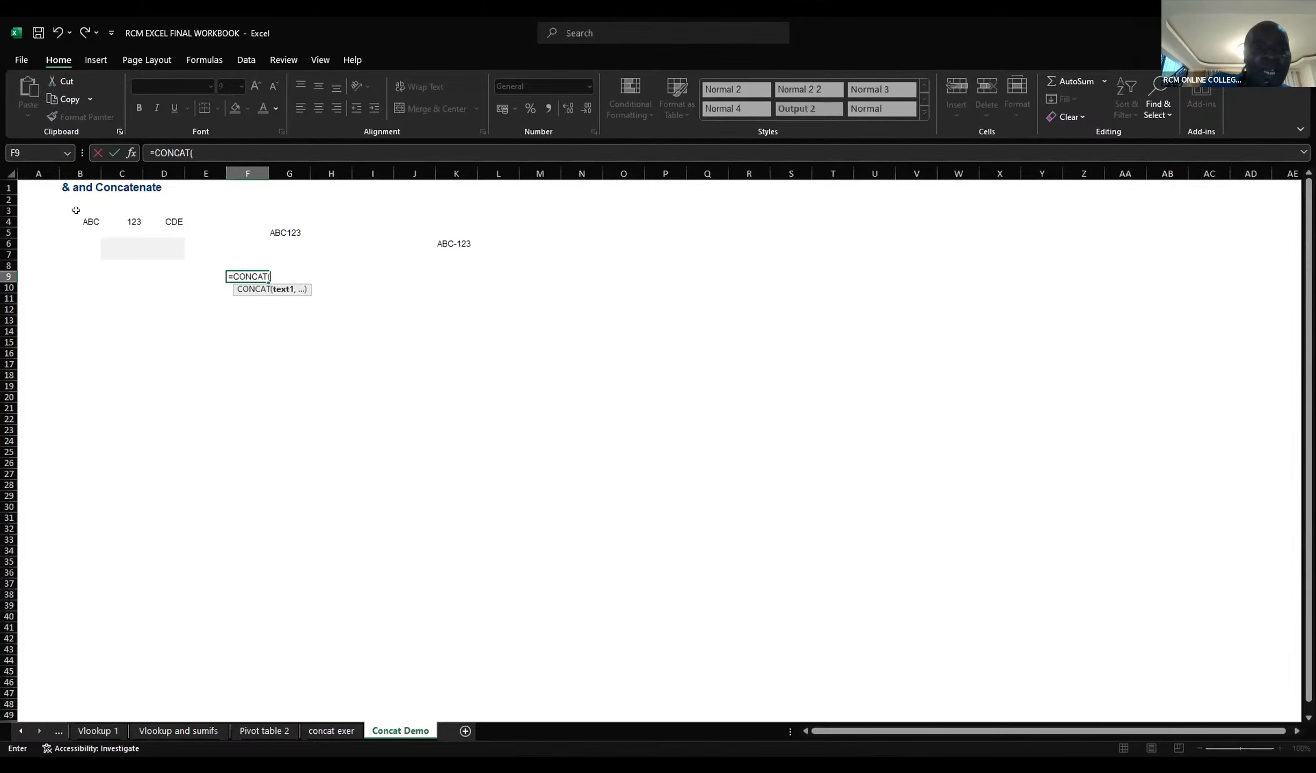
pyautogui.click(92, 221)
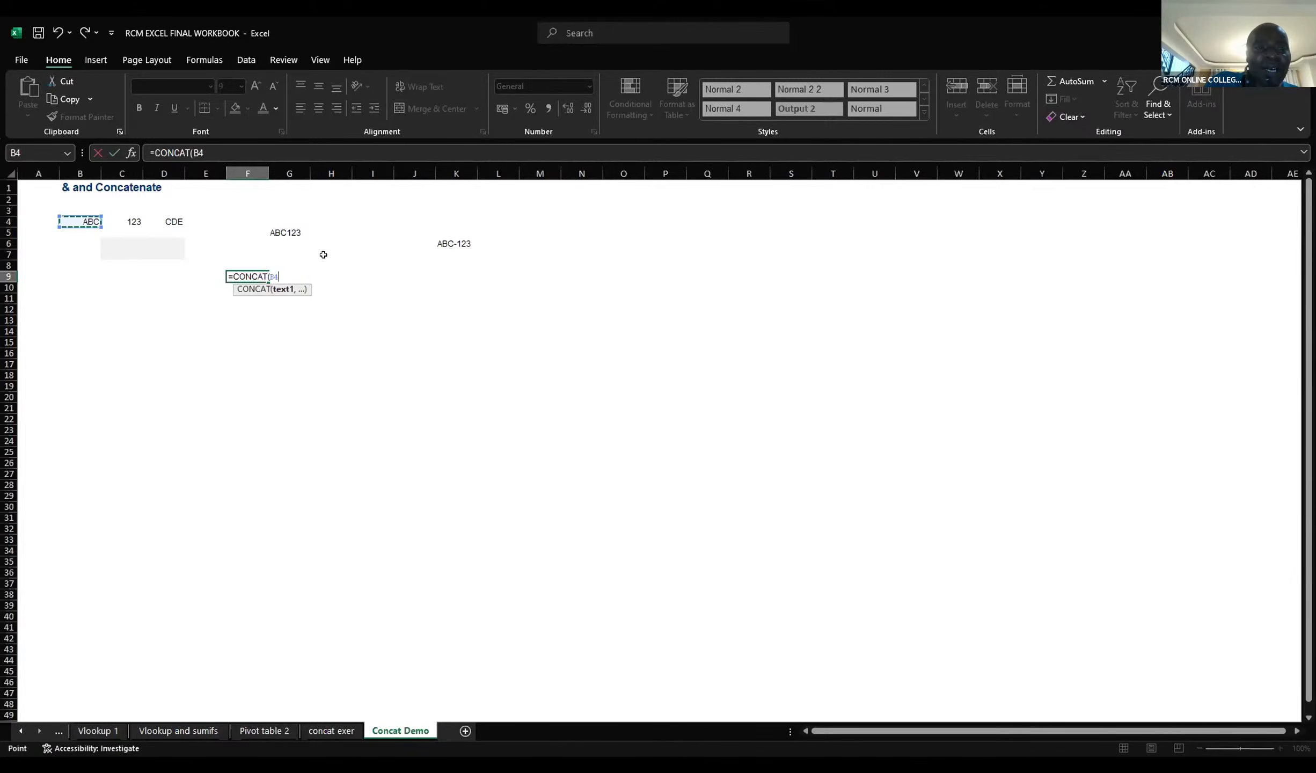
pyautogui.write(',')
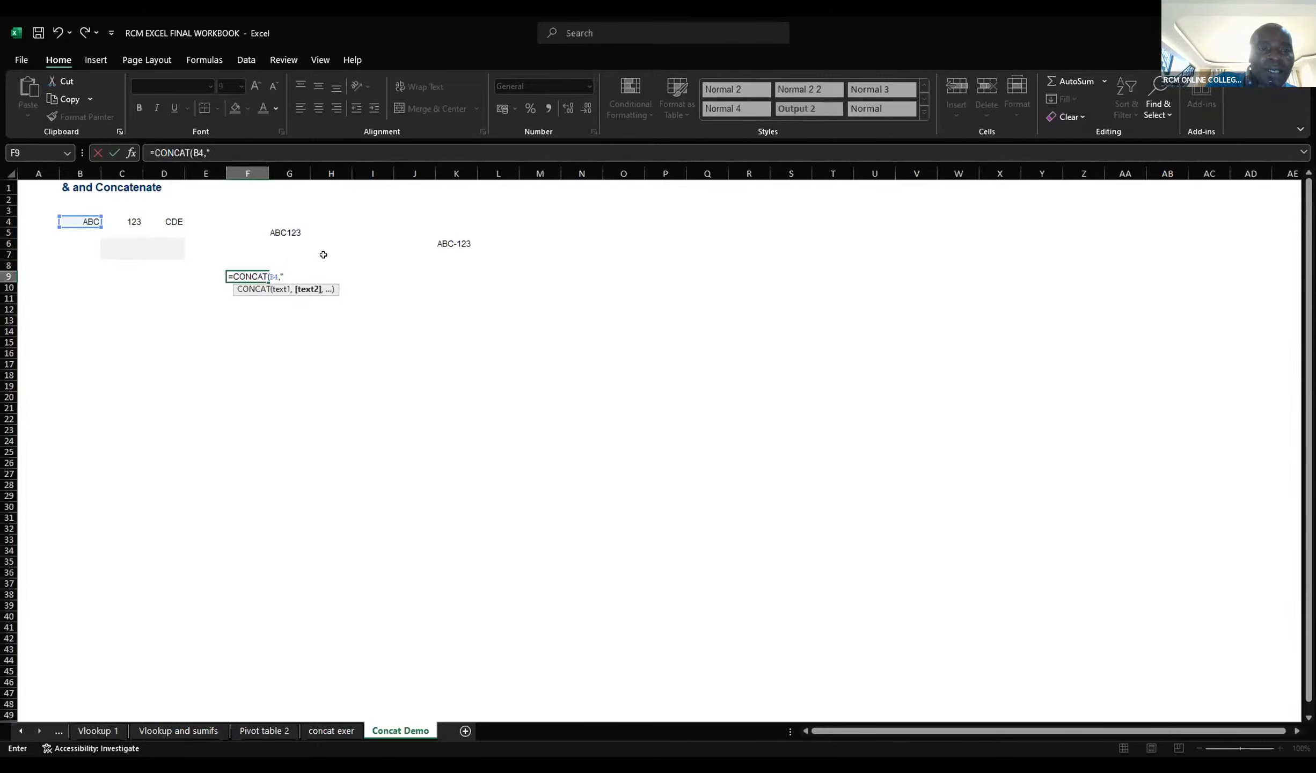
pyautogui.write(',')
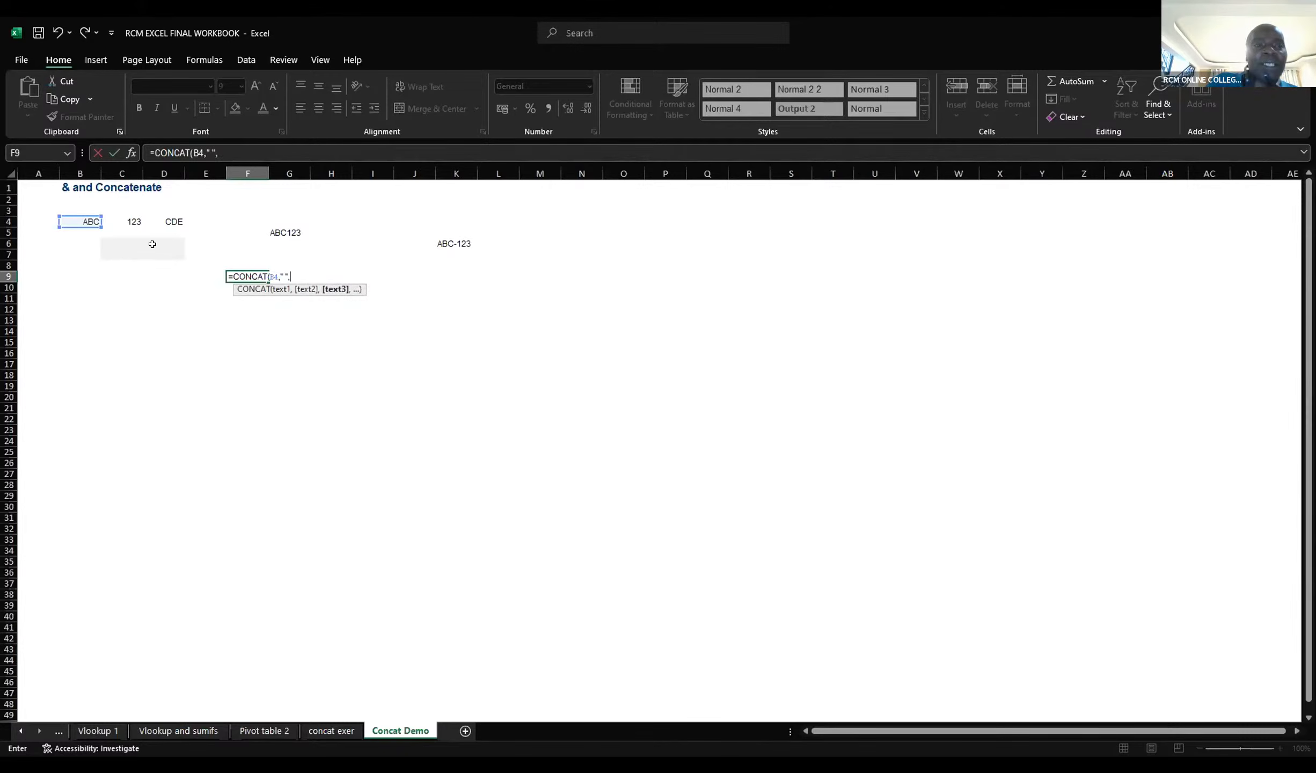
pyautogui.click(137, 221)
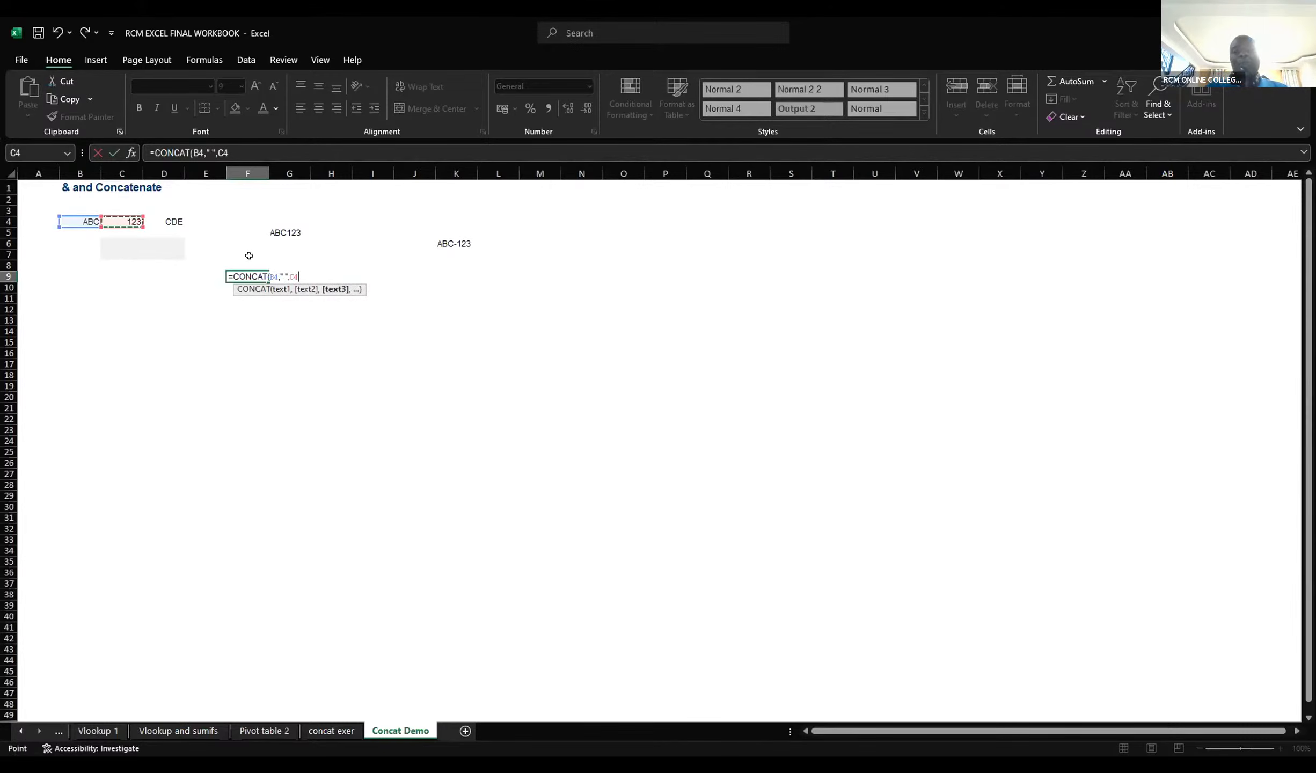
pyautogui.write(')')
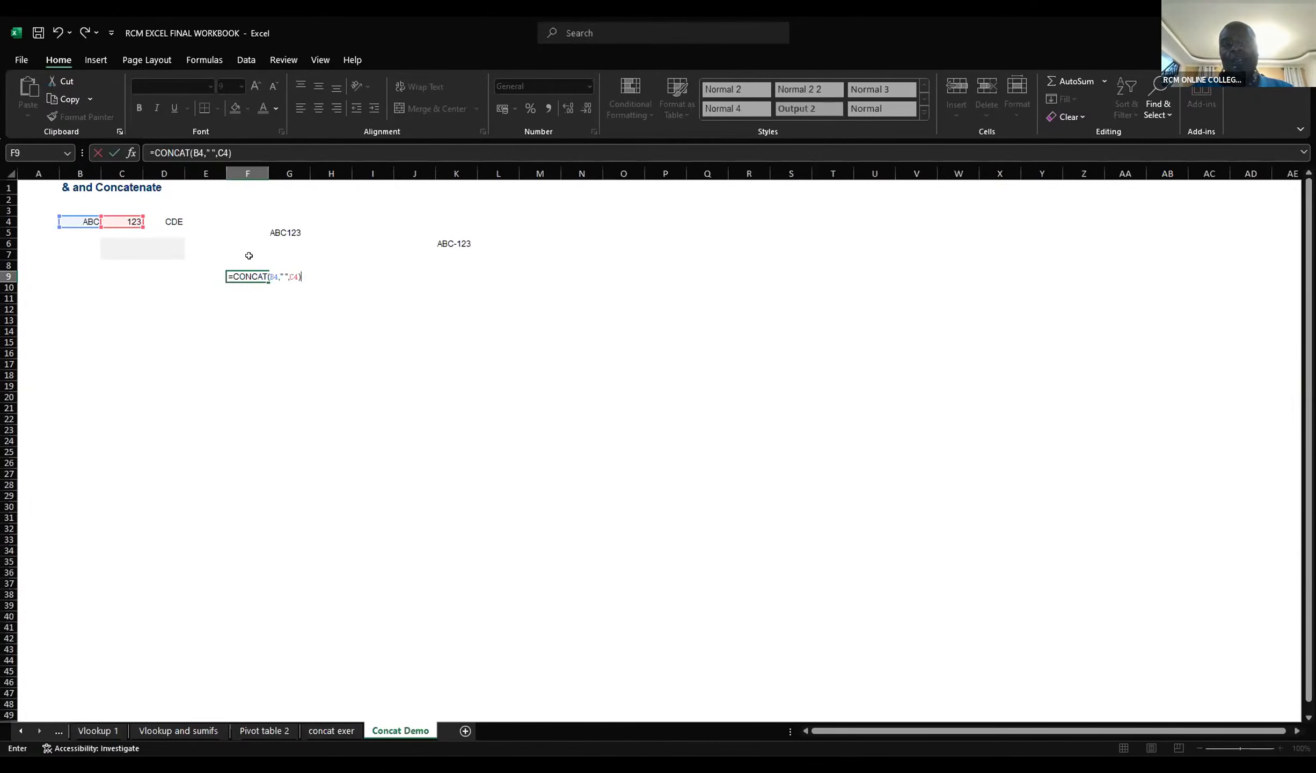
pyautogui.press('Return')
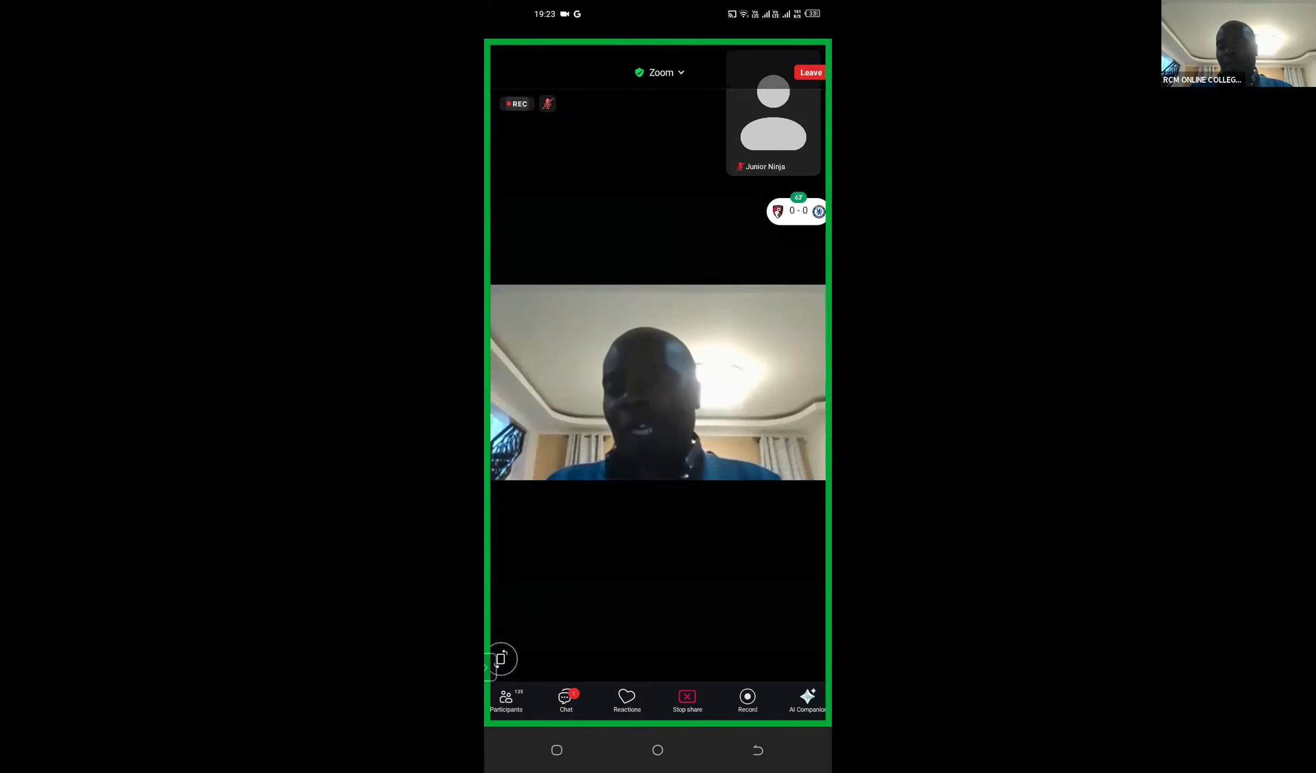
# Step: Switch from the Zoom meeting to the phone's spreadsheet app and start a CONCATENATE formula in cell C21 of the Concat Demo sheet
pyautogui.click(556, 749)
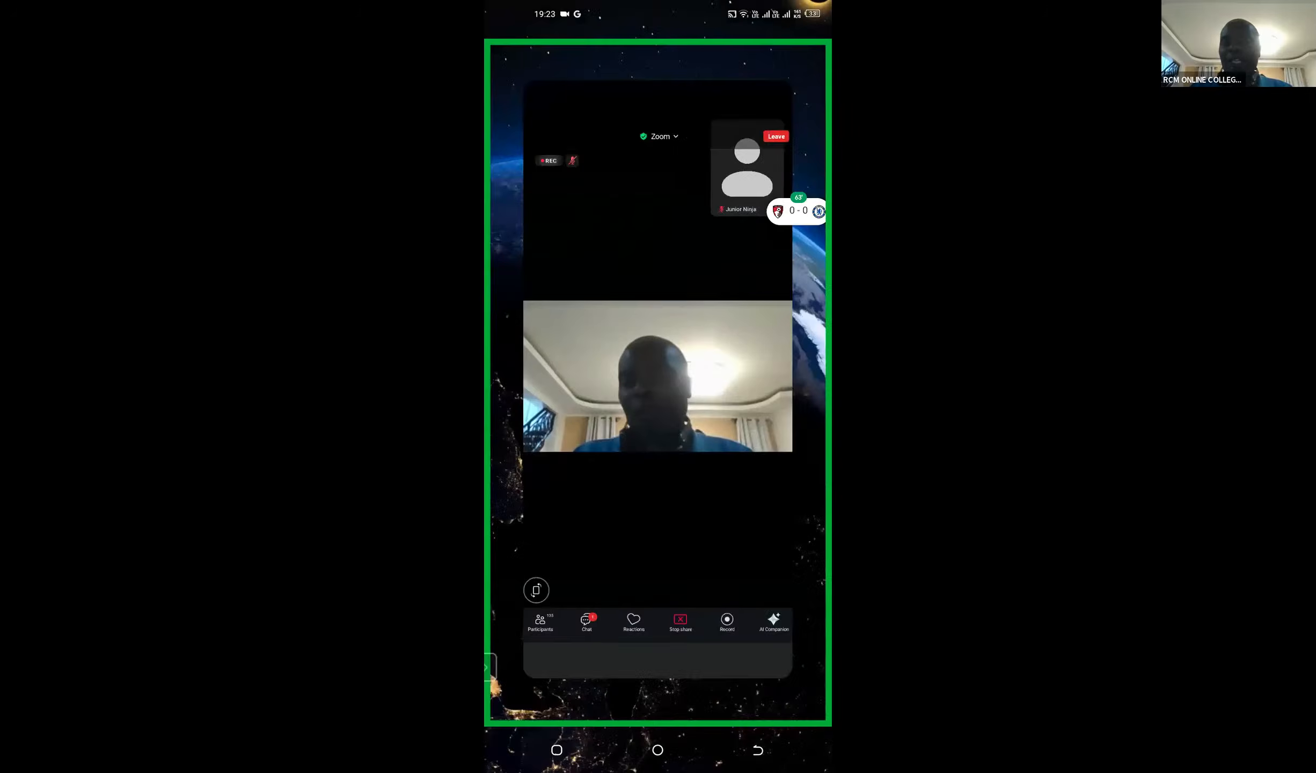
pyautogui.click(539, 376)
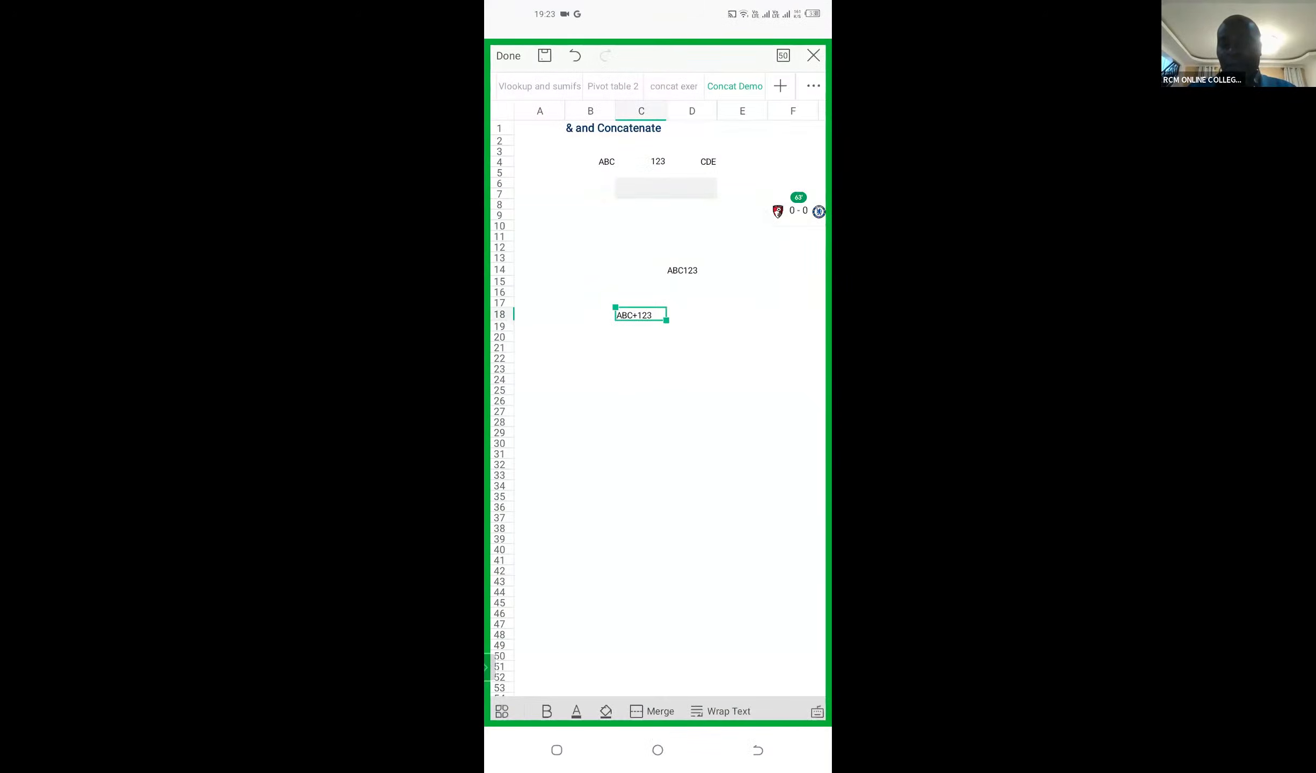
pyautogui.click(641, 347)
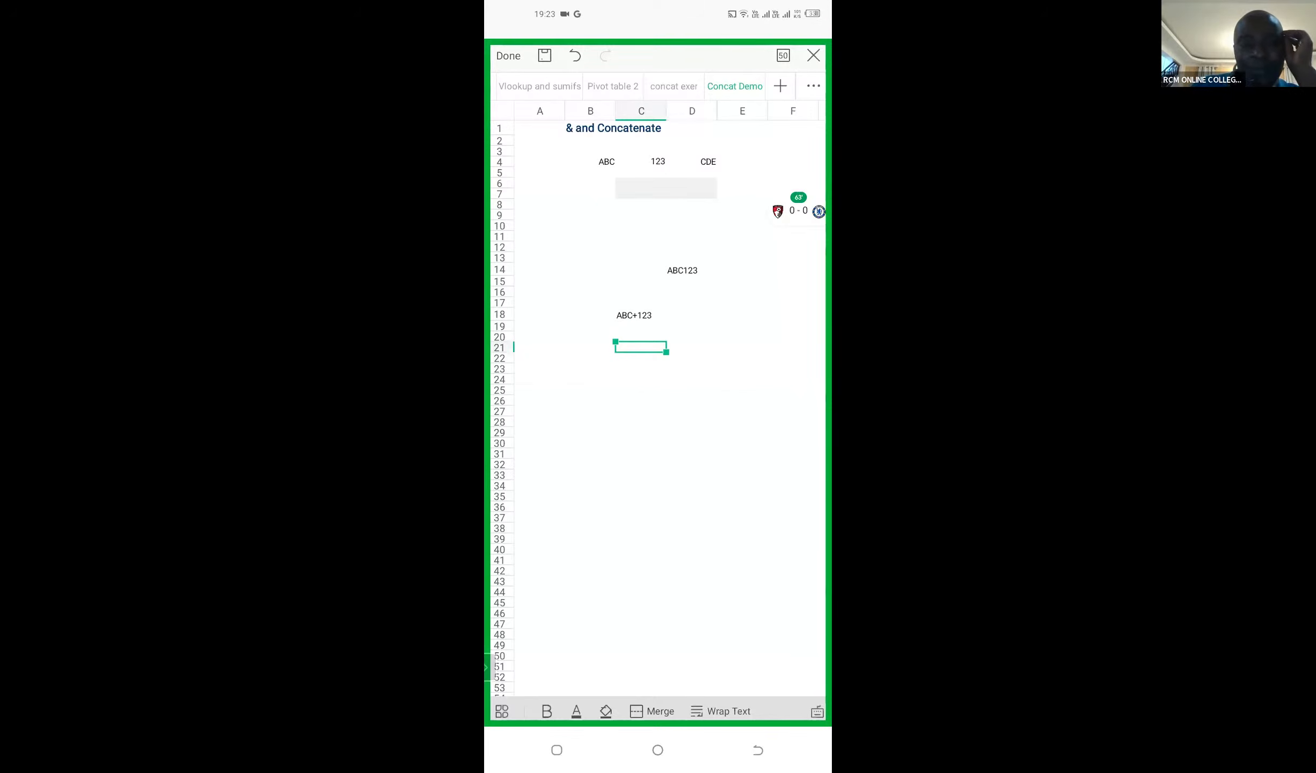
pyautogui.click(640, 347)
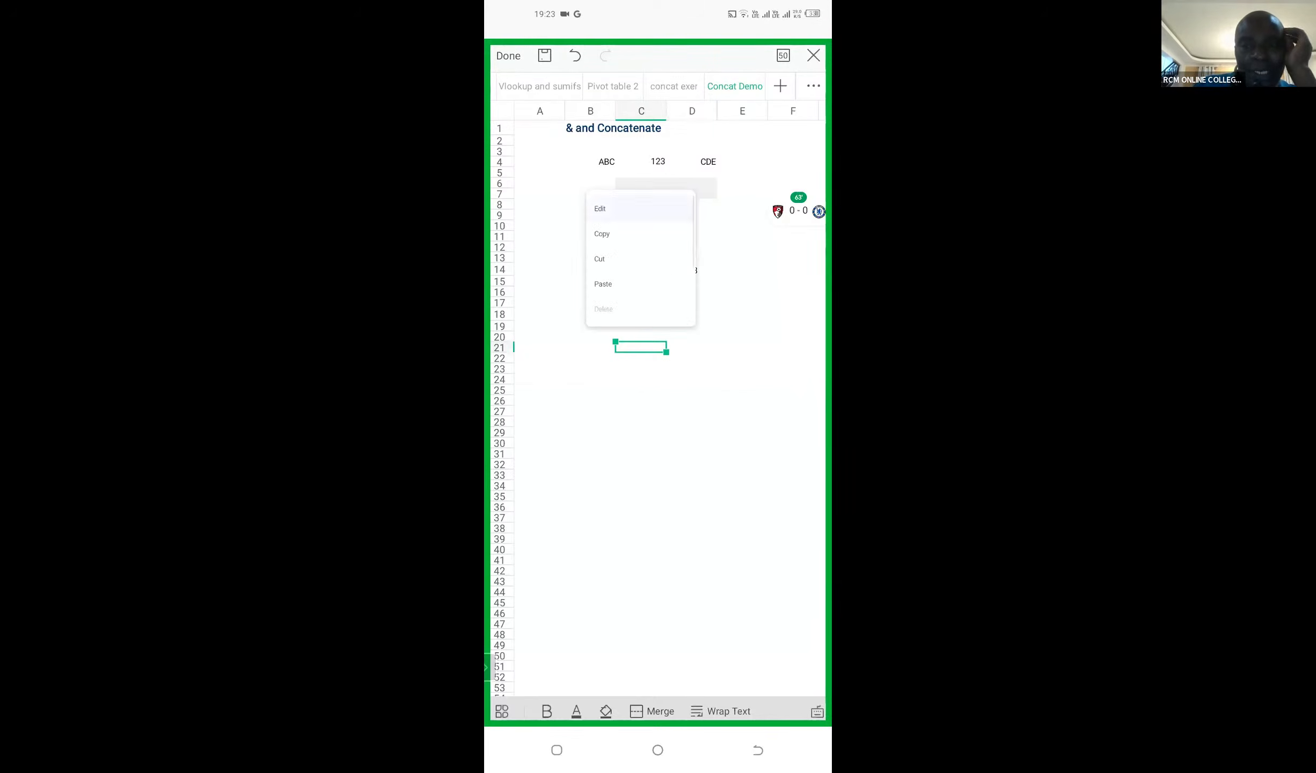
pyautogui.click(599, 208)
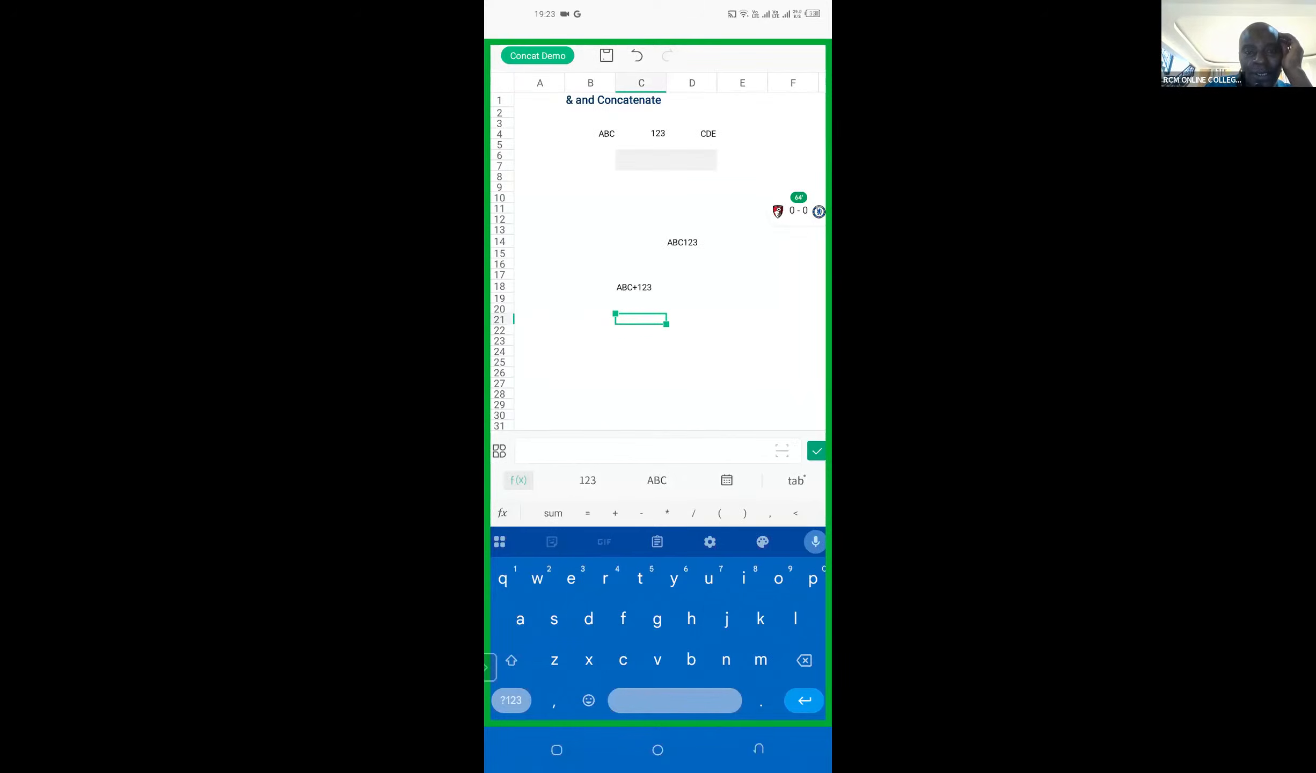
pyautogui.click(587, 481)
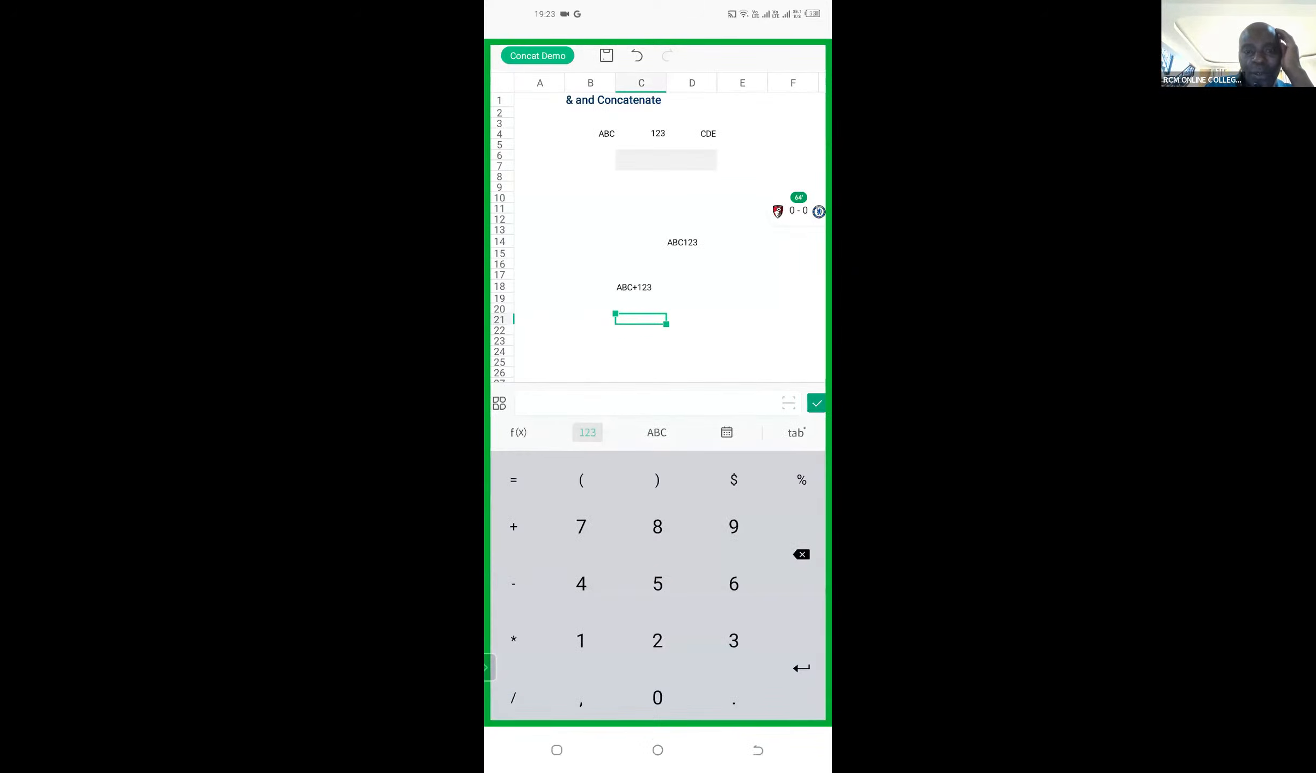
pyautogui.write('=')
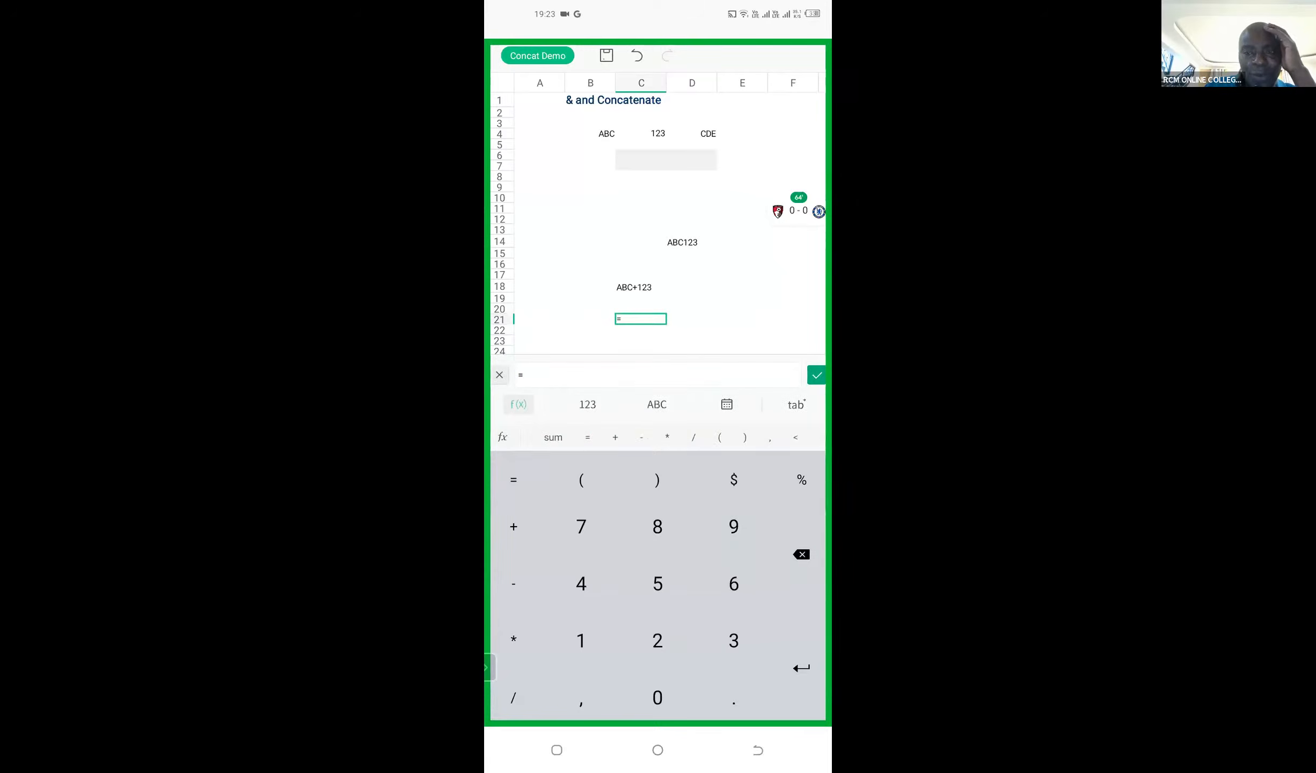
pyautogui.write('con')
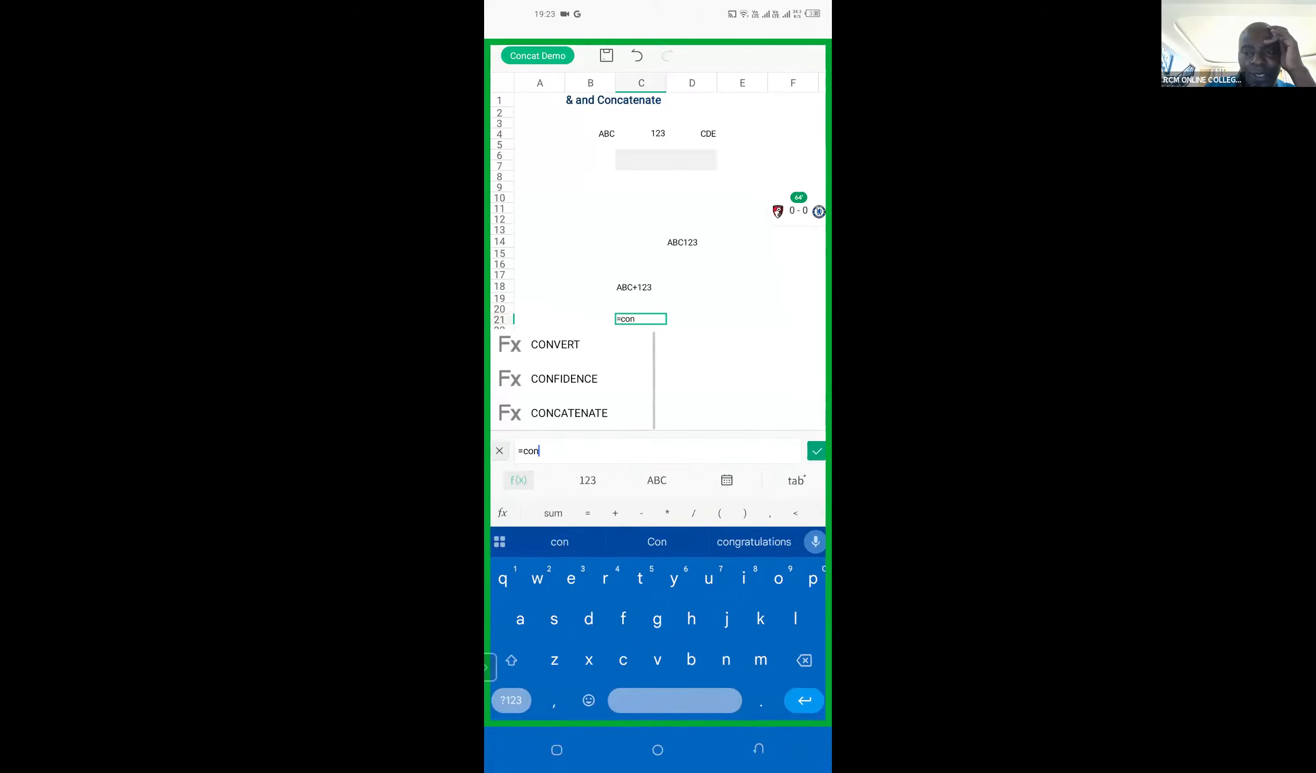
pyautogui.click(558, 411)
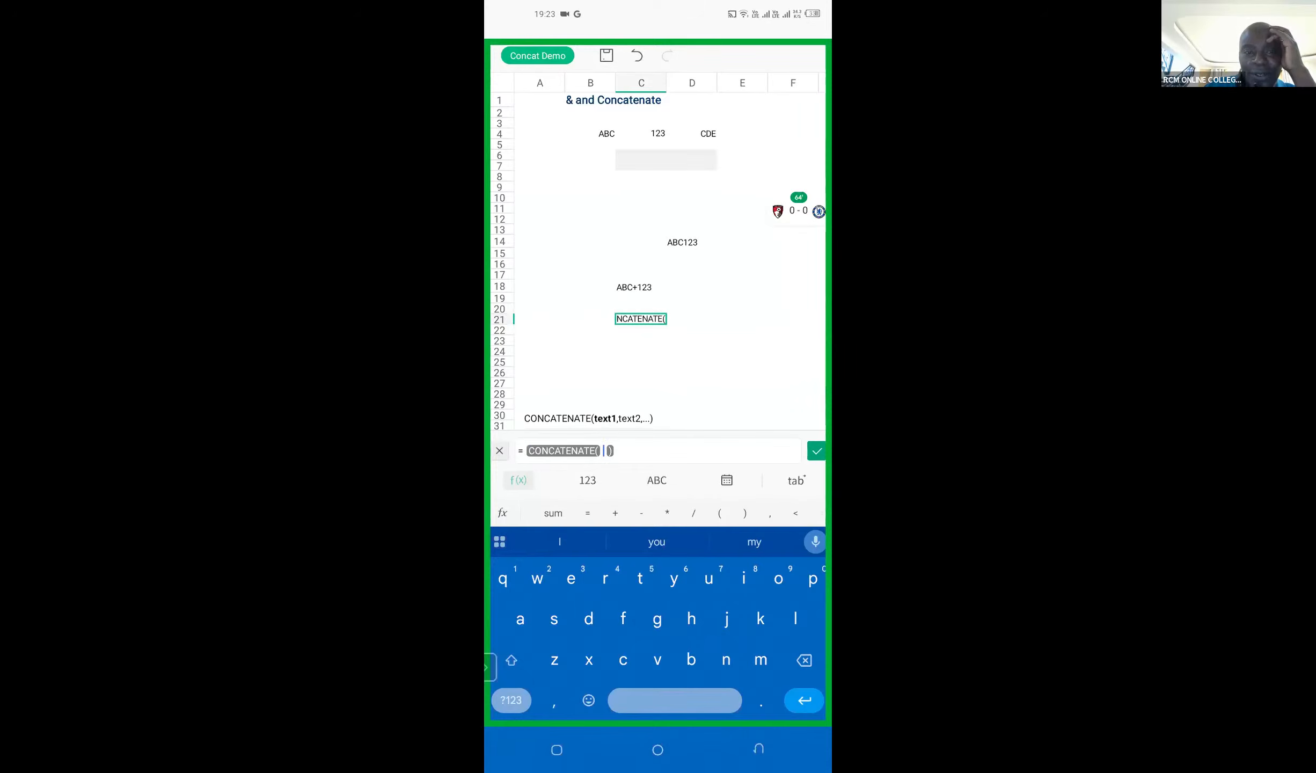
# Step: Give the CONCATENATE formula B4 as its first argument and a quoted space as its second, separated by a comma
pyautogui.click(590, 133)
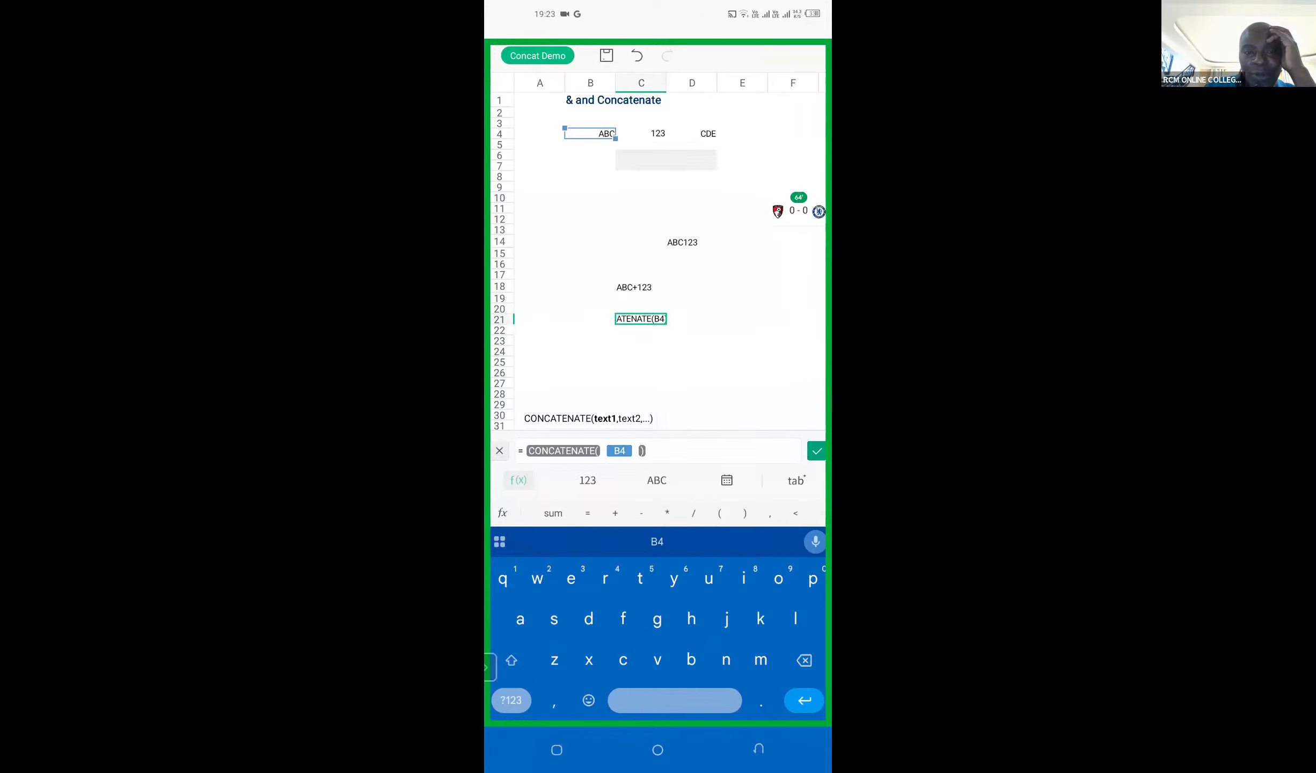
pyautogui.click(511, 700)
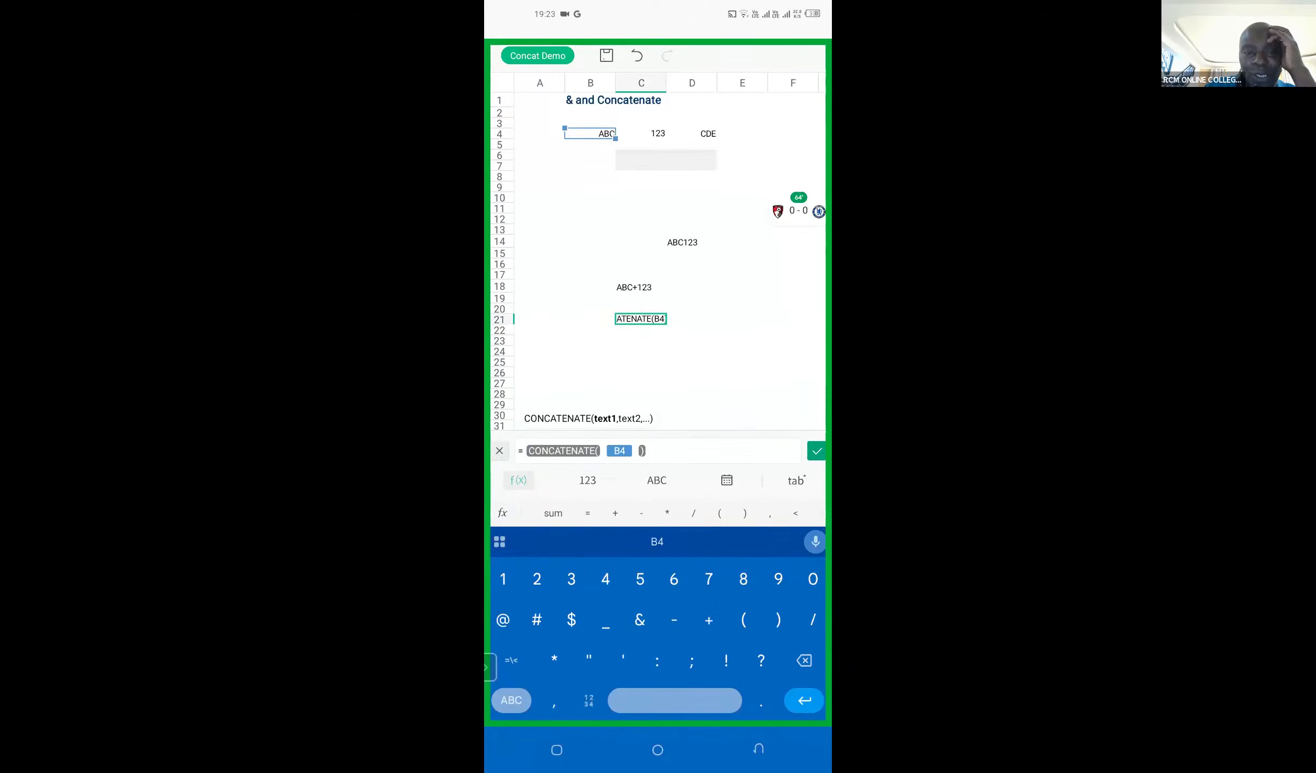
pyautogui.write('"')
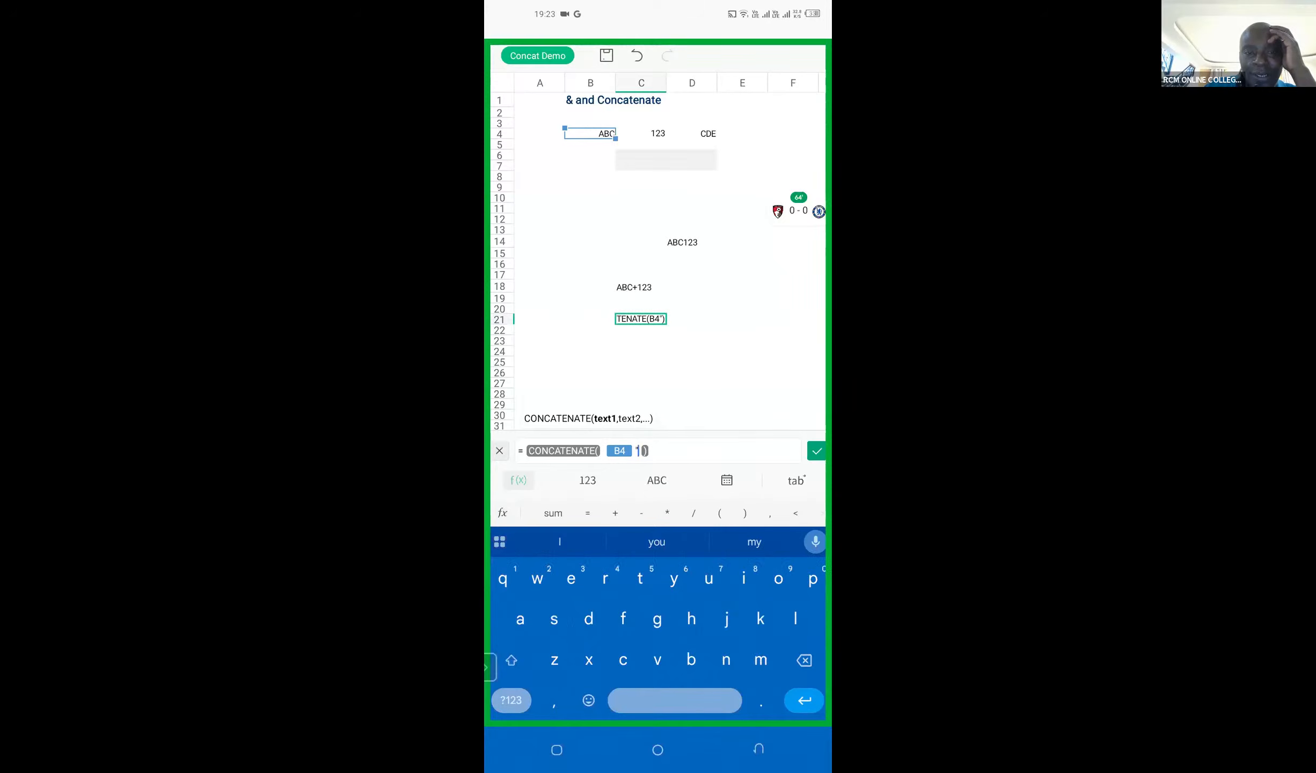
pyautogui.click(511, 700)
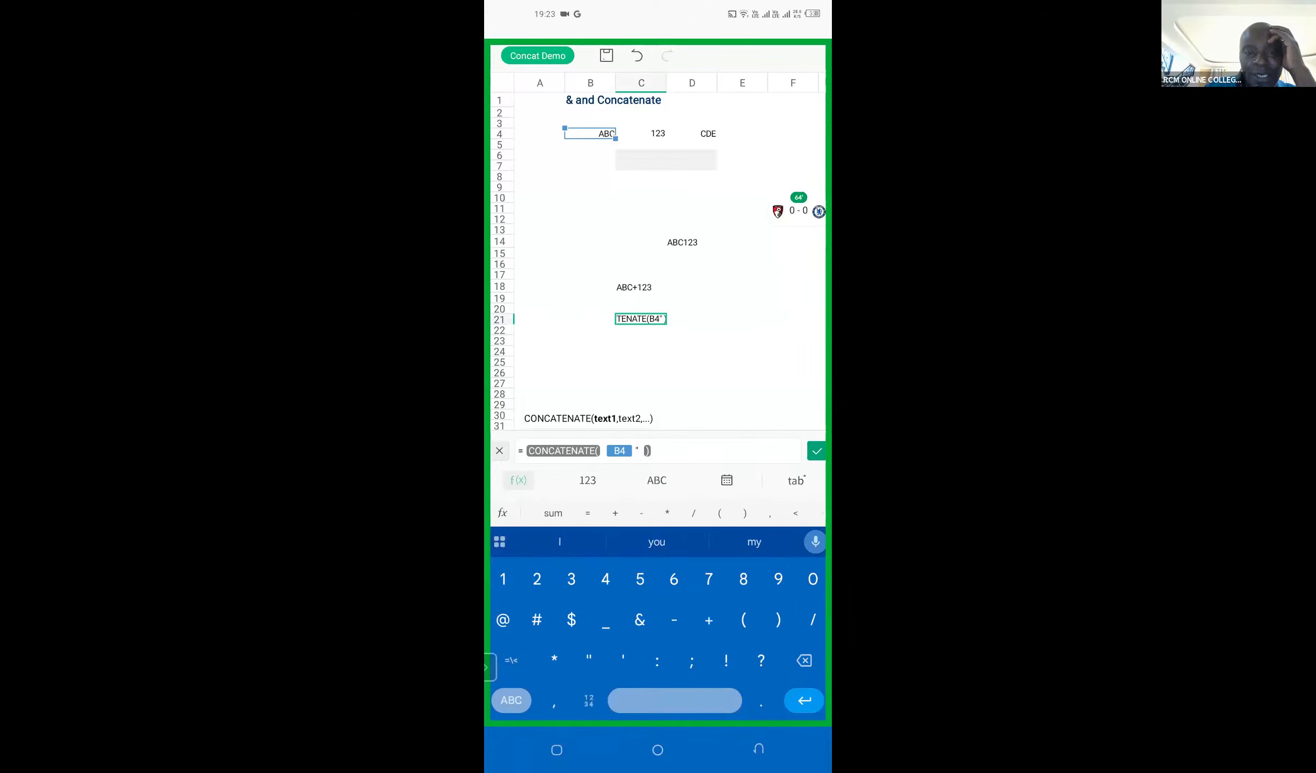
pyautogui.write('"')
pyautogui.click(635, 451)
pyautogui.click(603, 451)
pyautogui.click(639, 451)
pyautogui.moveTo(639, 466); pyautogui.dragTo(633, 466)
pyautogui.write(',')
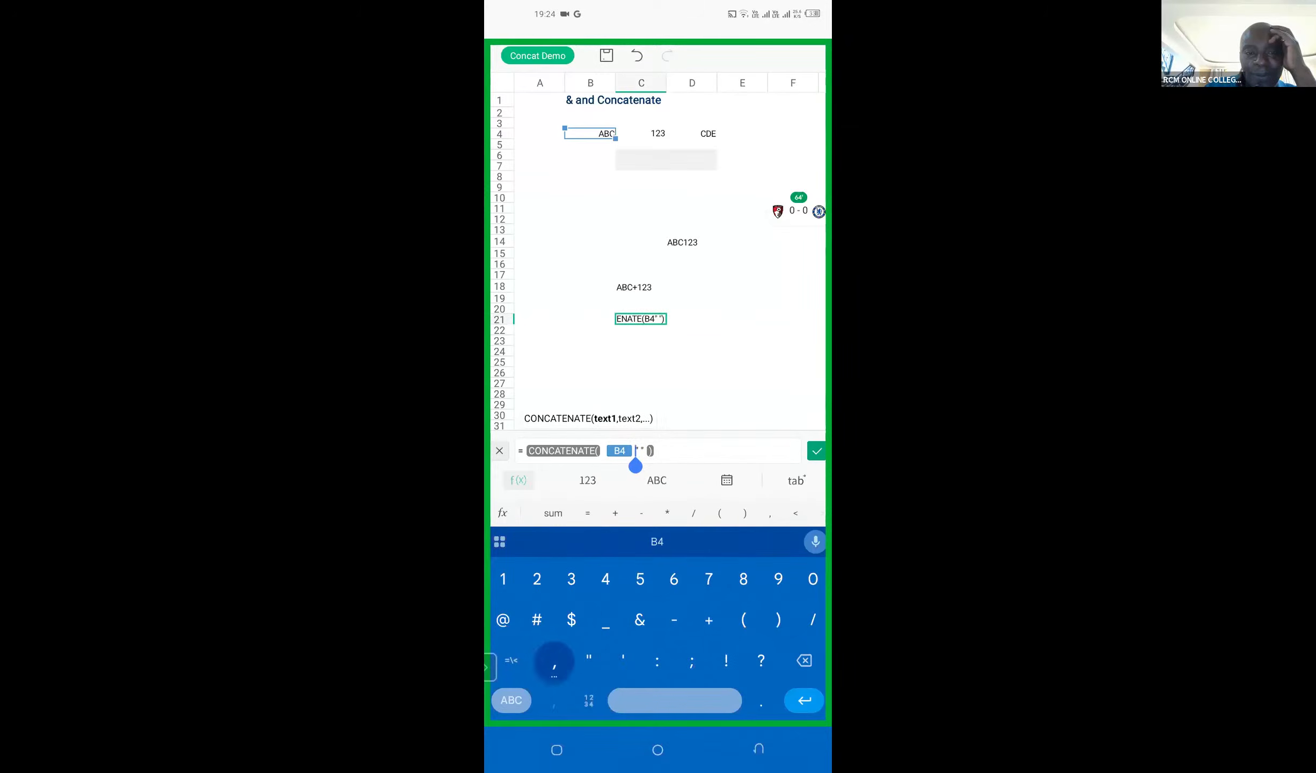
# Step: Add C4 as the third argument and enter the finished formula =CONCATENATE(B4," ",C4) in cell C21
pyautogui.click(645, 451)
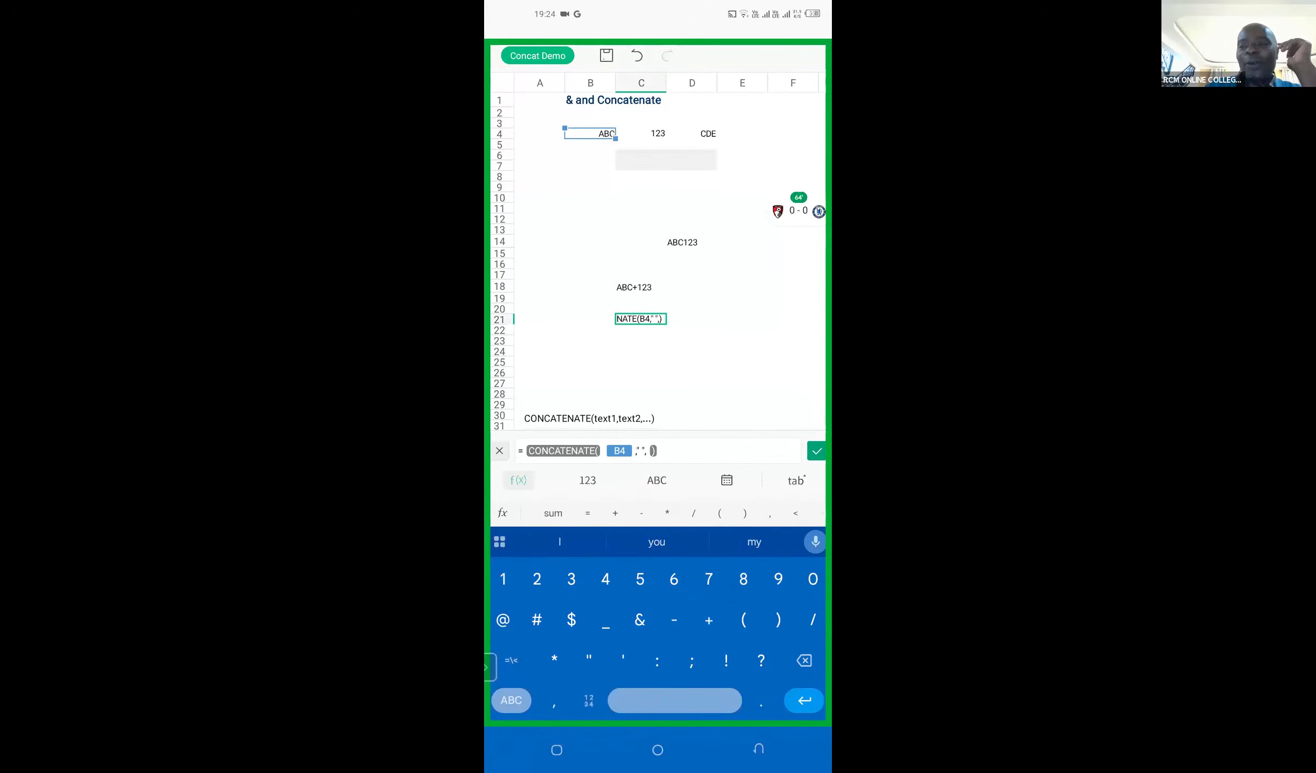
pyautogui.write(',')
pyautogui.click(641, 124)
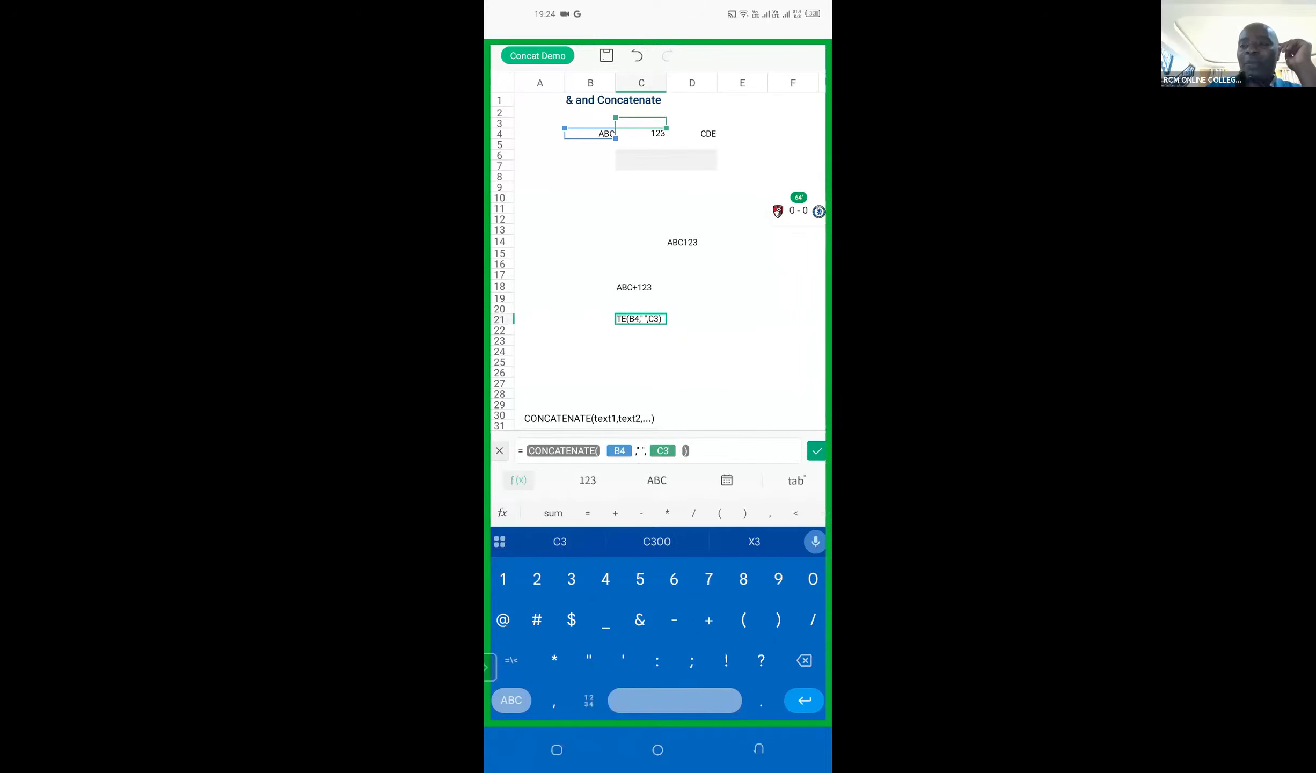
pyautogui.press('BackSpace')
pyautogui.press('BackSpace')
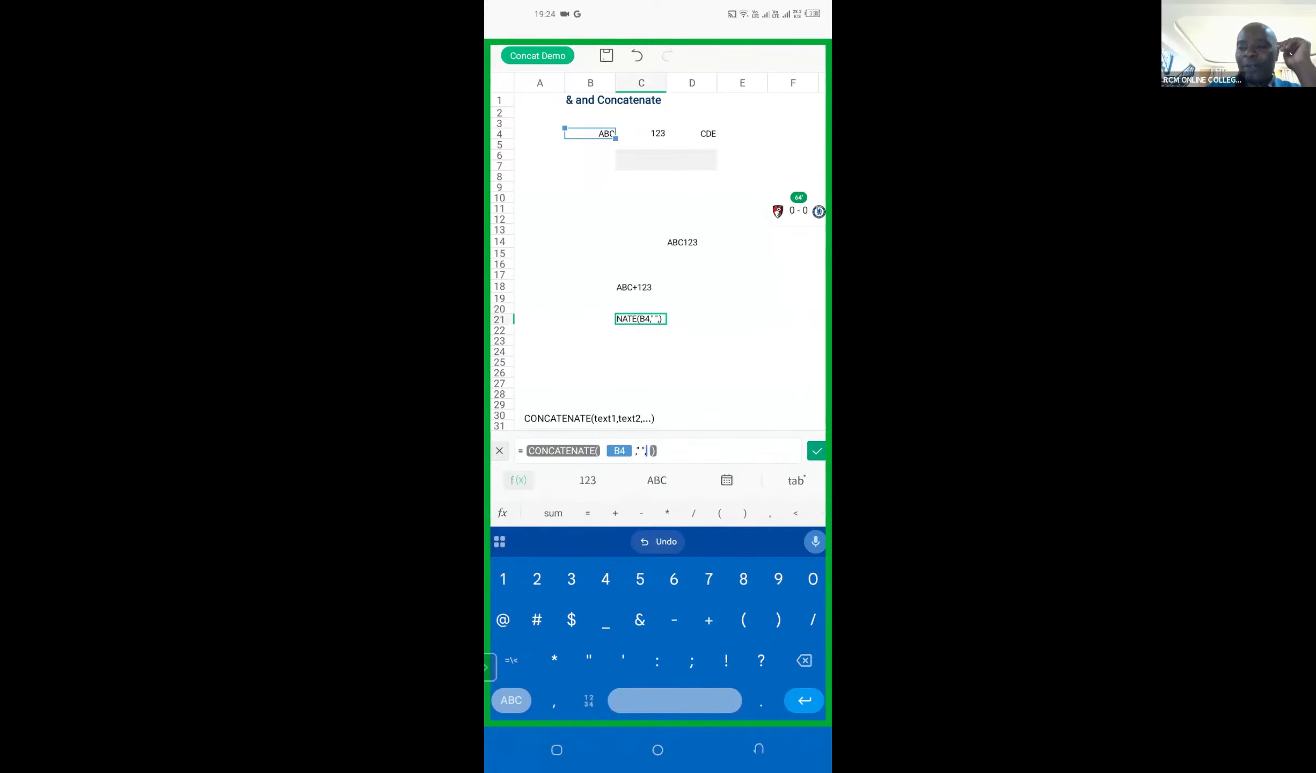
pyautogui.click(641, 134)
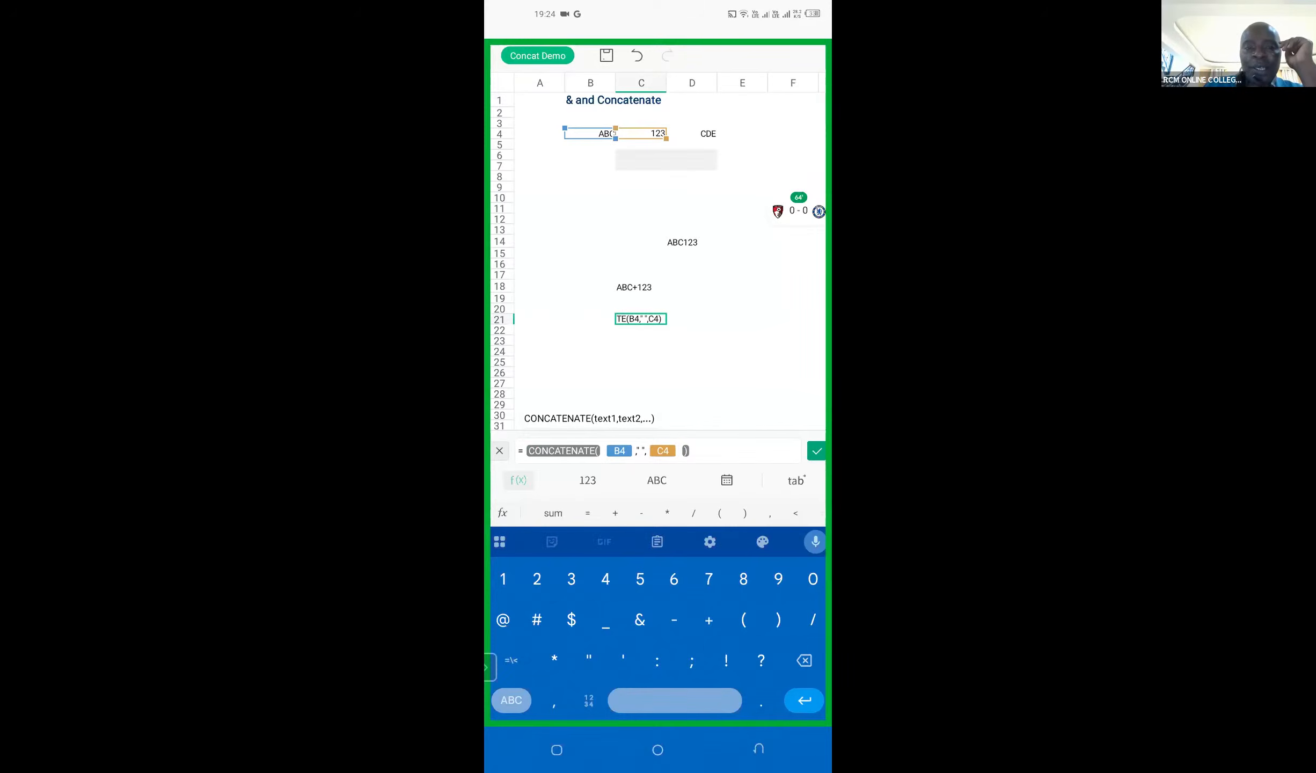
pyautogui.press('Return')
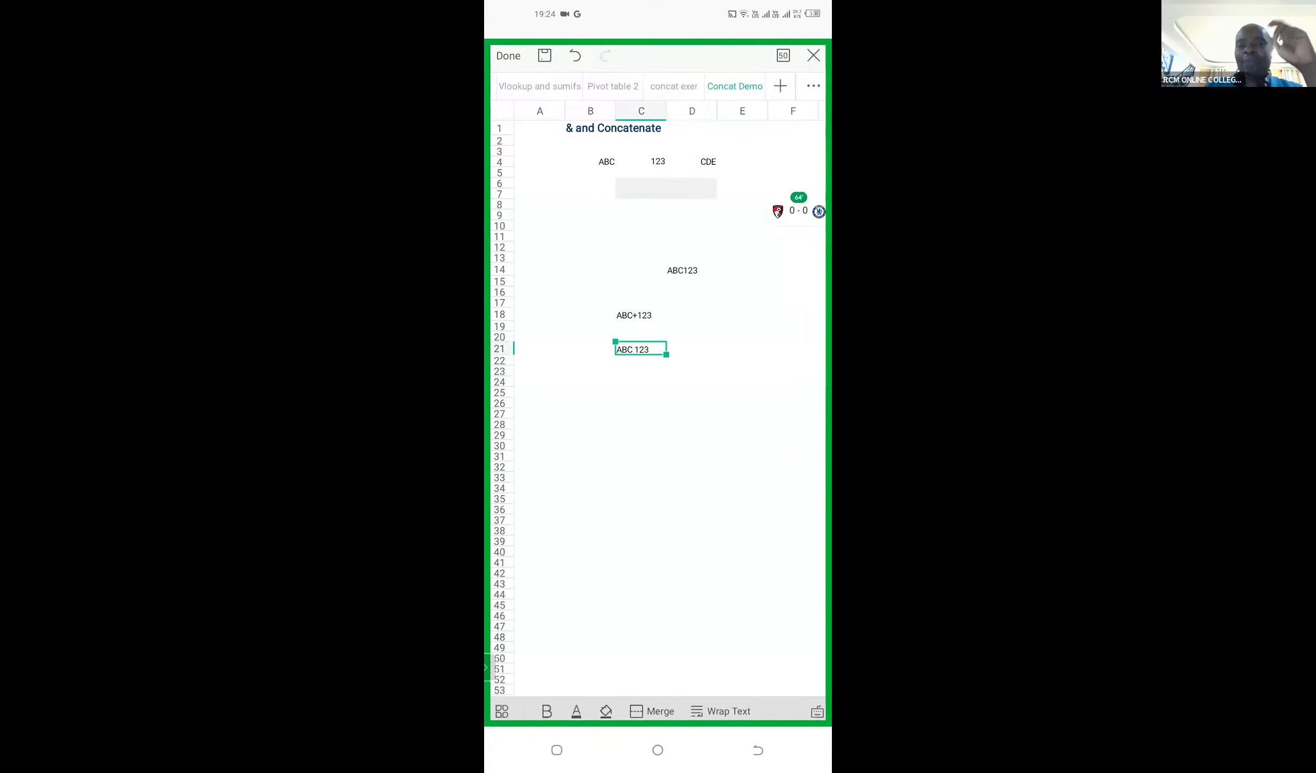
pyautogui.click(590, 520)
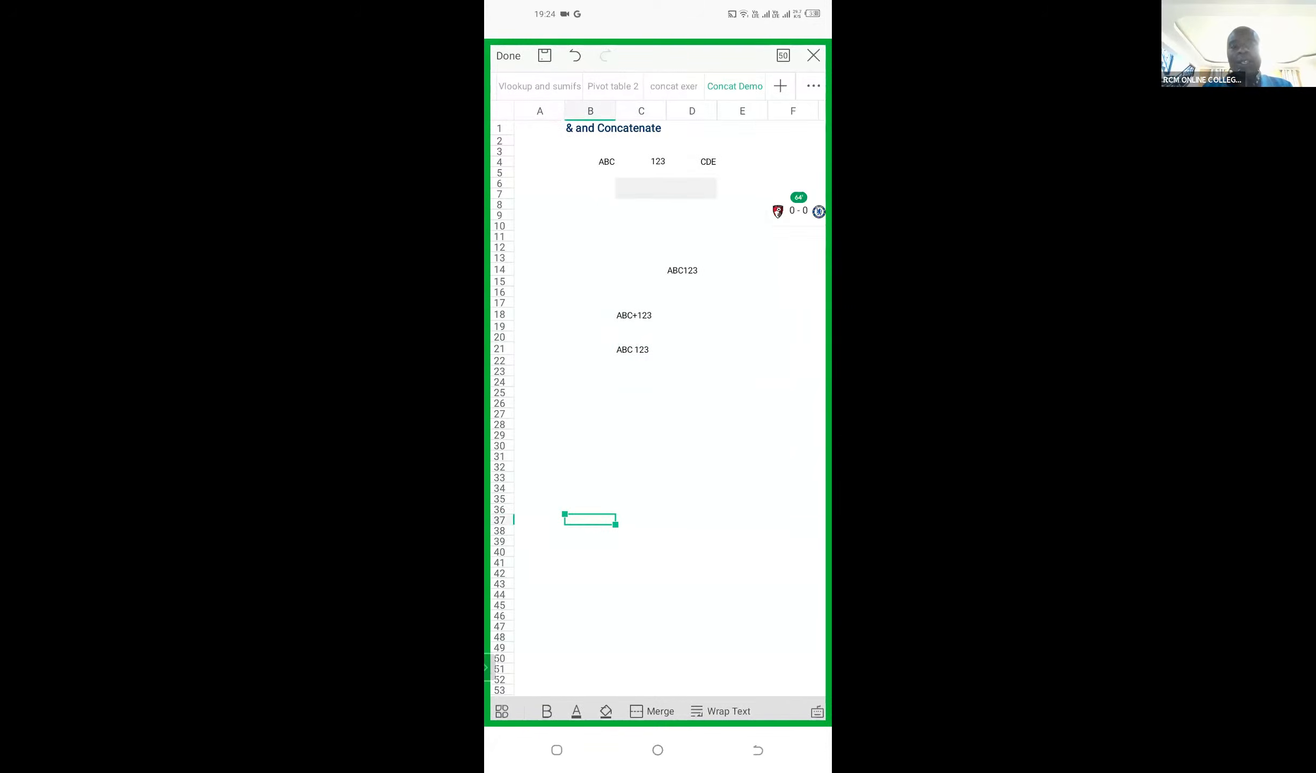
# Step: Switch from the phone's spreadsheet back to the Zoom meeting
pyautogui.click(557, 750)
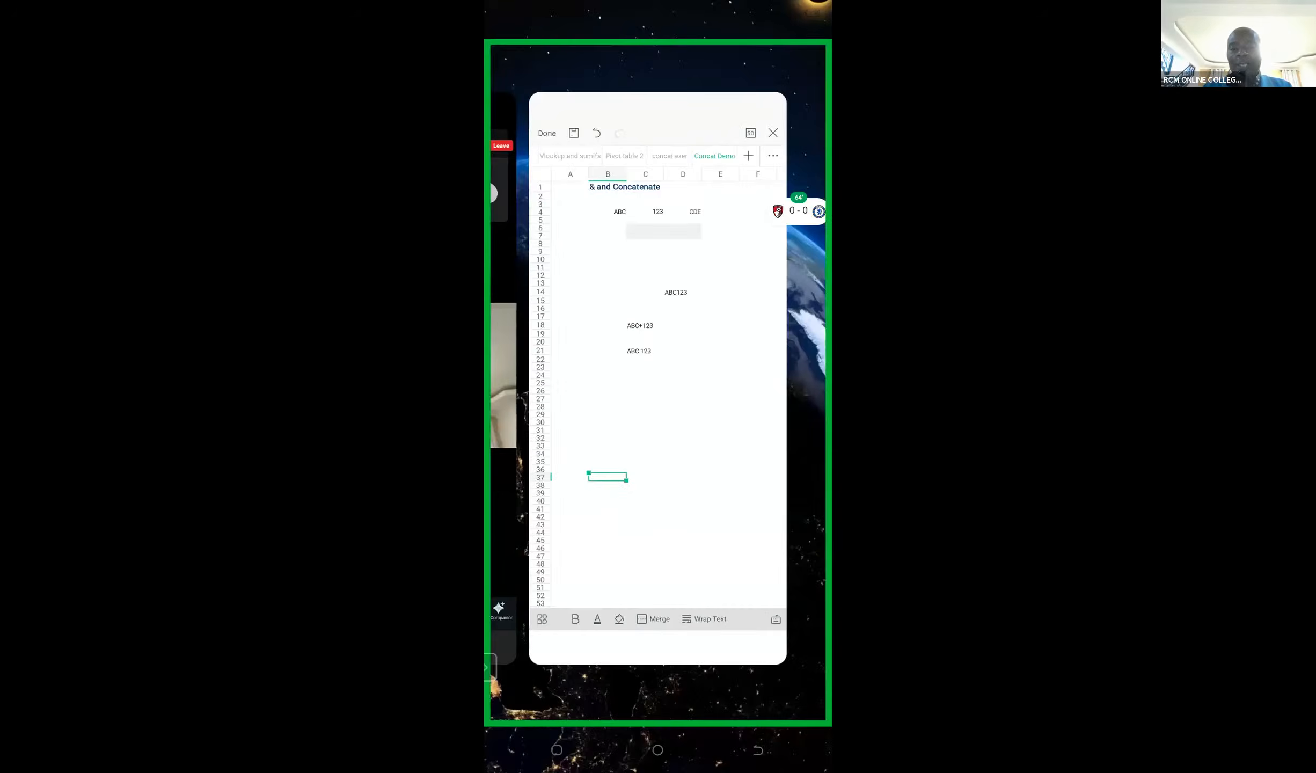
pyautogui.click(510, 373)
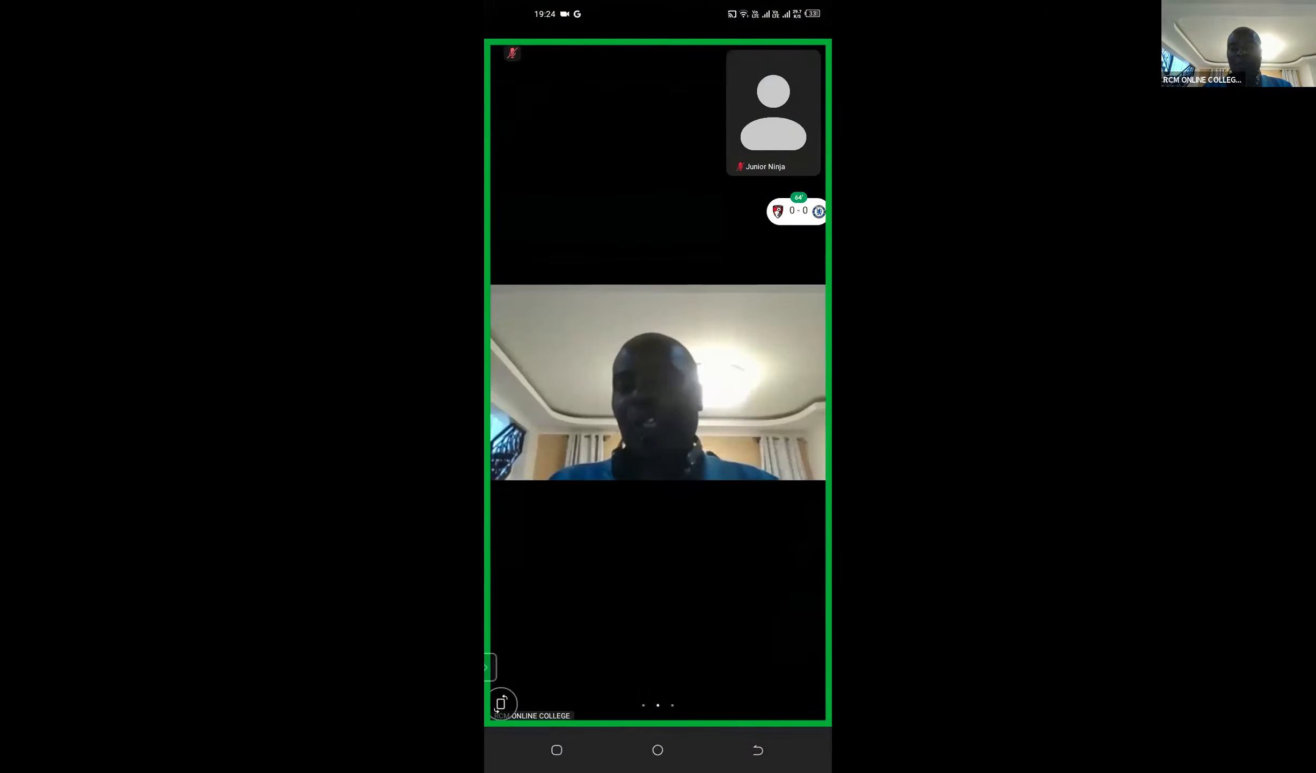
pyautogui.click(658, 382)
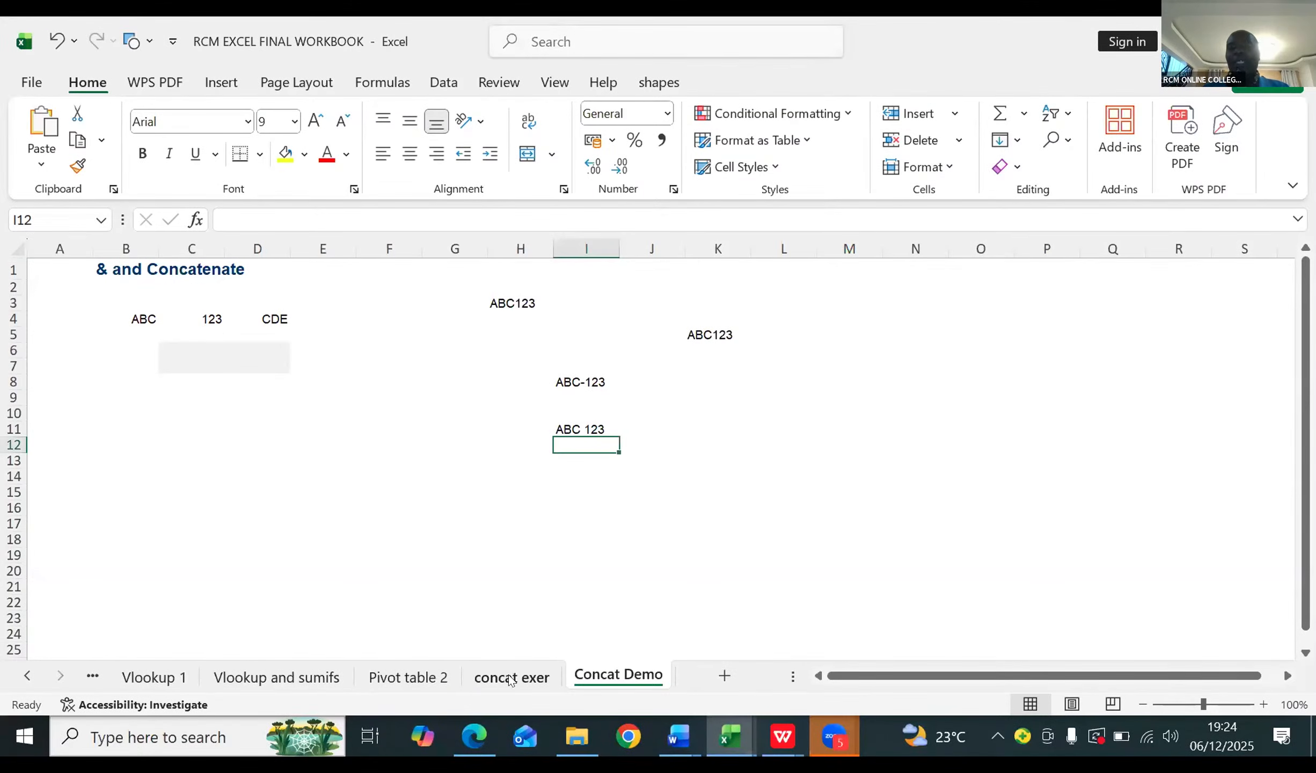
# Step: Clear the result heading in cell C4 of the concat exer worksheet and select the Exercise 3 result cell D13
pyautogui.click(510, 678)
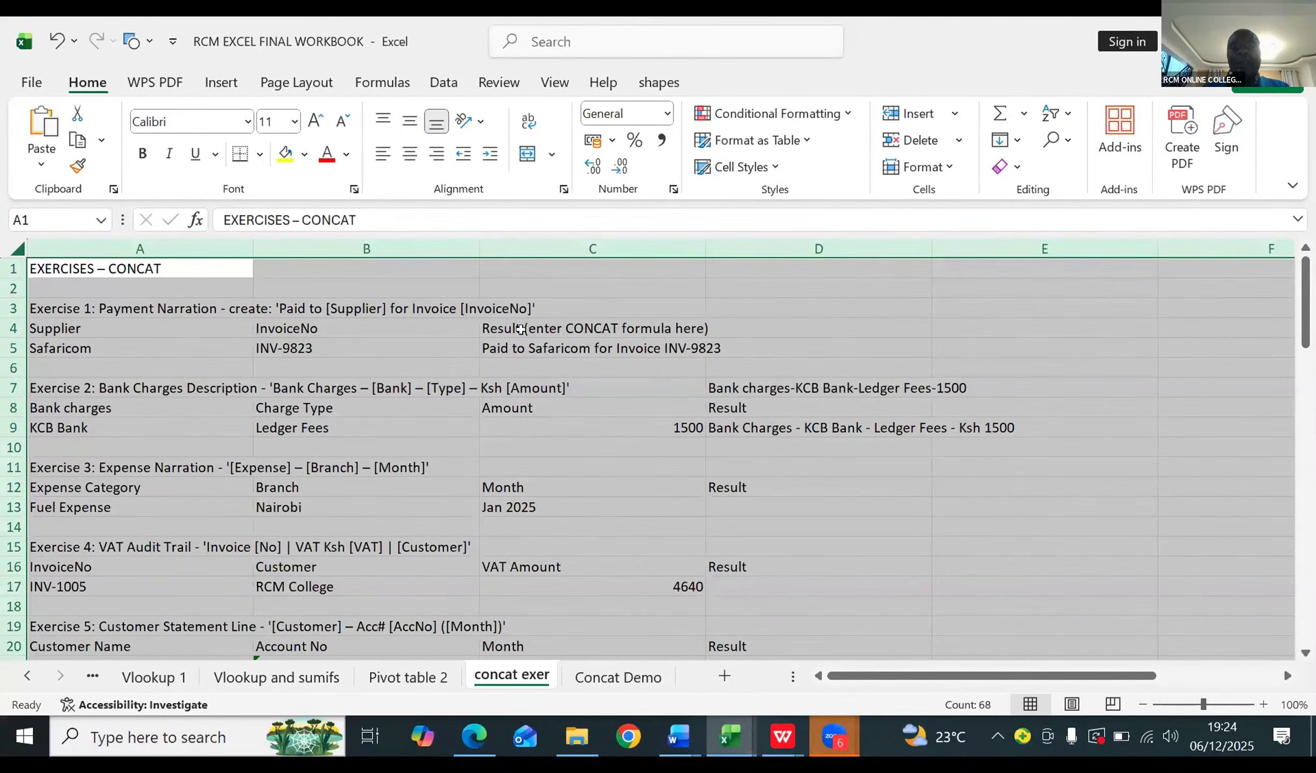
pyautogui.click(520, 323)
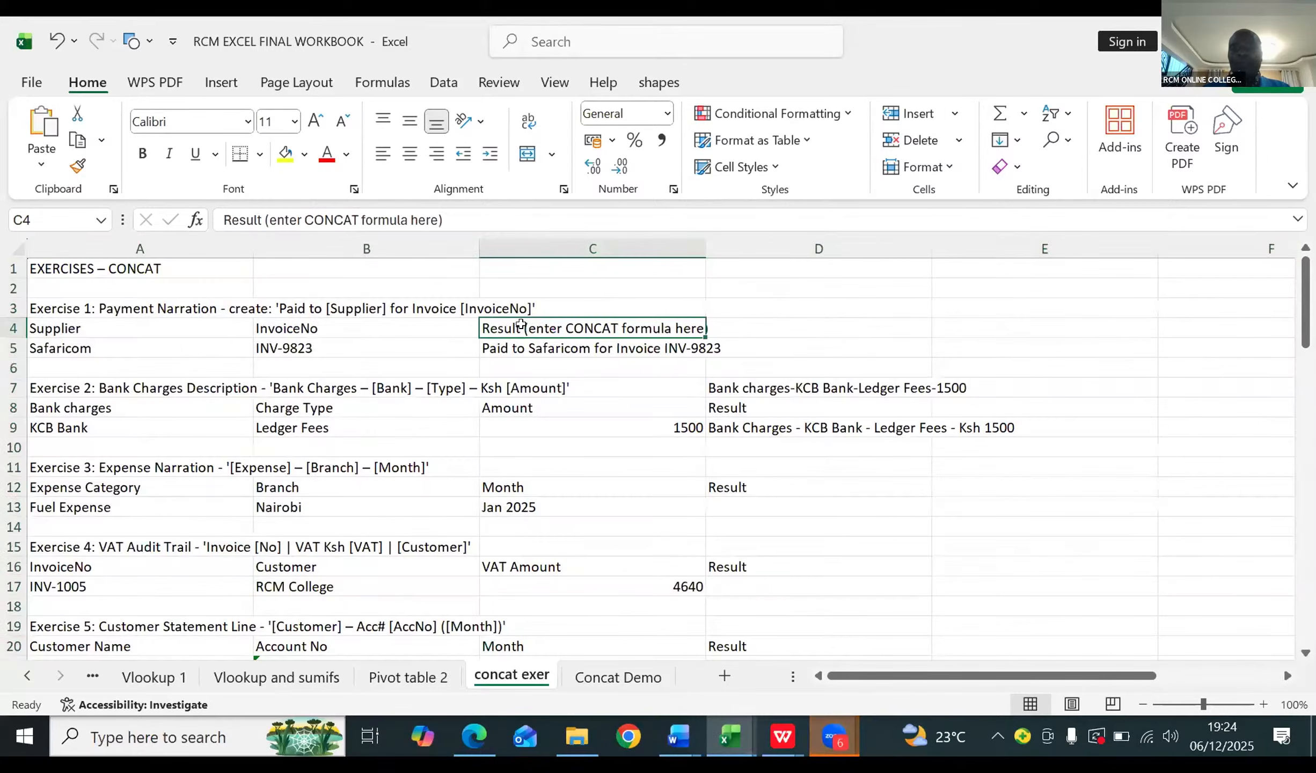
pyautogui.press('Delete')
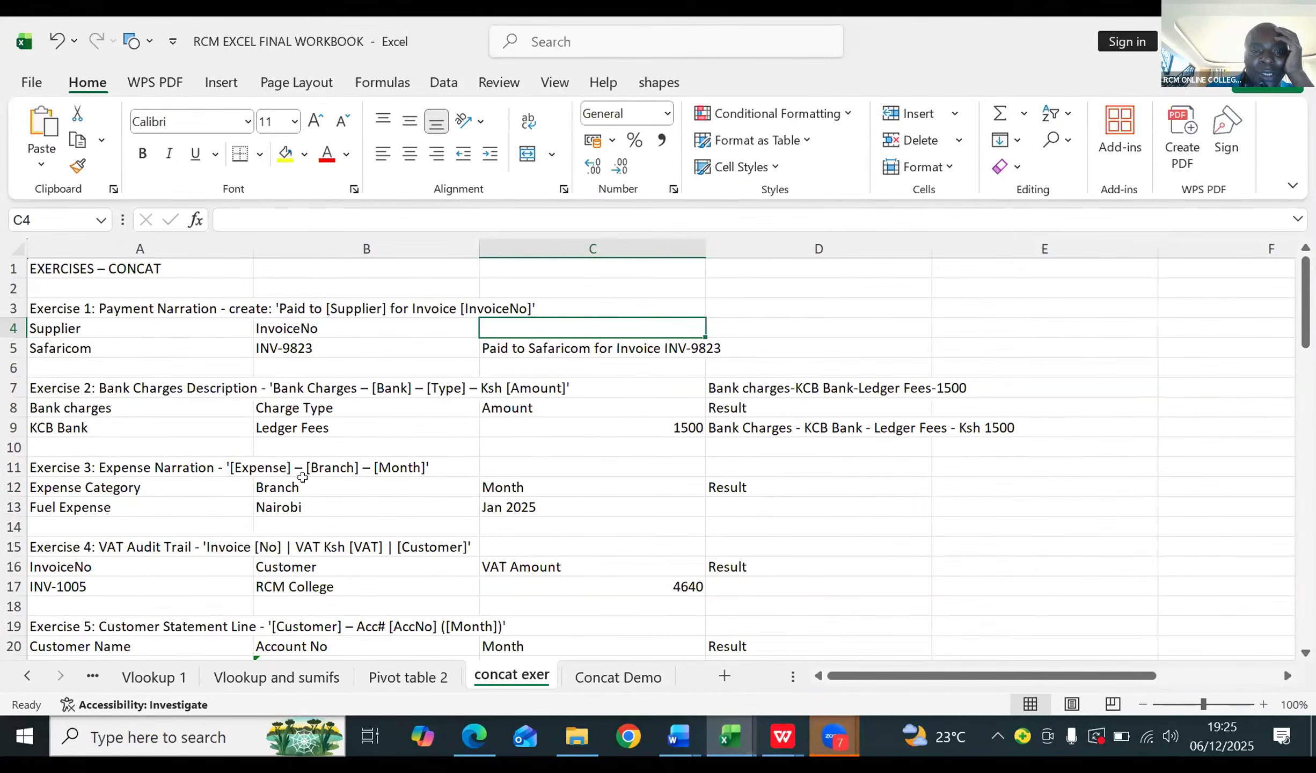
pyautogui.click(723, 505)
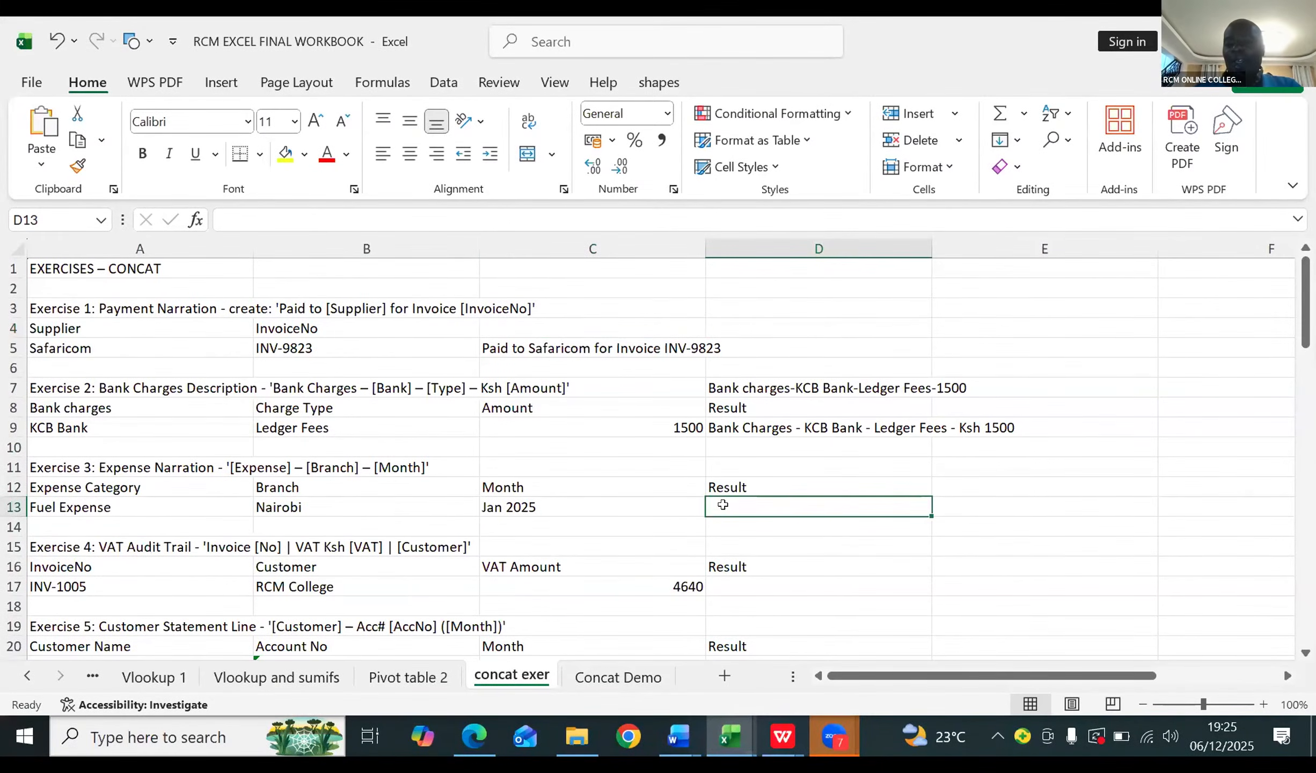
# Step: Start a CONCAT formula in the Exercise 3 result cell D13 with A13 as first argument and a quoted hyphen as second
pyautogui.write('=')
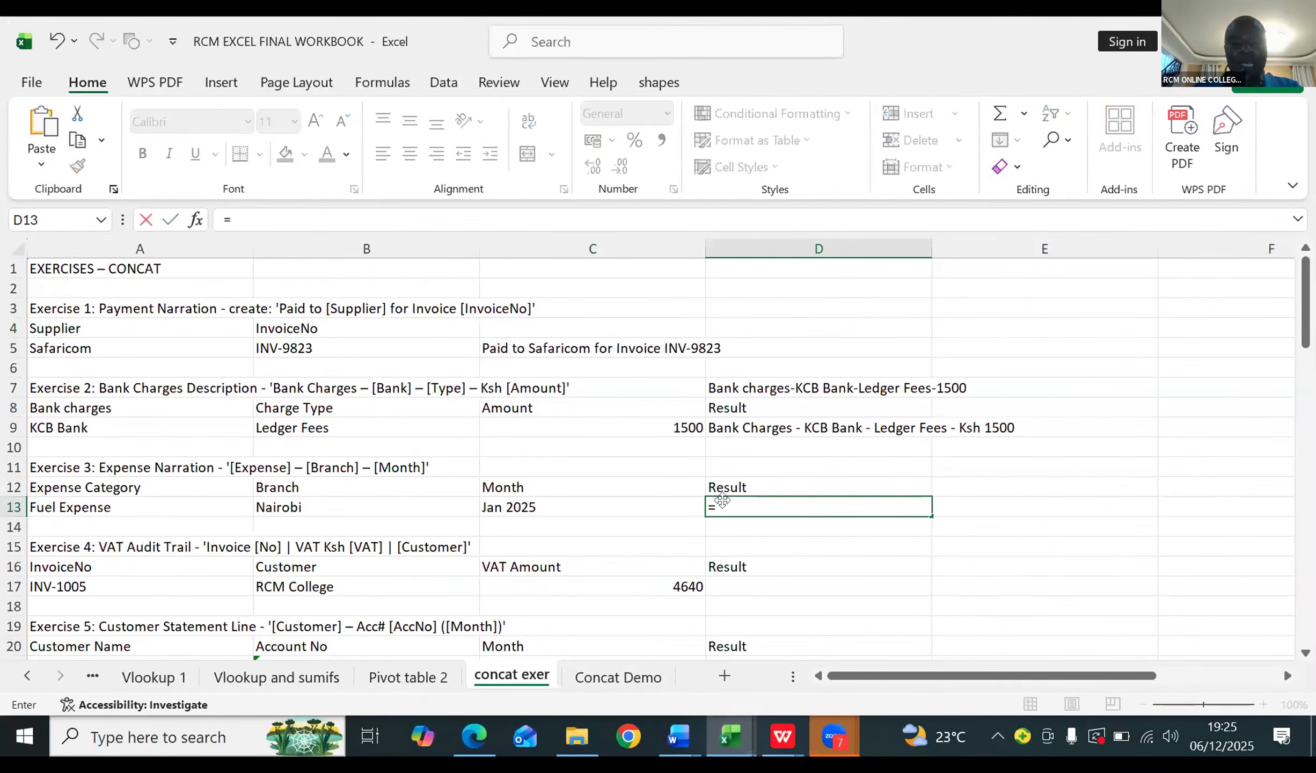
pyautogui.write('conc')
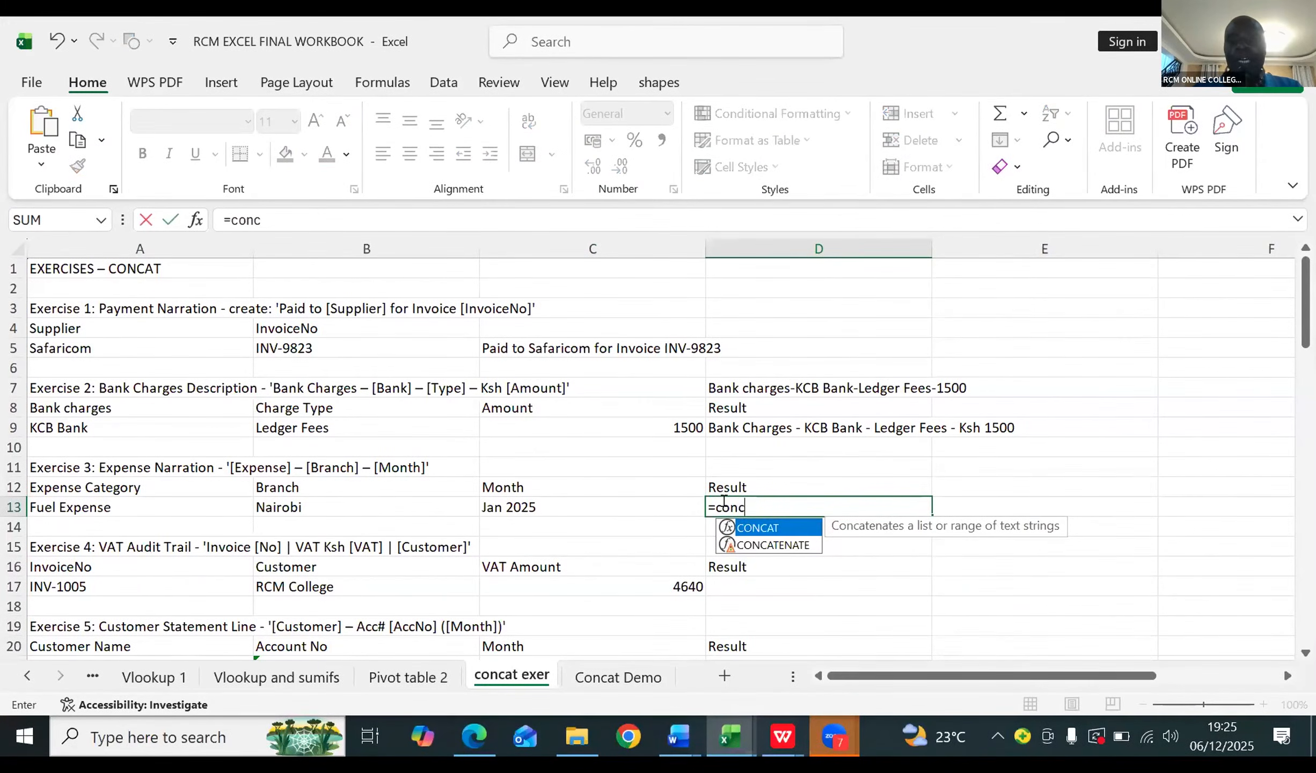
pyautogui.press('Tab')
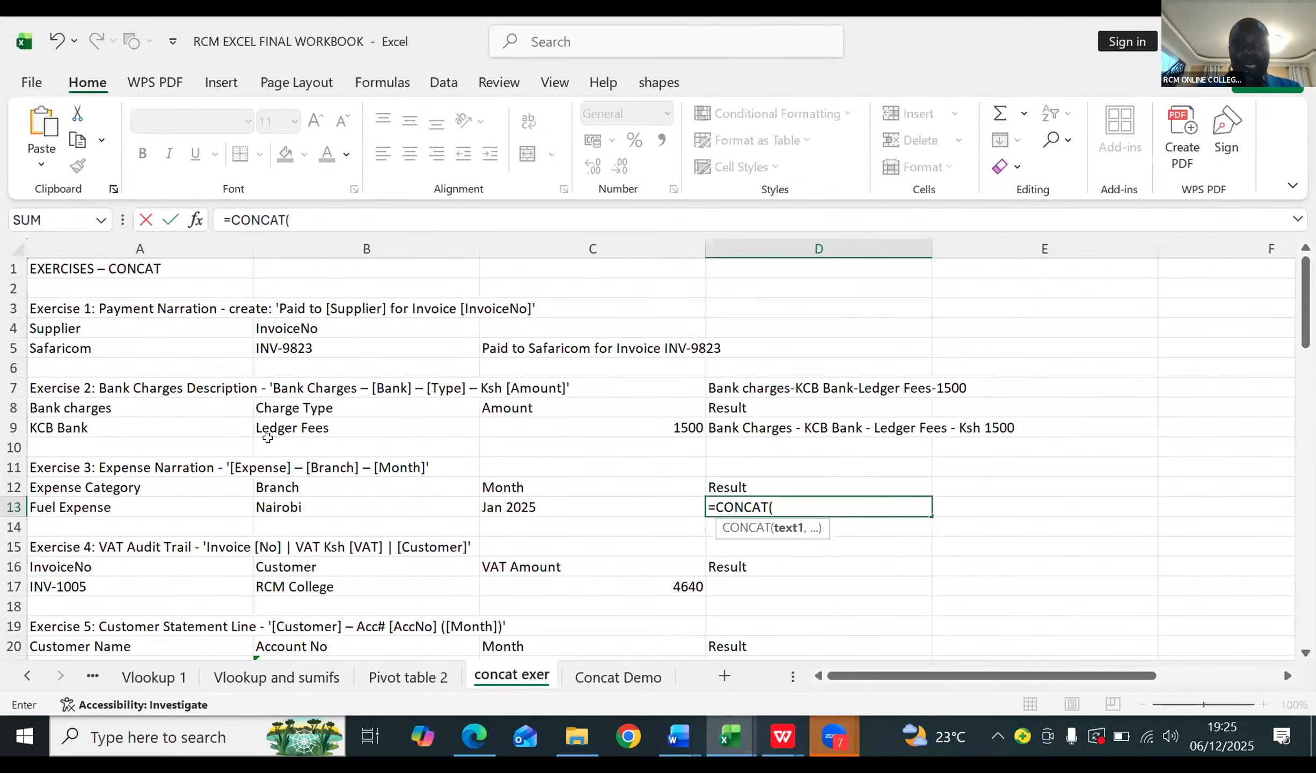
pyautogui.click(83, 505)
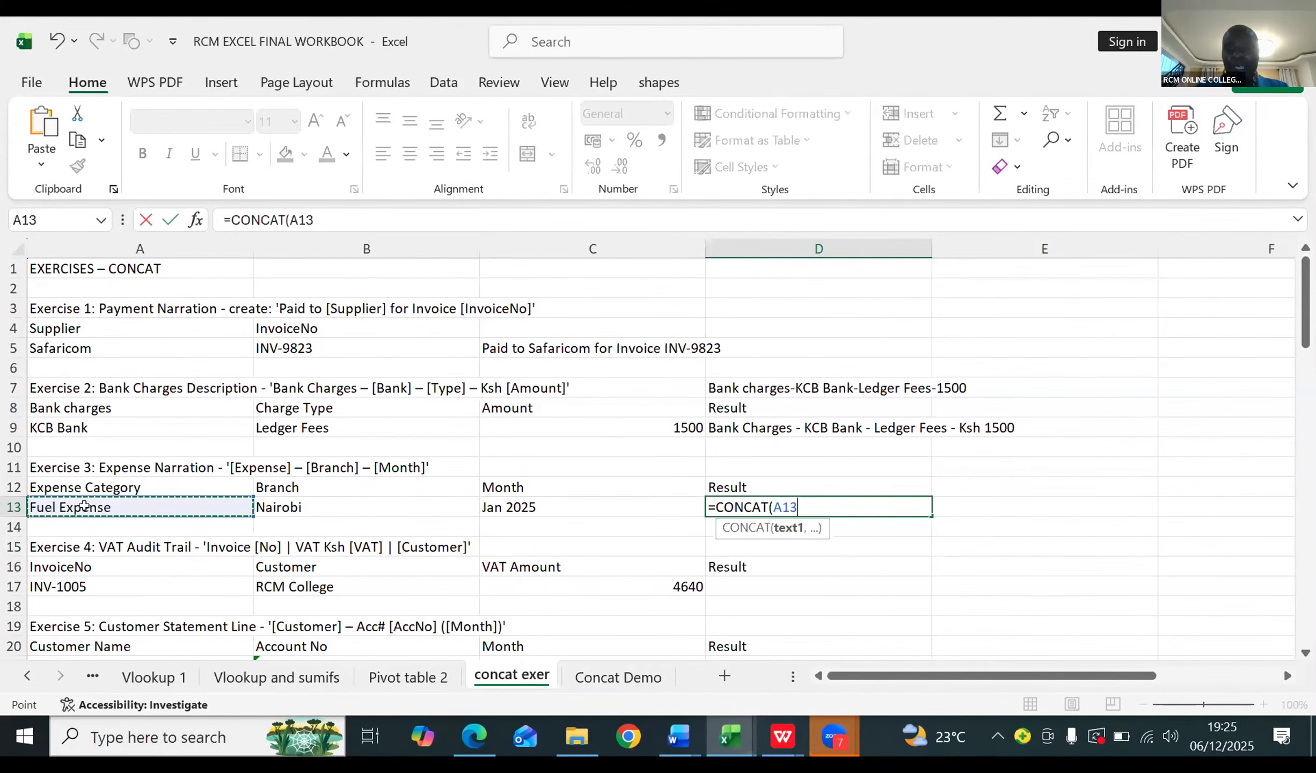
pyautogui.write(',')
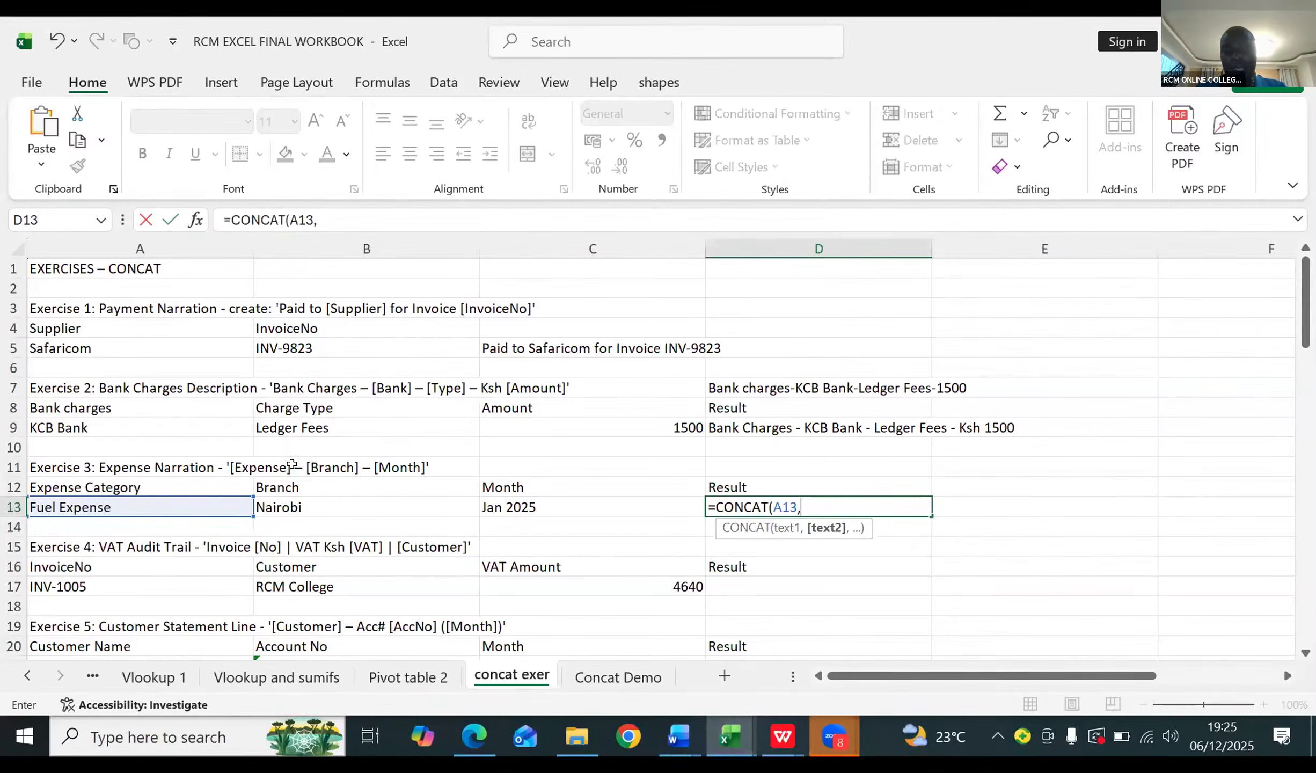
pyautogui.write('"')
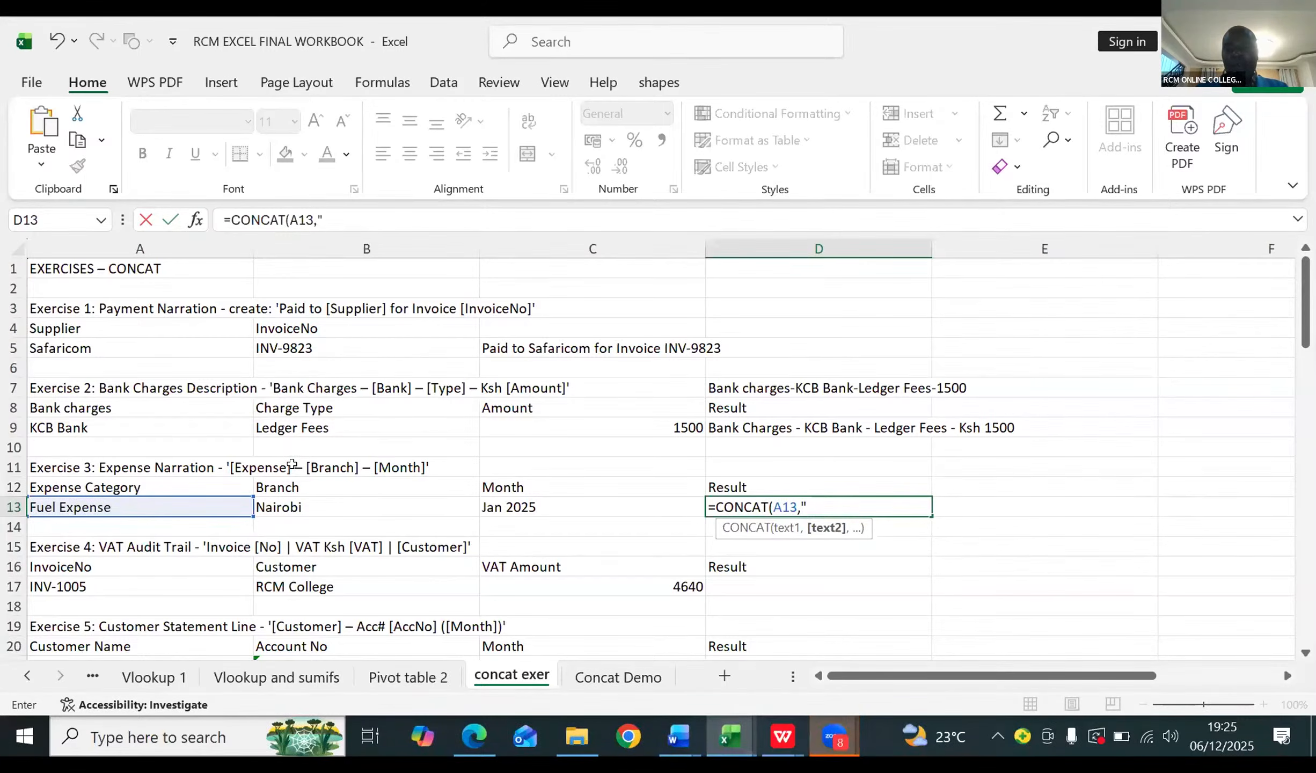
pyautogui.write('-')
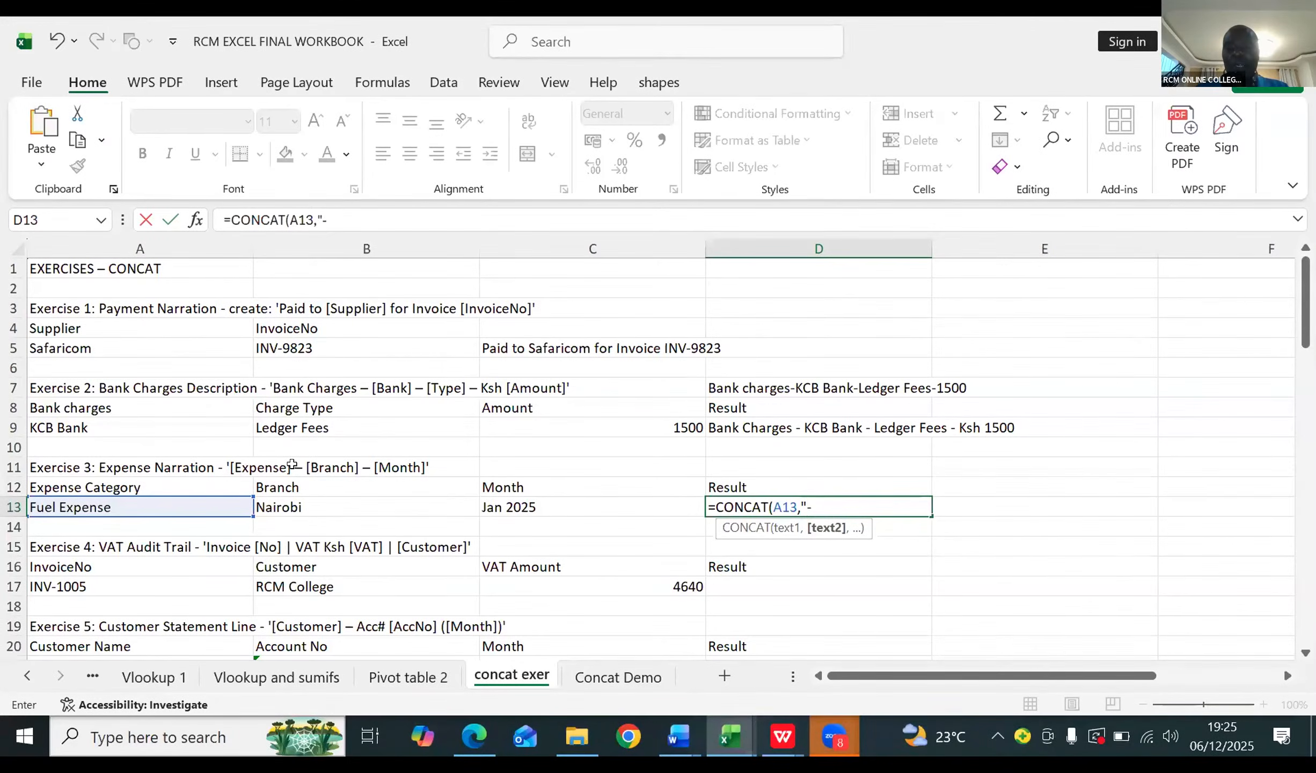
pyautogui.write('",')
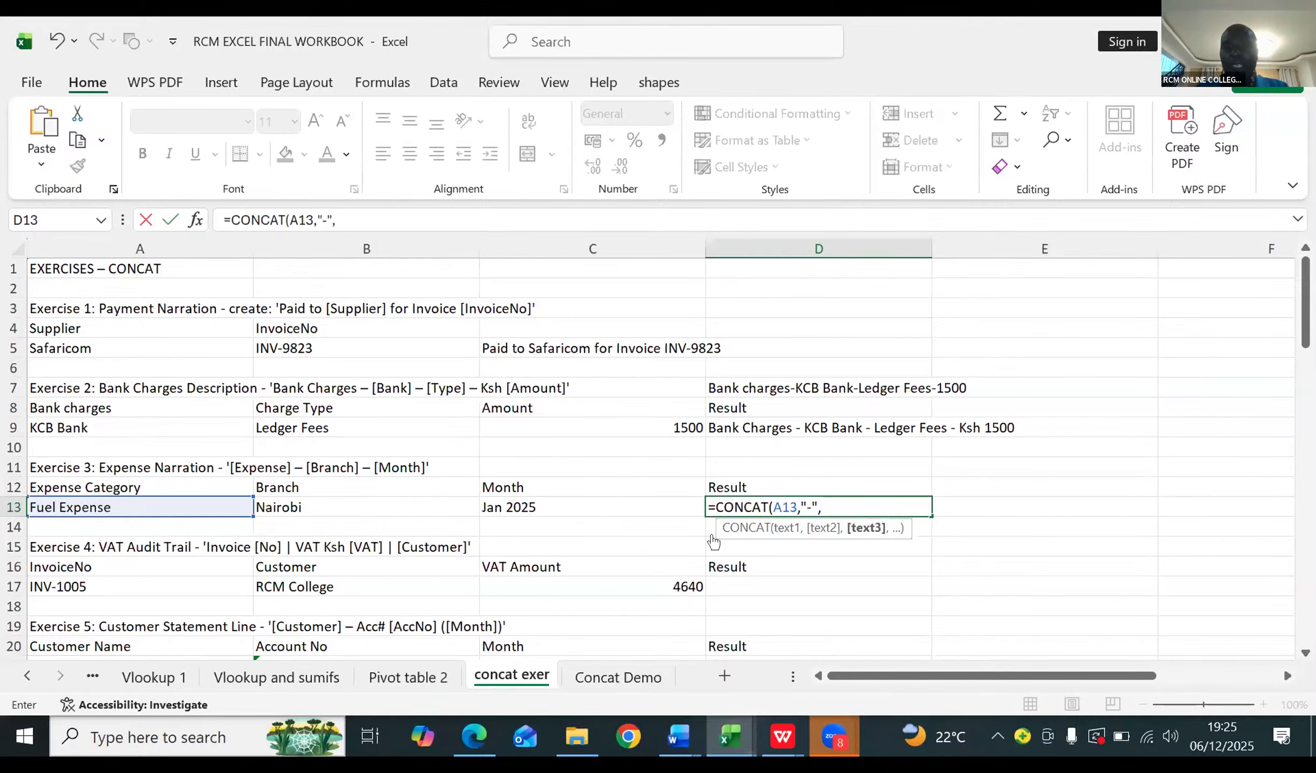
# Step: Add B13, a quoted hyphen and C13, and enter the finished formula =CONCAT(A13,"-",B13,"-",C13) in D13
pyautogui.click(290, 507)
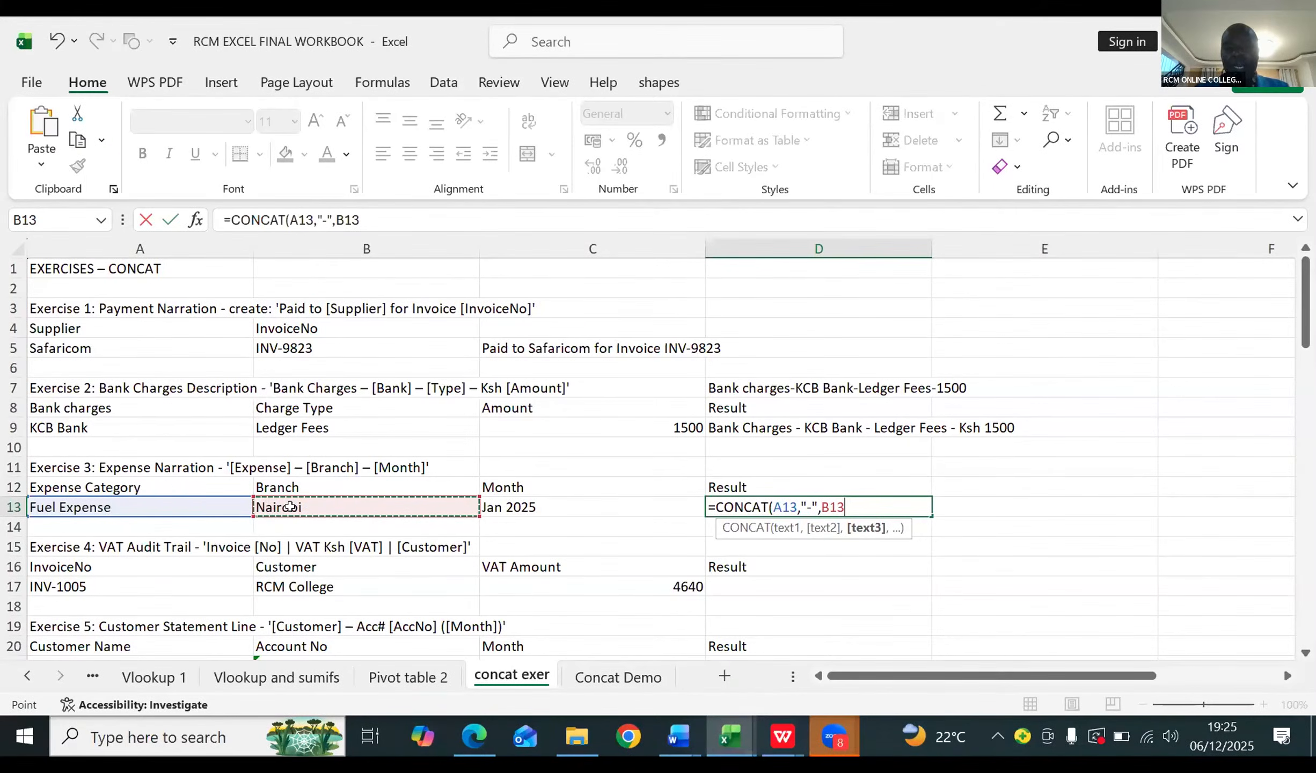
pyautogui.write(',')
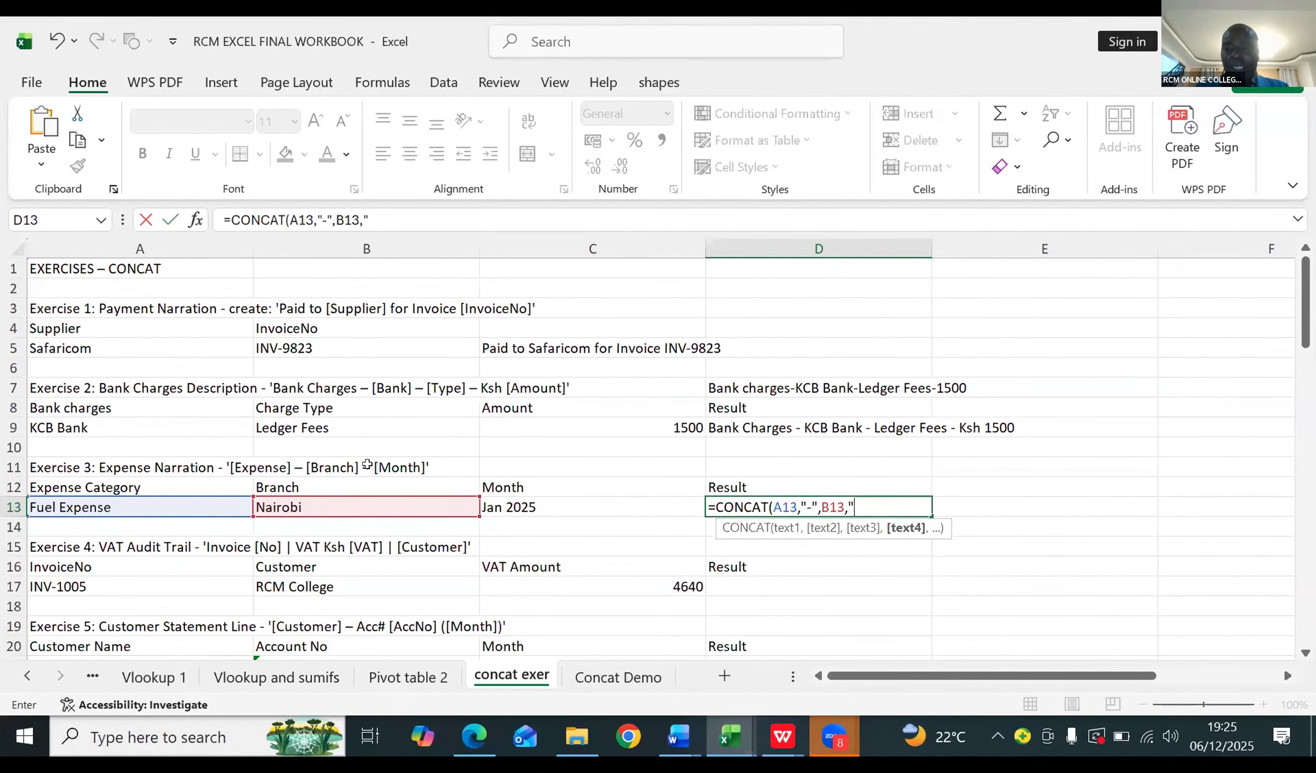
pyautogui.write('-')
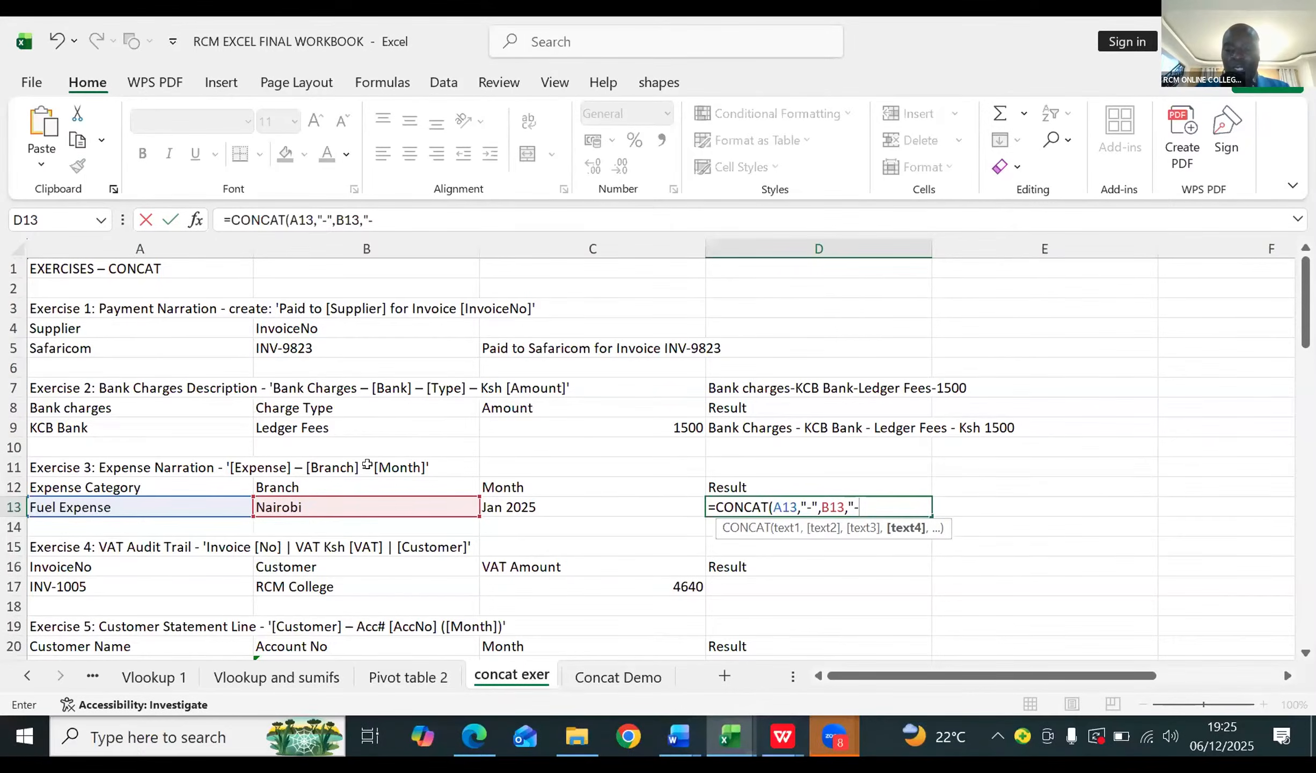
pyautogui.write('"')
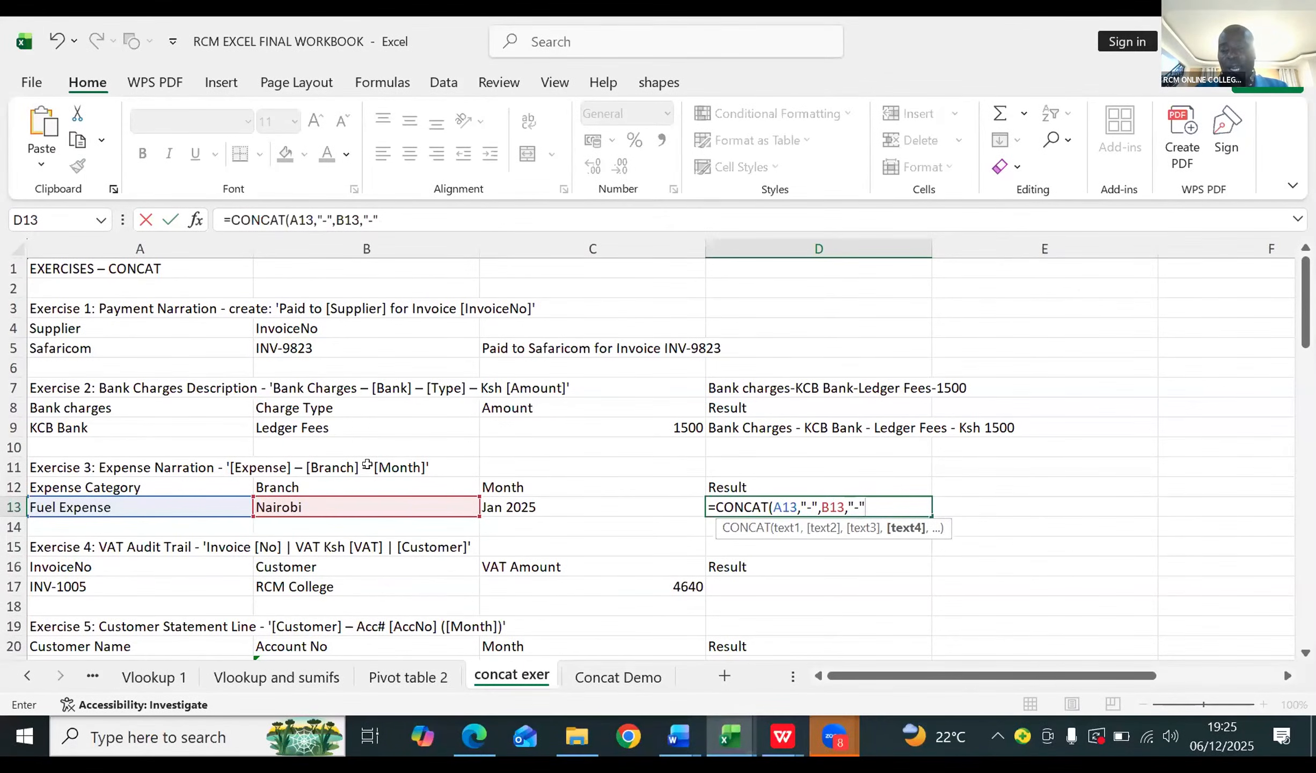
pyautogui.write(',')
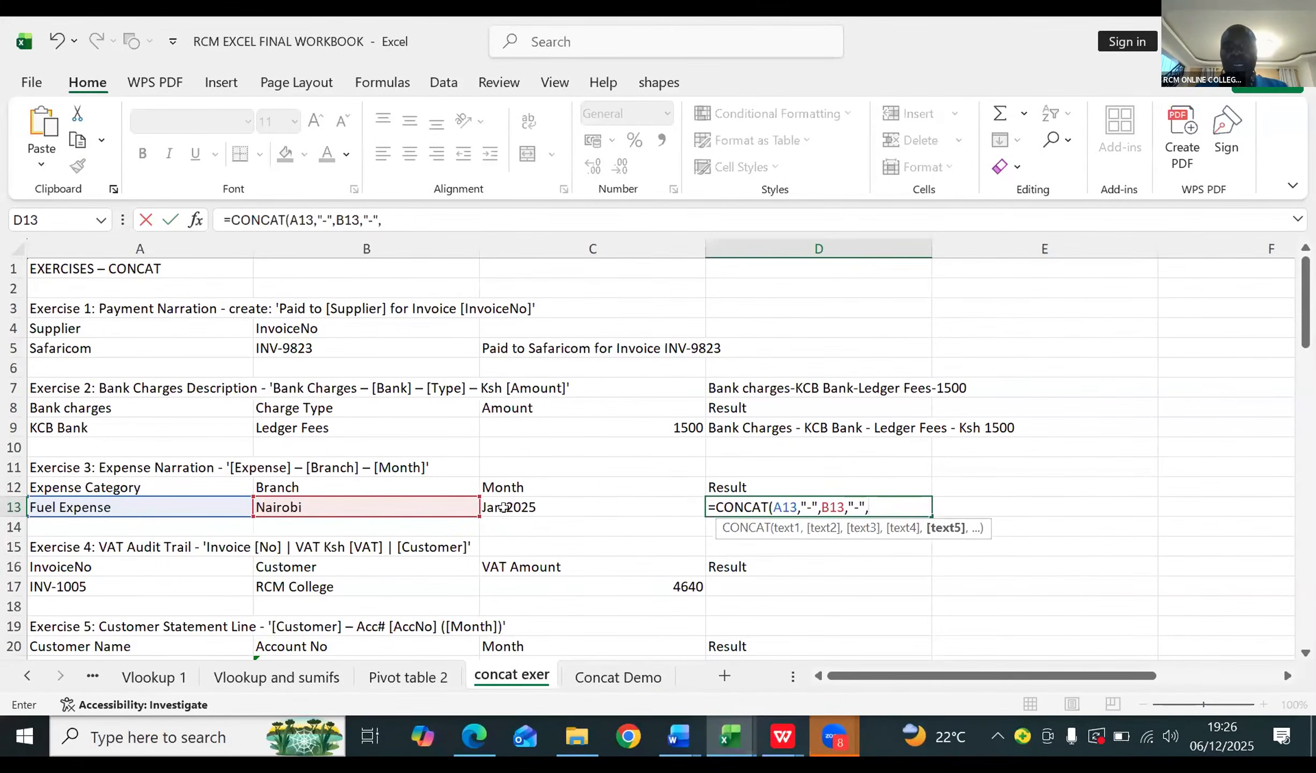
pyautogui.click(503, 508)
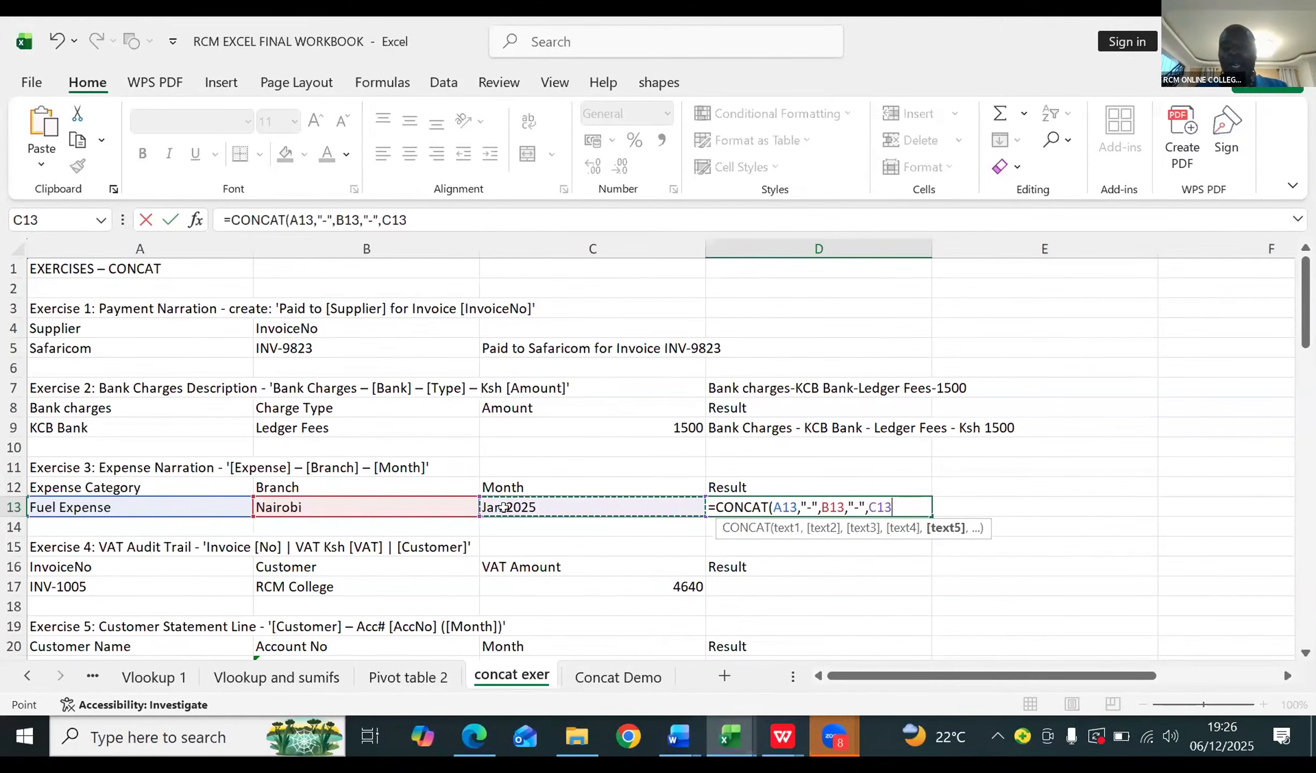
pyautogui.write(')')
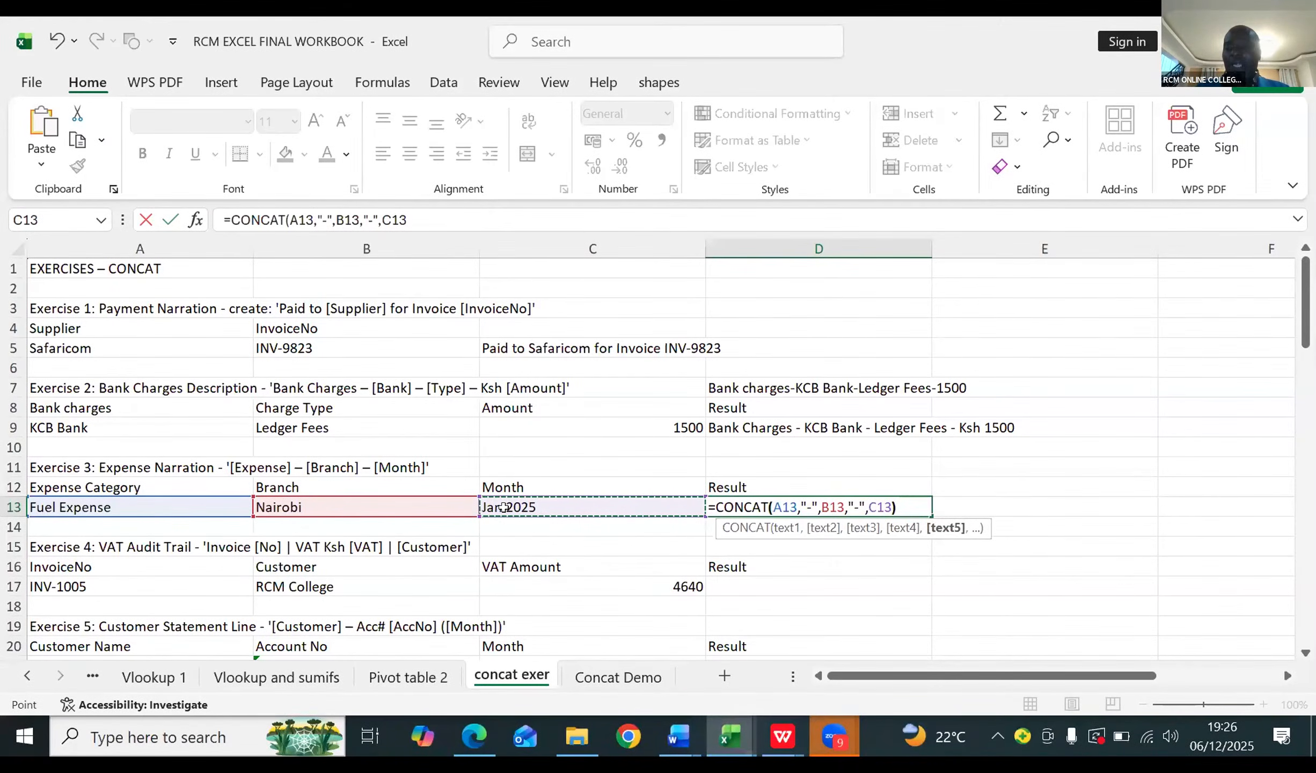
pyautogui.press('Return')
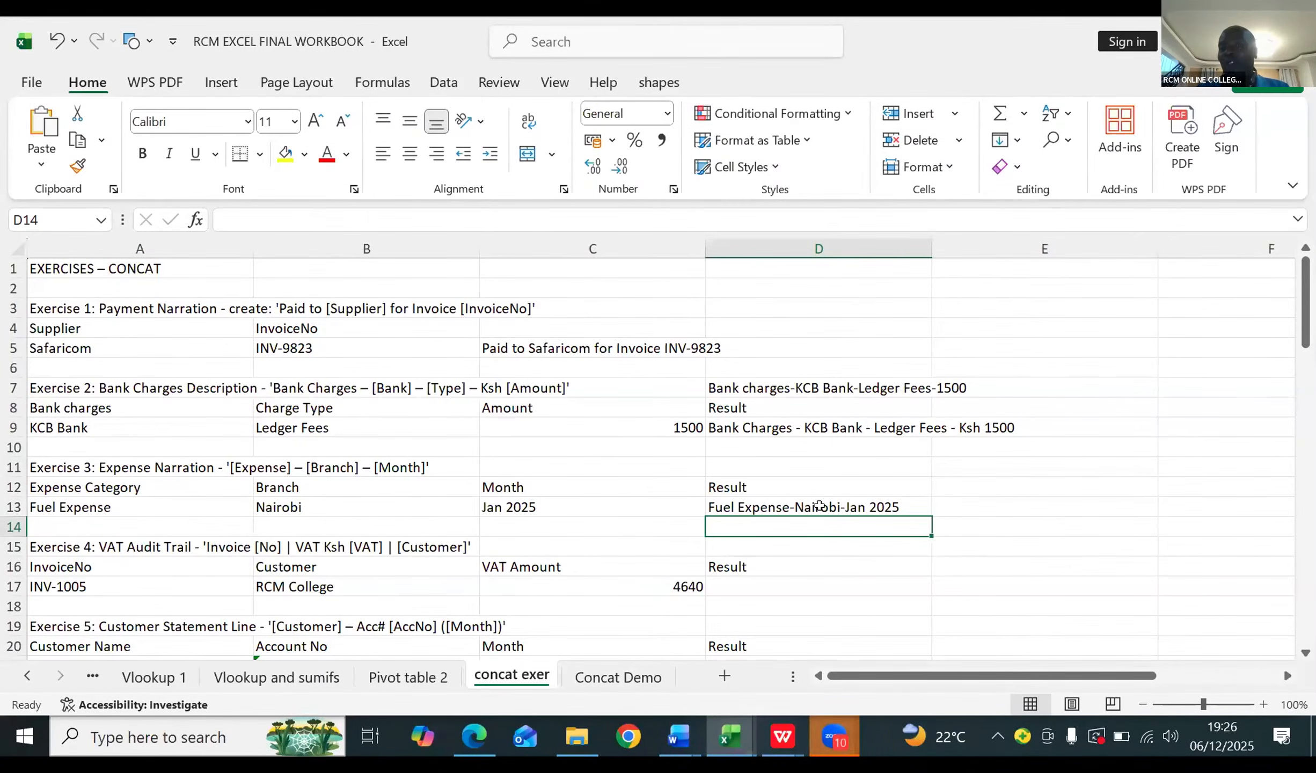
# Step: Select the Exercise 3 result cell D13 to review its joined text and formula
pyautogui.click(884, 504)
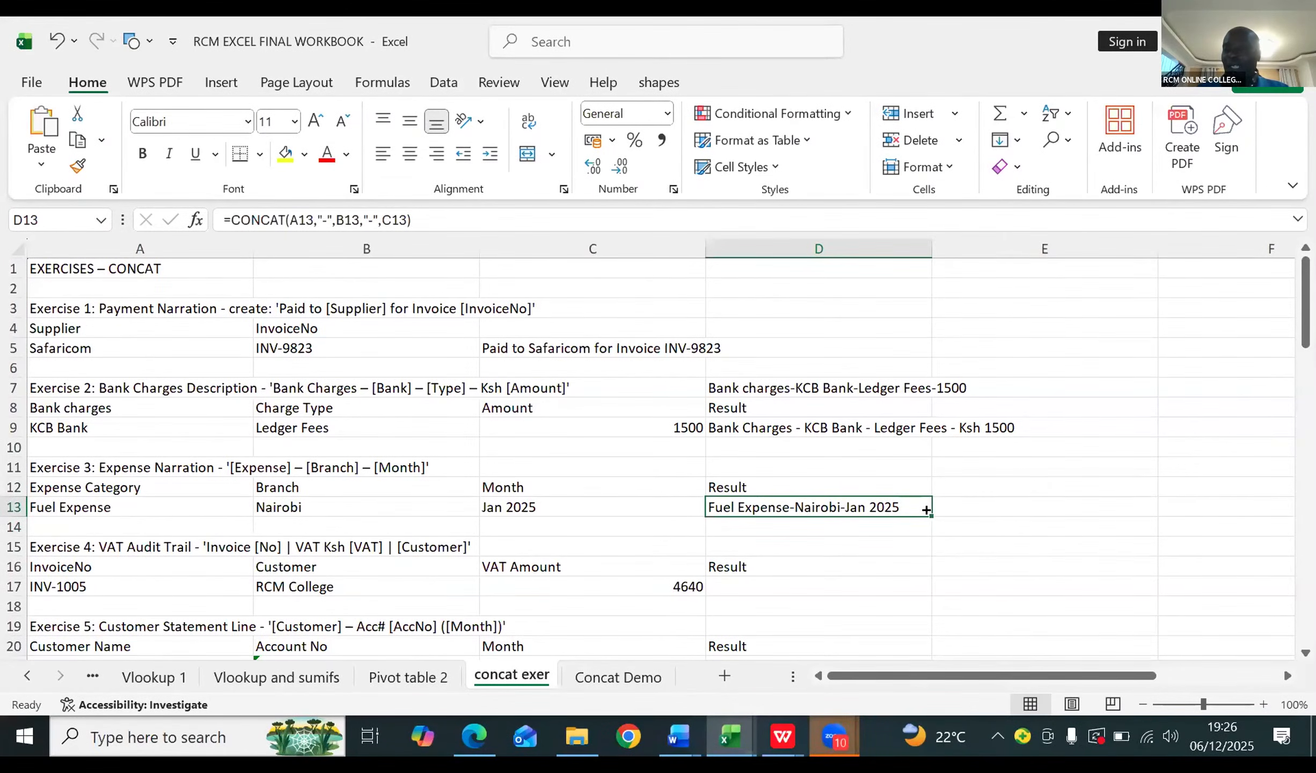
pyautogui.moveTo(926, 510); pyautogui.dragTo(925, 510)
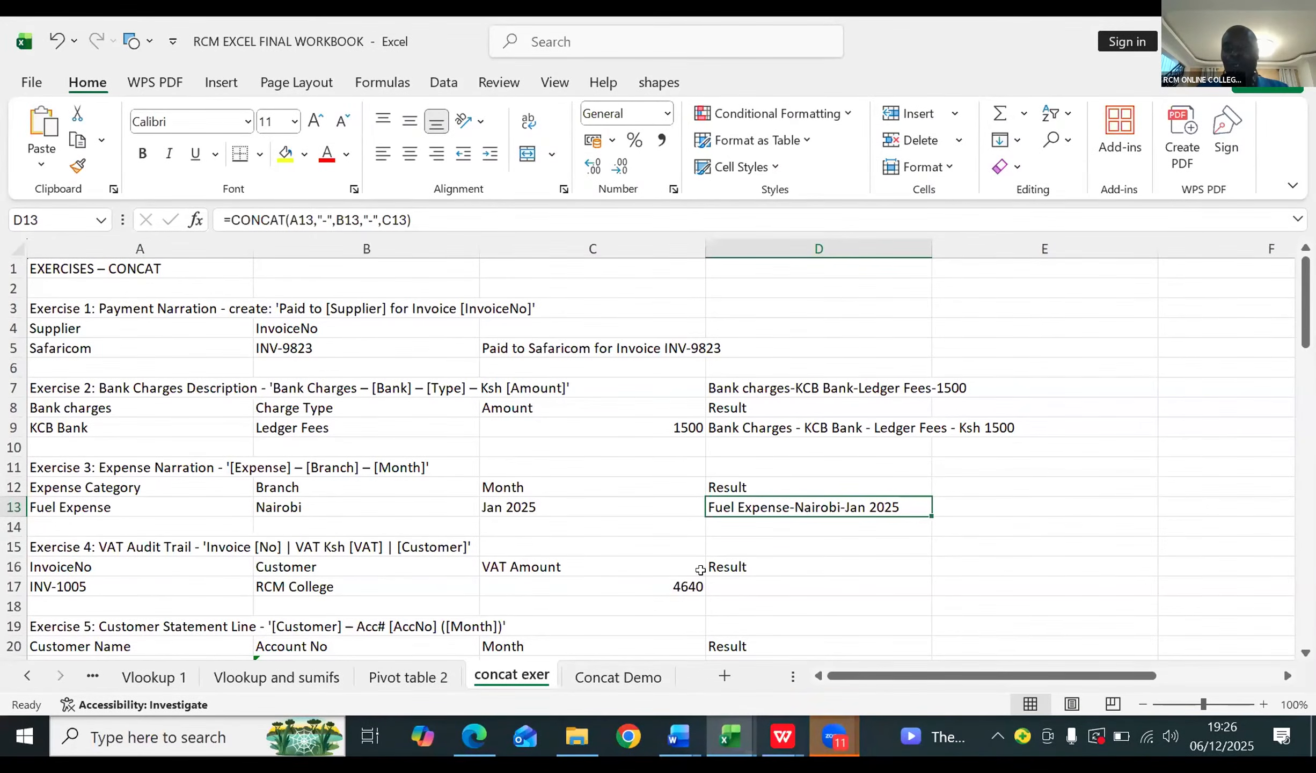
pyautogui.click(660, 195)
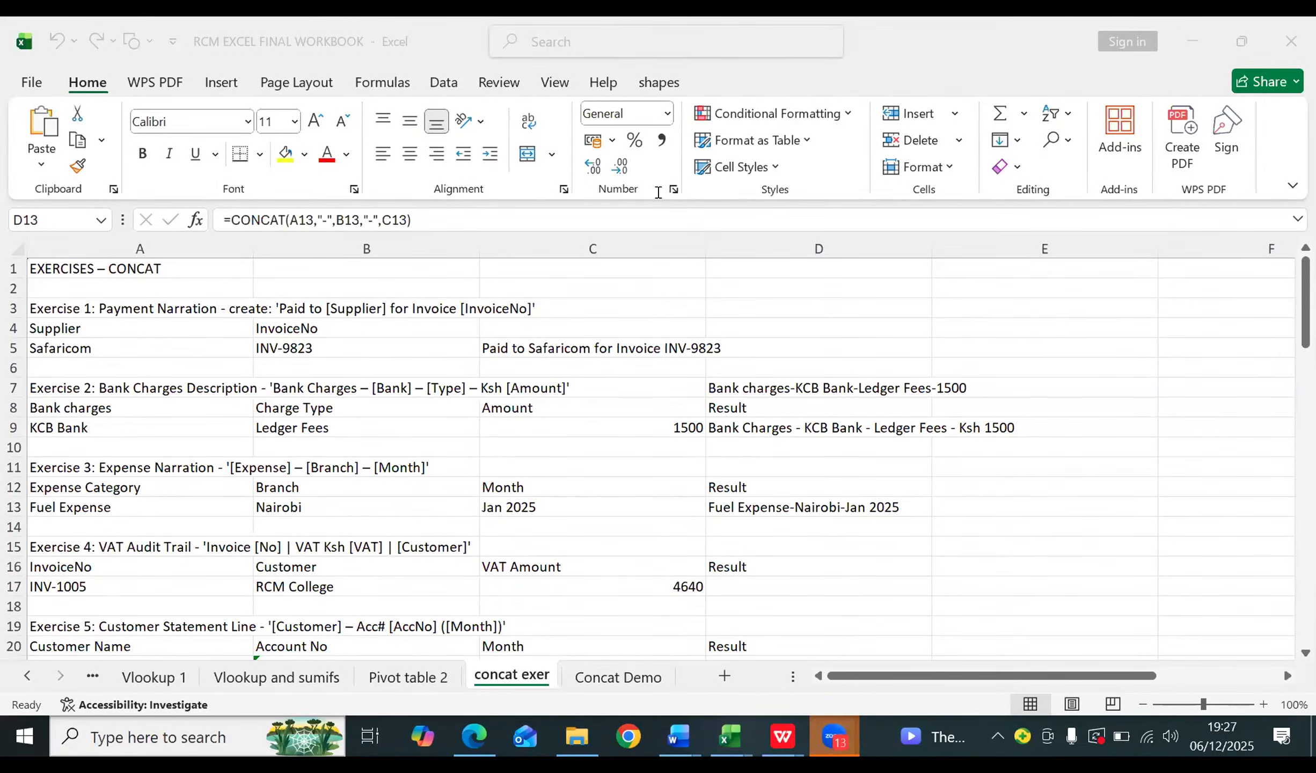
# Step: Start a CONCAT formula in the Exercise 4 result cell D17 with A17 as first argument and a quoted hyphen as second
pyautogui.click(731, 582)
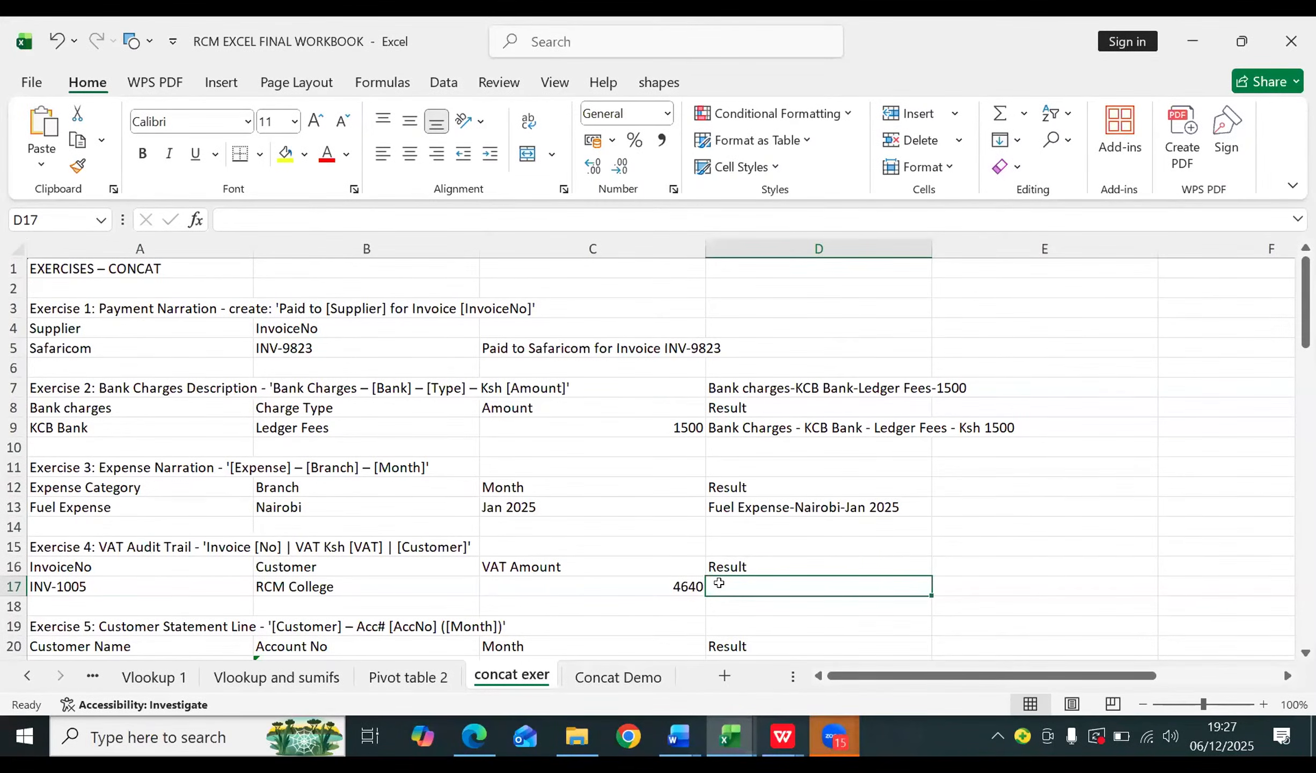
pyautogui.write('=c')
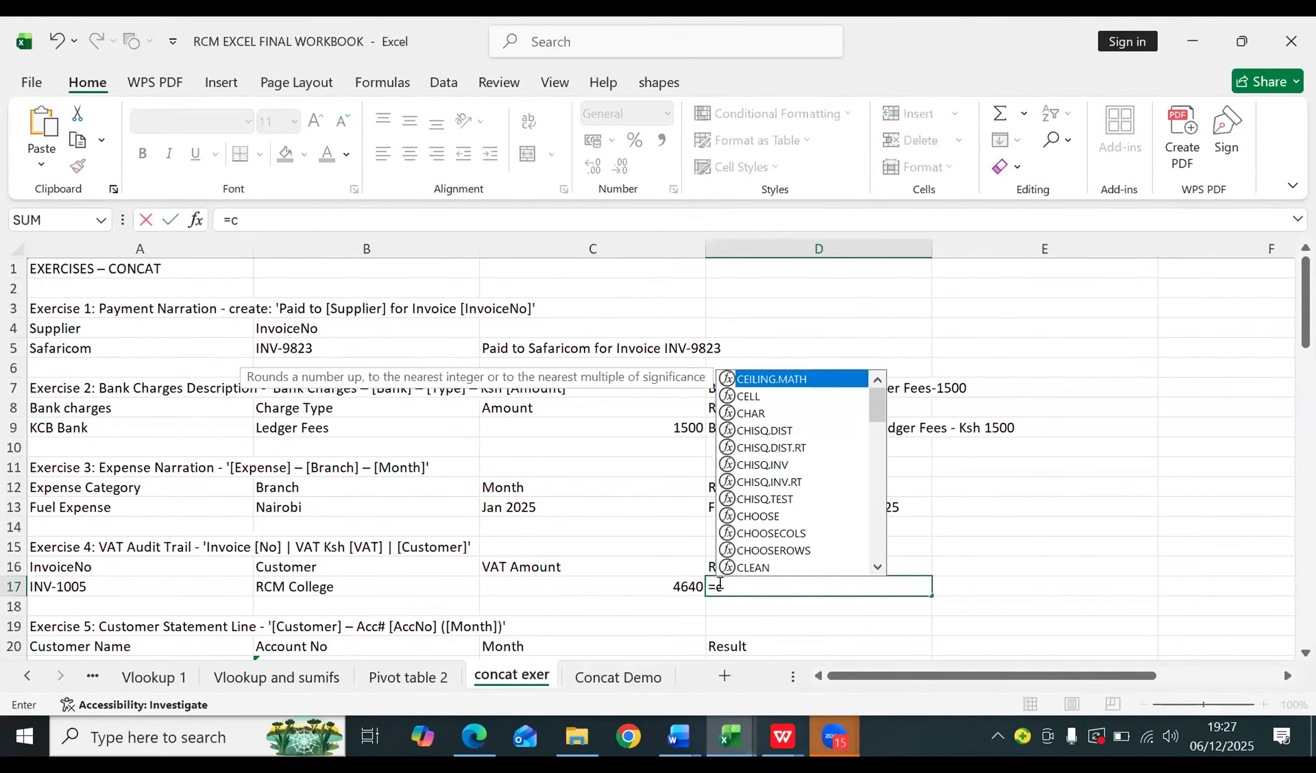
pyautogui.write('onc')
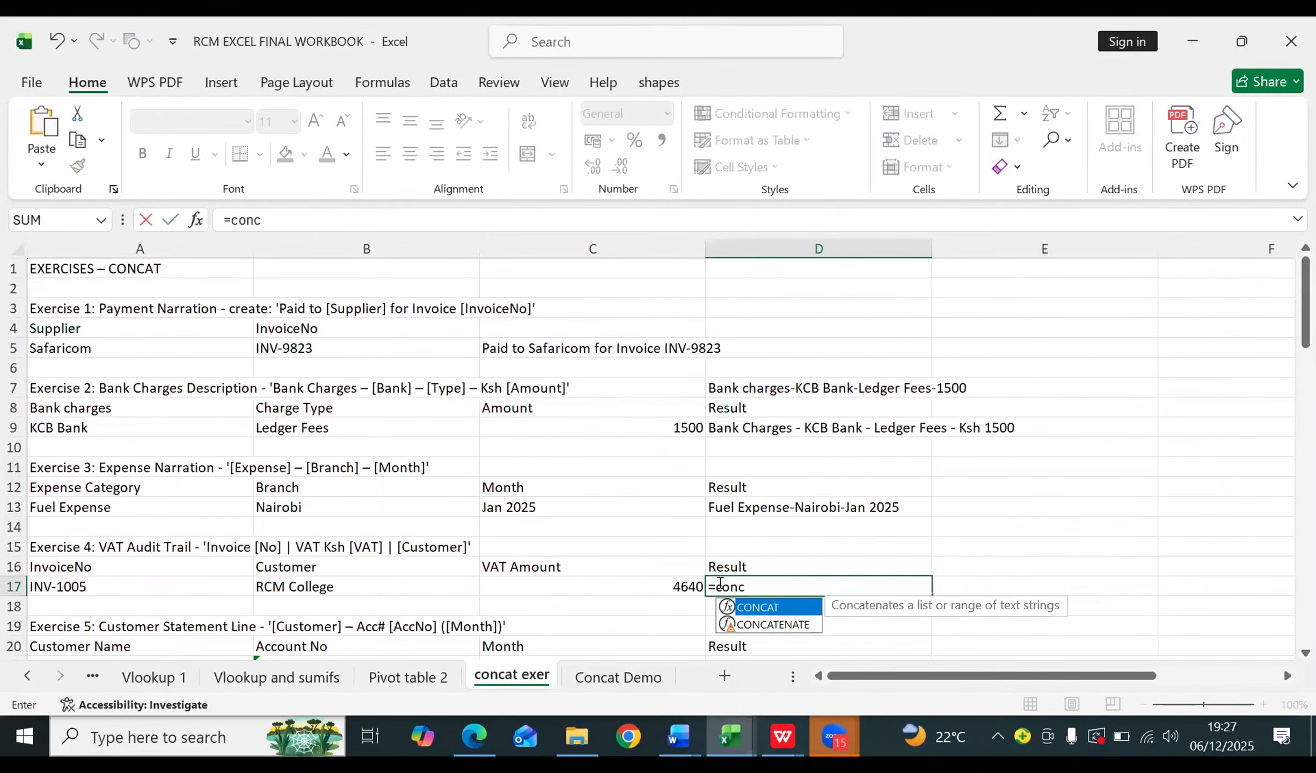
pyautogui.press('Tab')
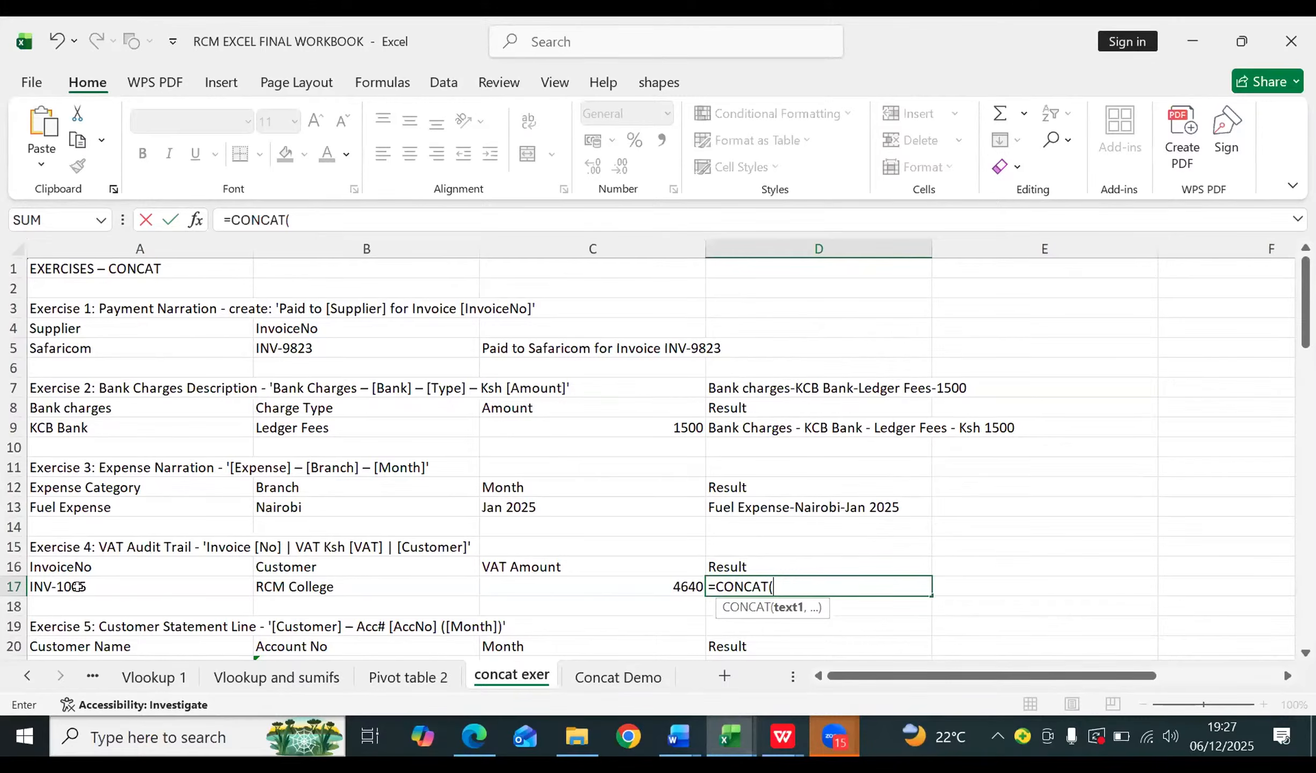
pyautogui.click(78, 587)
pyautogui.write(',')
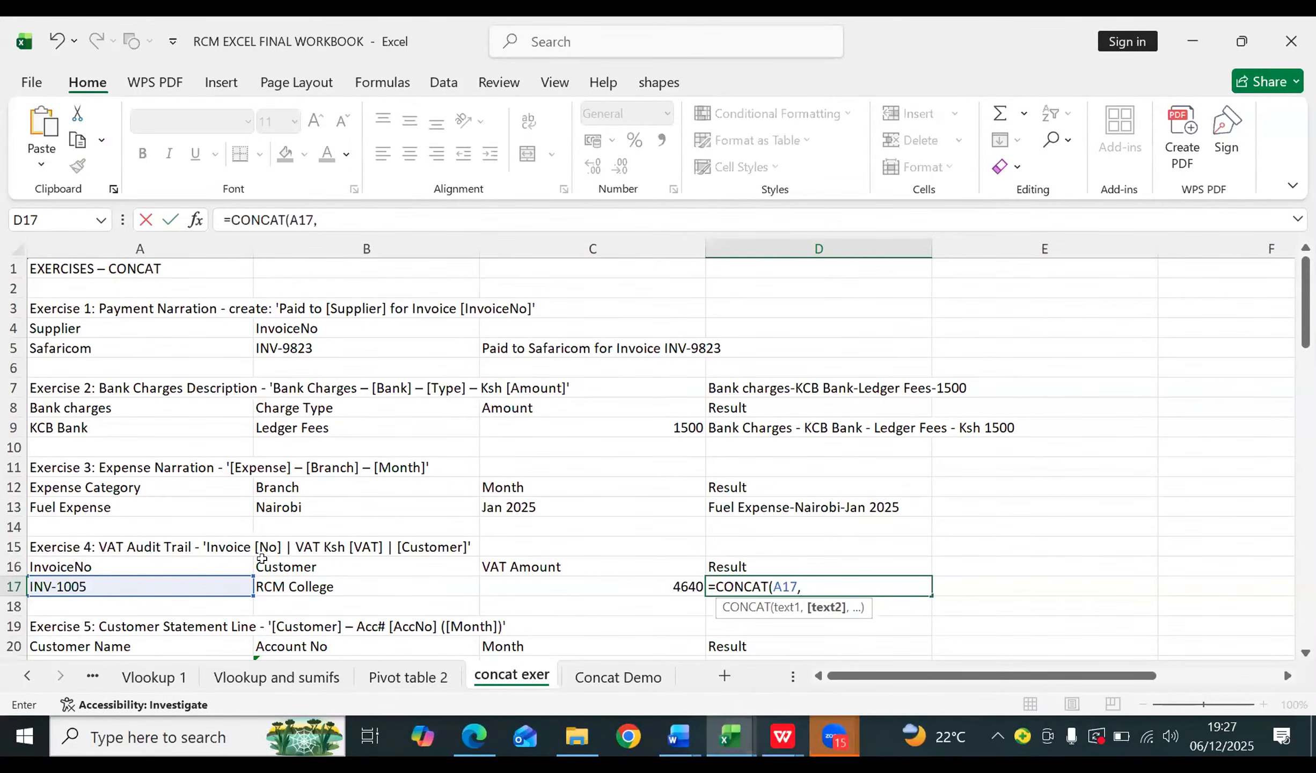
pyautogui.write('"-",')
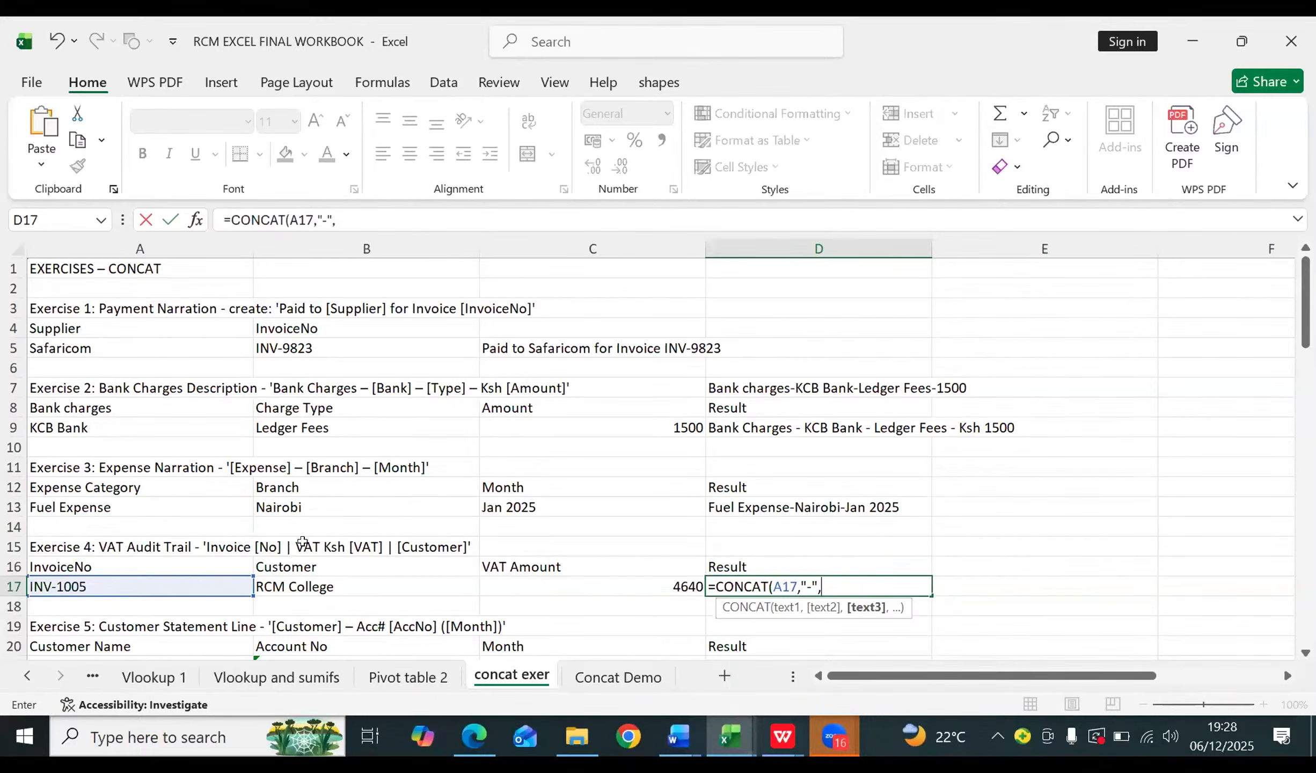
# Step: Complete and enter =CONCAT(A17,"-",C17,"-",B17) in D17, and enter the same formula in D17 of the workbook open in WPS Office
pyautogui.click(666, 577)
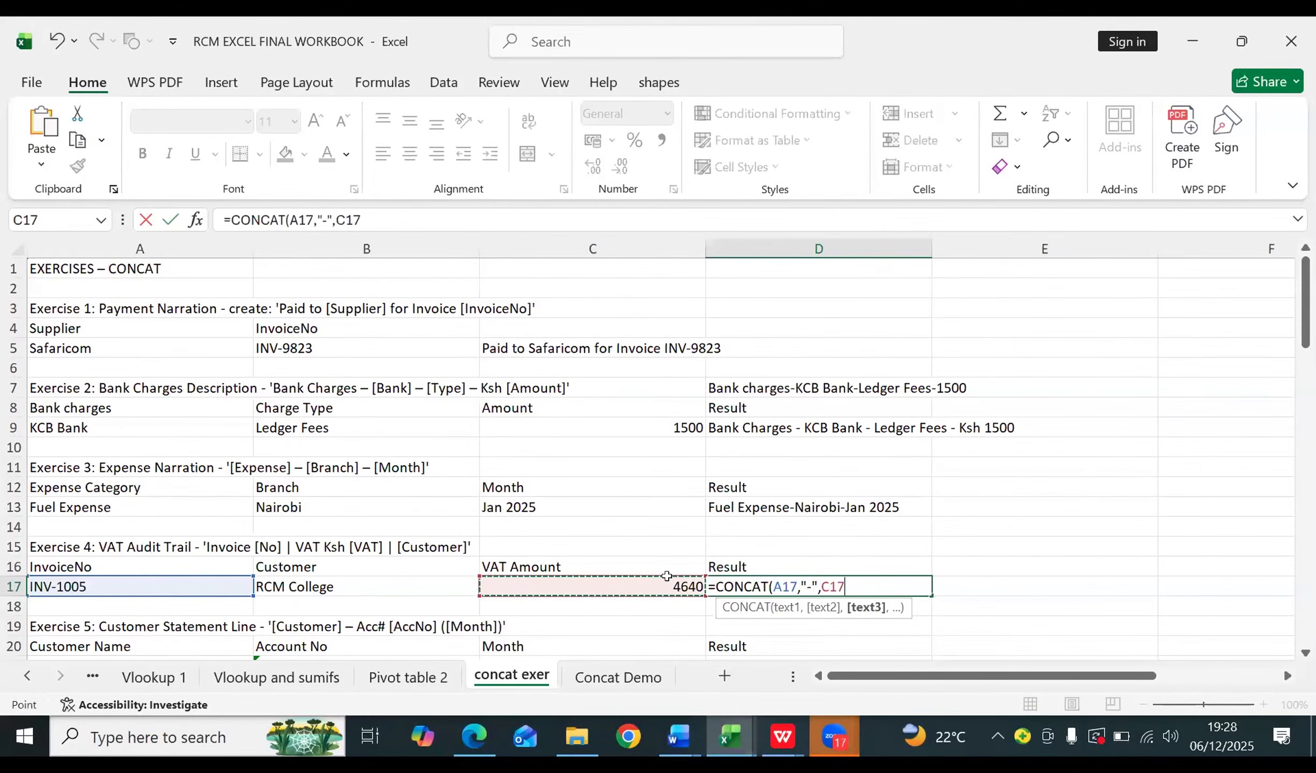
pyautogui.write(',')
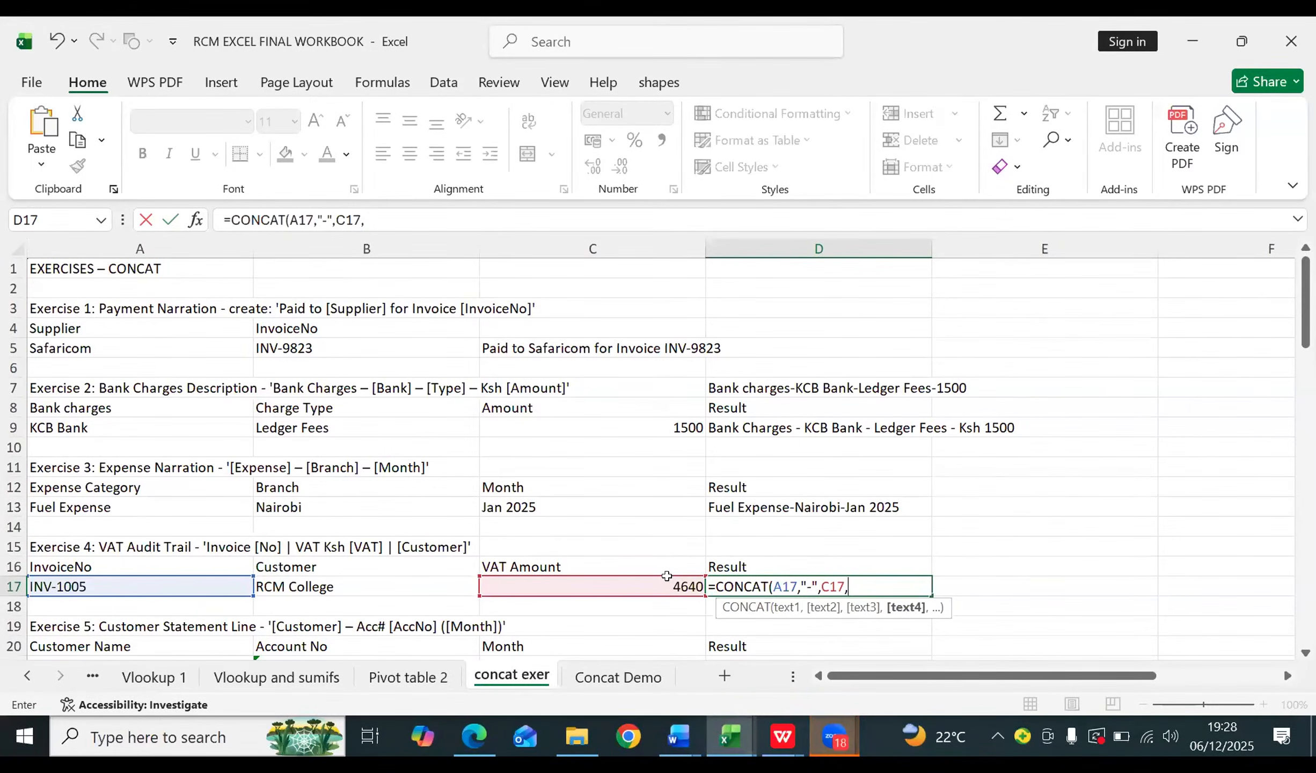
pyautogui.write('"')
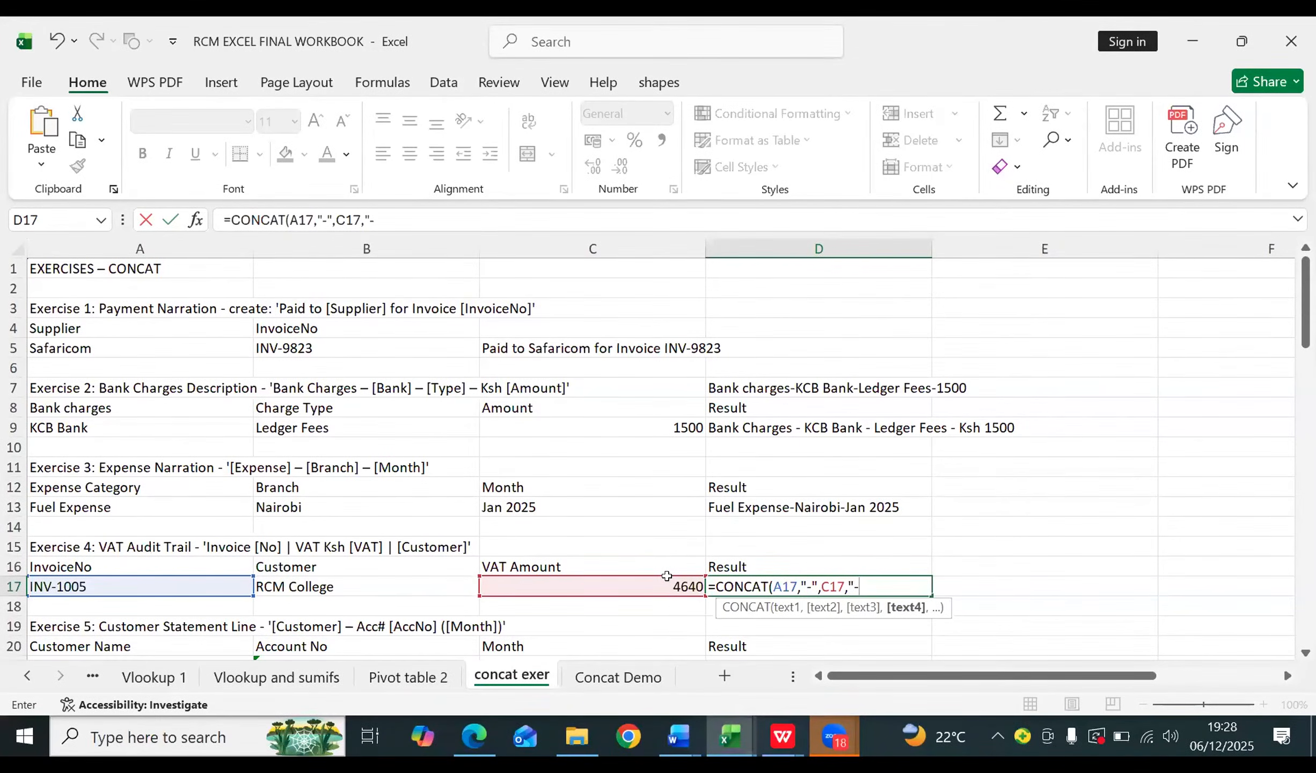
pyautogui.write('-",')
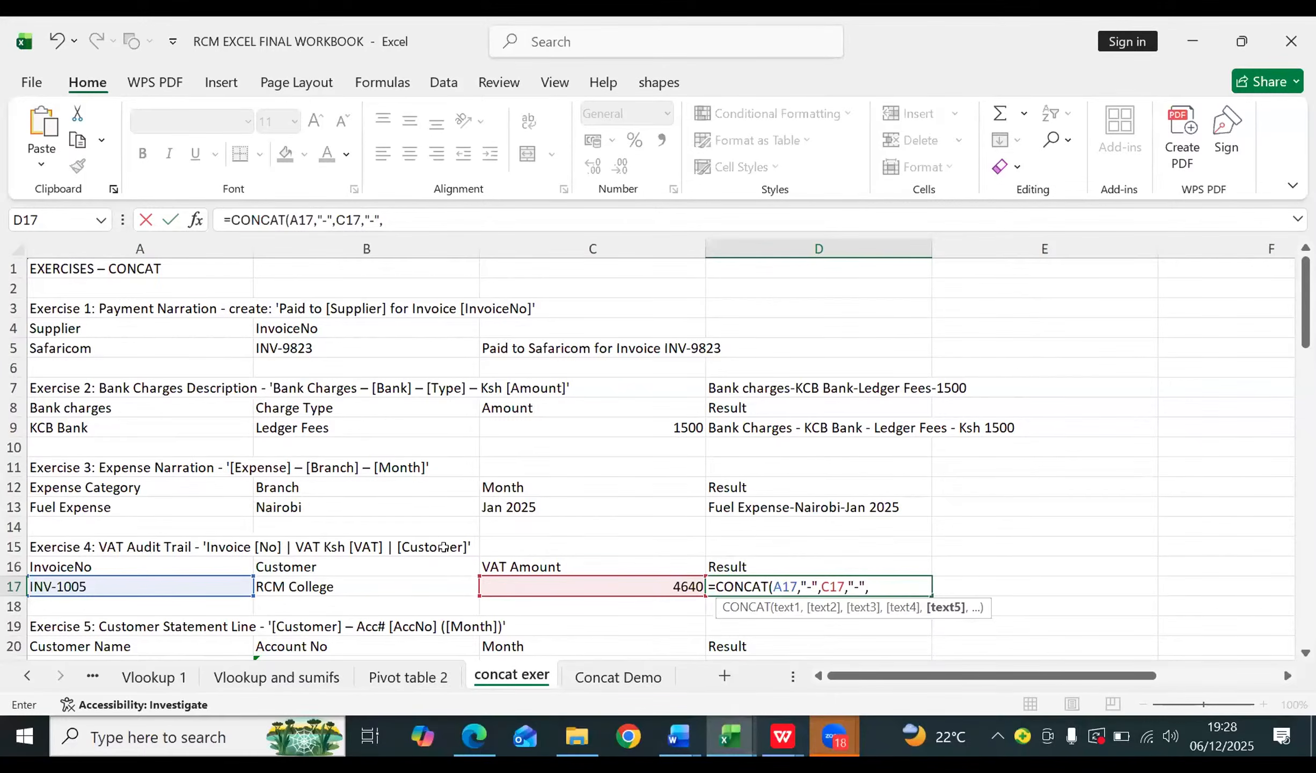
pyautogui.click(318, 586)
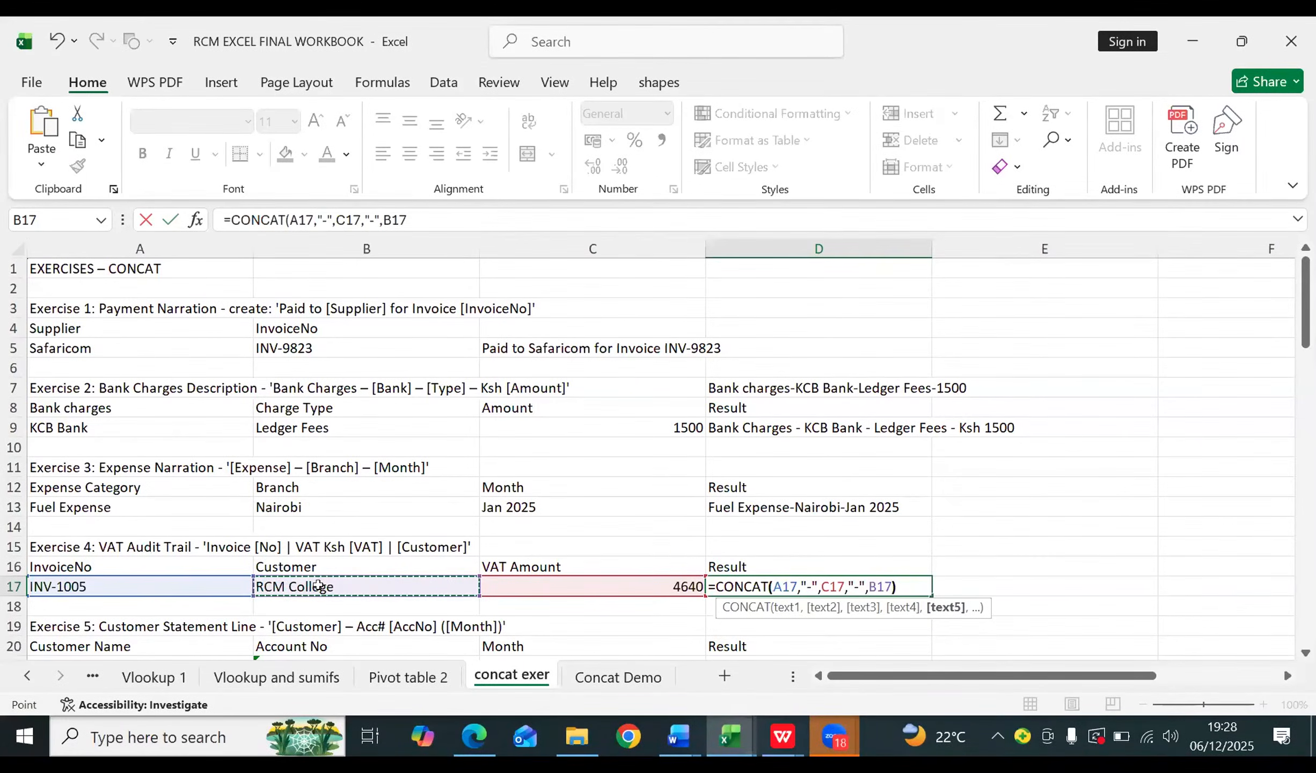
pyautogui.write(')')
pyautogui.press('Return')
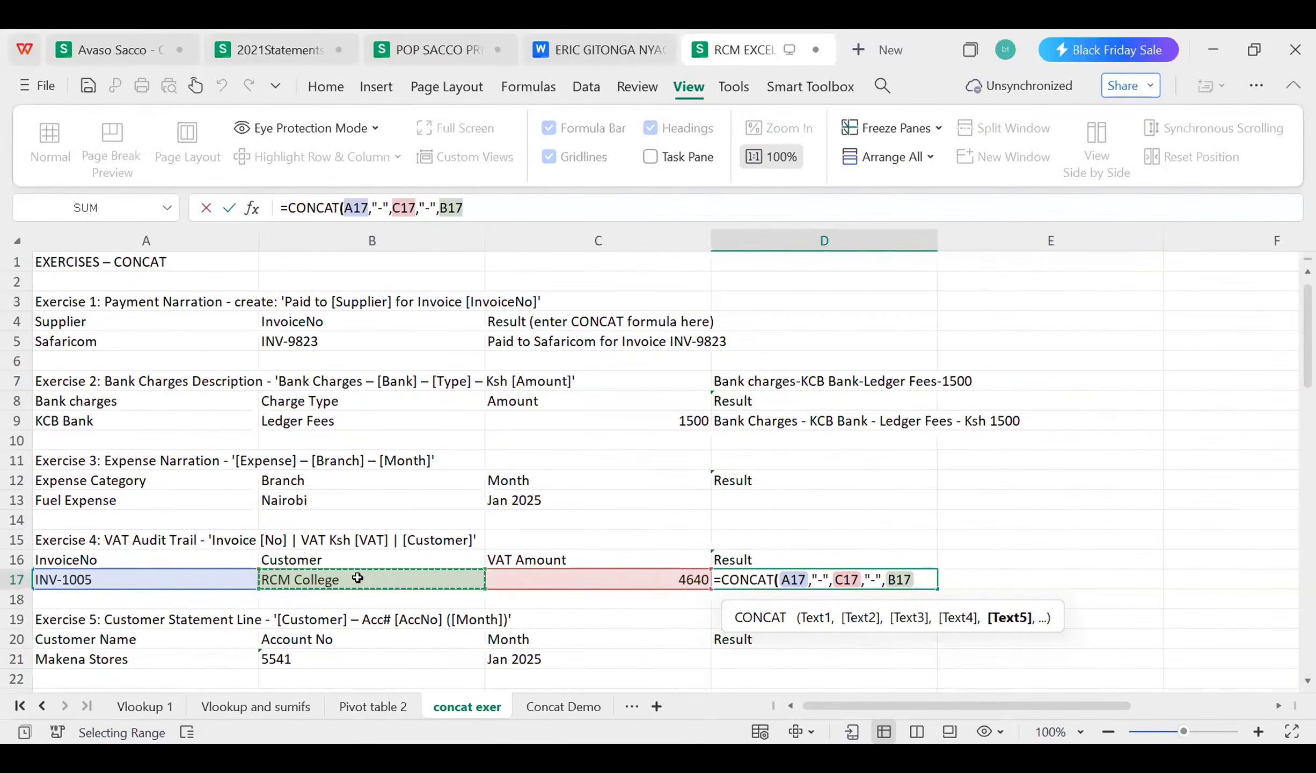
pyautogui.press('Return')
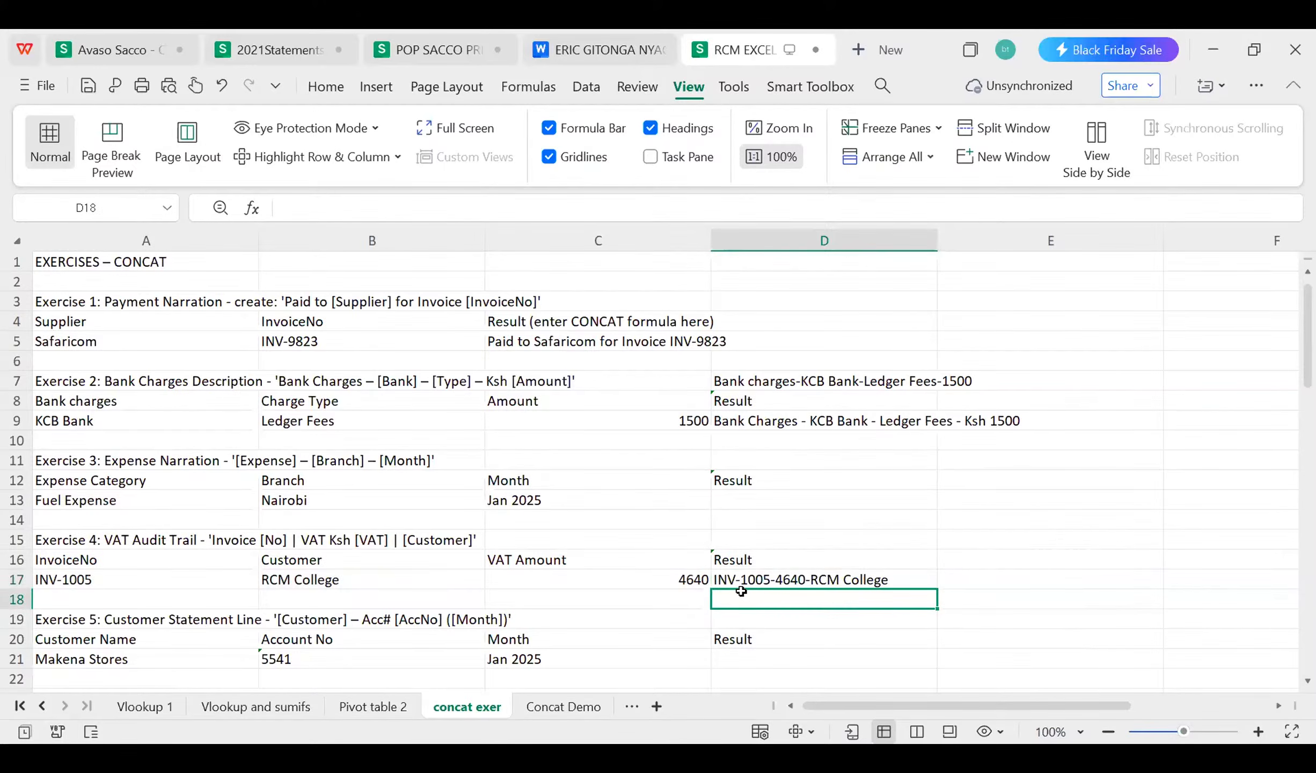
# Step: Start a CONCAT formula in D18, below the Exercise 4 result, with A17 as first argument and a quoted hyphen as second
pyautogui.write('=')
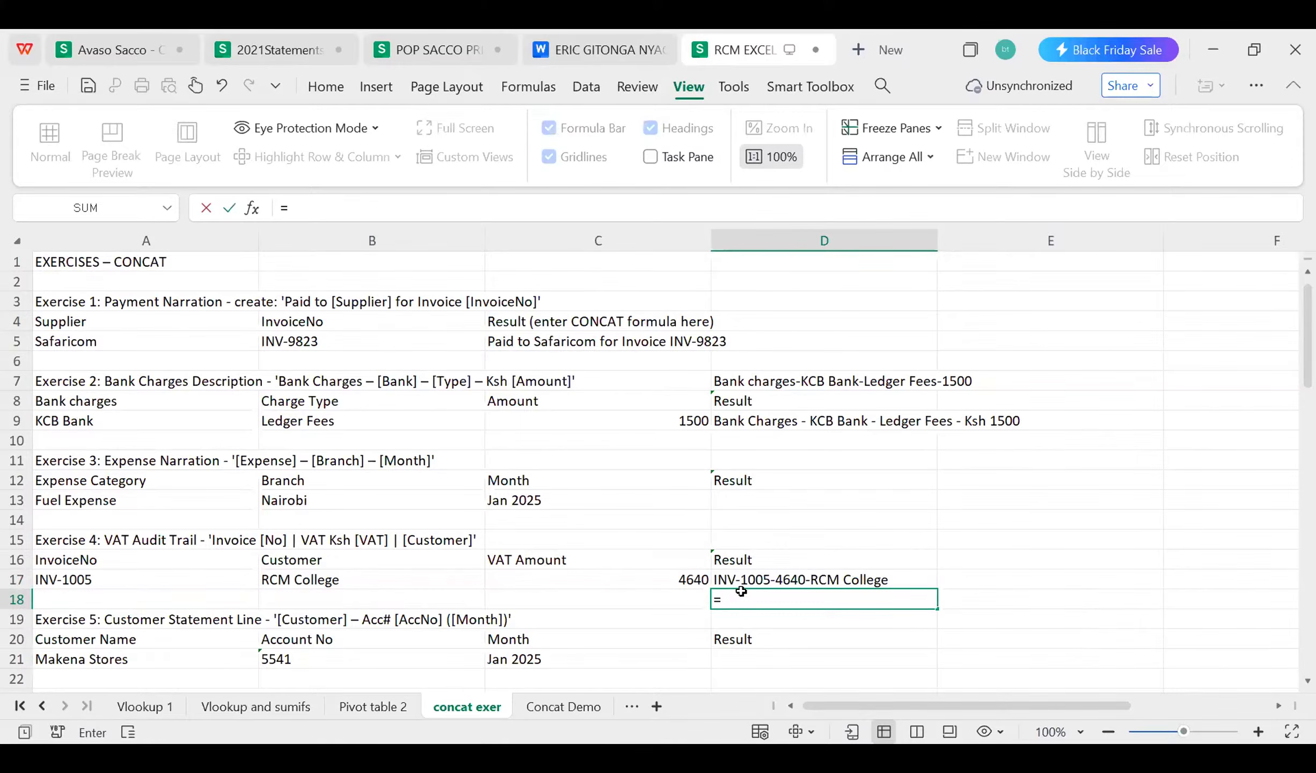
pyautogui.write('CONCAT')
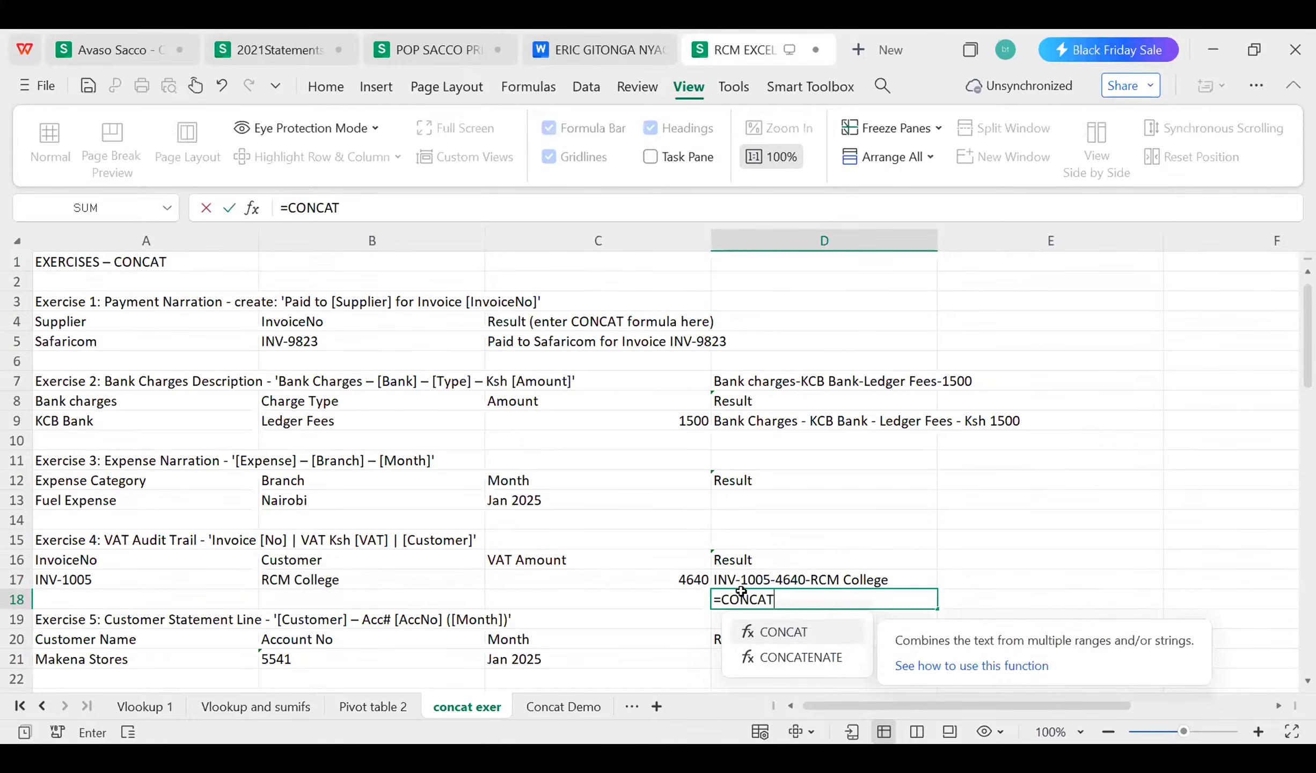
pyautogui.write('(')
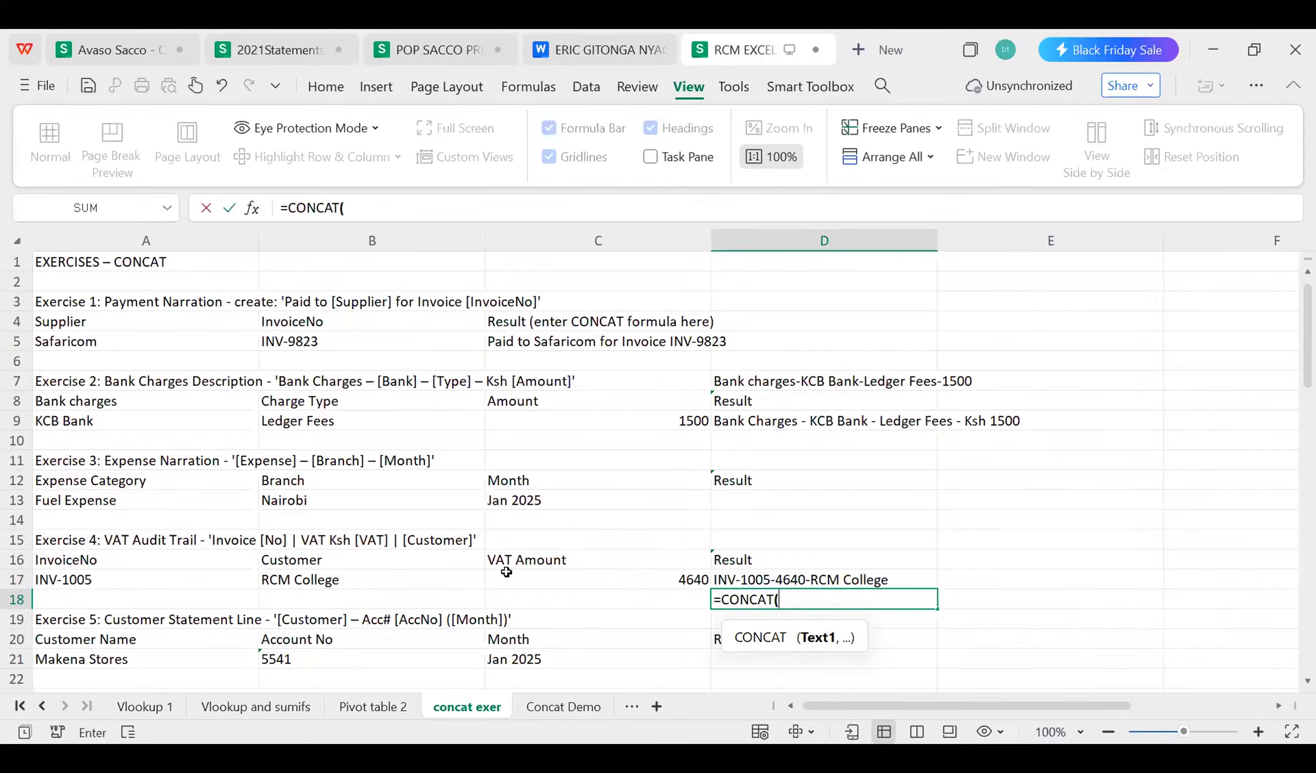
pyautogui.click(90, 572)
pyautogui.write(',"-"')
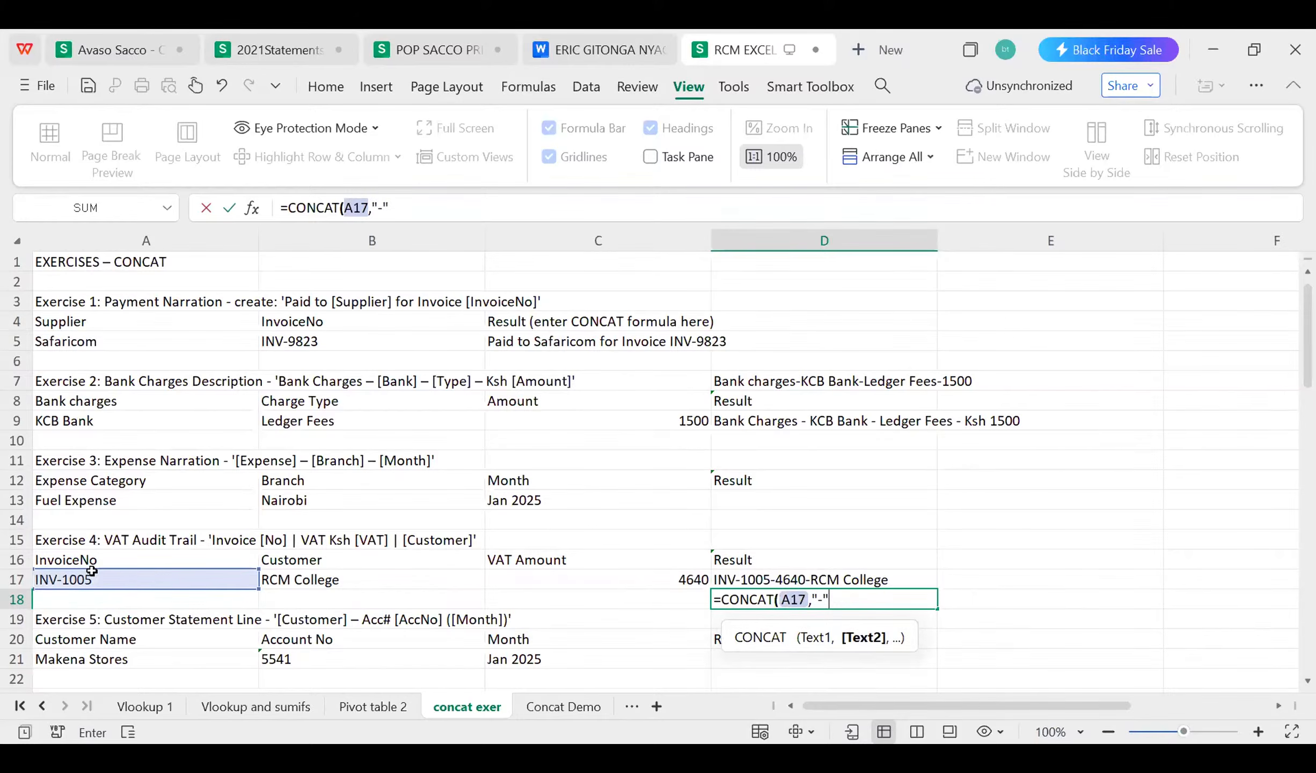
pyautogui.write(',')
# Step: Add C17, a quoted hyphen and B17, and enter the finished formula =CONCAT(A17,"-",C17,"-",B17) in D18
pyautogui.click(662, 579)
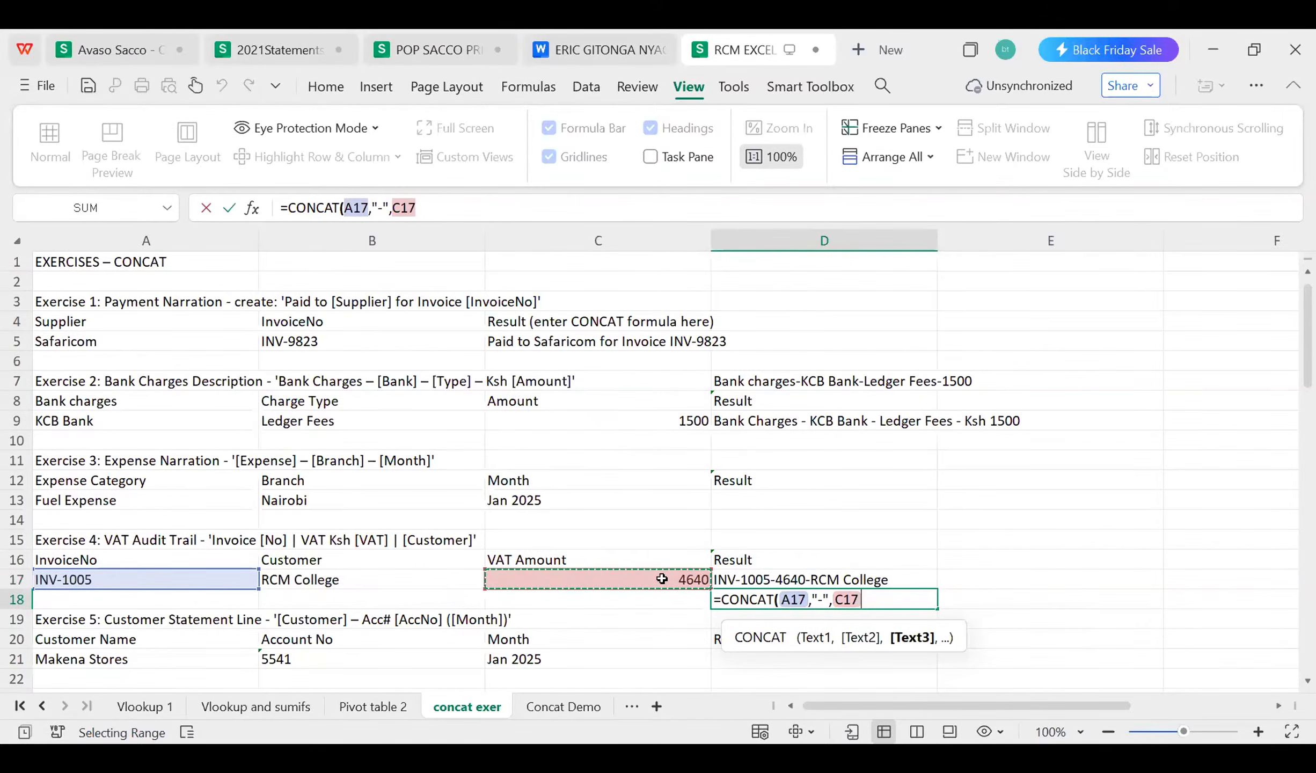
pyautogui.write(',"-')
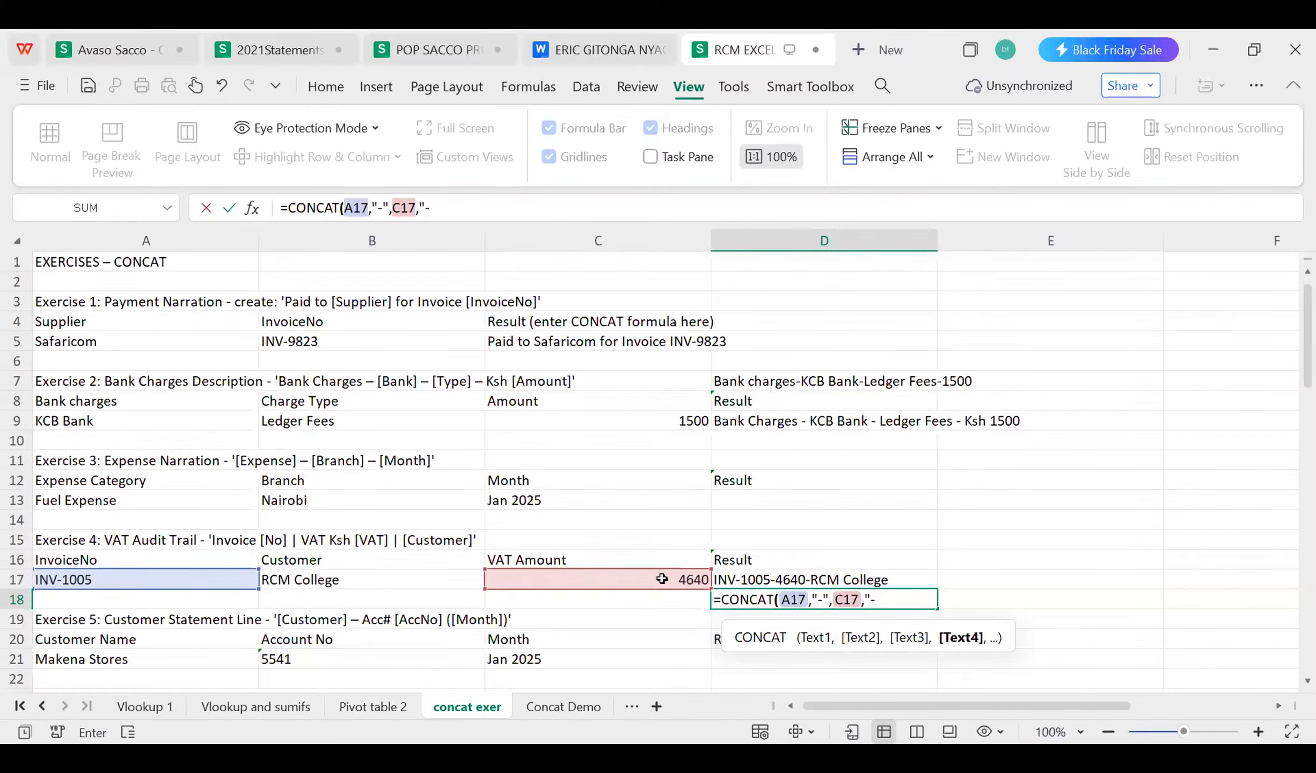
pyautogui.write('",')
pyautogui.click(300, 573)
pyautogui.write(')')
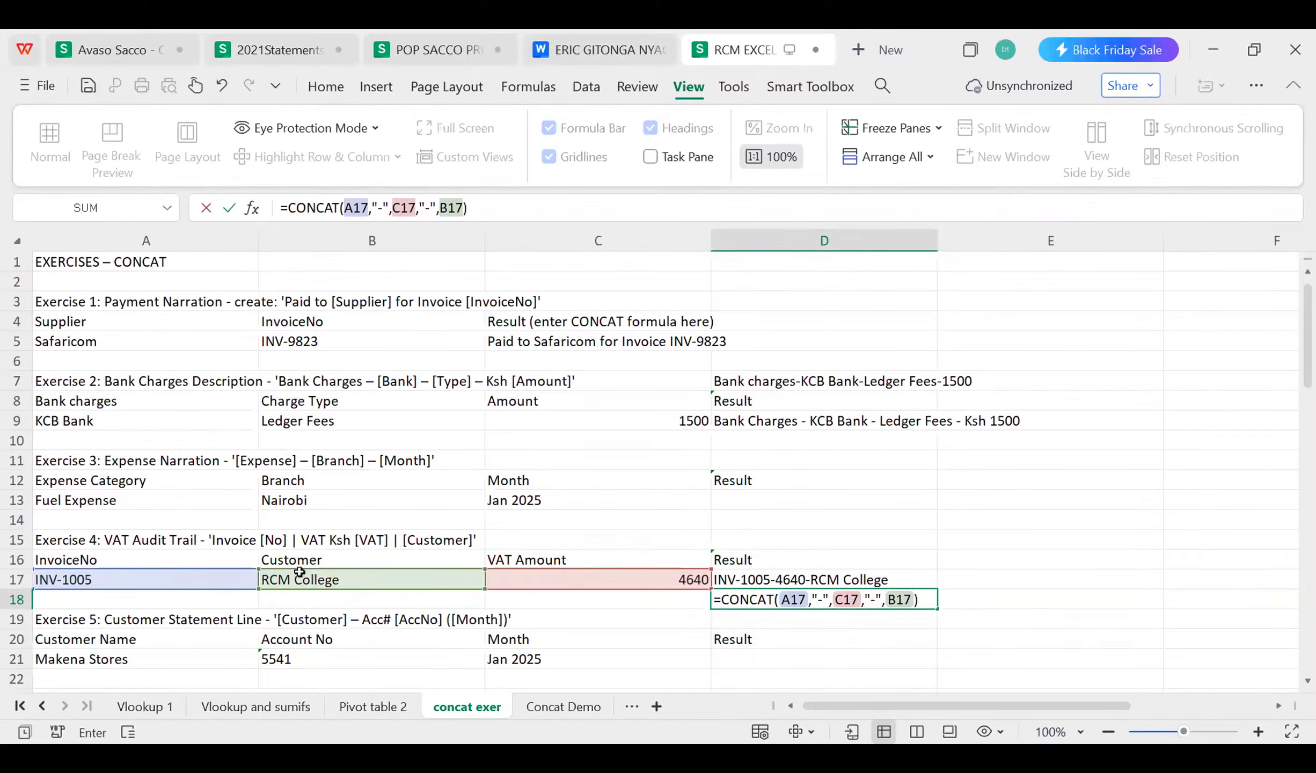
pyautogui.press('Return')
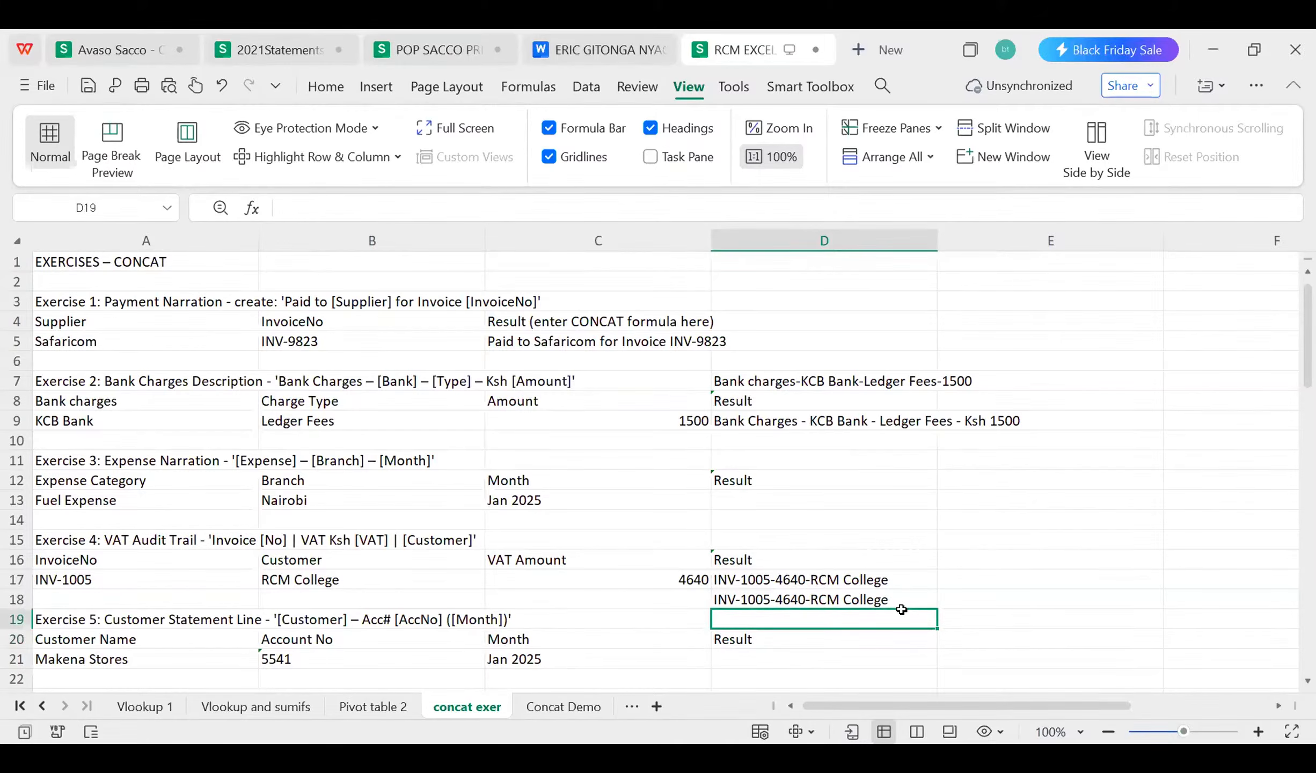
pyautogui.write('0700')
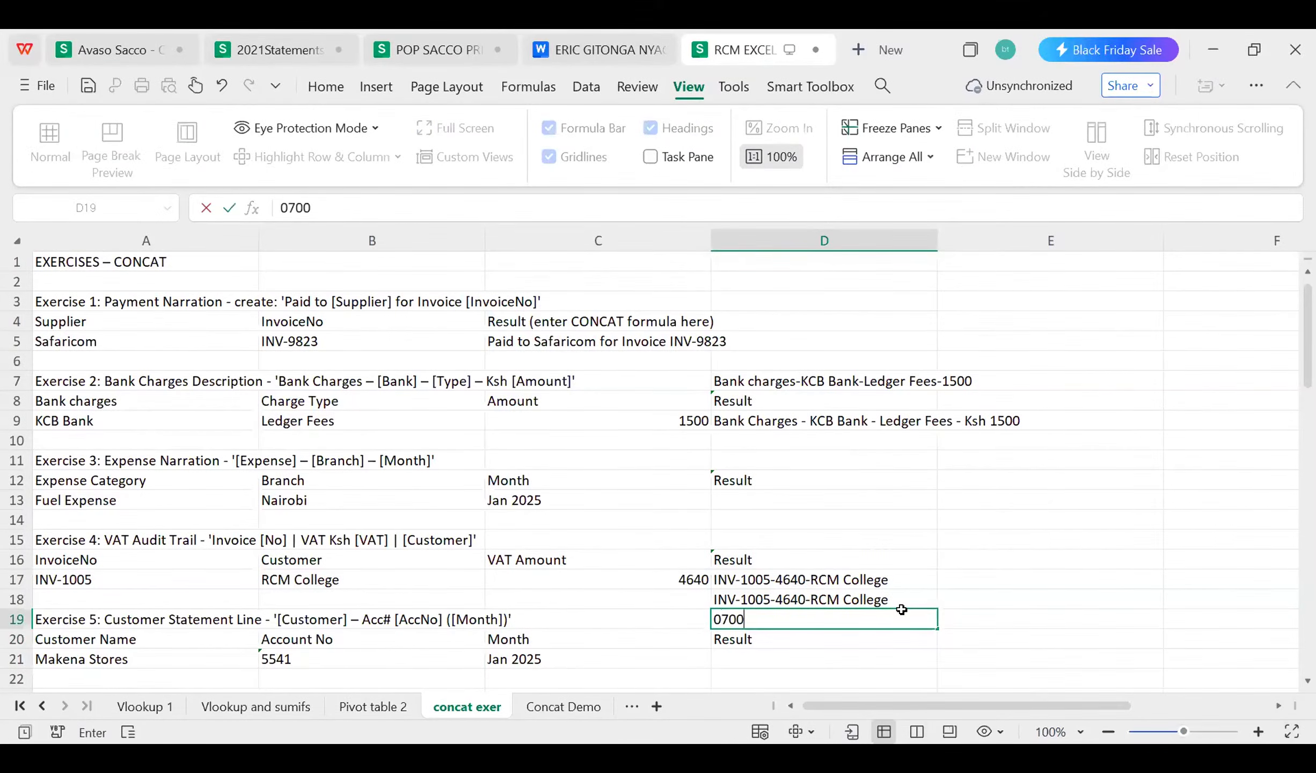
pyautogui.press('BackSpace')
pyautogui.press('BackSpace')
pyautogui.press('BackSpace')
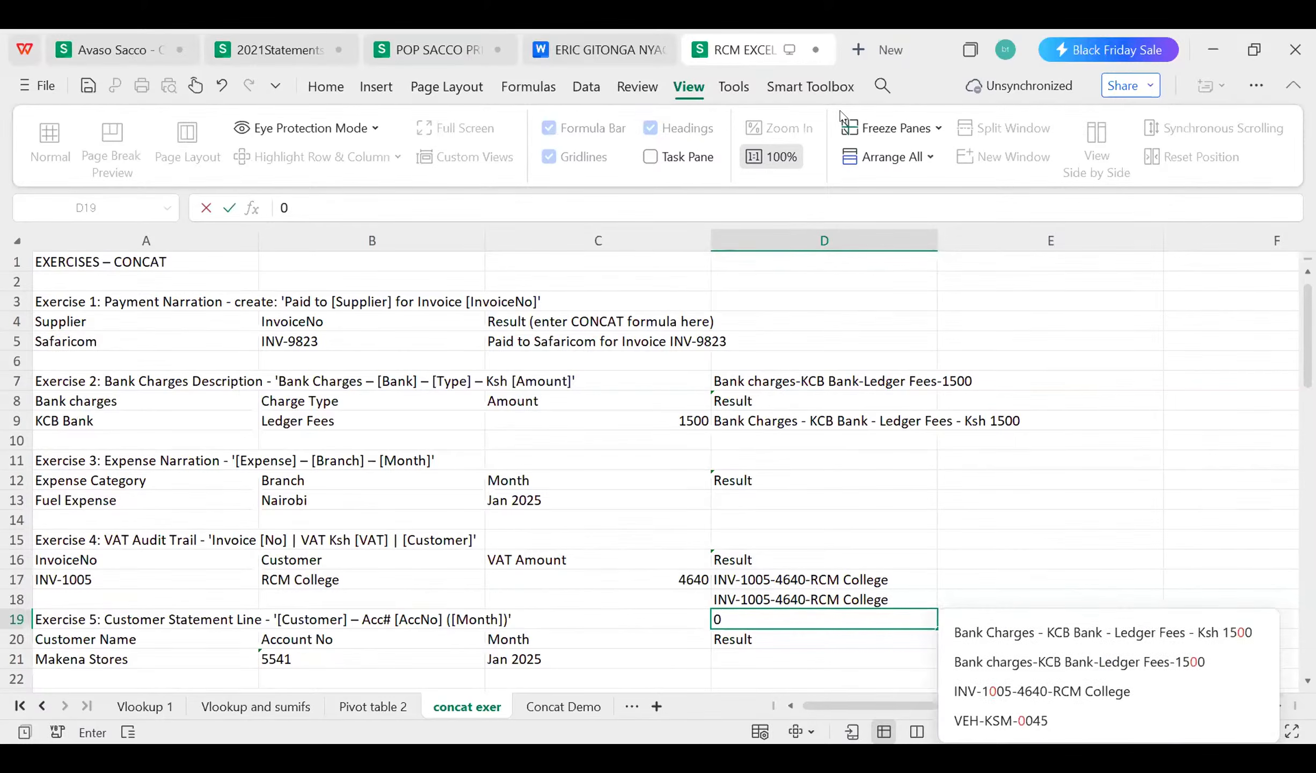
pyautogui.click(735, 613)
pyautogui.press('Escape')
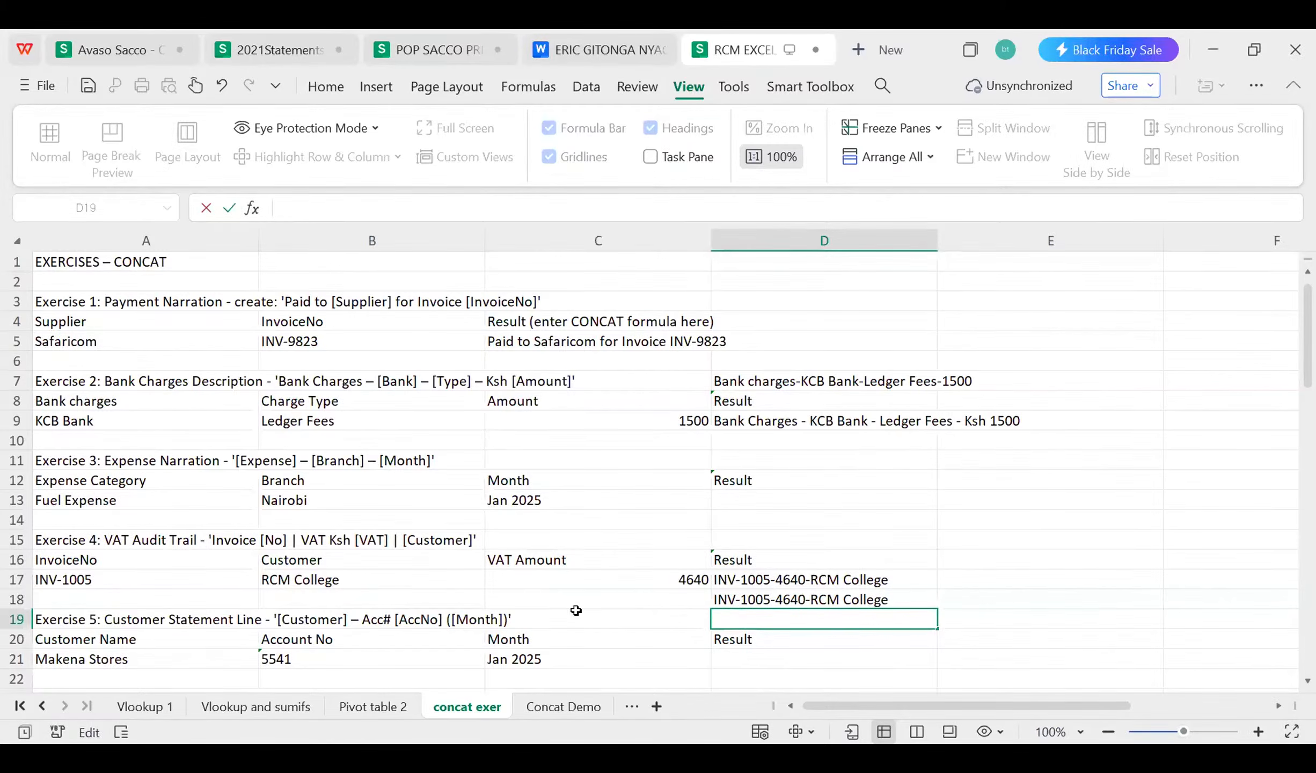
pyautogui.click(599, 623)
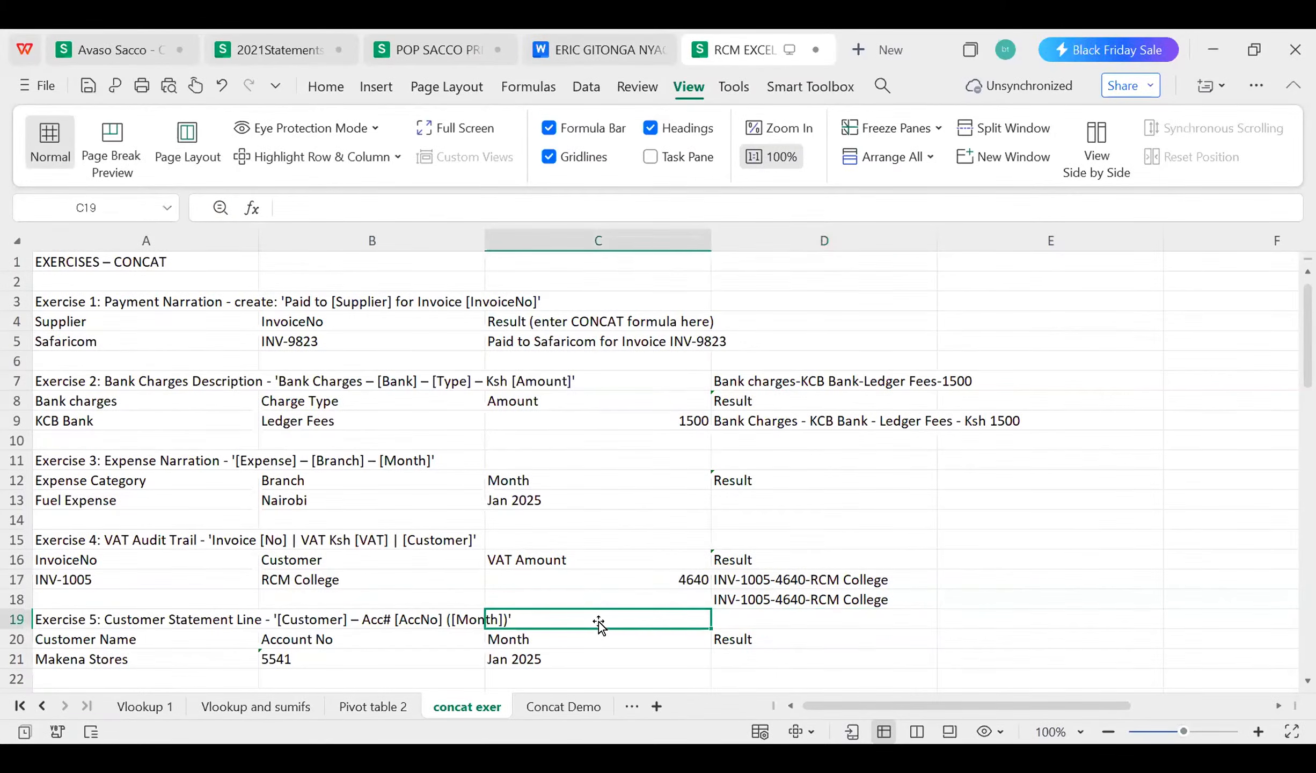
# Step: Select the Exercise 4 result cell D17 to review its CONCAT formula
pyautogui.click(783, 614)
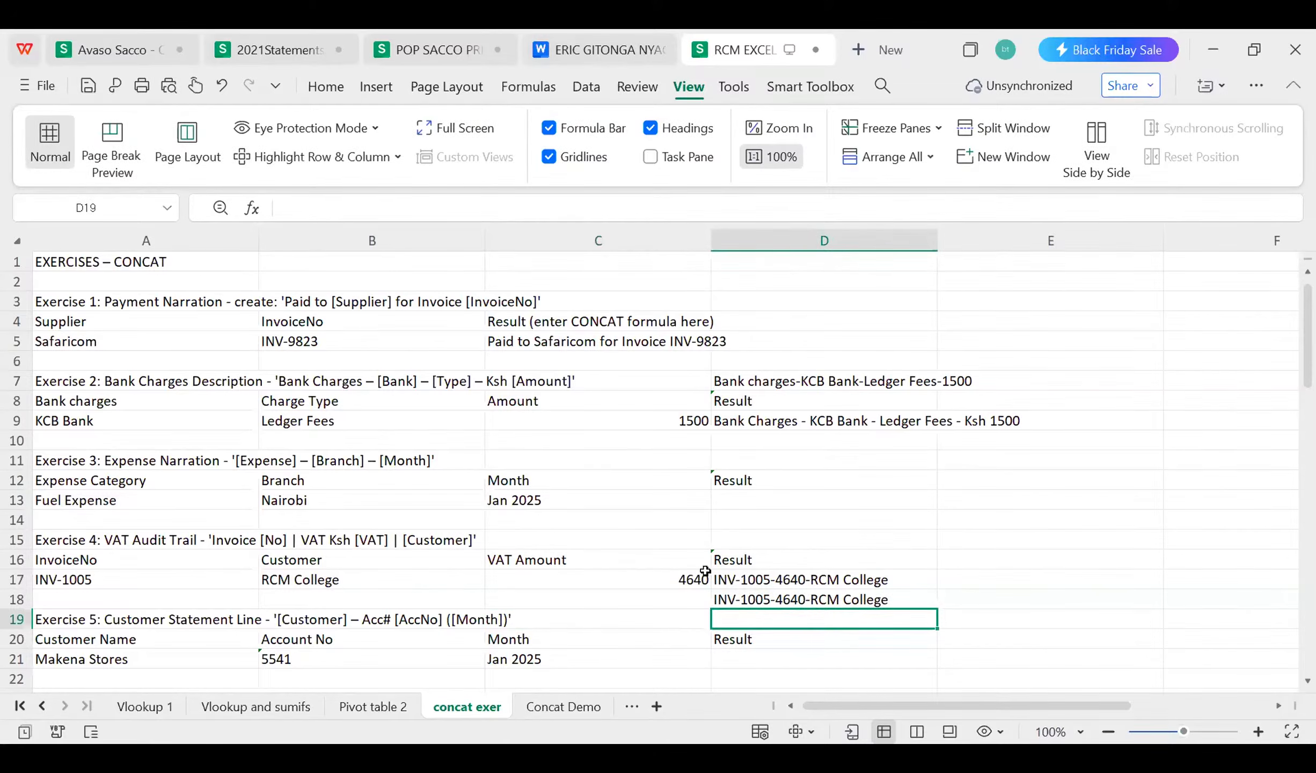
pyautogui.click(771, 536)
pyautogui.click(773, 573)
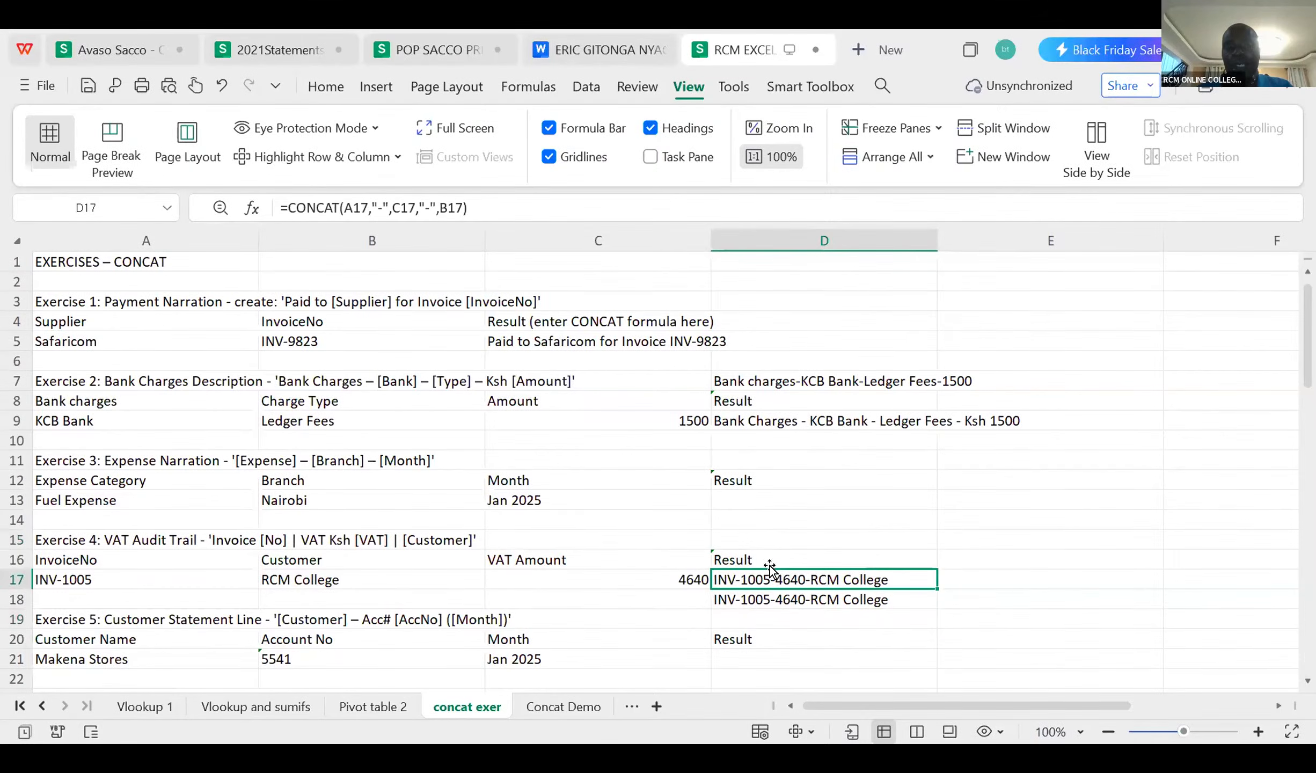
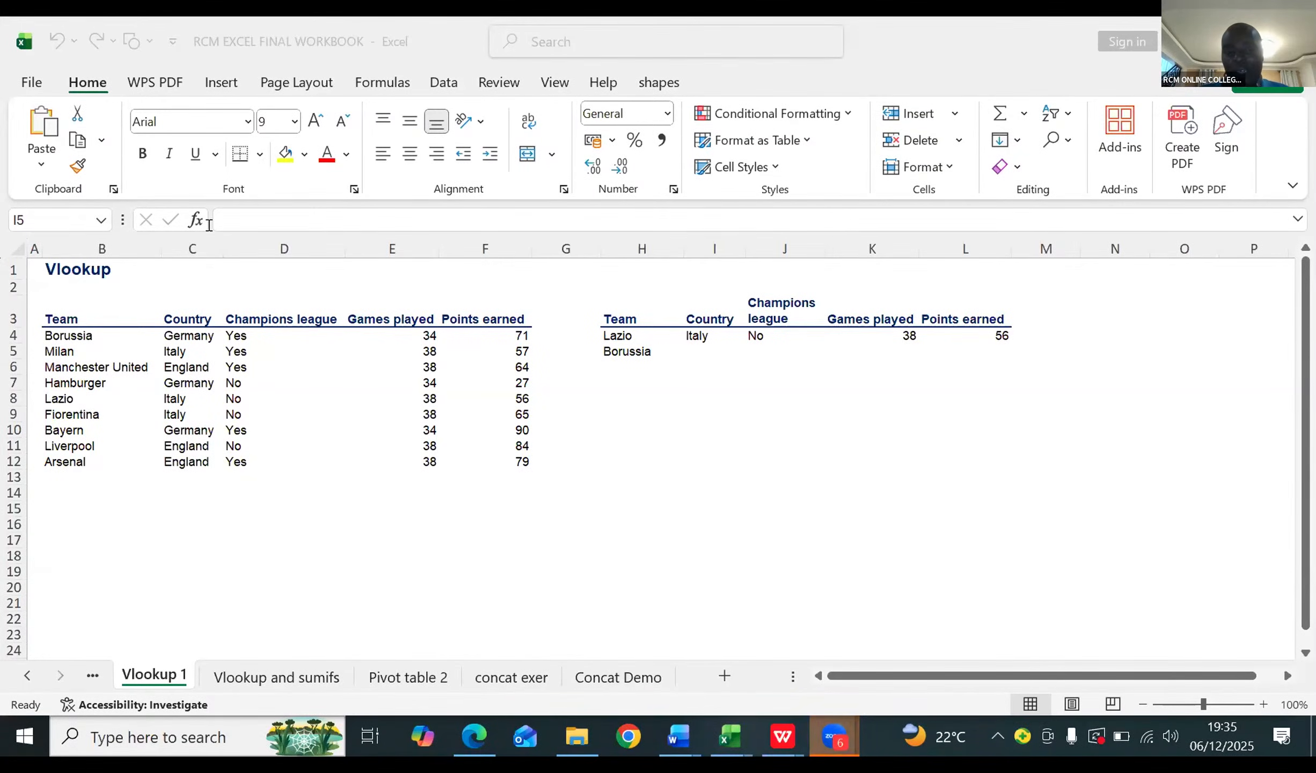
# Step: Switch to the Pivot table 2 worksheet and jump to the last and first rows of the Year column to check the data's extent
pyautogui.click(387, 671)
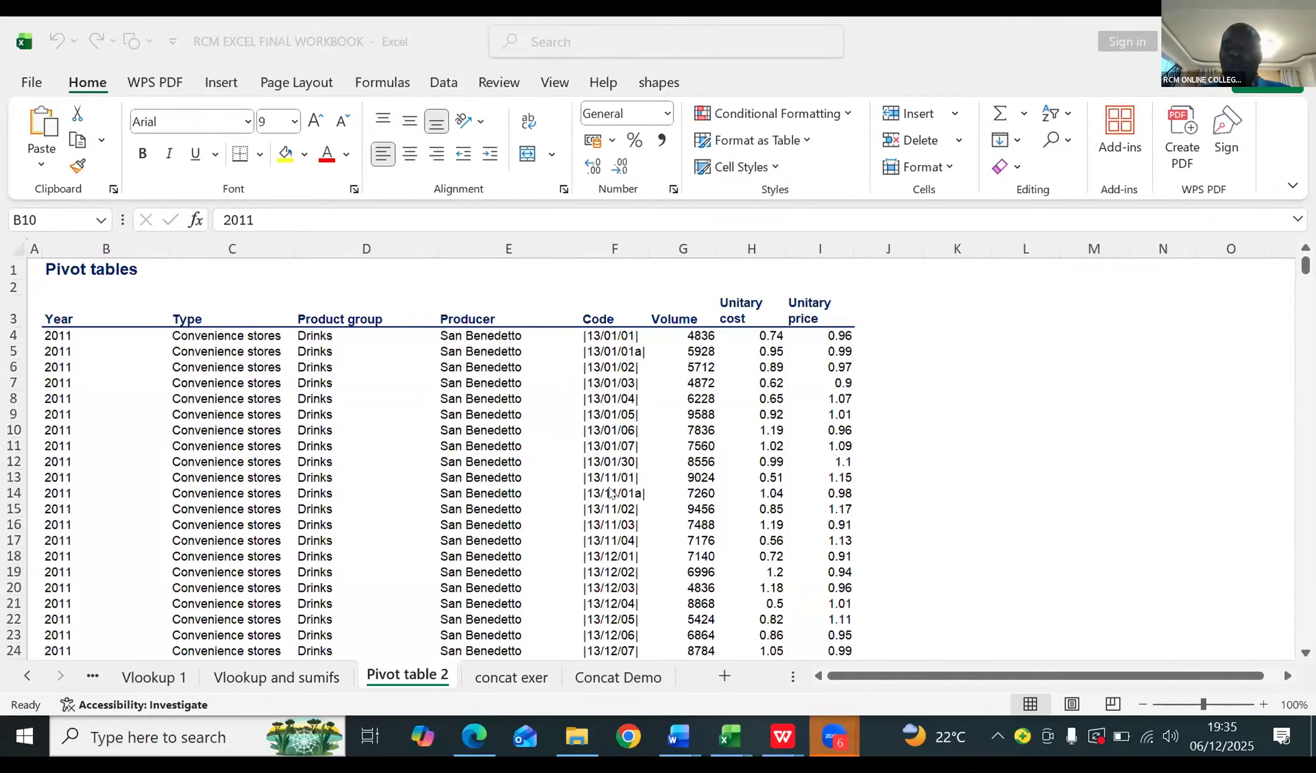
pyautogui.click(477, 373)
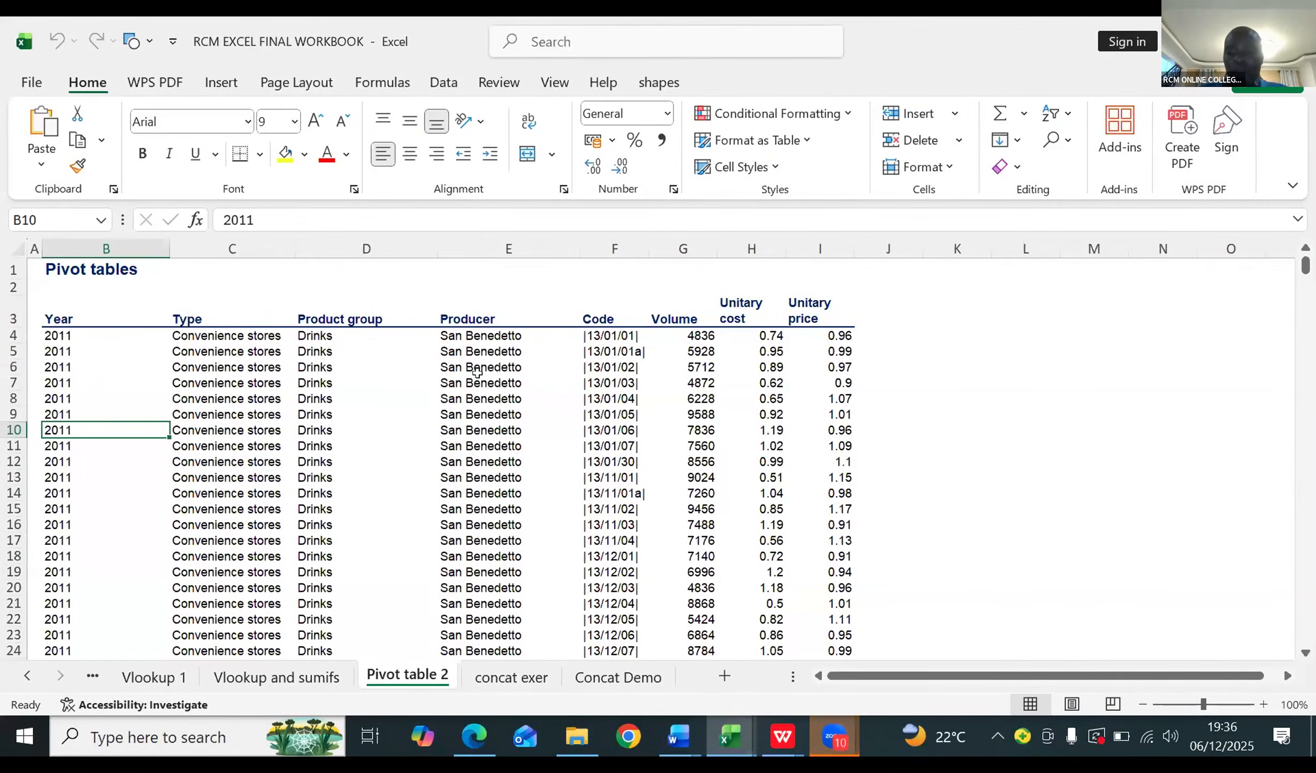
pyautogui.hotkey('ctrl', 'Down')
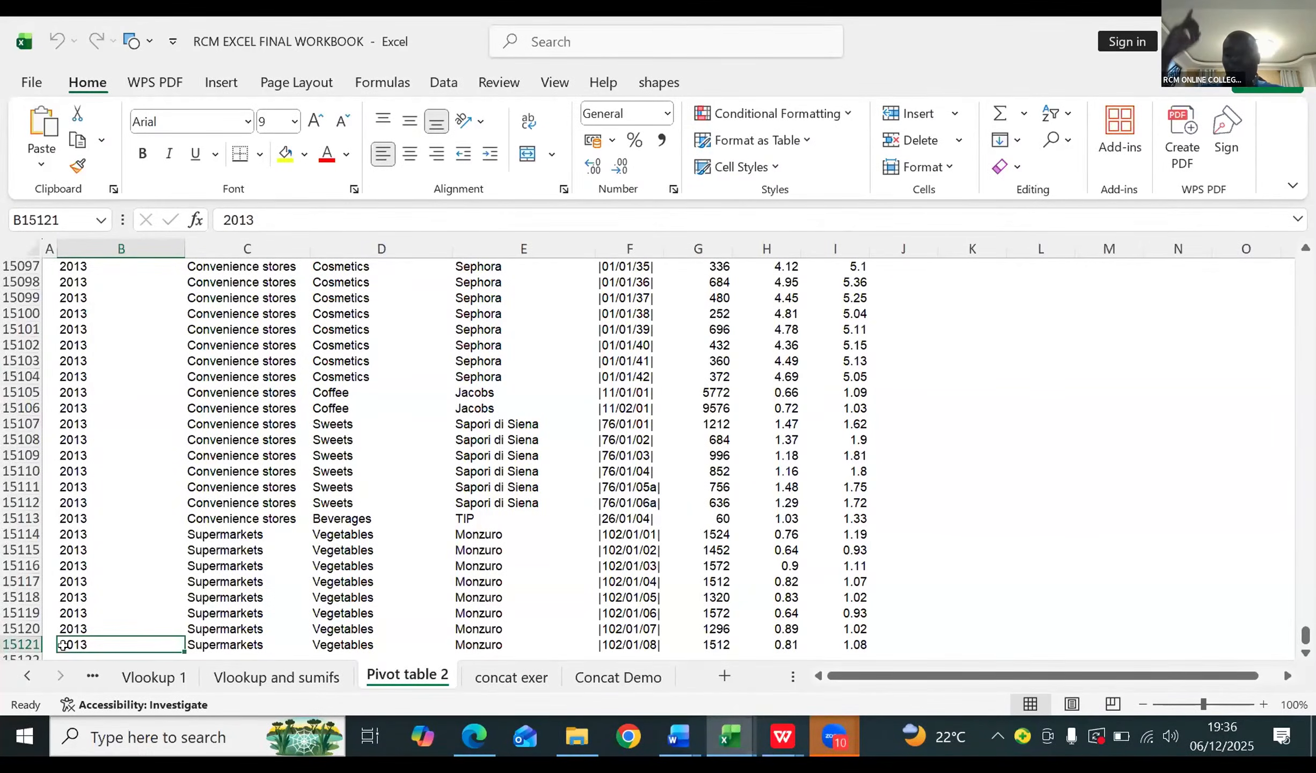
pyautogui.hotkey('ctrl', 'Up')
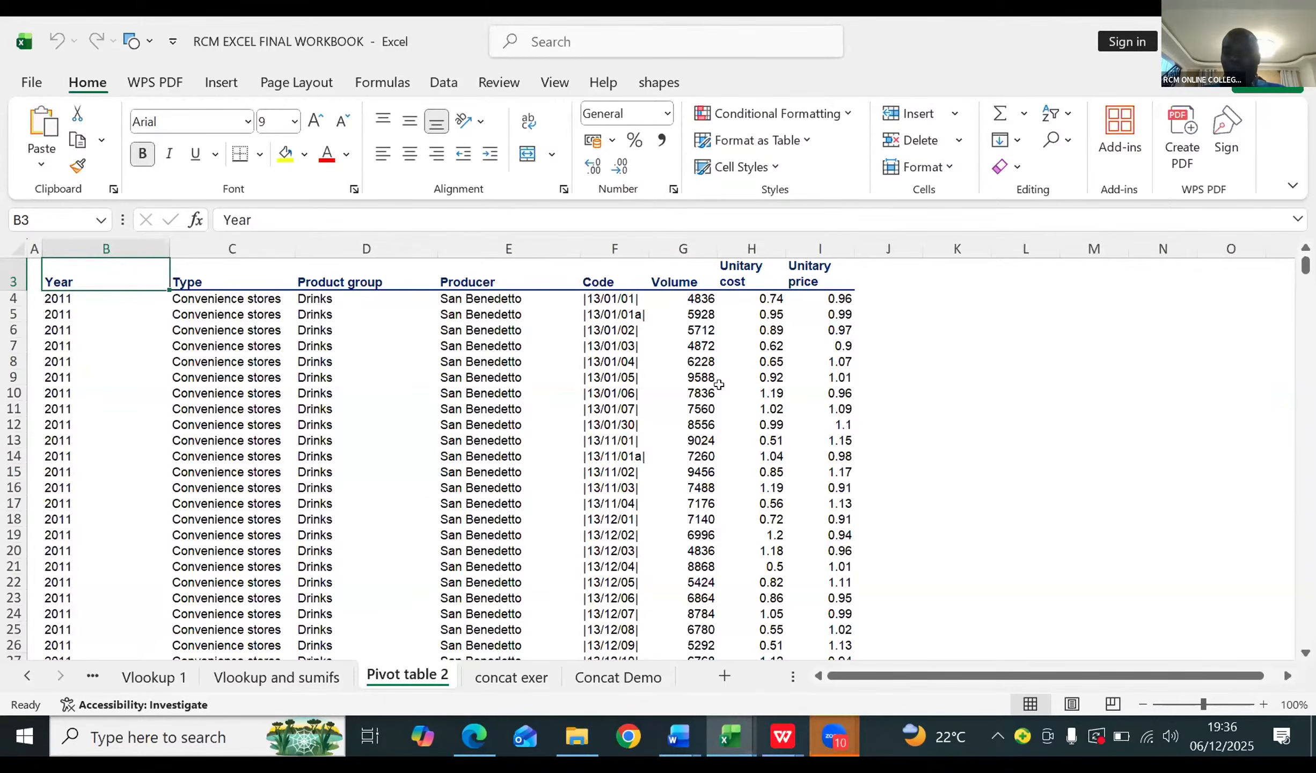
# Step: Insert a PivotTable on a new worksheet from the whole product data range $B$3:$I$15121 of Pivot table 2
pyautogui.click(479, 388)
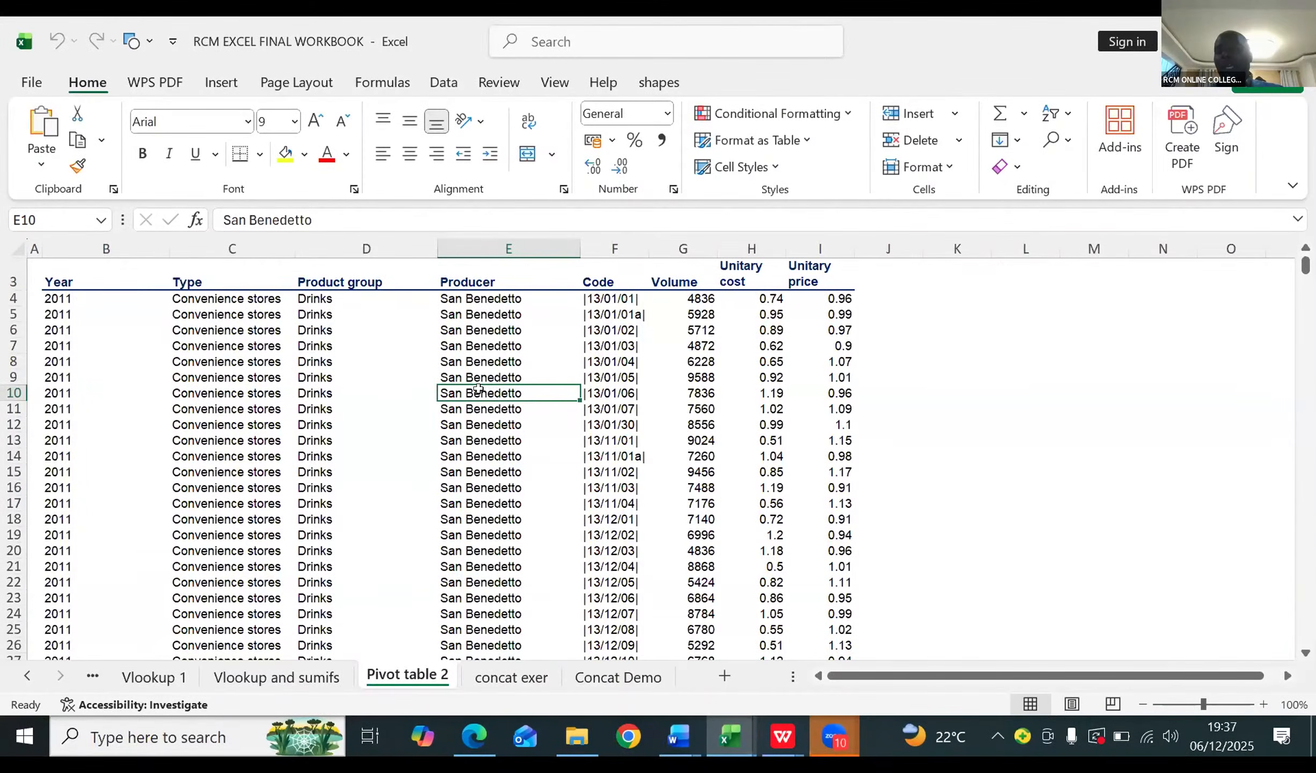
pyautogui.click(310, 402)
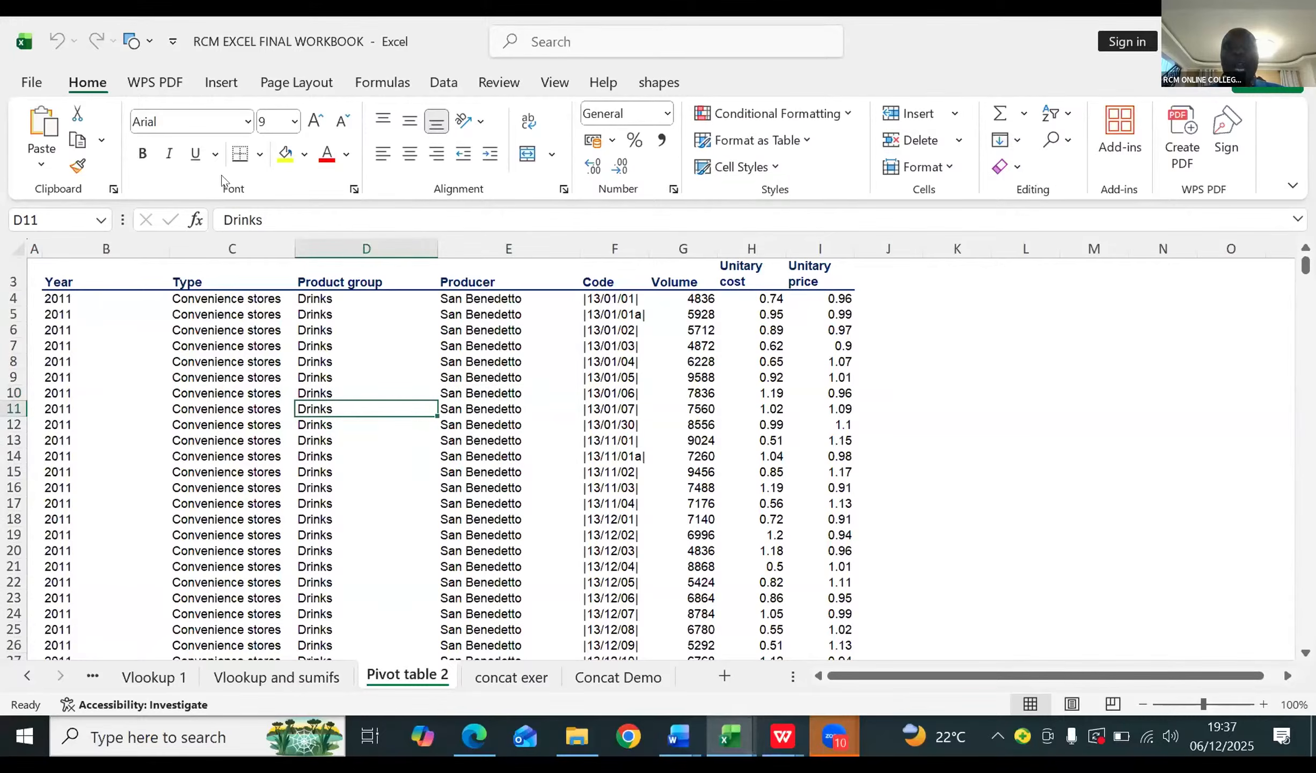
pyautogui.click(222, 83)
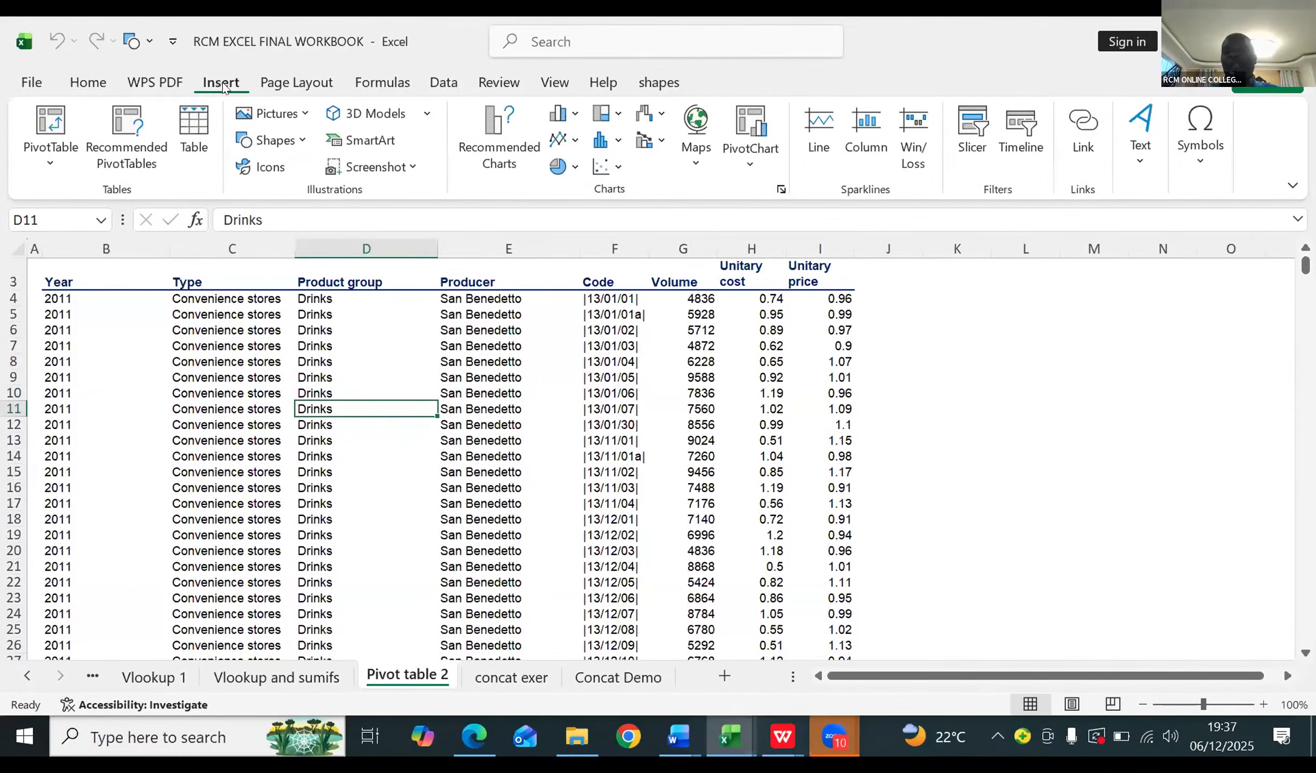
pyautogui.click(50, 125)
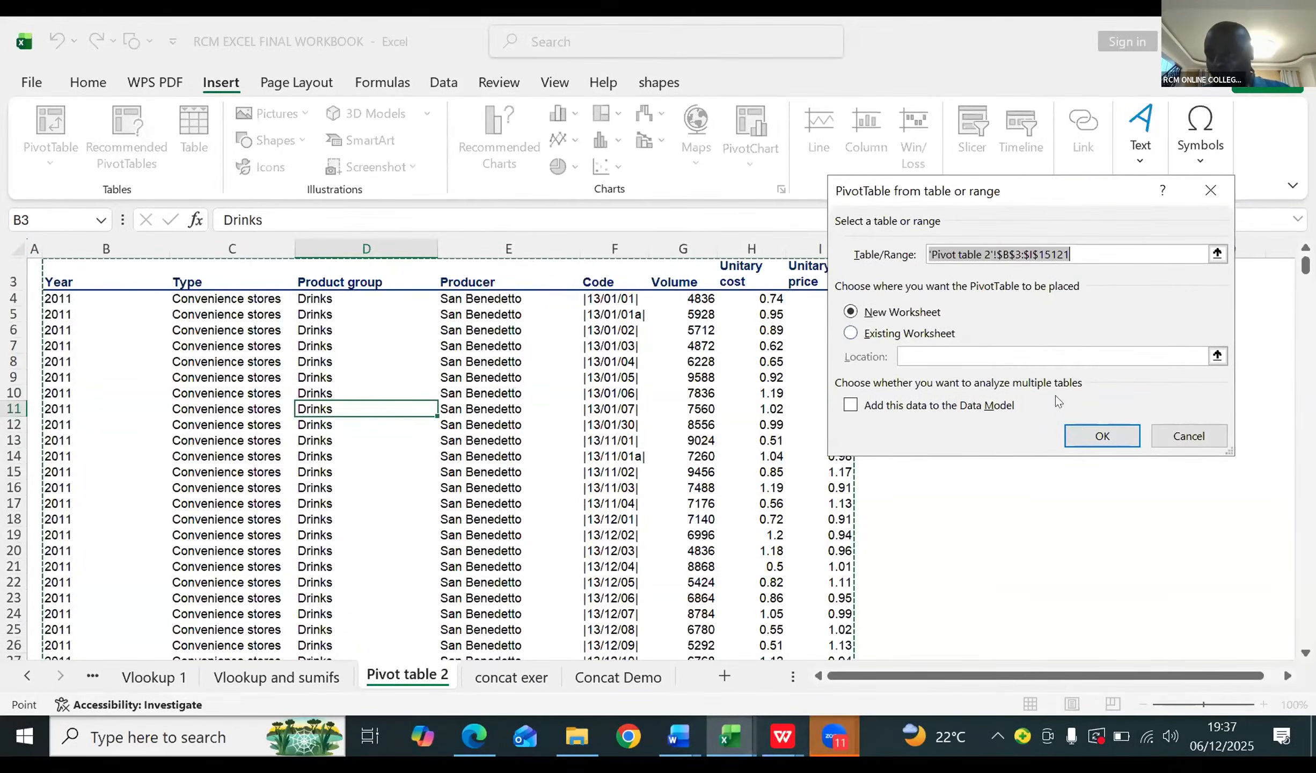
pyautogui.click(1085, 433)
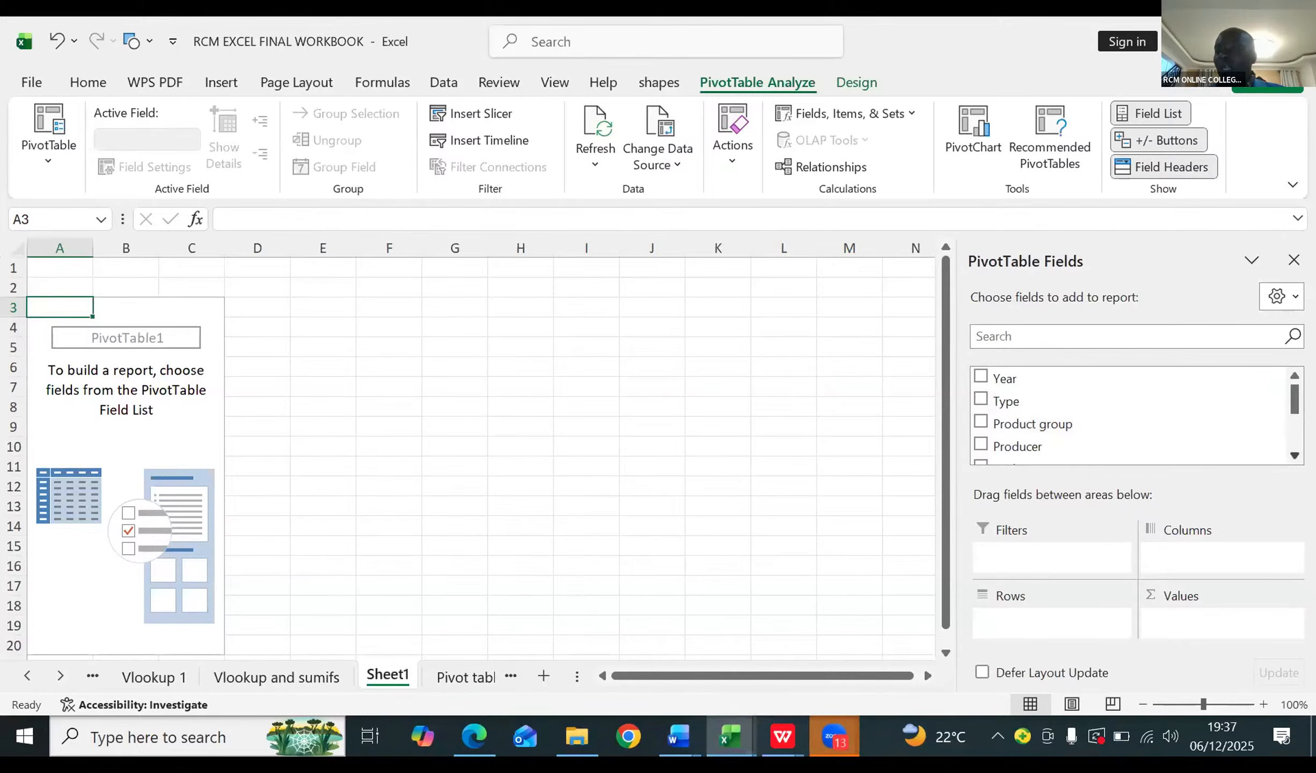
# Step: Add the Volume field to the PivotTable values and summarize it by Sum
pyautogui.scroll(-1, 1127, 416)
pyautogui.scroll(-2, 1052, 424)
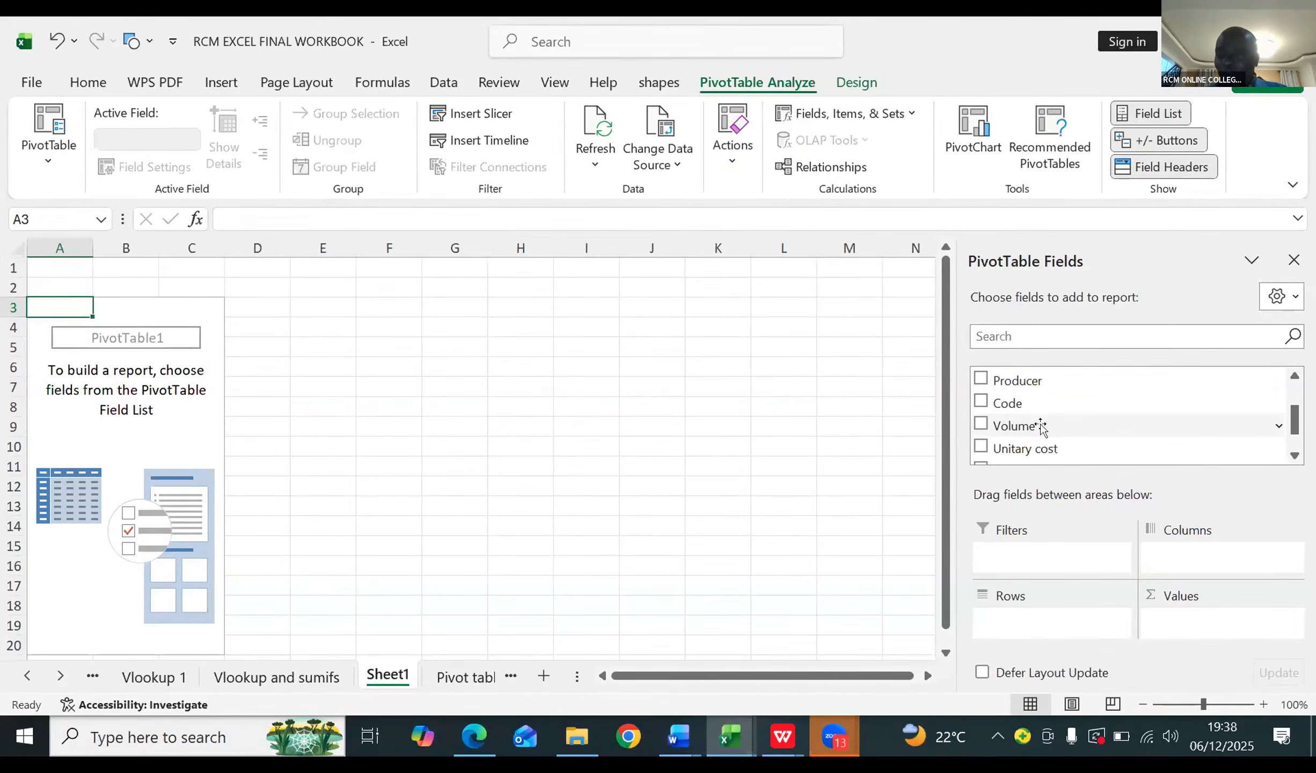
pyautogui.moveTo(1040, 427); pyautogui.dragTo(1162, 619)
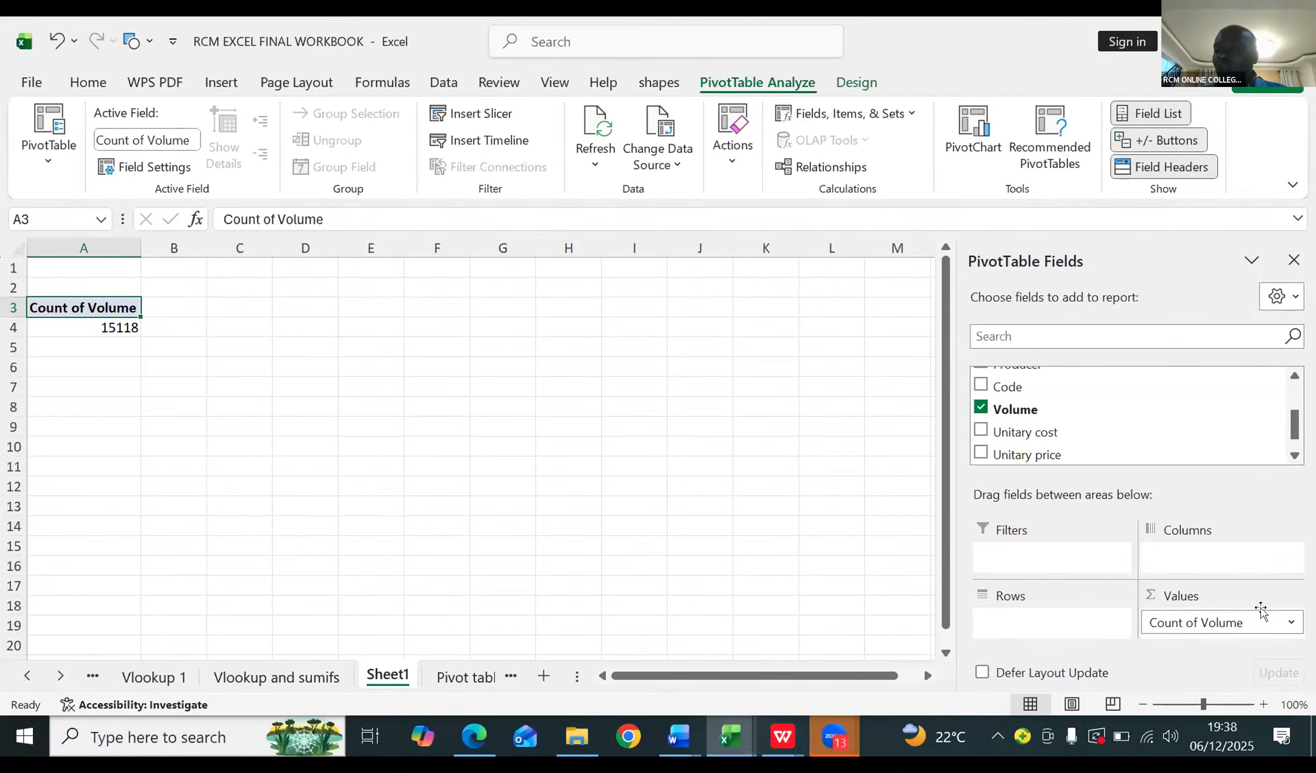
pyautogui.click(1291, 624)
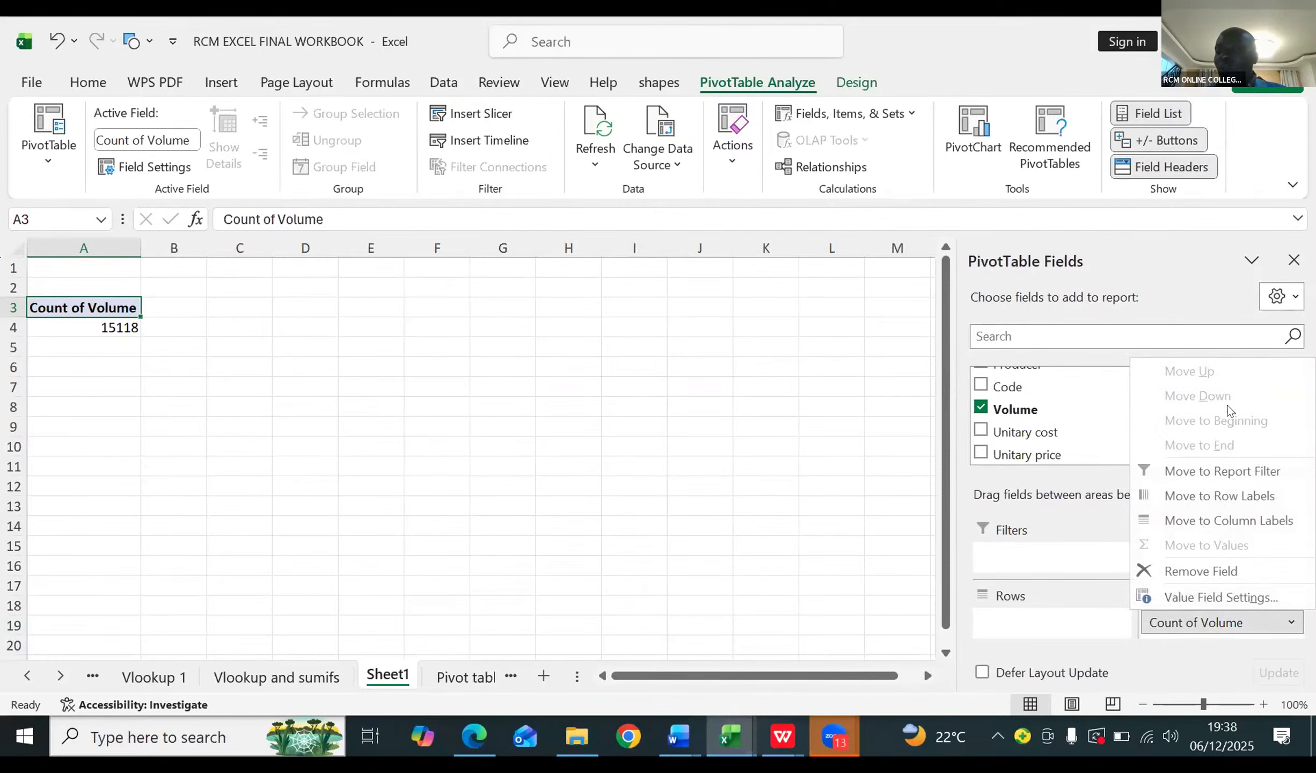
pyautogui.click(1205, 598)
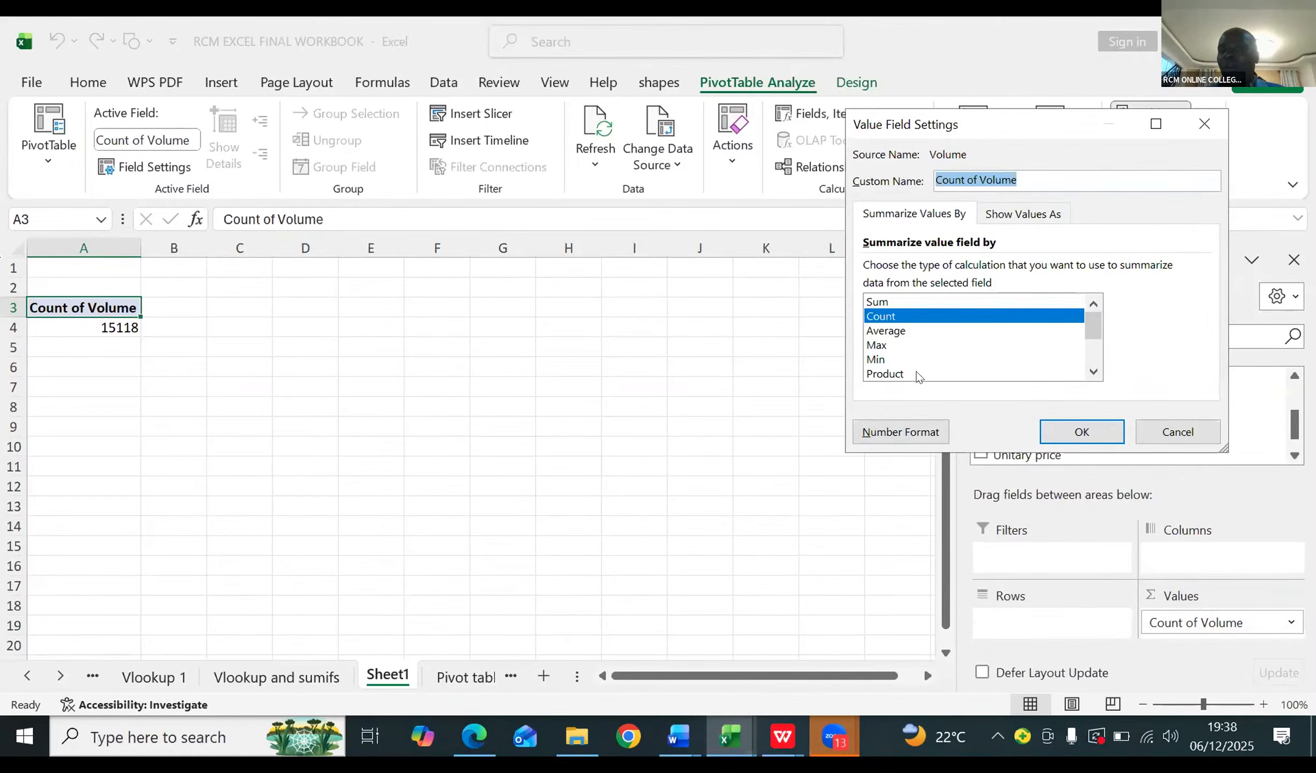
pyautogui.click(887, 301)
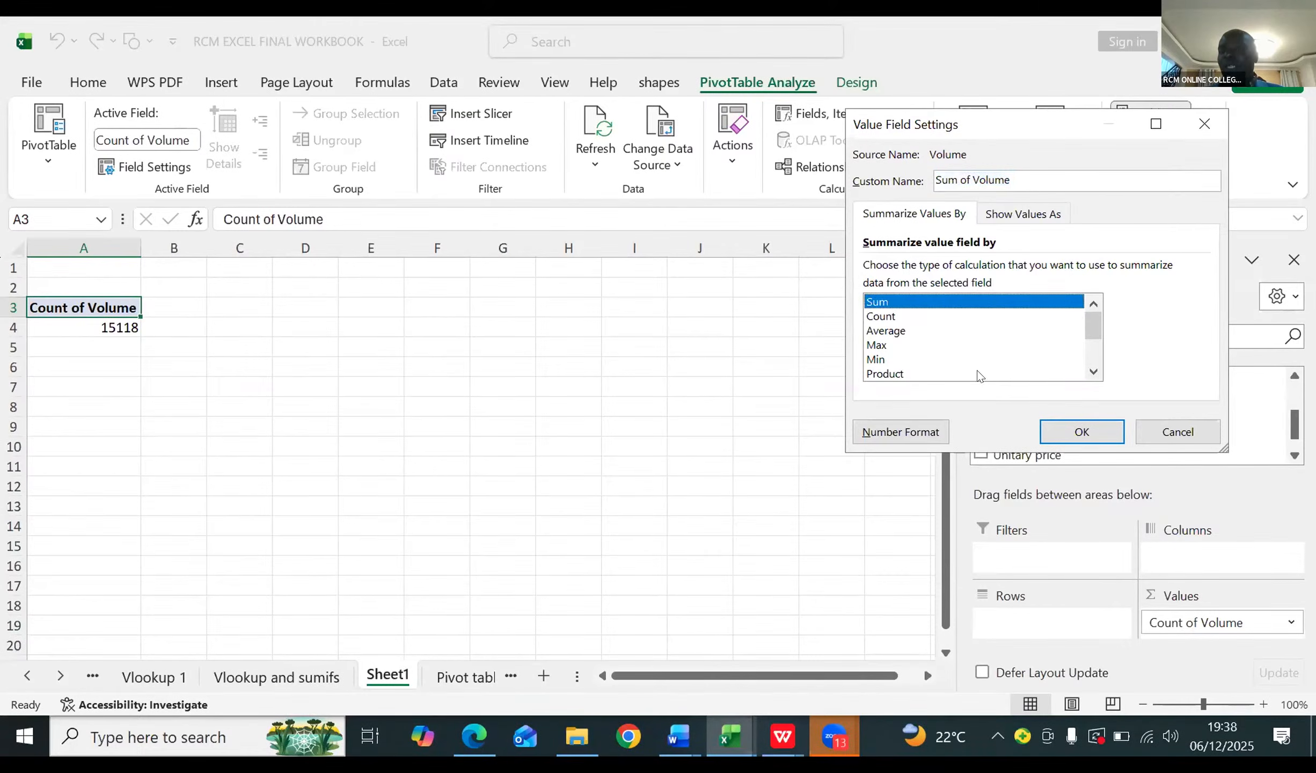
pyautogui.click(1060, 431)
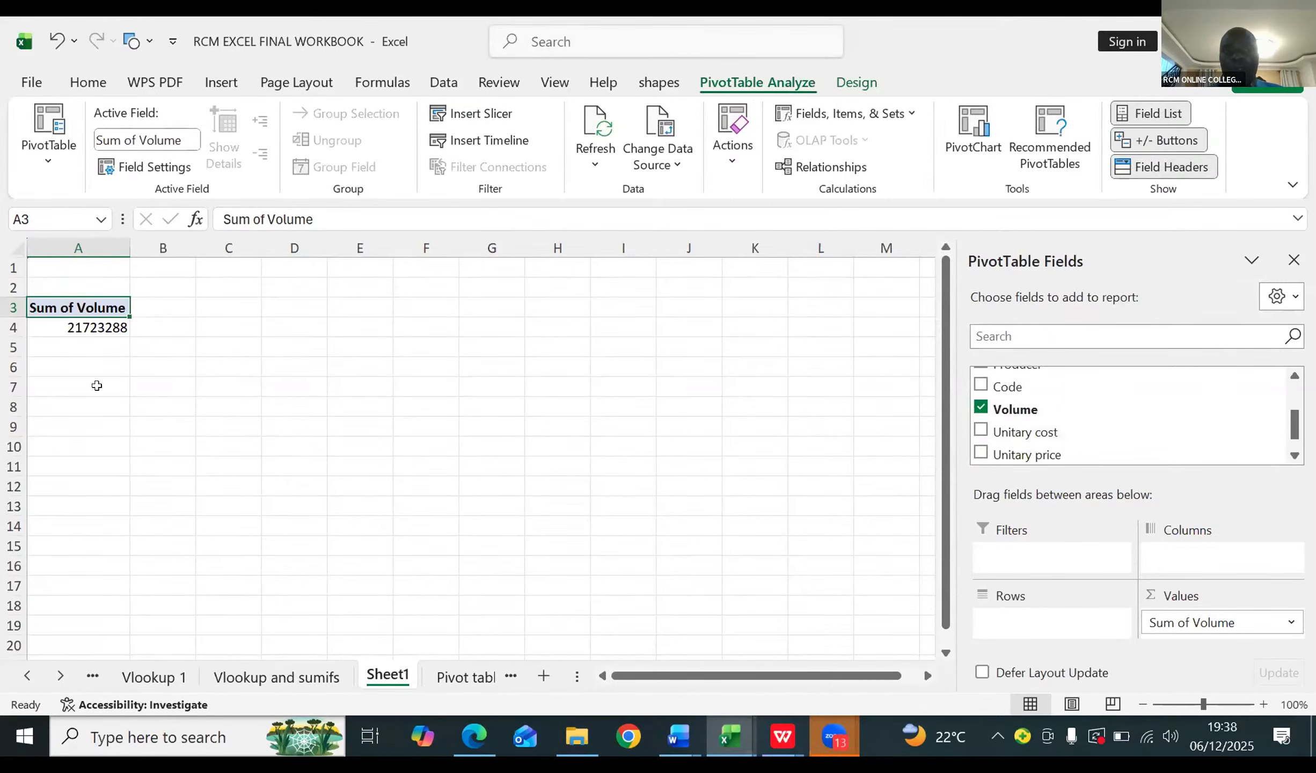
pyautogui.click(81, 324)
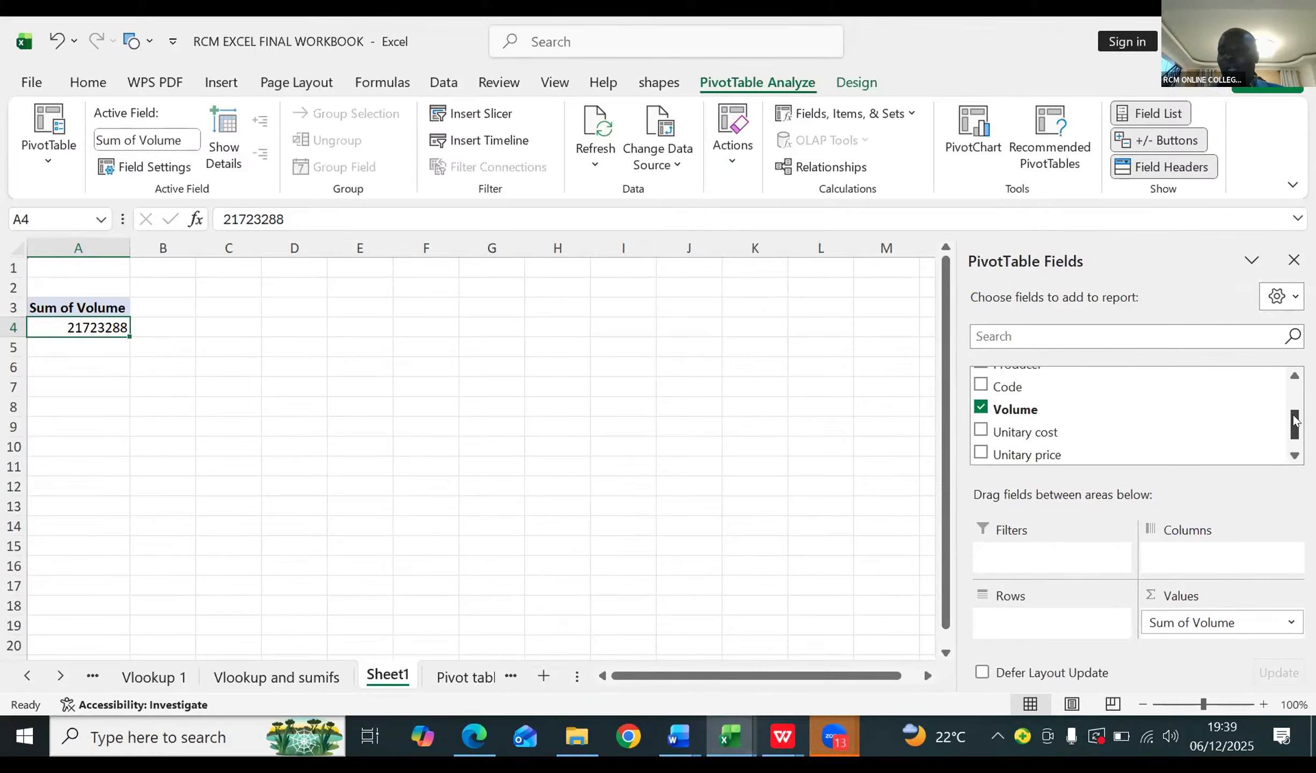
# Step: Place the Year field in the PivotTable columns and the Product group field in its rows
pyautogui.moveTo(1295, 420); pyautogui.dragTo(1244, 372)
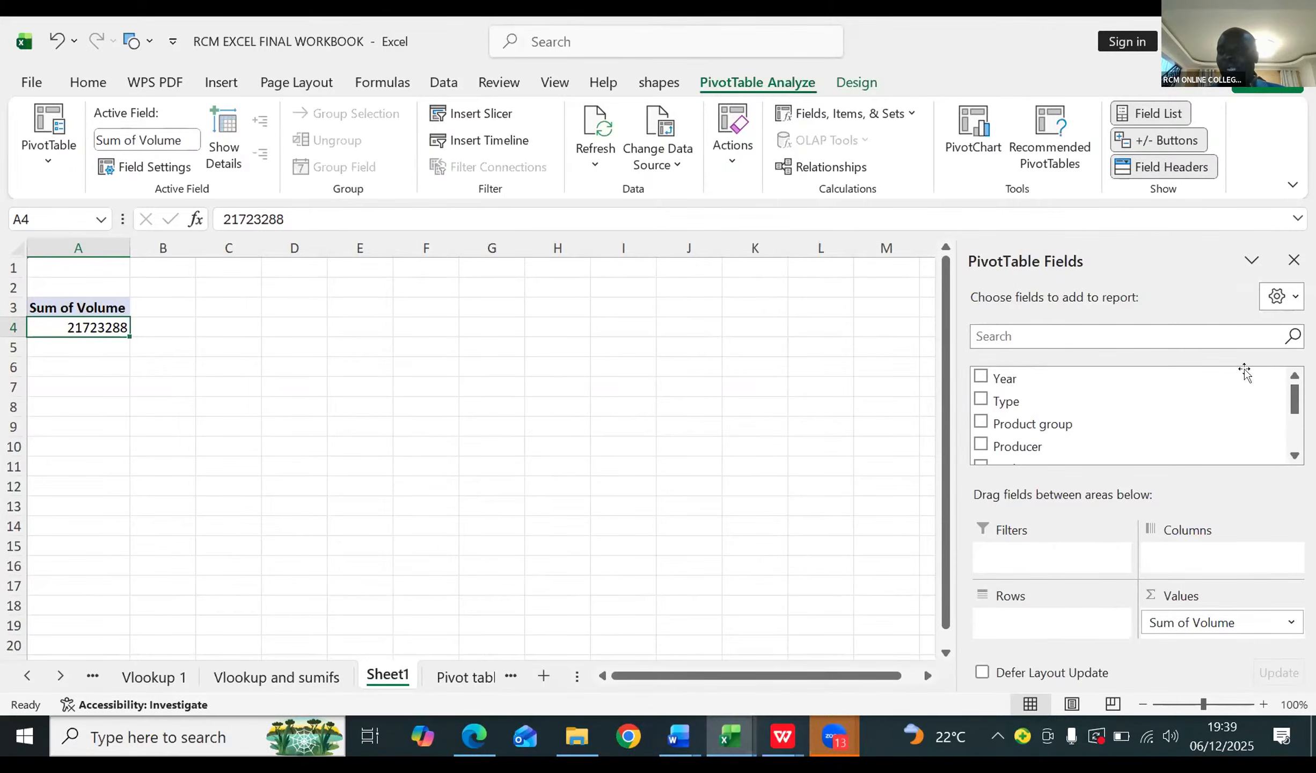
pyautogui.moveTo(1014, 379); pyautogui.dragTo(1186, 563)
pyautogui.moveTo(1178, 567); pyautogui.dragTo(1162, 556)
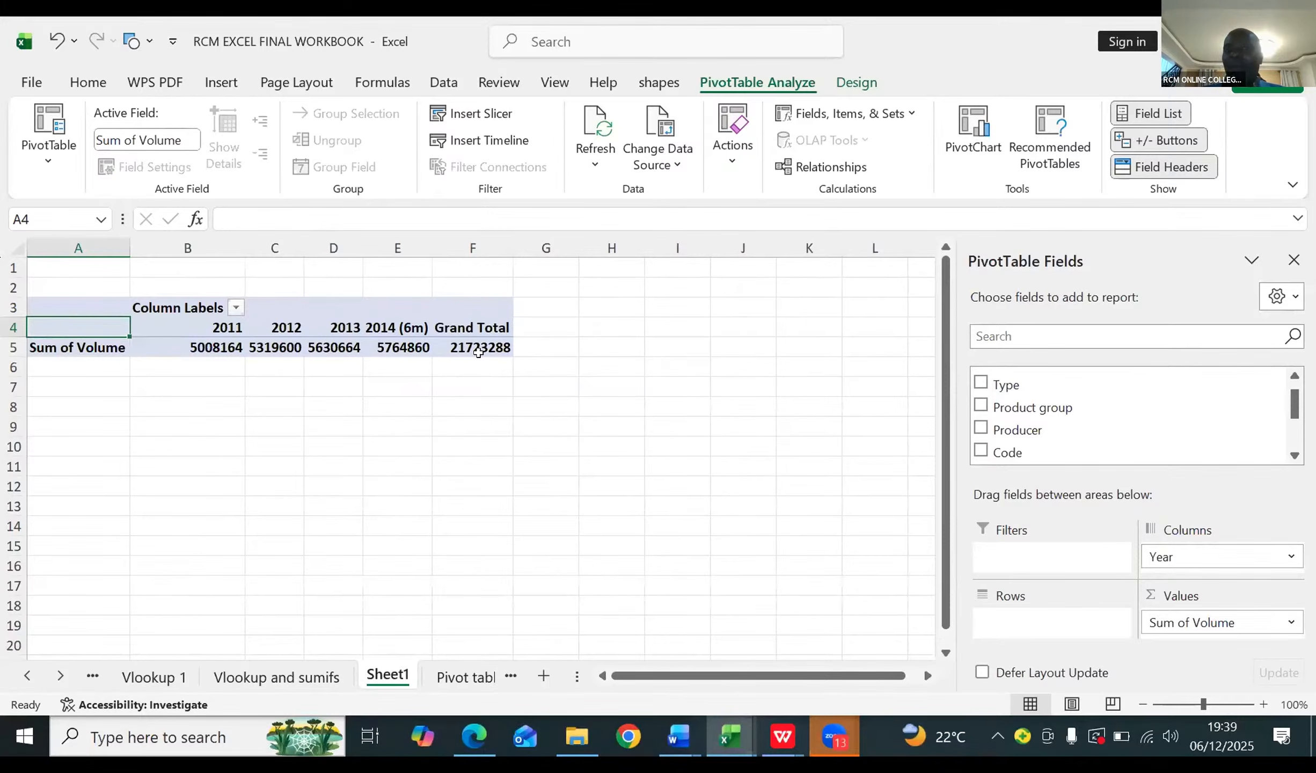
pyautogui.moveTo(478, 352)
pyautogui.moveTo(239, 351)
pyautogui.moveTo(394, 349)
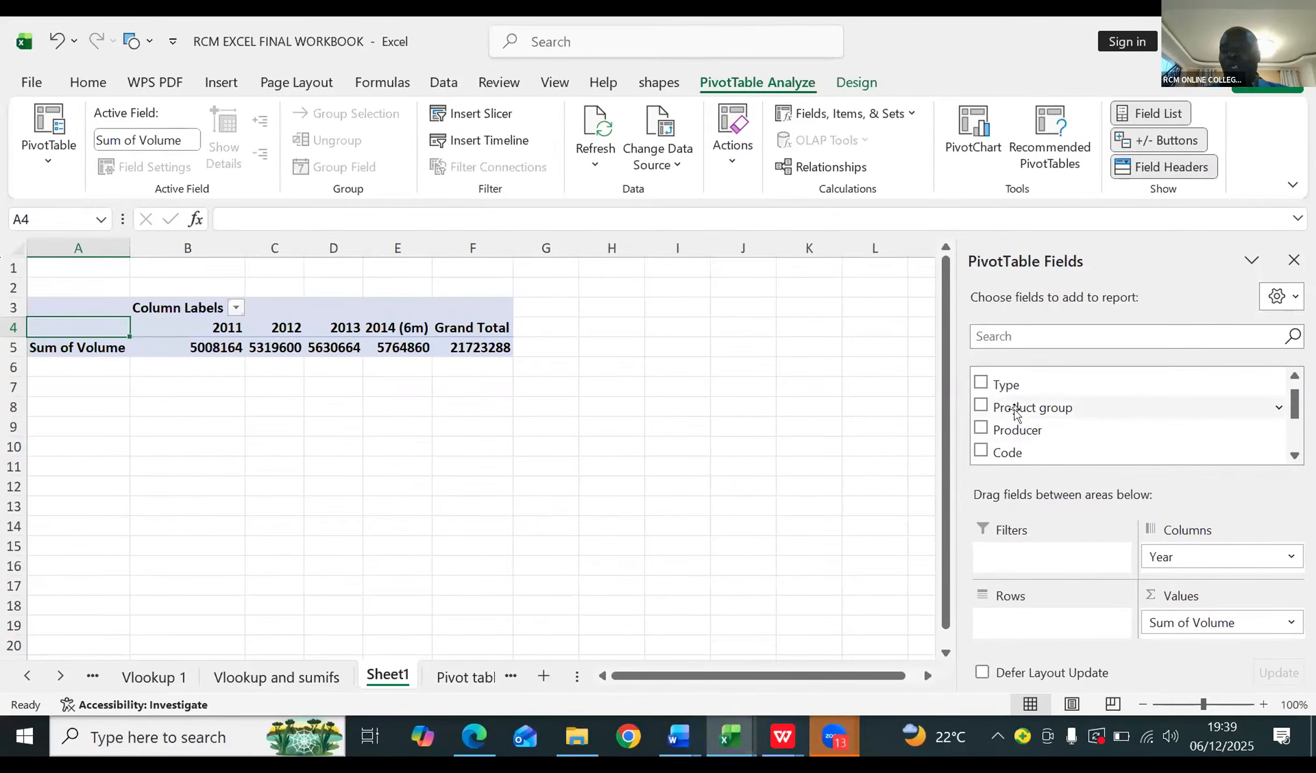
pyautogui.moveTo(1016, 410); pyautogui.dragTo(947, 644)
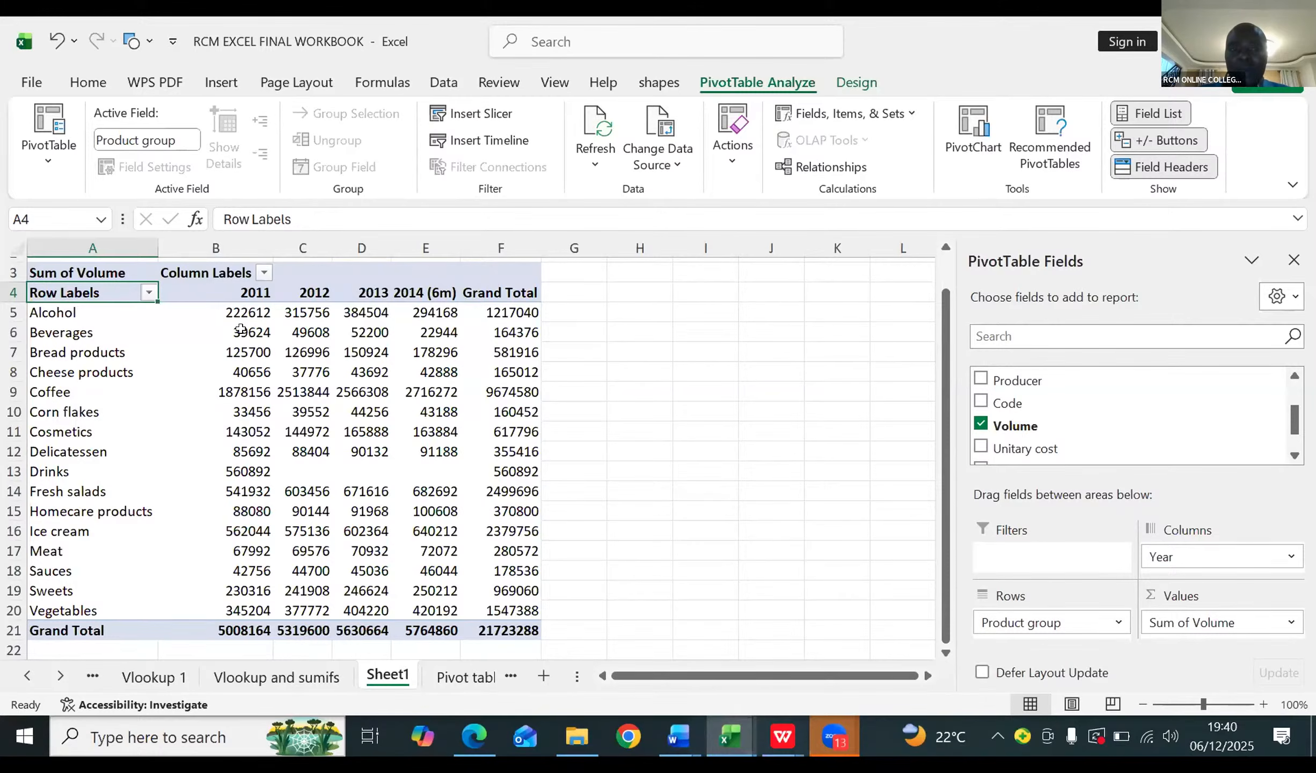
pyautogui.moveTo(240, 323)
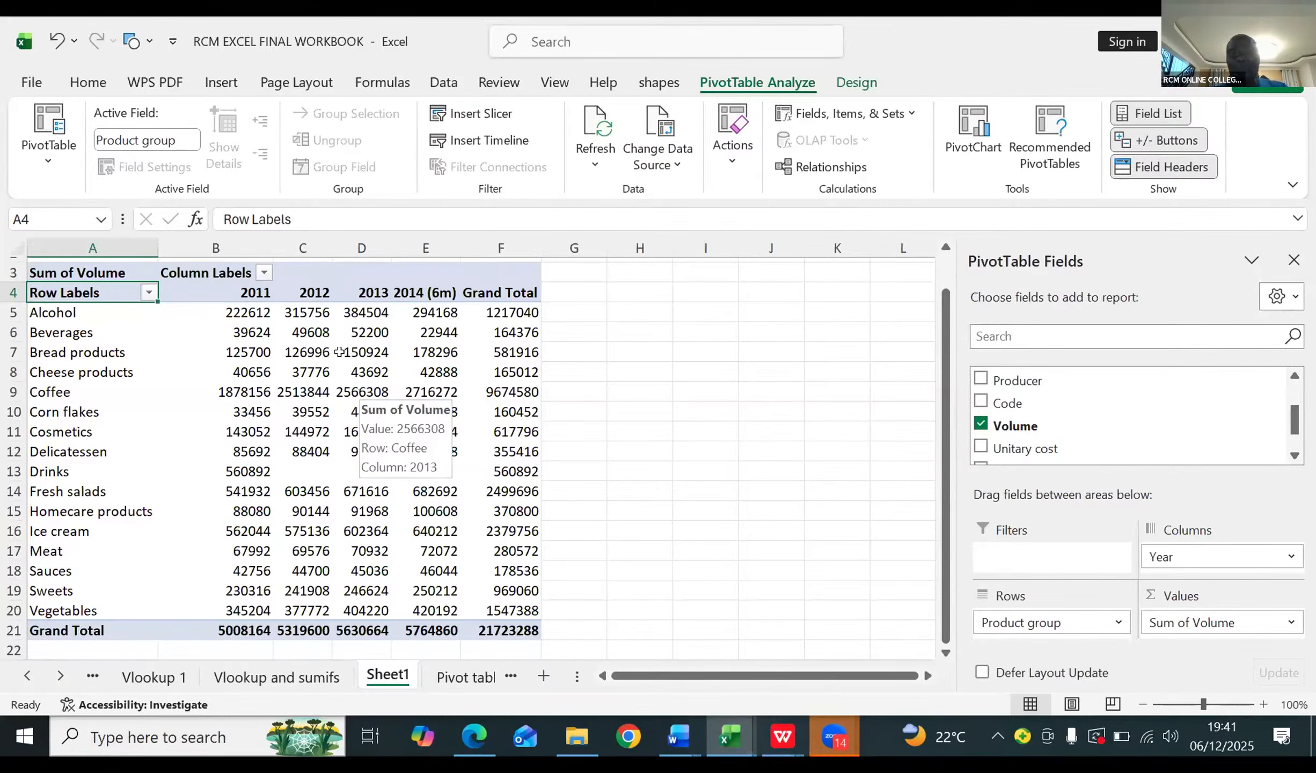
pyautogui.moveTo(465, 389)
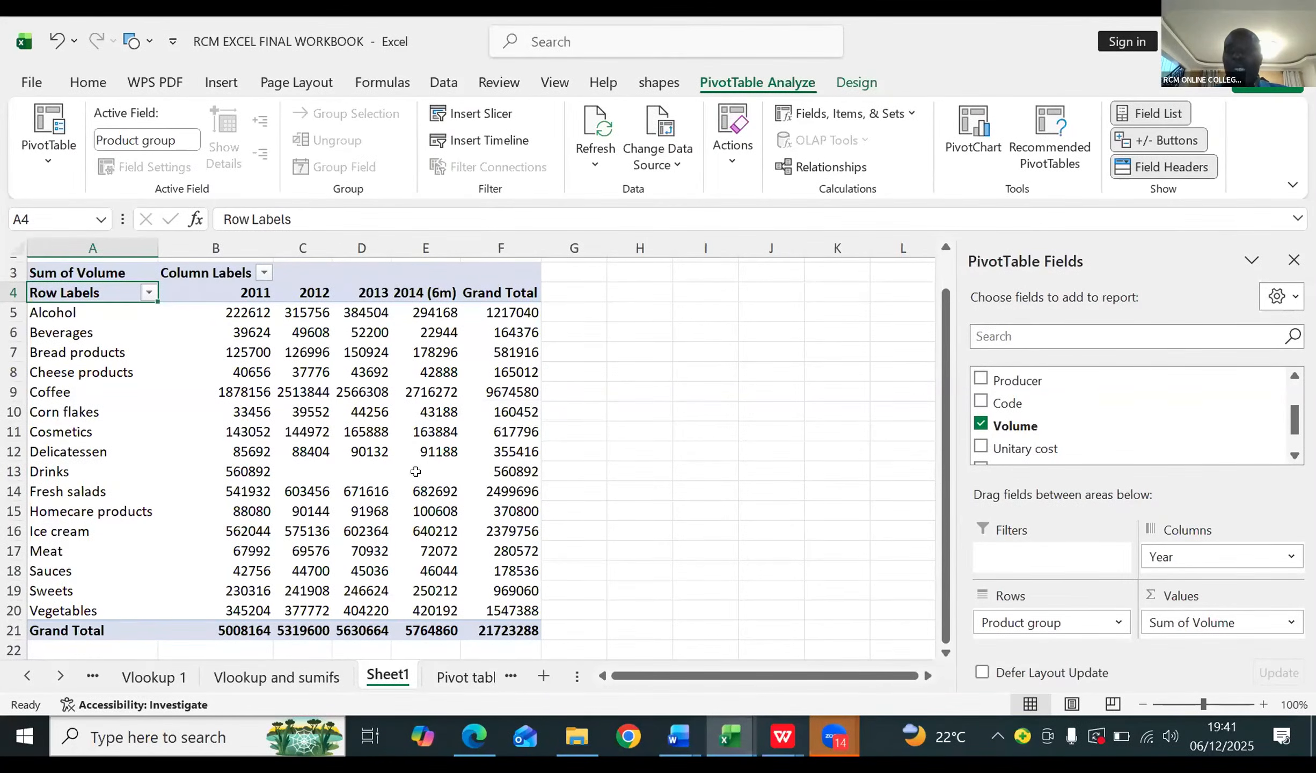
# Step: Insert a Clustered Column PivotChart for the PivotTable and, with the field list closed, place it to the right of the table
pyautogui.click(973, 131)
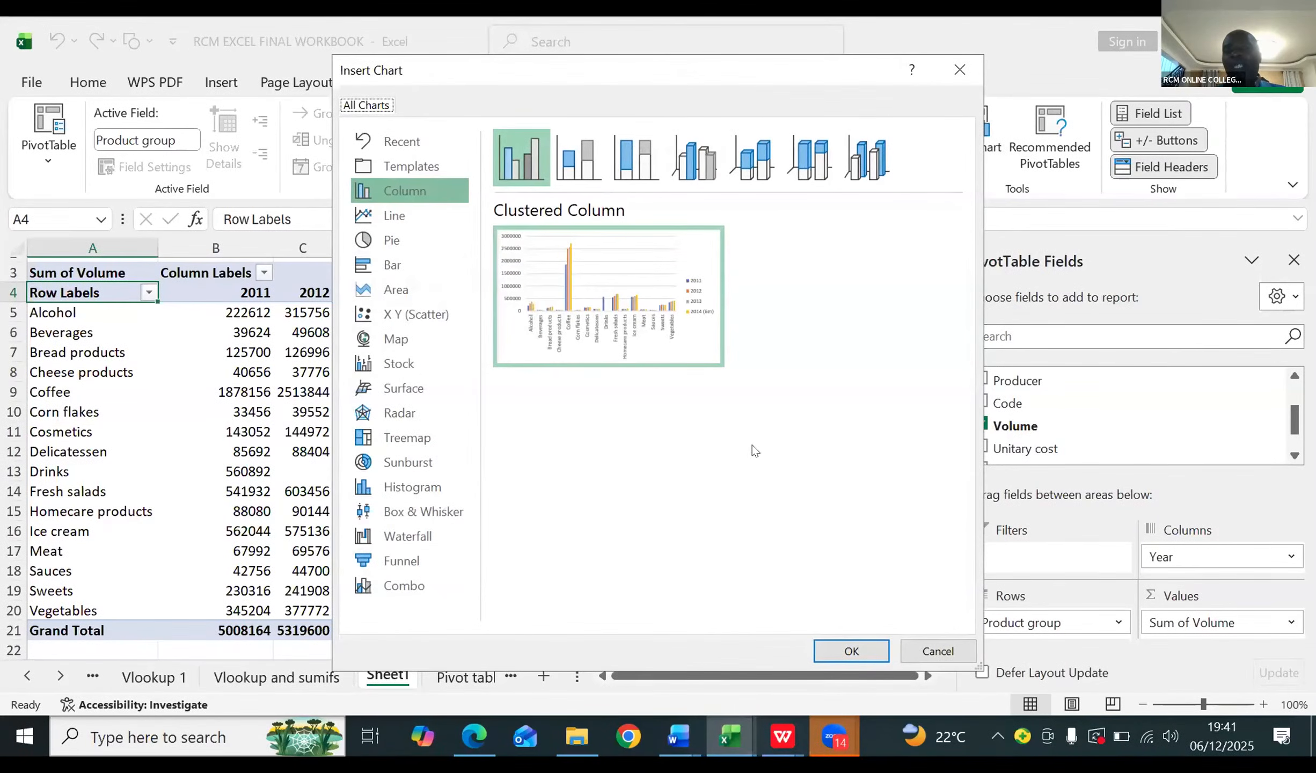
pyautogui.click(852, 649)
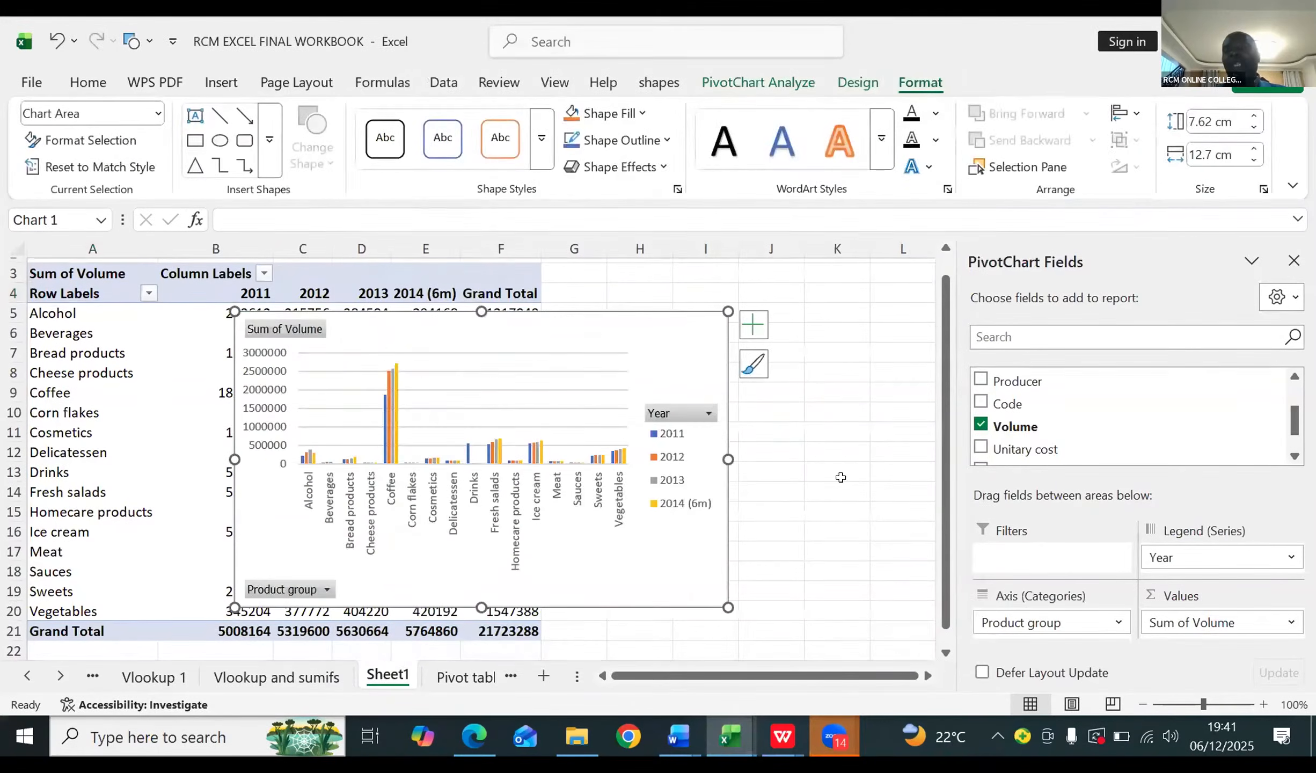
pyautogui.click(1294, 261)
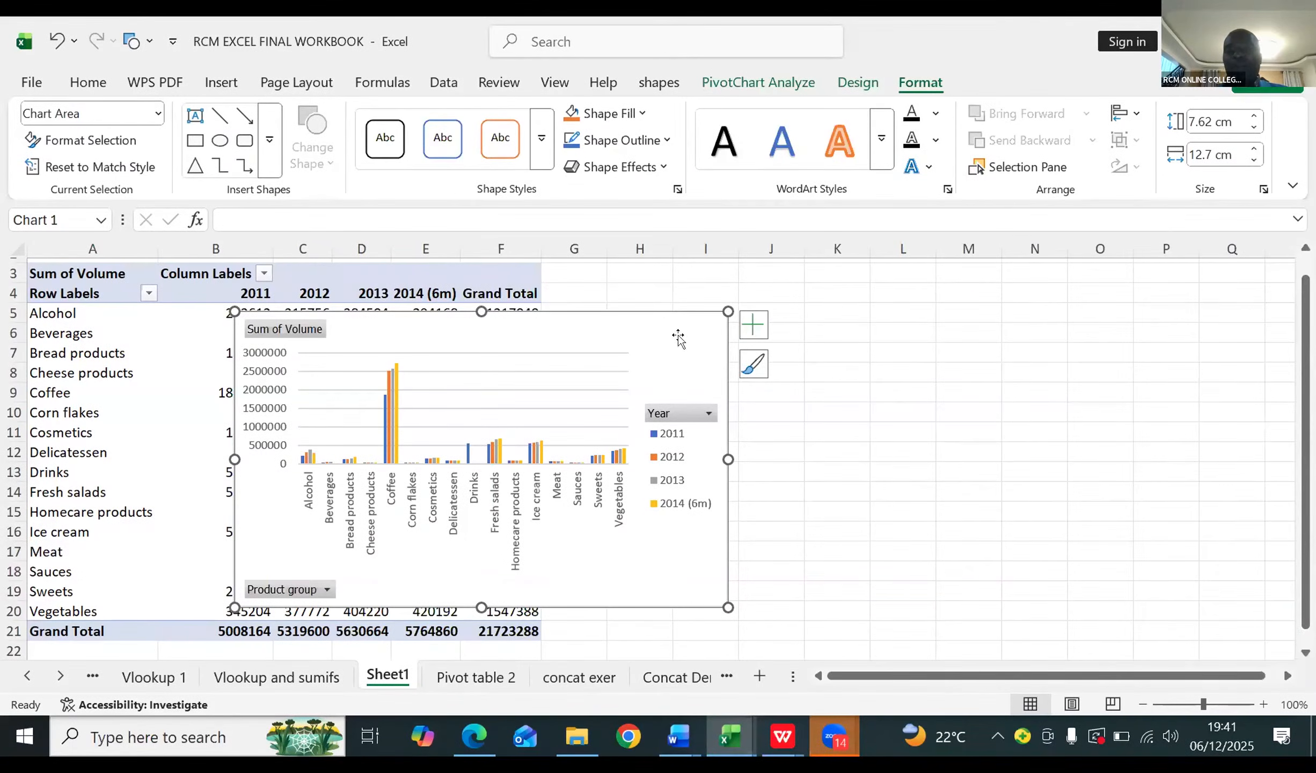
pyautogui.moveTo(678, 335); pyautogui.dragTo(1001, 292)
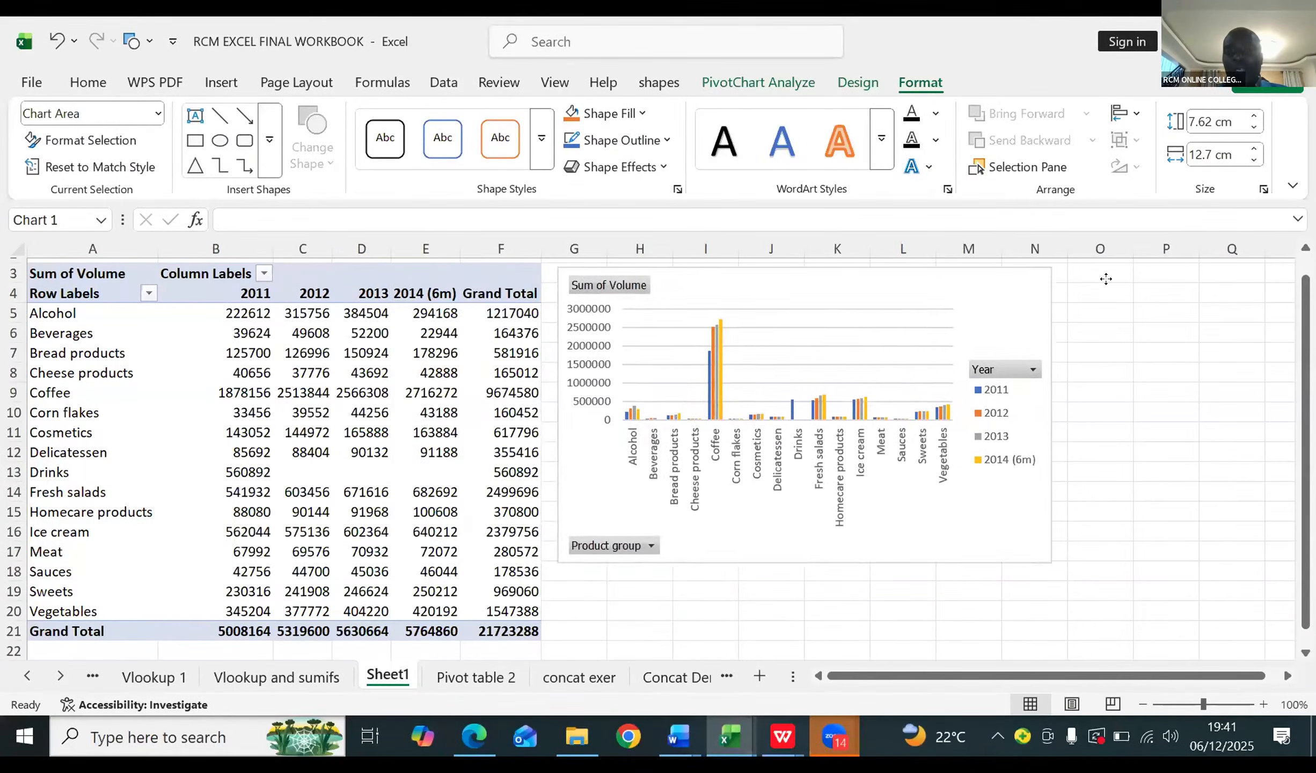
pyautogui.moveTo(1106, 278); pyautogui.dragTo(1108, 282)
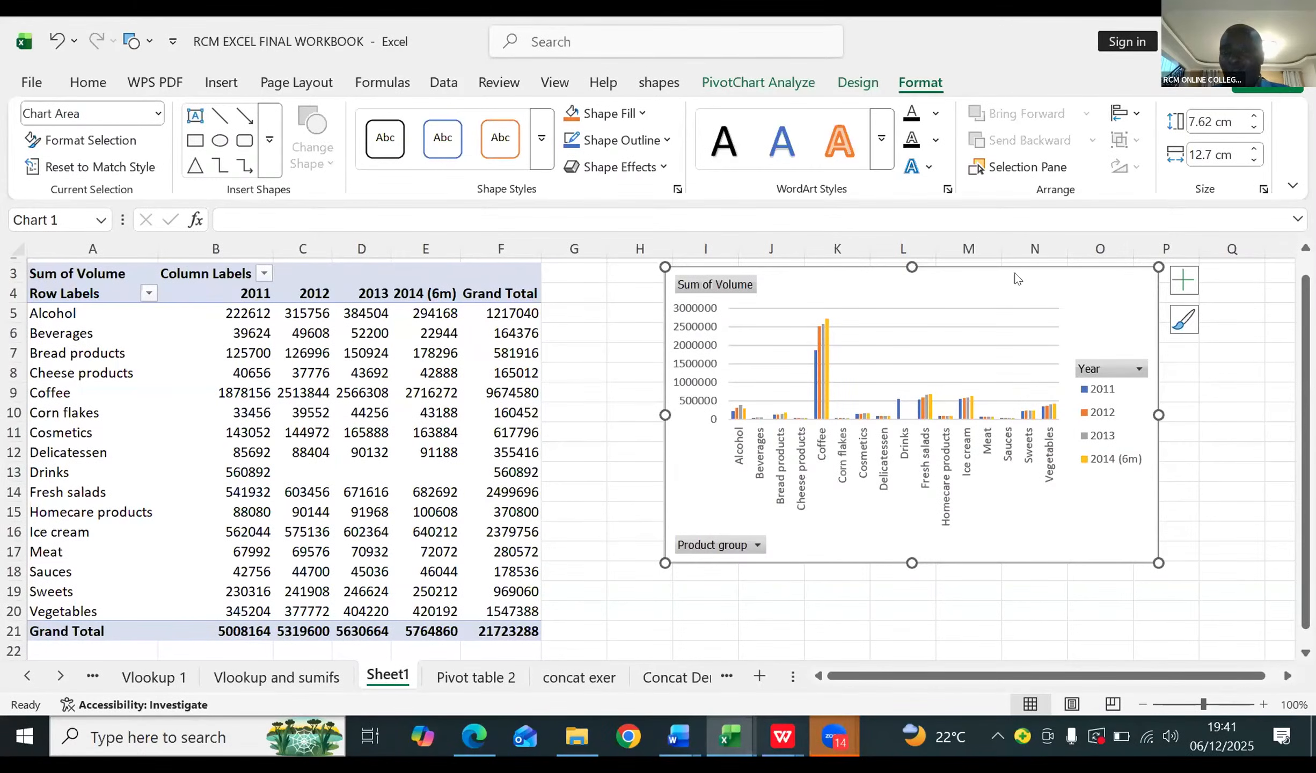
# Step: Filter the PivotChart's Product group to show only Alcohol and Coffee
pyautogui.click(757, 546)
pyautogui.click(758, 547)
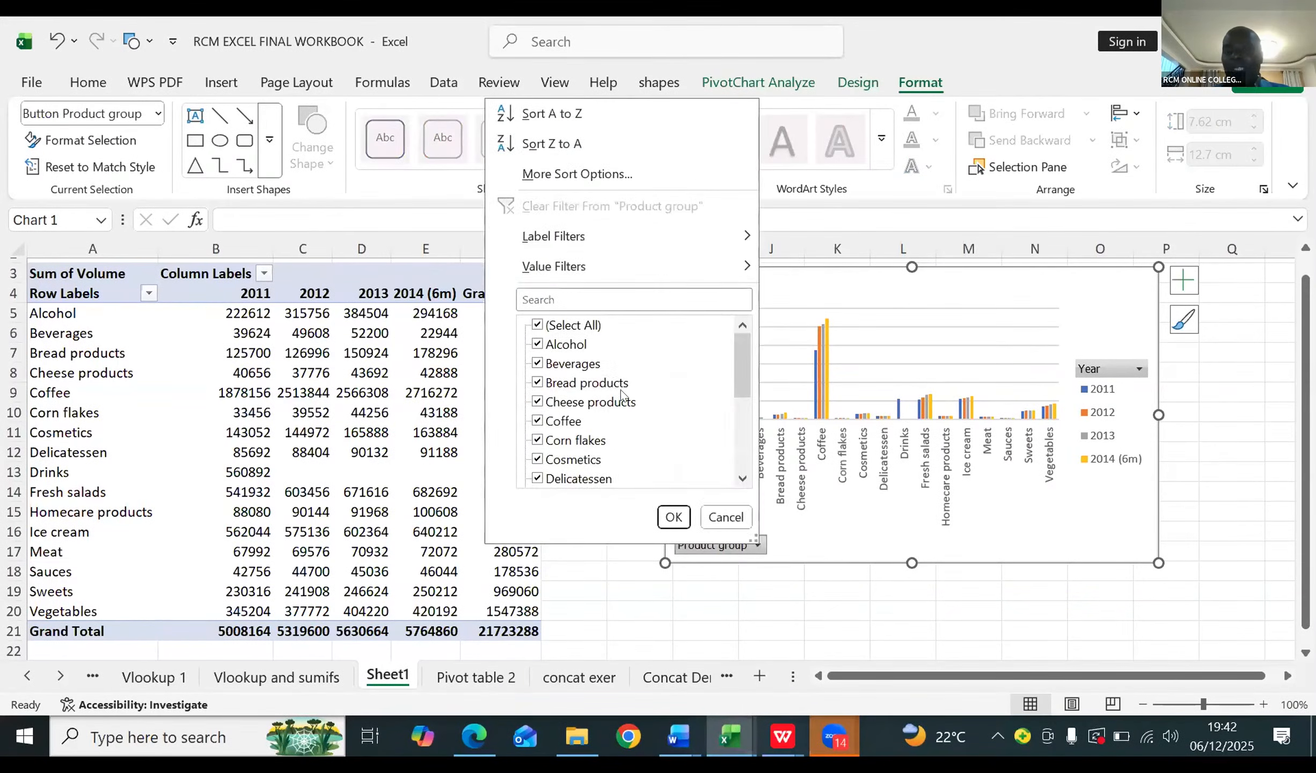
pyautogui.click(536, 325)
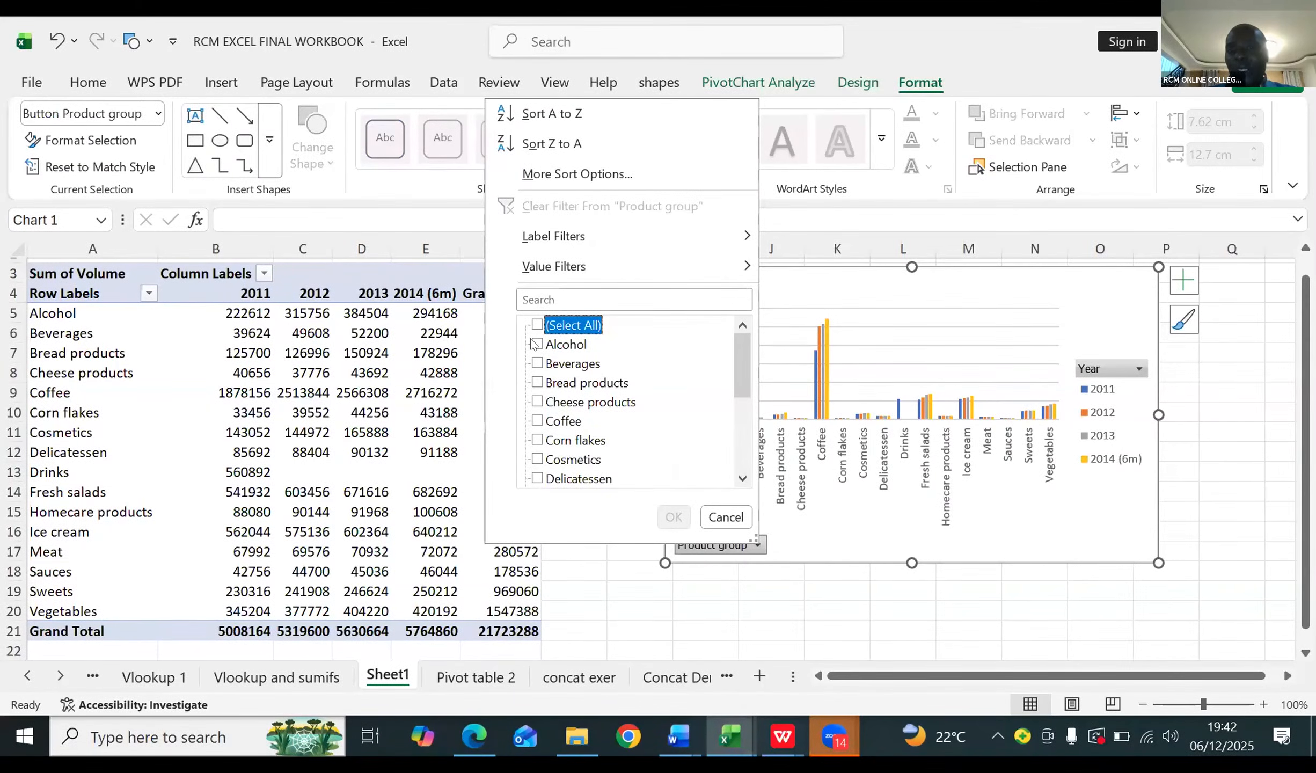
pyautogui.click(537, 344)
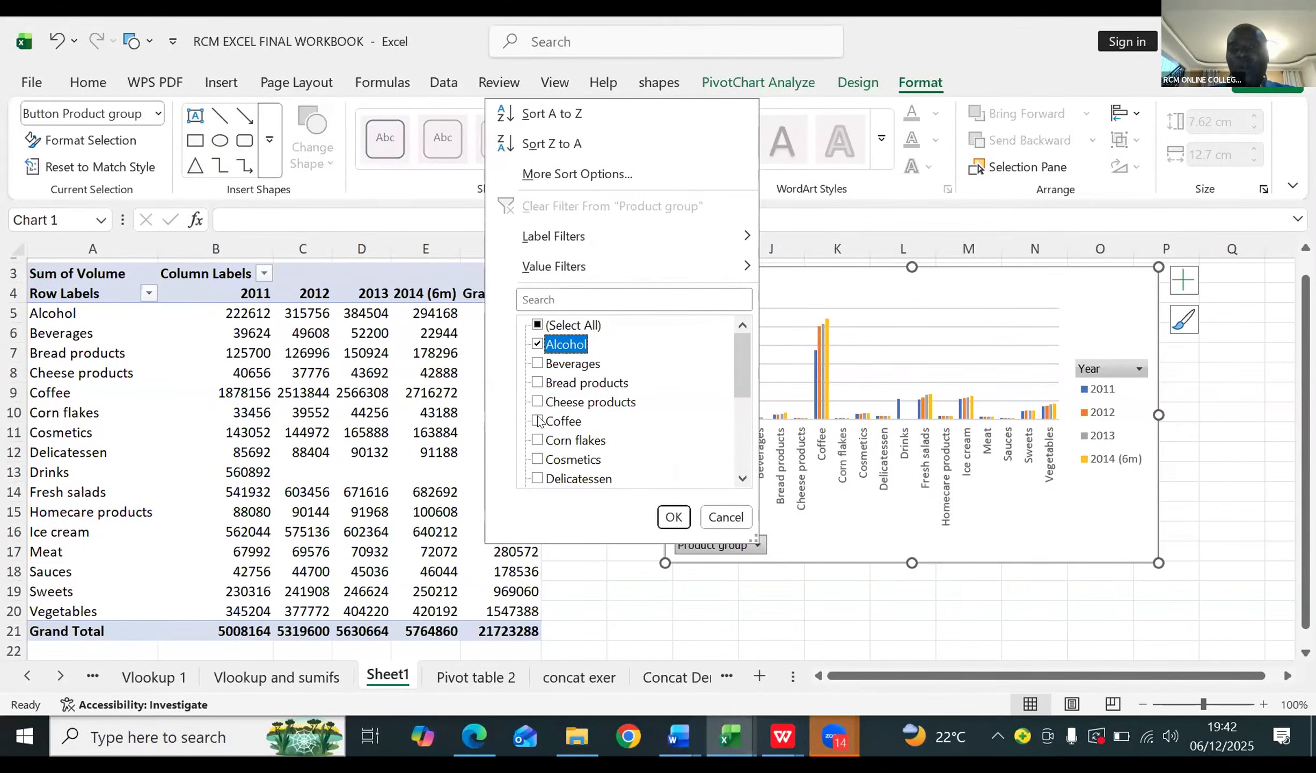
pyautogui.click(539, 421)
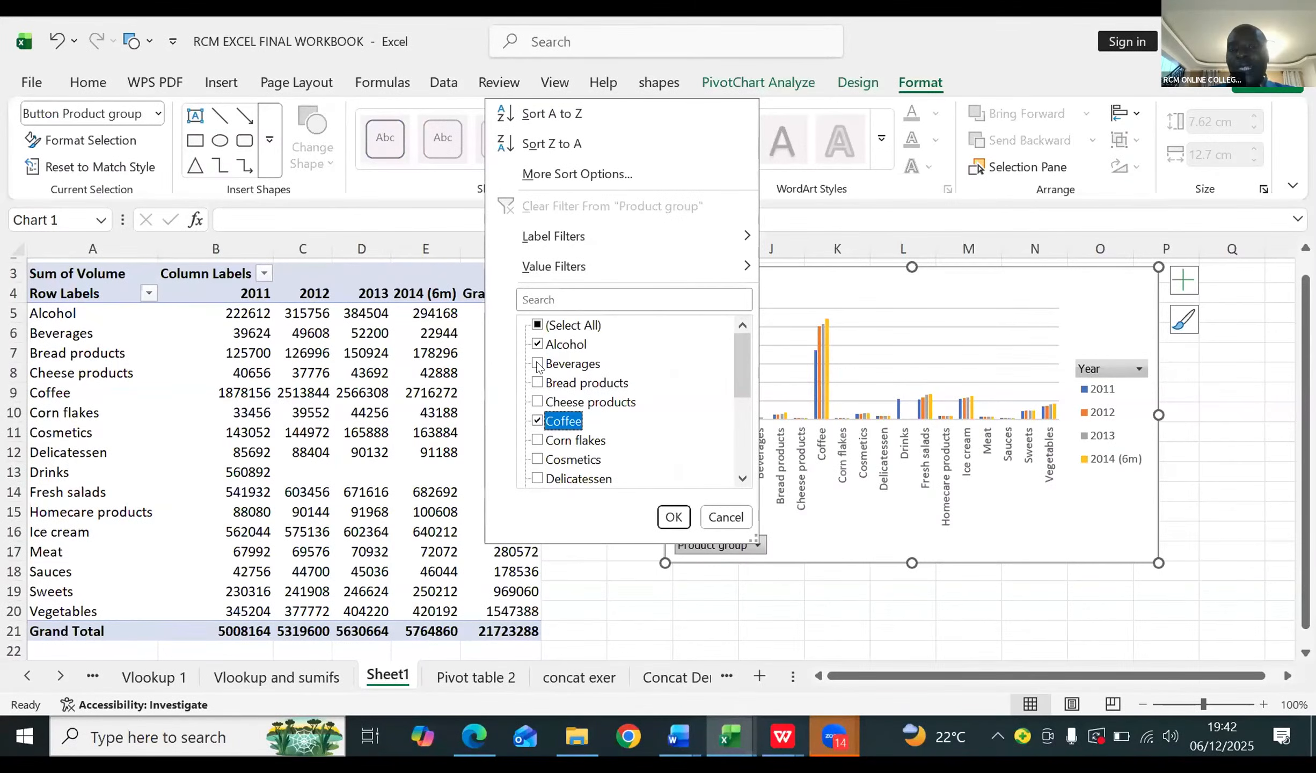
pyautogui.click(674, 516)
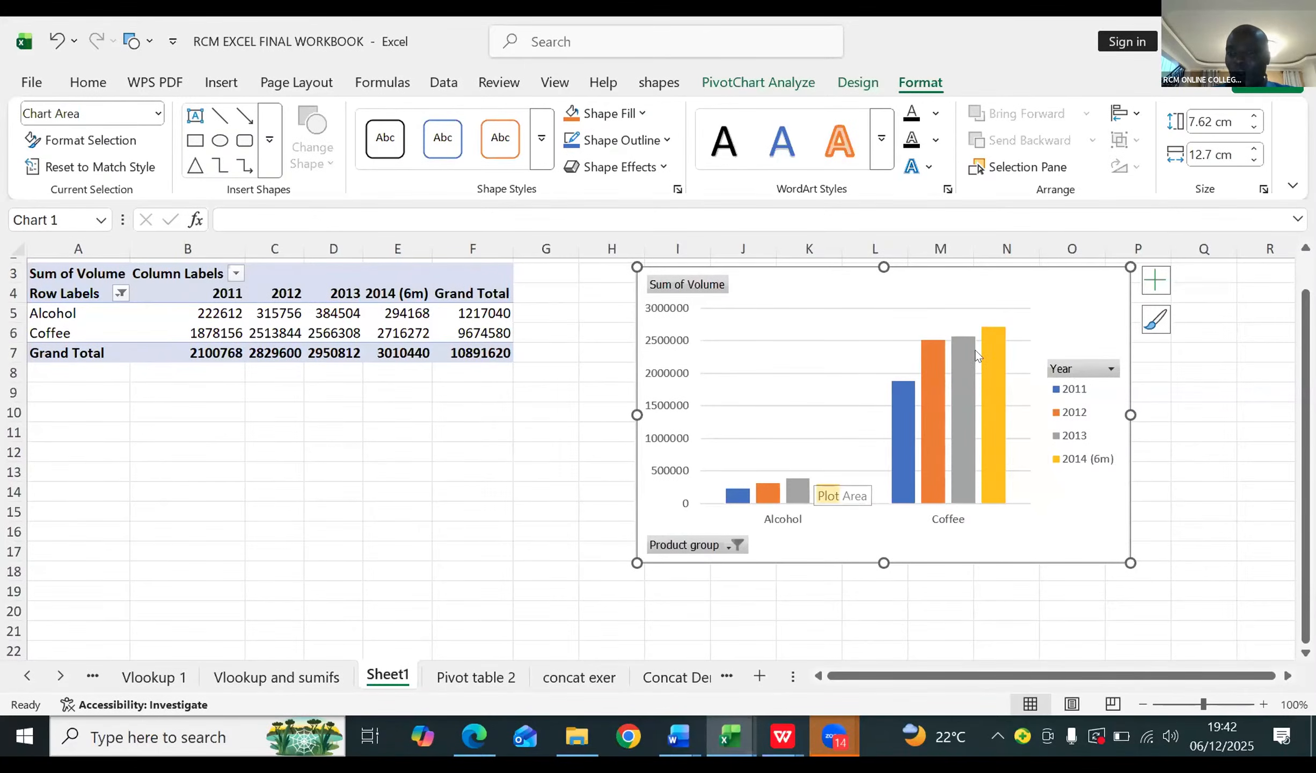
pyautogui.moveTo(976, 355)
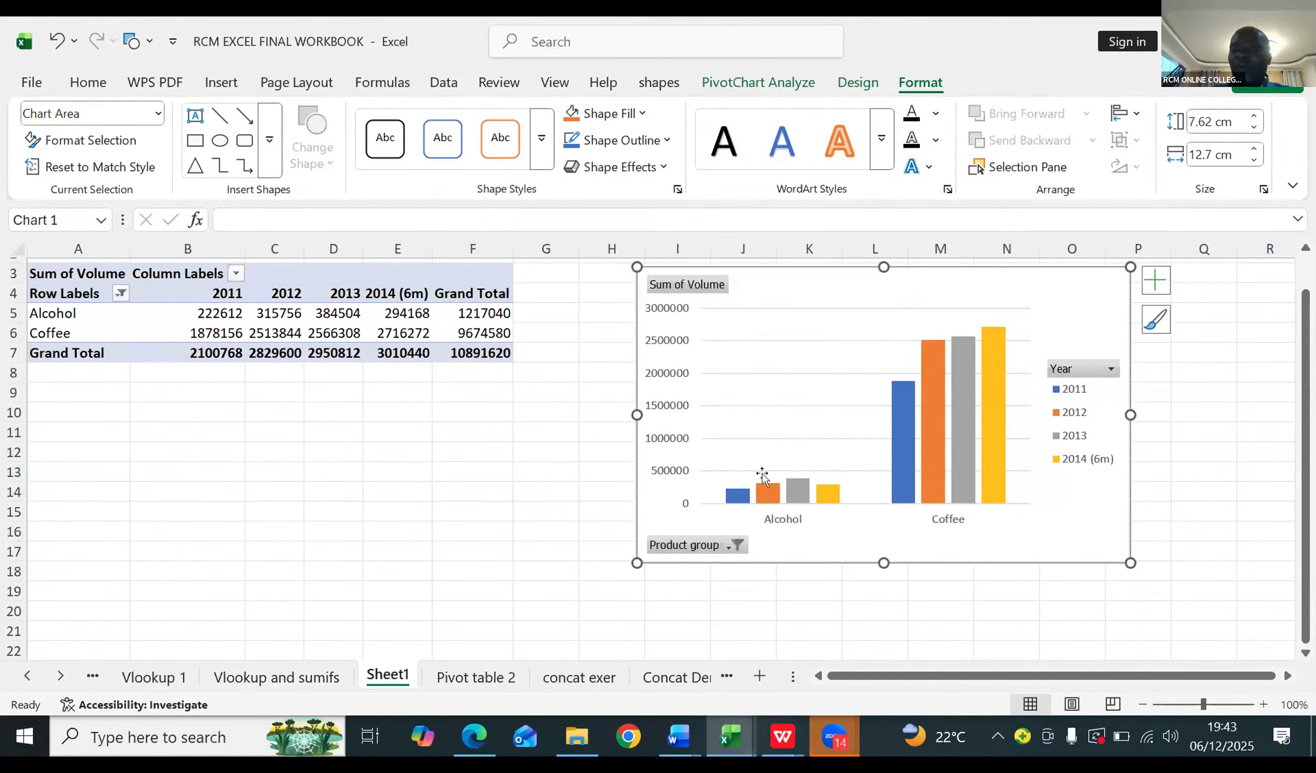
pyautogui.moveTo(794, 477)
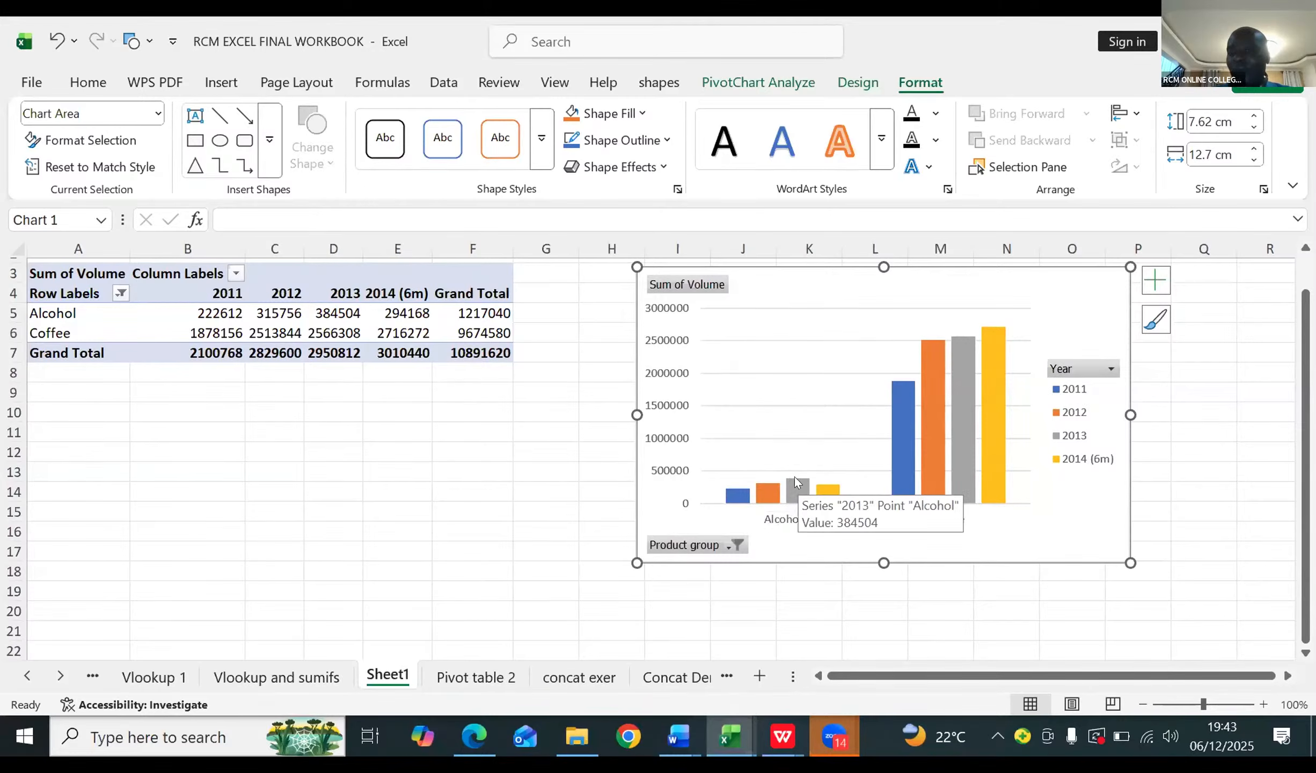
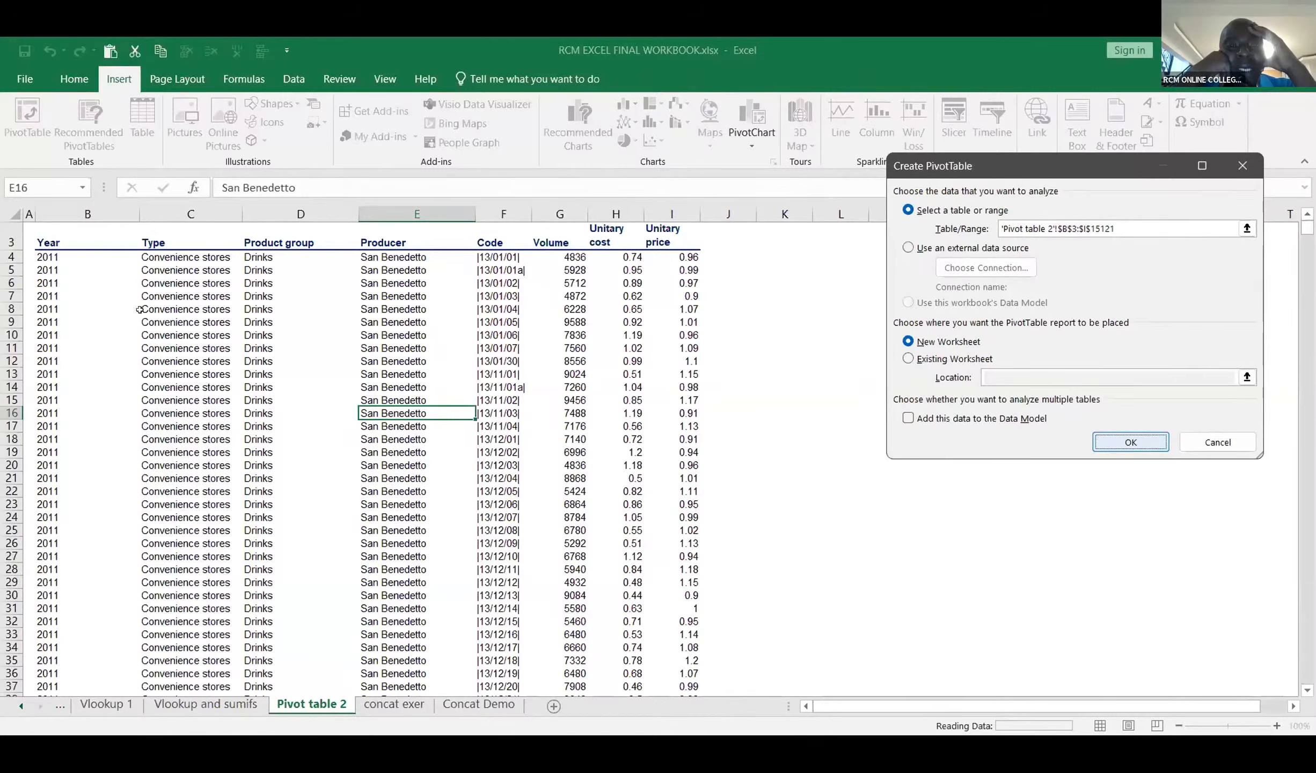
# Step: Create a PivotTable on a new worksheet from the Pivot table 2 range B3:I15121
pyautogui.press('Return')
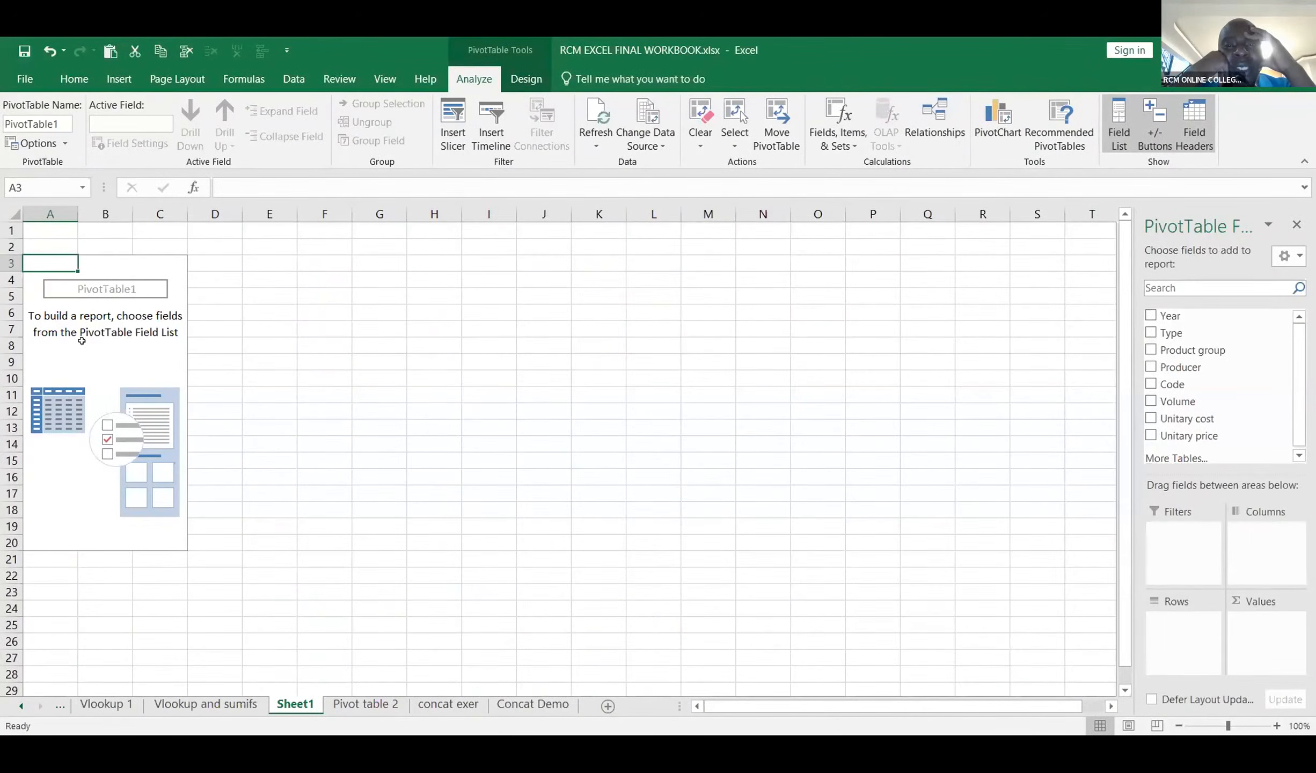
pyautogui.click(81, 341)
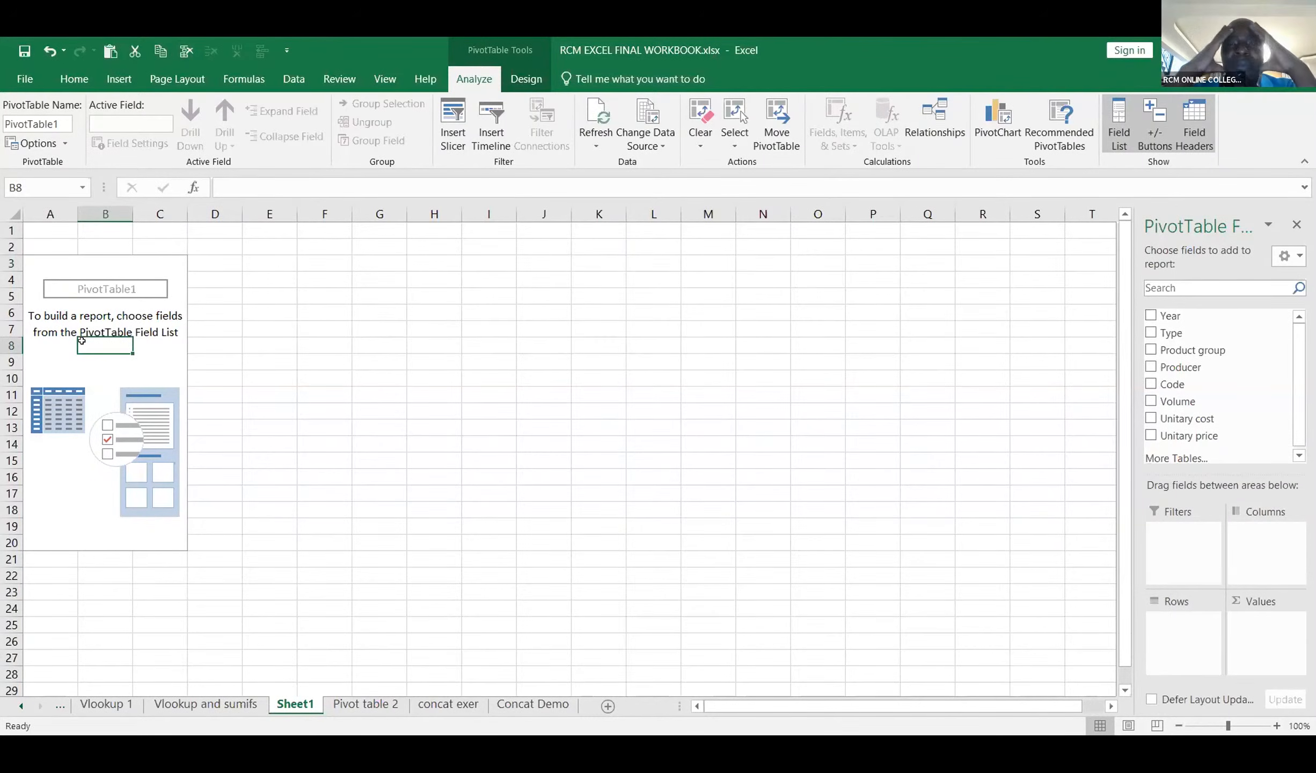
pyautogui.click(105, 287)
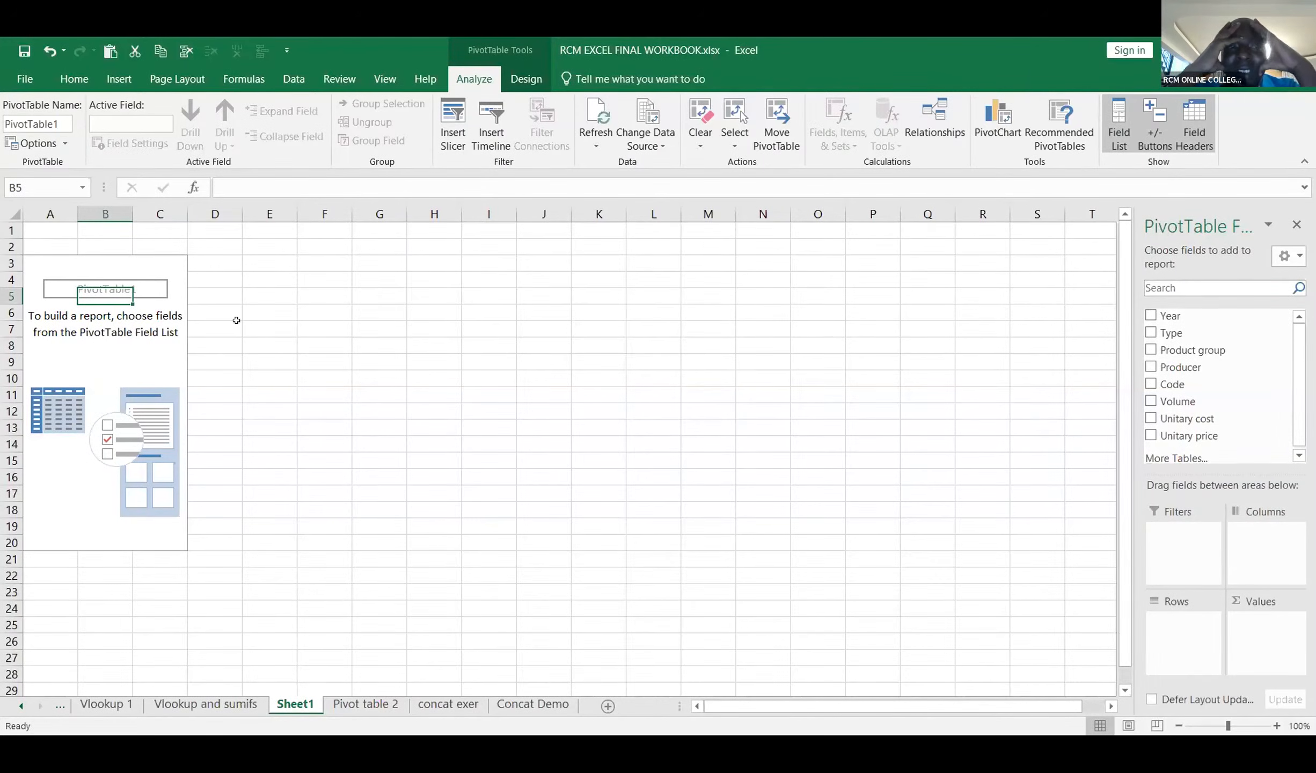
pyautogui.click(259, 276)
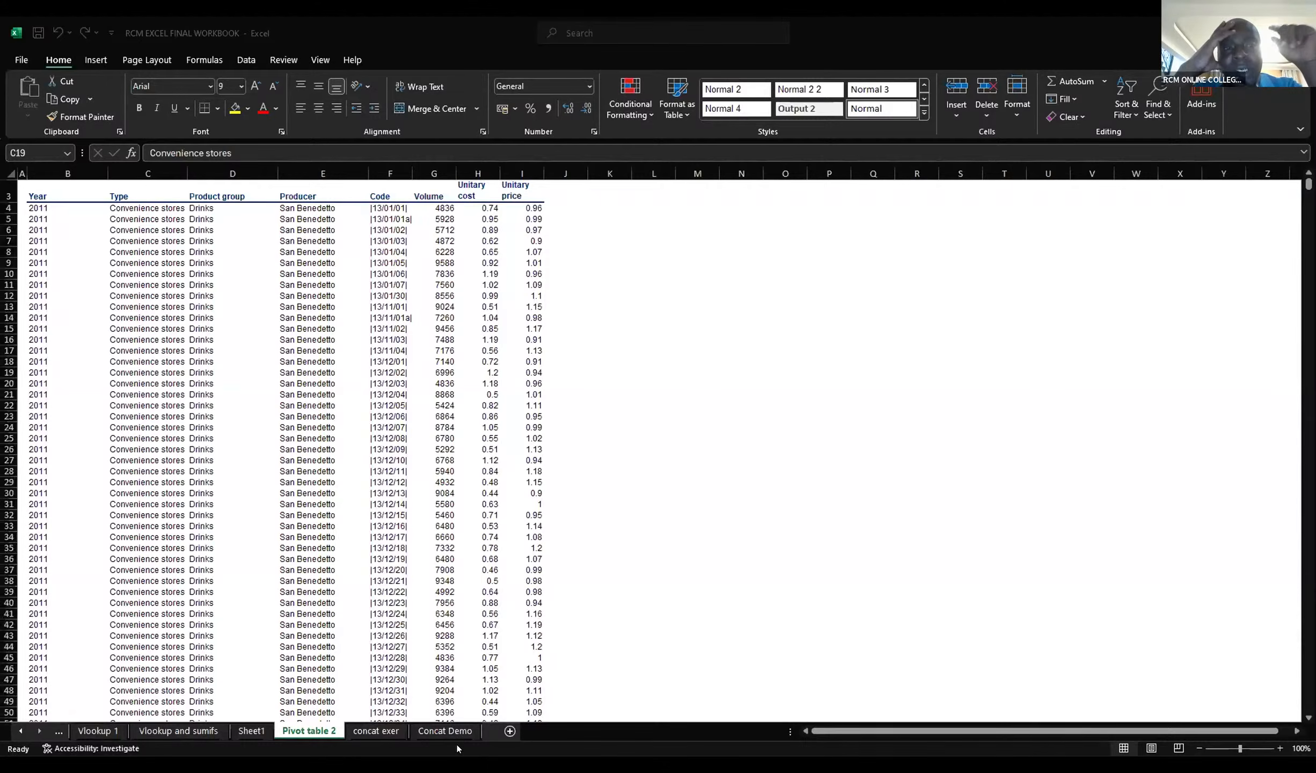
# Step: Switch to the RCM EXCEL FINAL WORKBOOK window and insert a PivotTable of the Pivot table 2 data on a new worksheet
pyautogui.press('super')
pyautogui.click(584, 743)
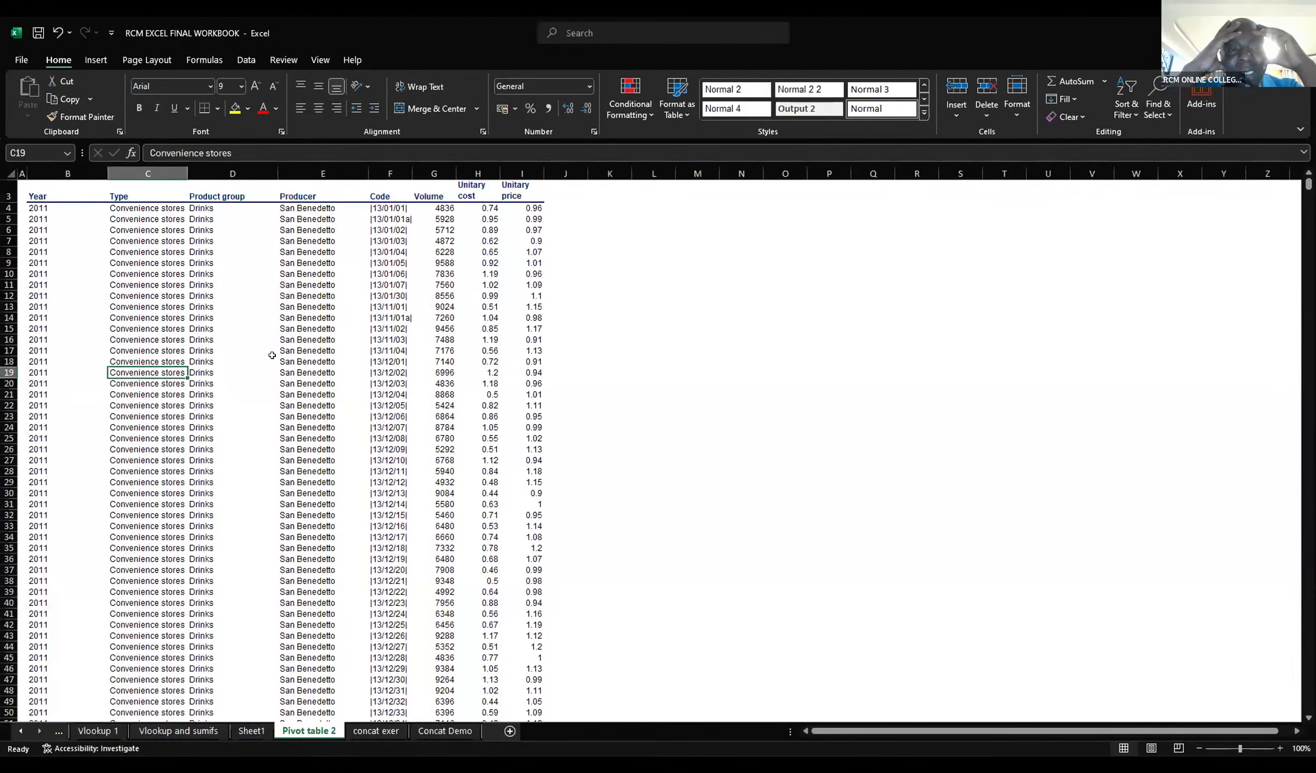
pyautogui.click(141, 339)
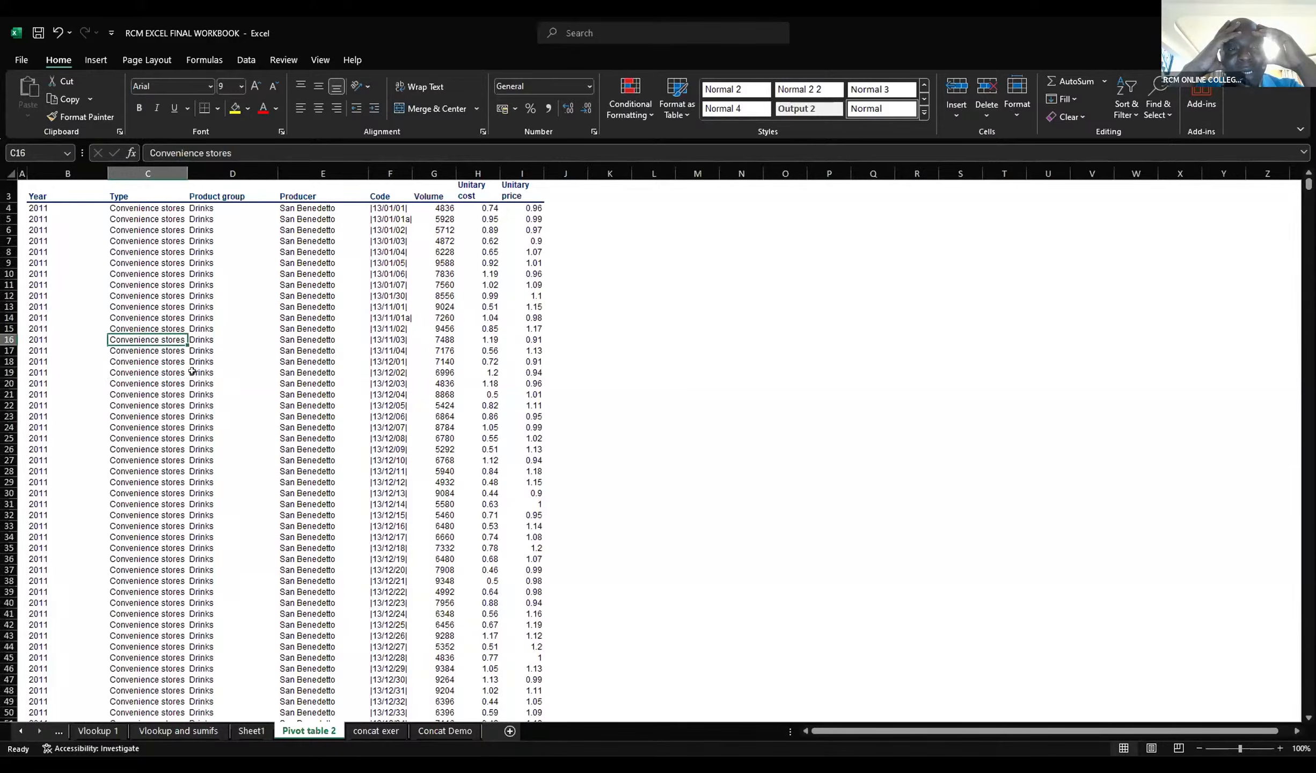
pyautogui.click(167, 383)
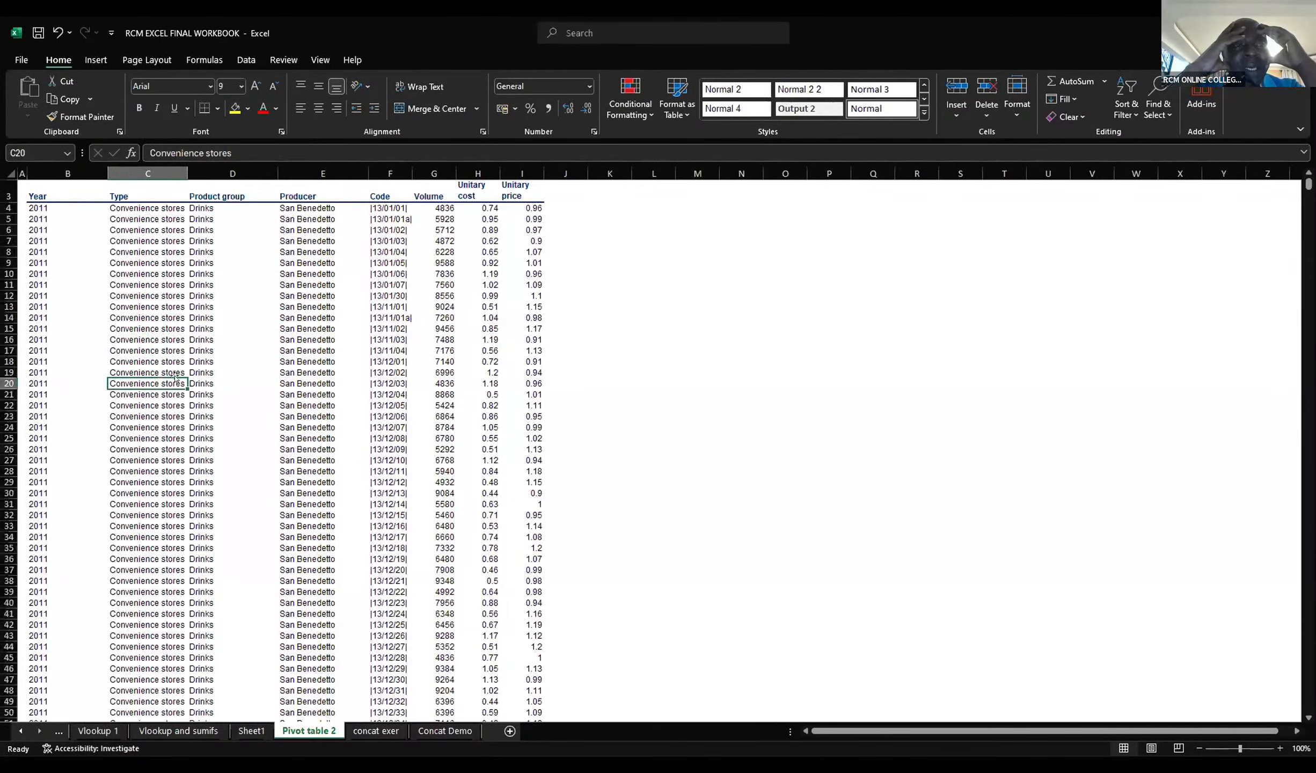
pyautogui.click(100, 58)
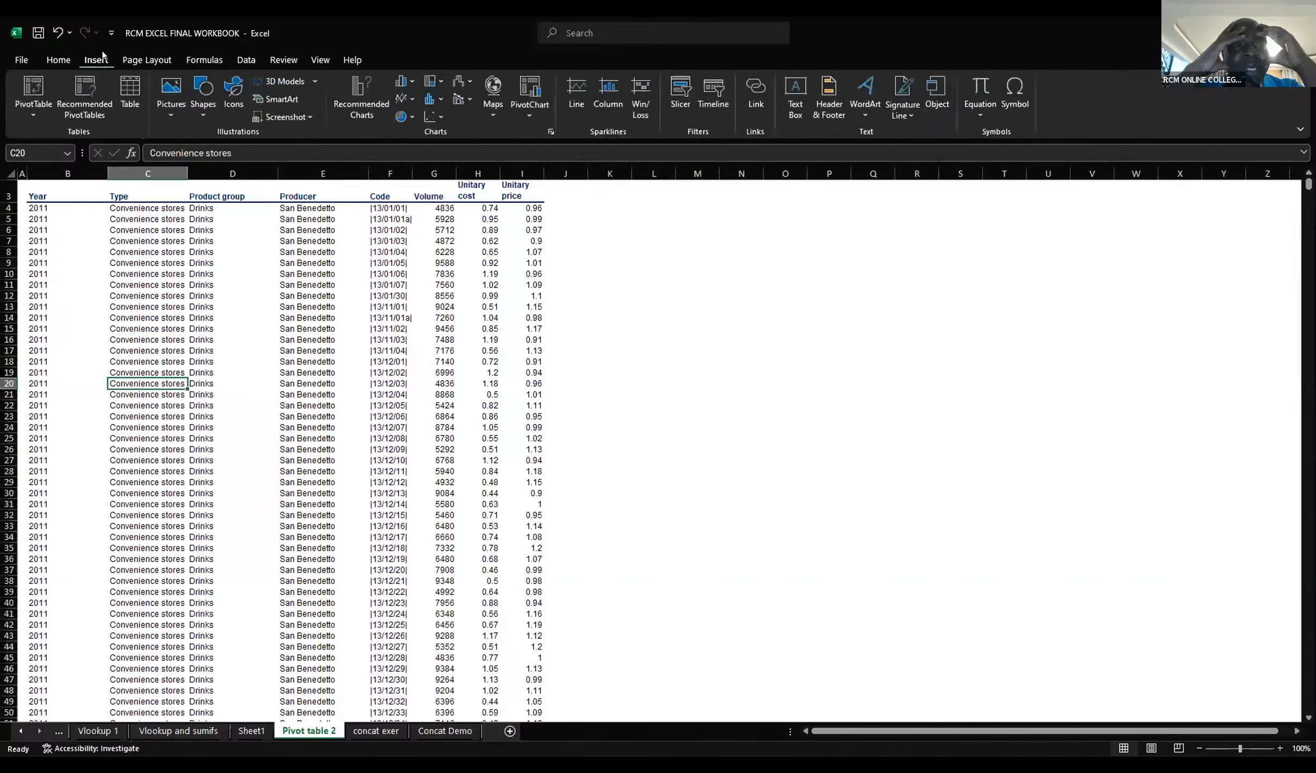
pyautogui.click(25, 90)
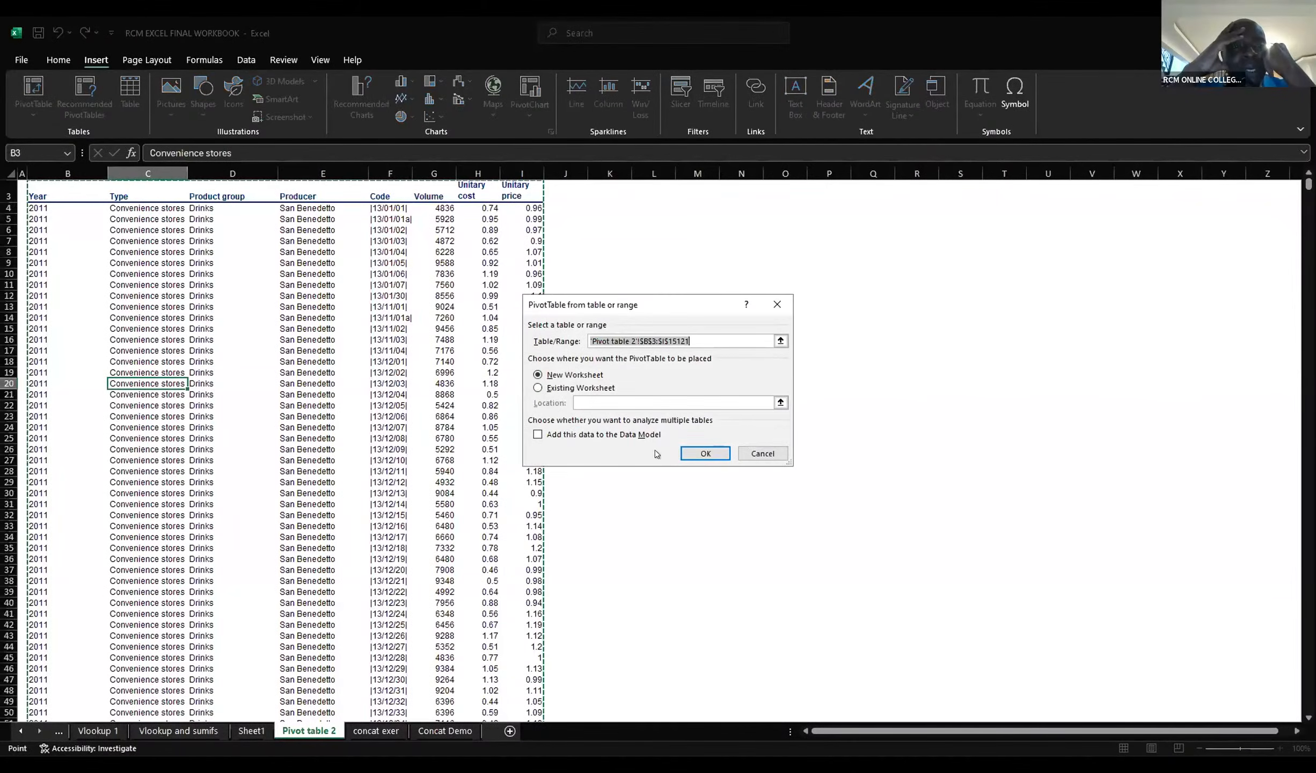
pyautogui.click(688, 453)
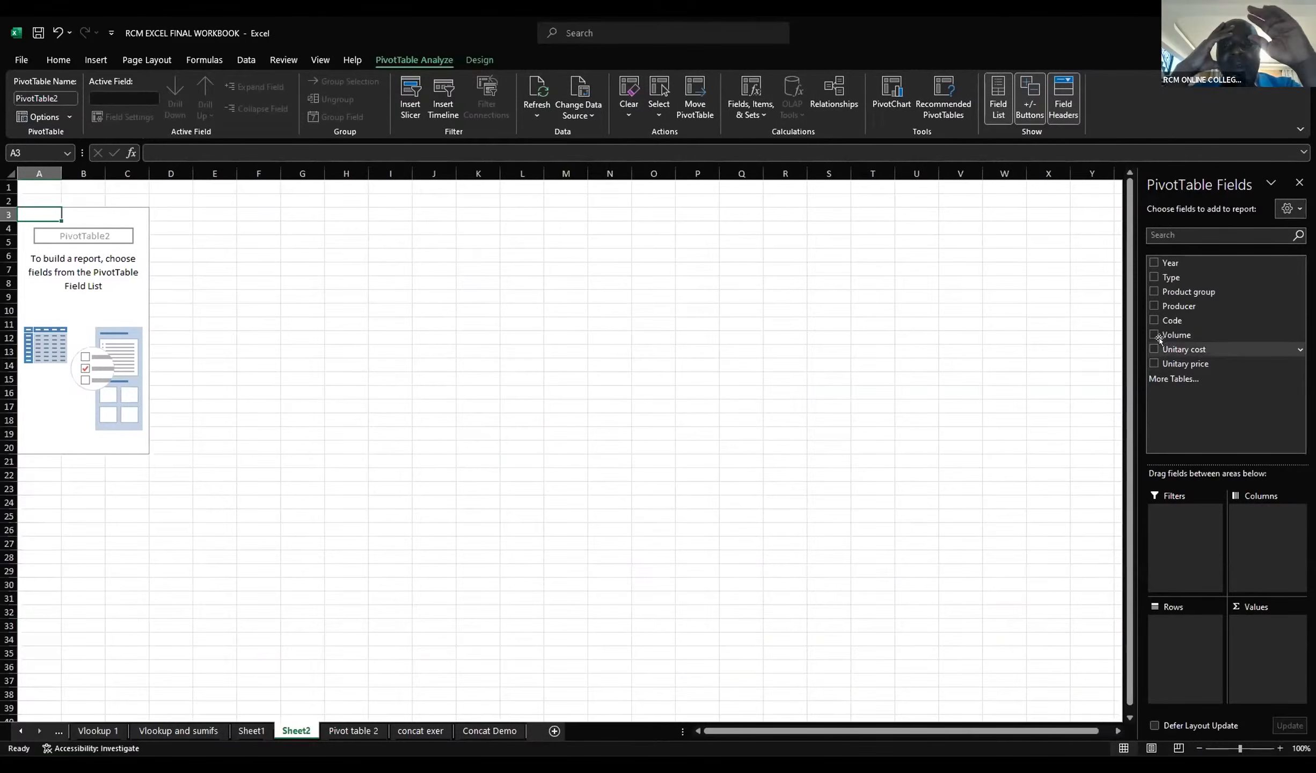
# Step: Add the Volume field to the PivotTable and move it from the rows to the values, undoing the duplicate placement
pyautogui.click(1159, 334)
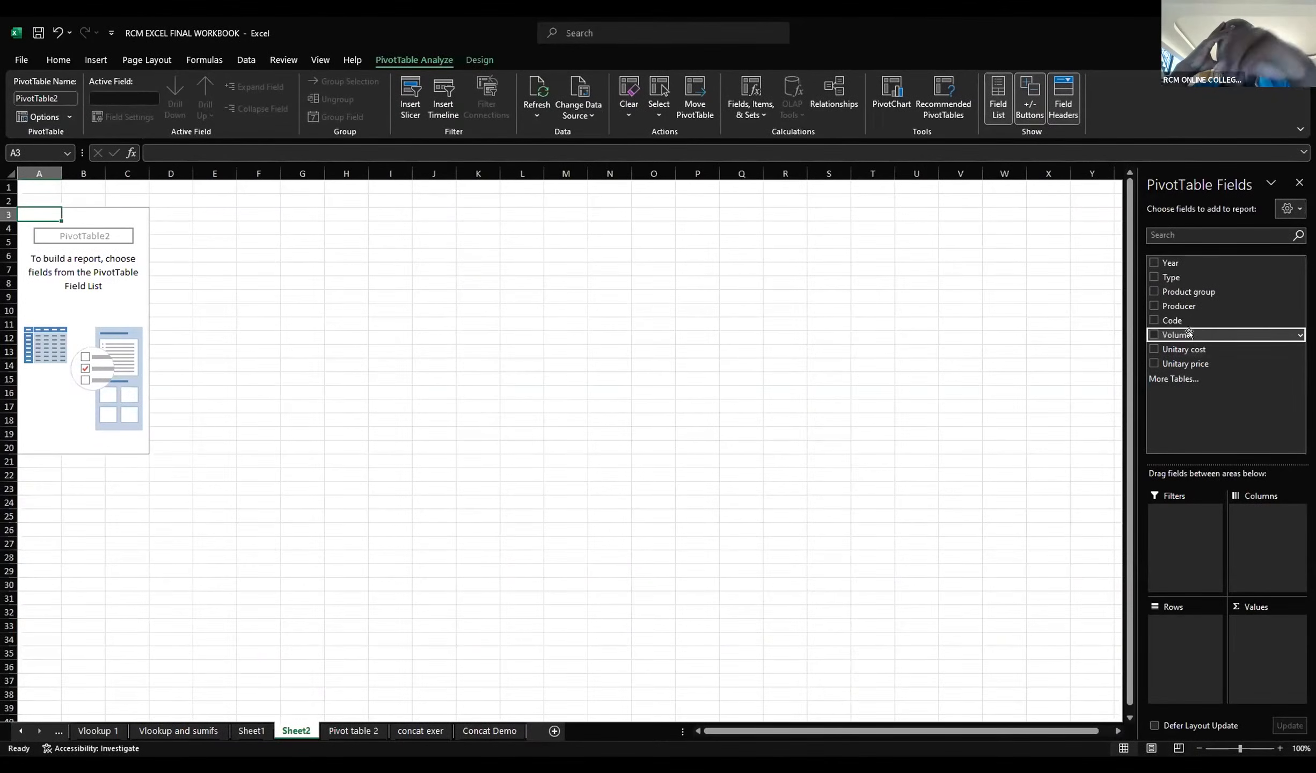
pyautogui.click(1154, 334)
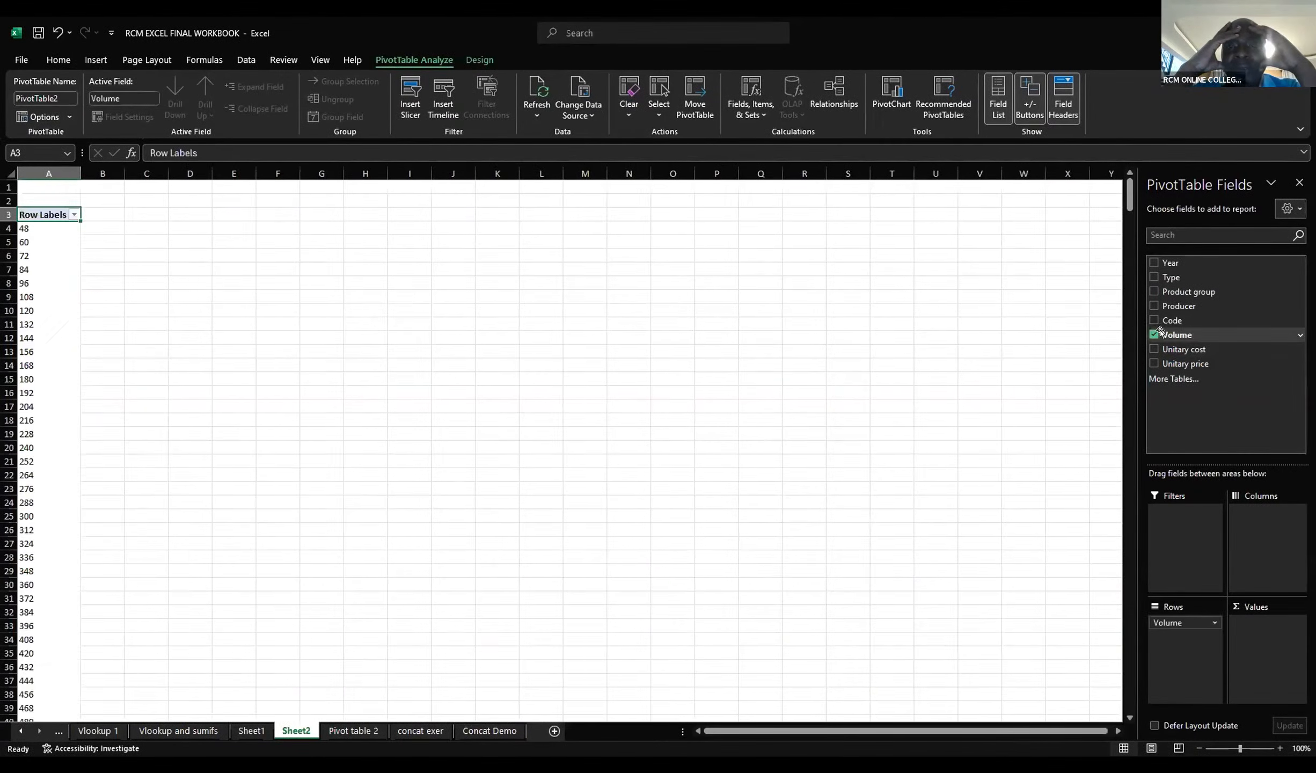
pyautogui.moveTo(1230, 609); pyautogui.dragTo(1250, 639)
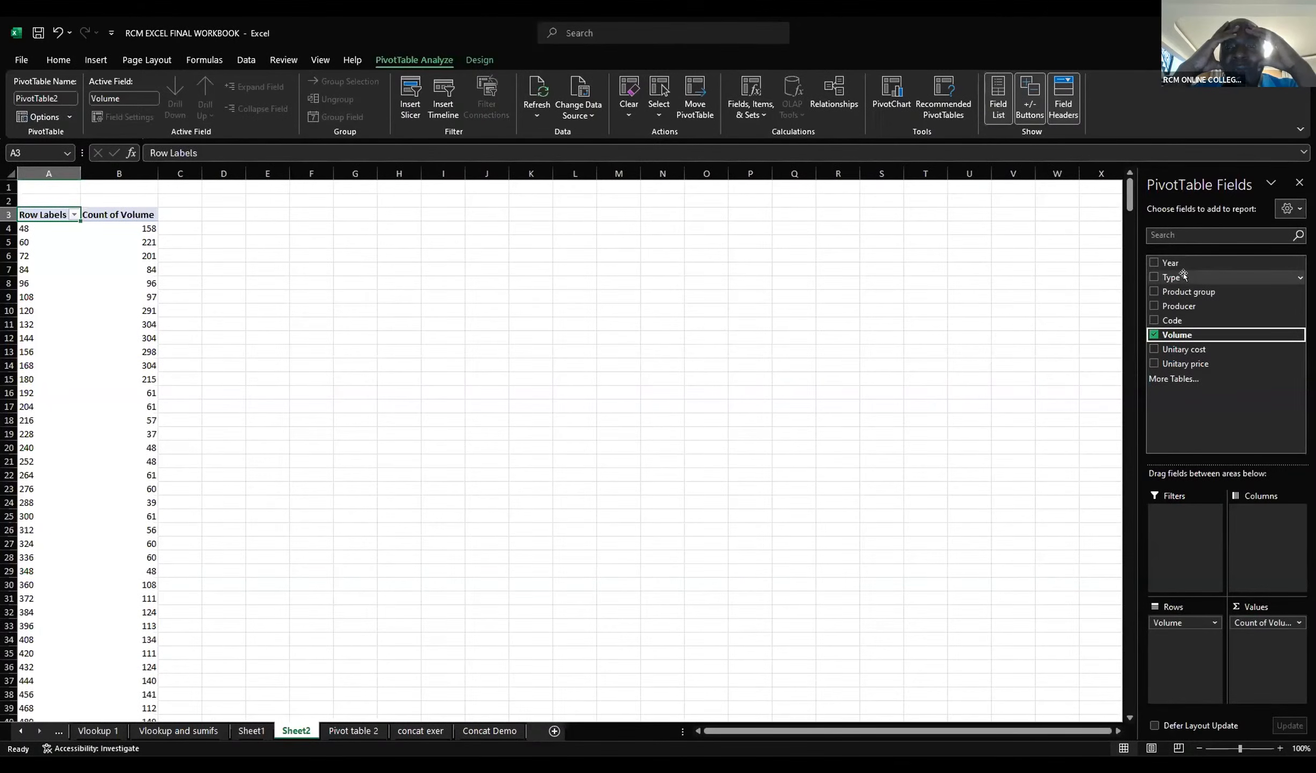
pyautogui.click(56, 32)
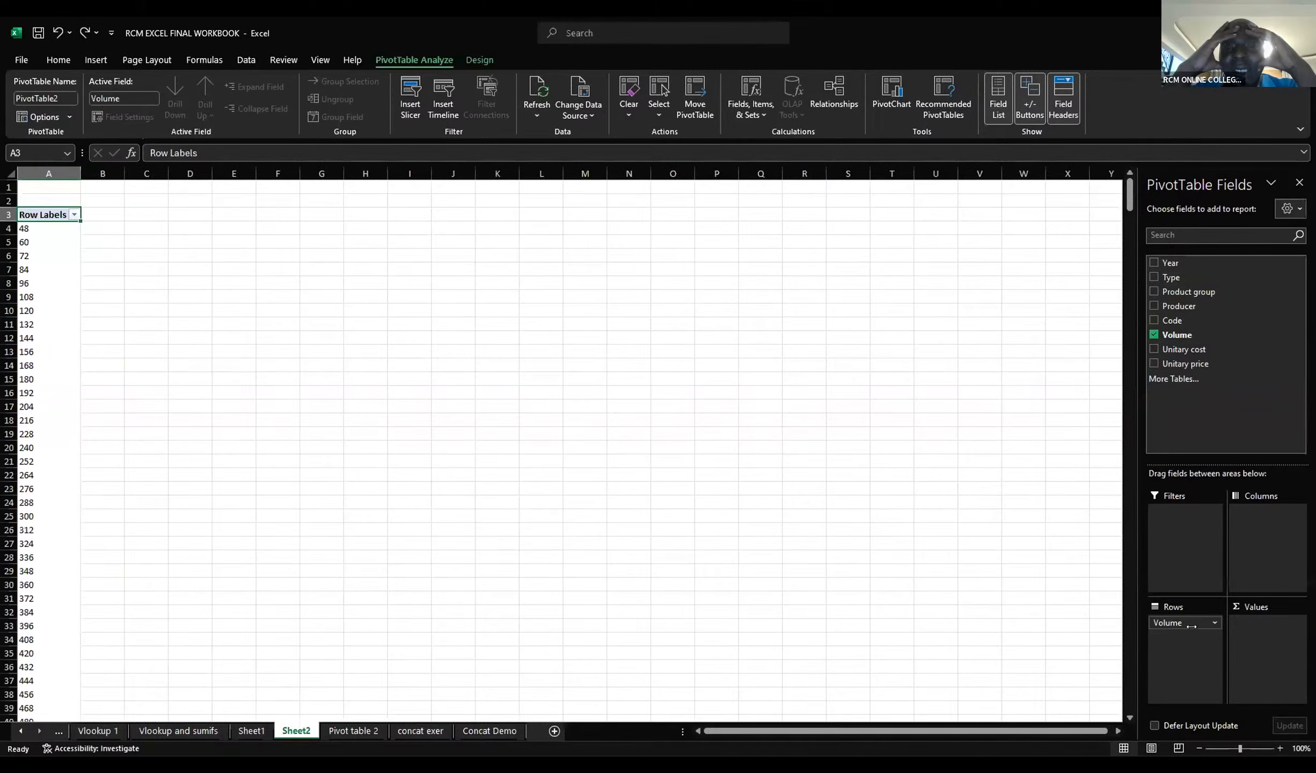
pyautogui.moveTo(1192, 627); pyautogui.dragTo(1253, 661)
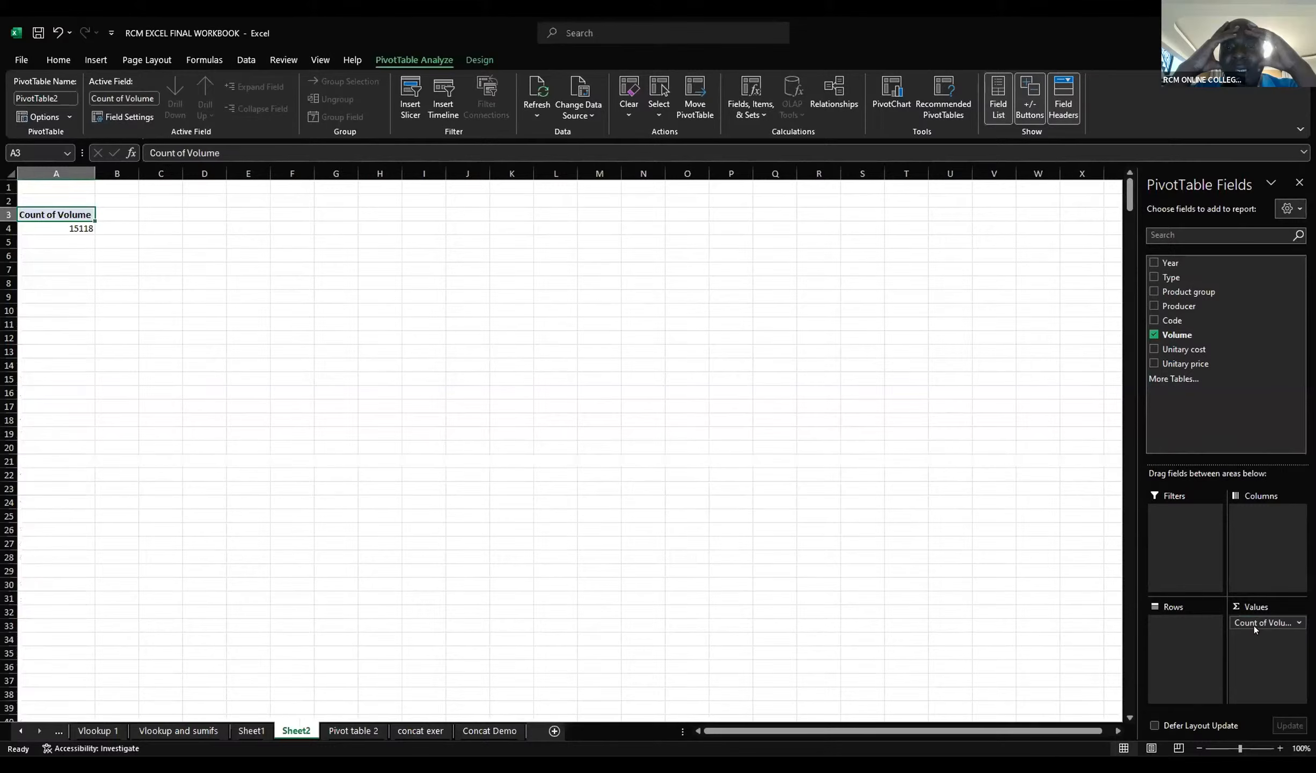
# Step: Summarize the Volume value field by Sum
pyautogui.click(1296, 623)
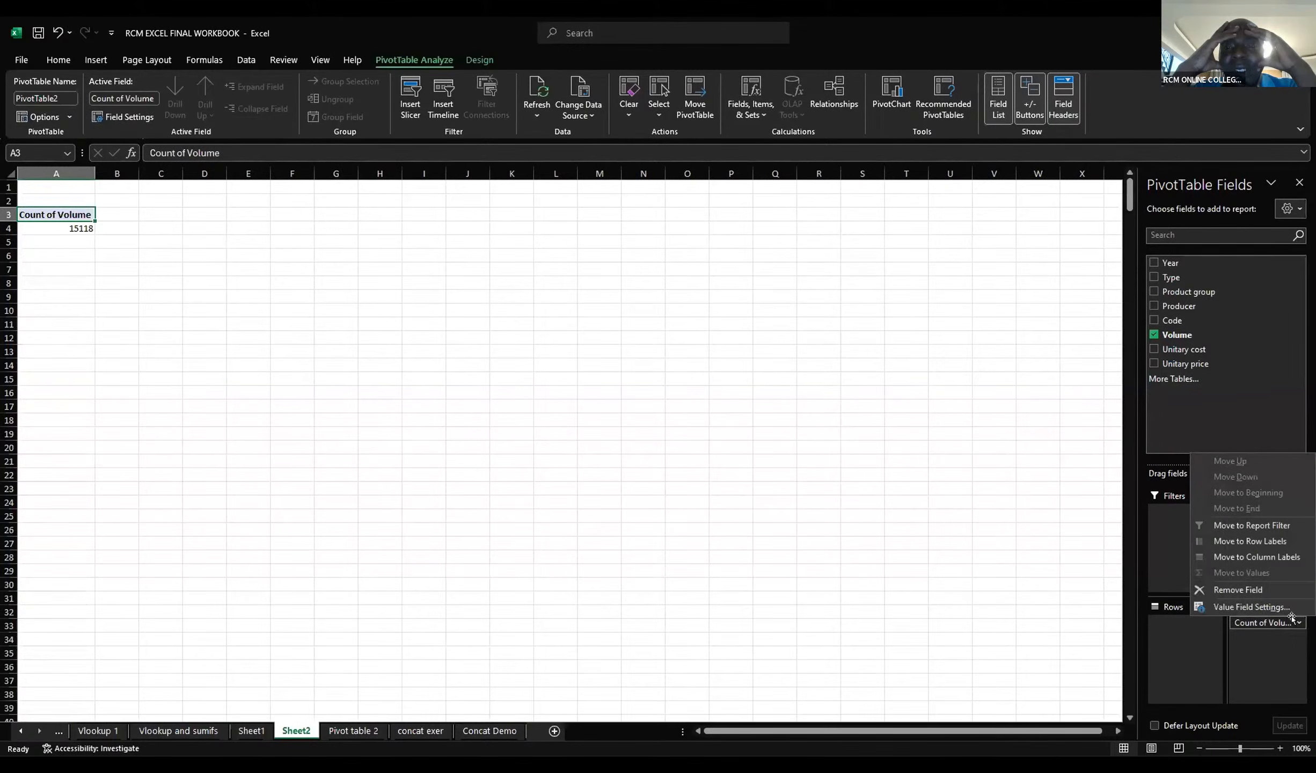
pyautogui.click(1246, 608)
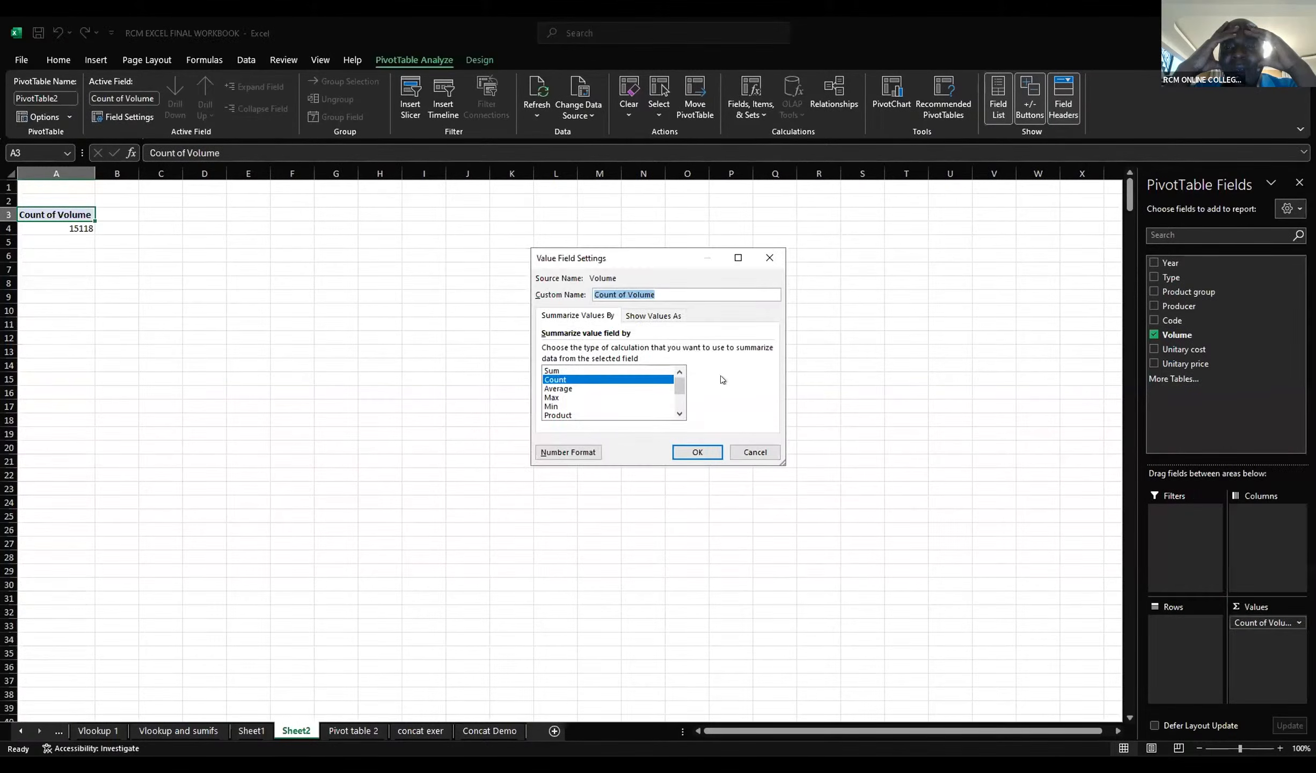
pyautogui.click(551, 371)
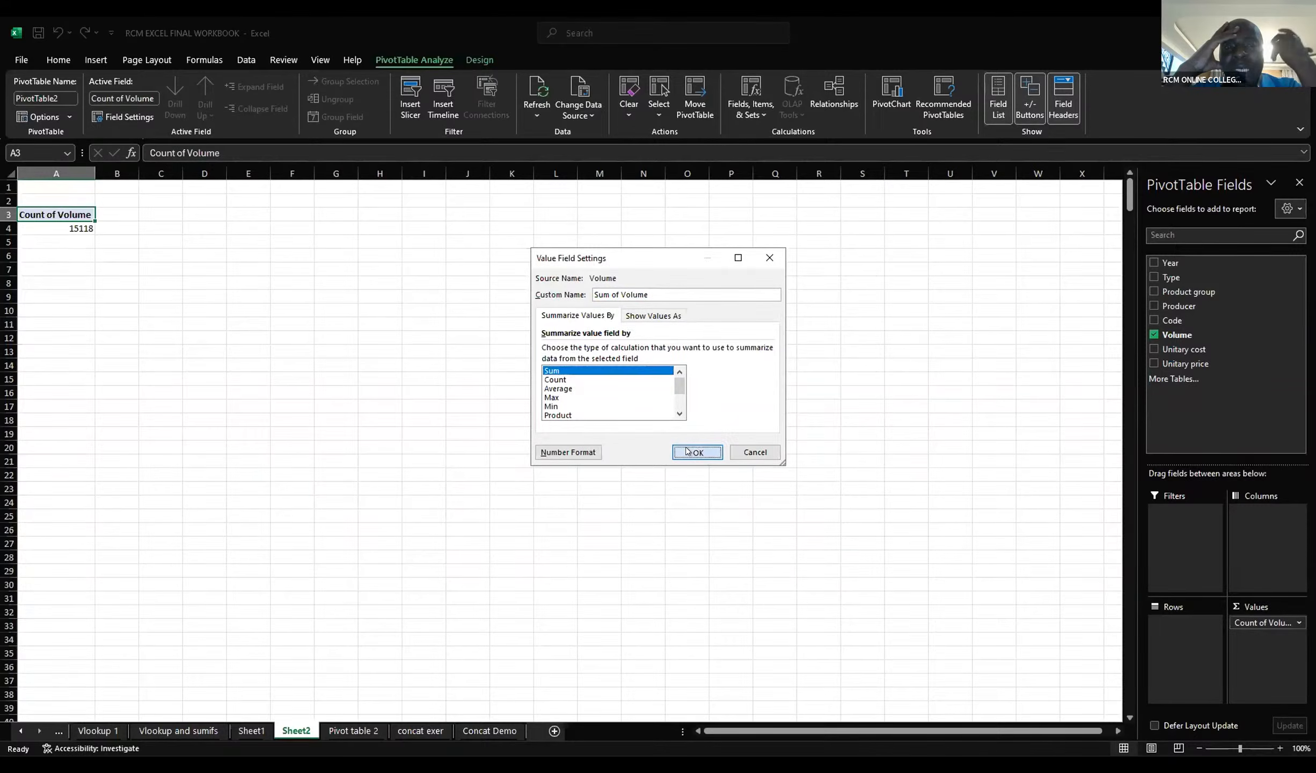
pyautogui.click(685, 447)
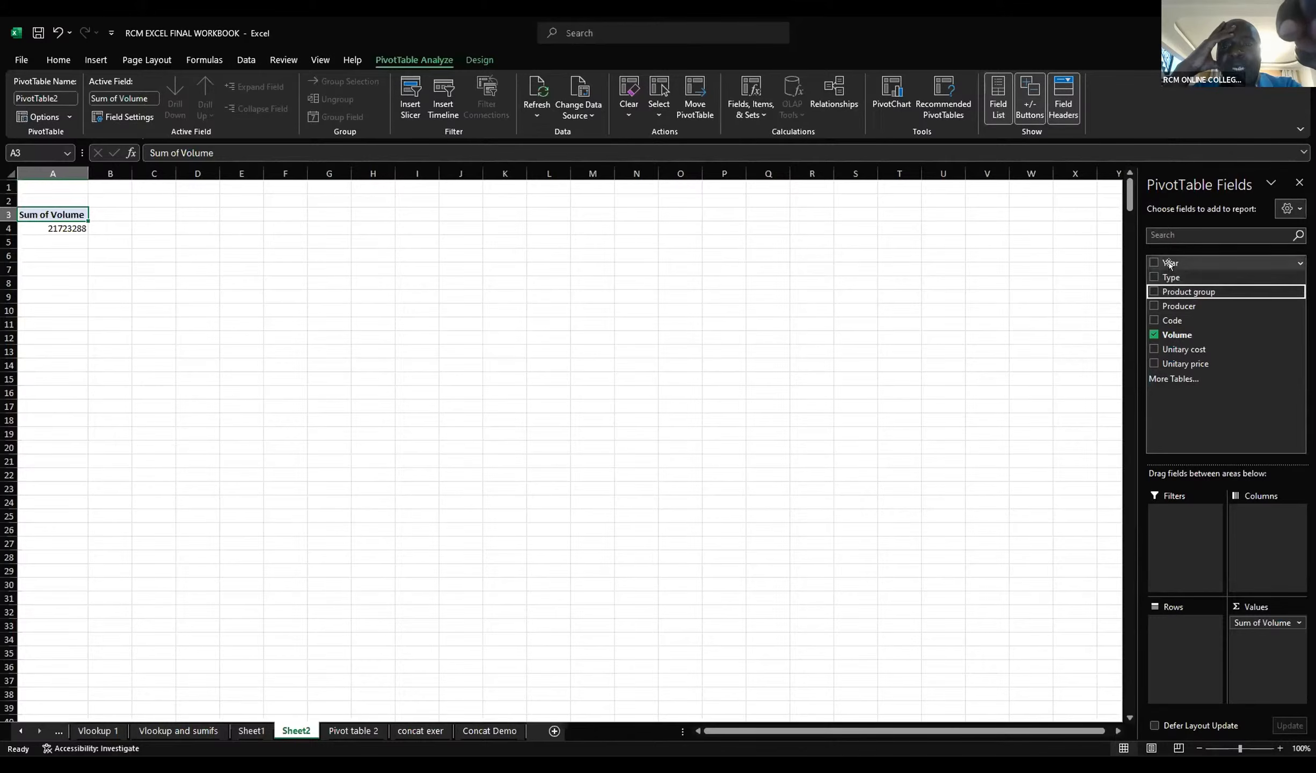
# Step: Place the Year field in the PivotTable columns and the Product group field in its rows
pyautogui.moveTo(1170, 263); pyautogui.dragTo(1253, 533)
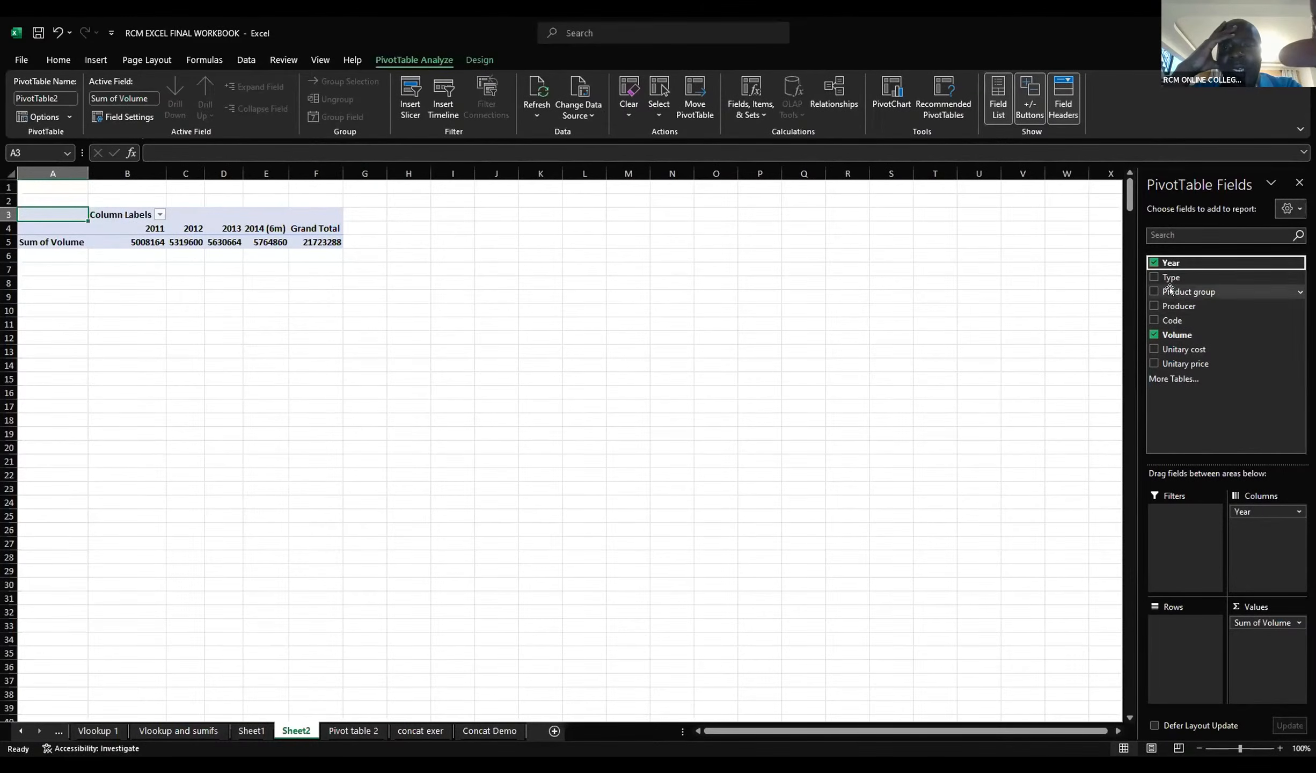
pyautogui.moveTo(1170, 292); pyautogui.dragTo(1185, 642)
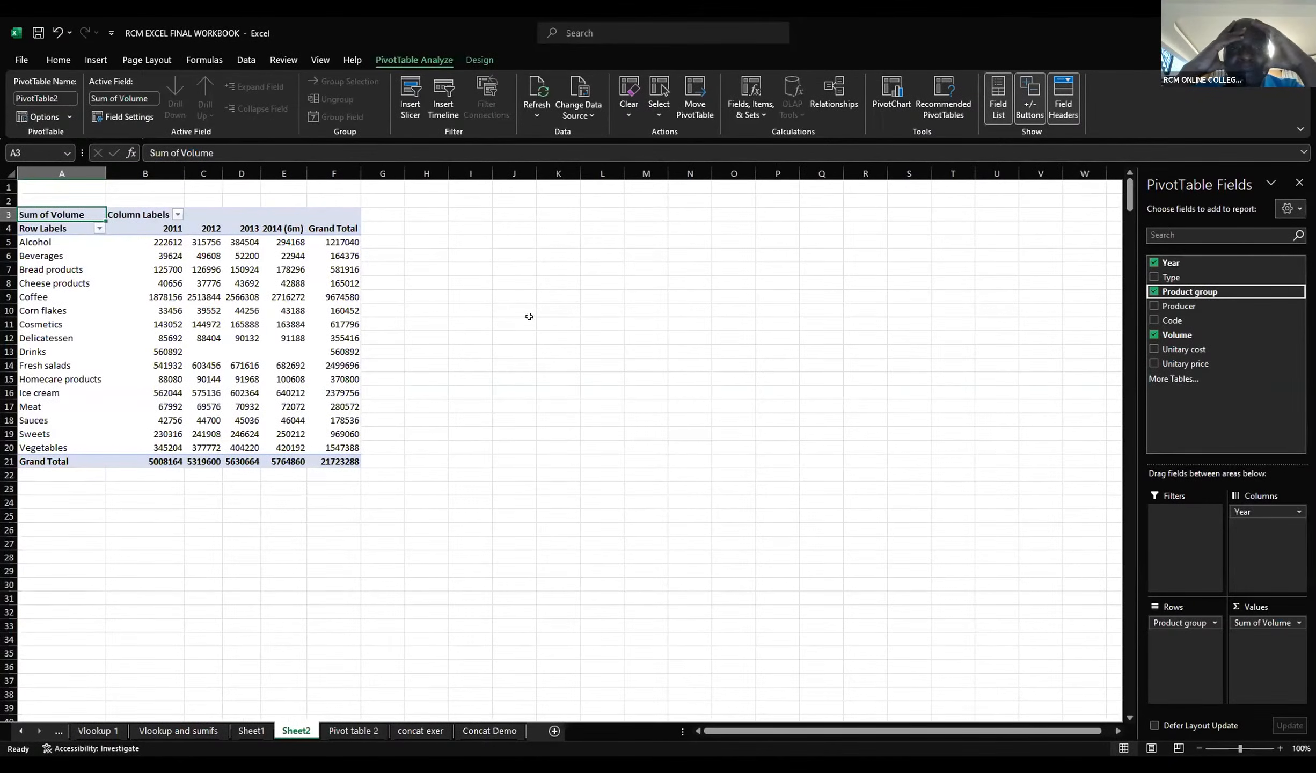
pyautogui.click(503, 284)
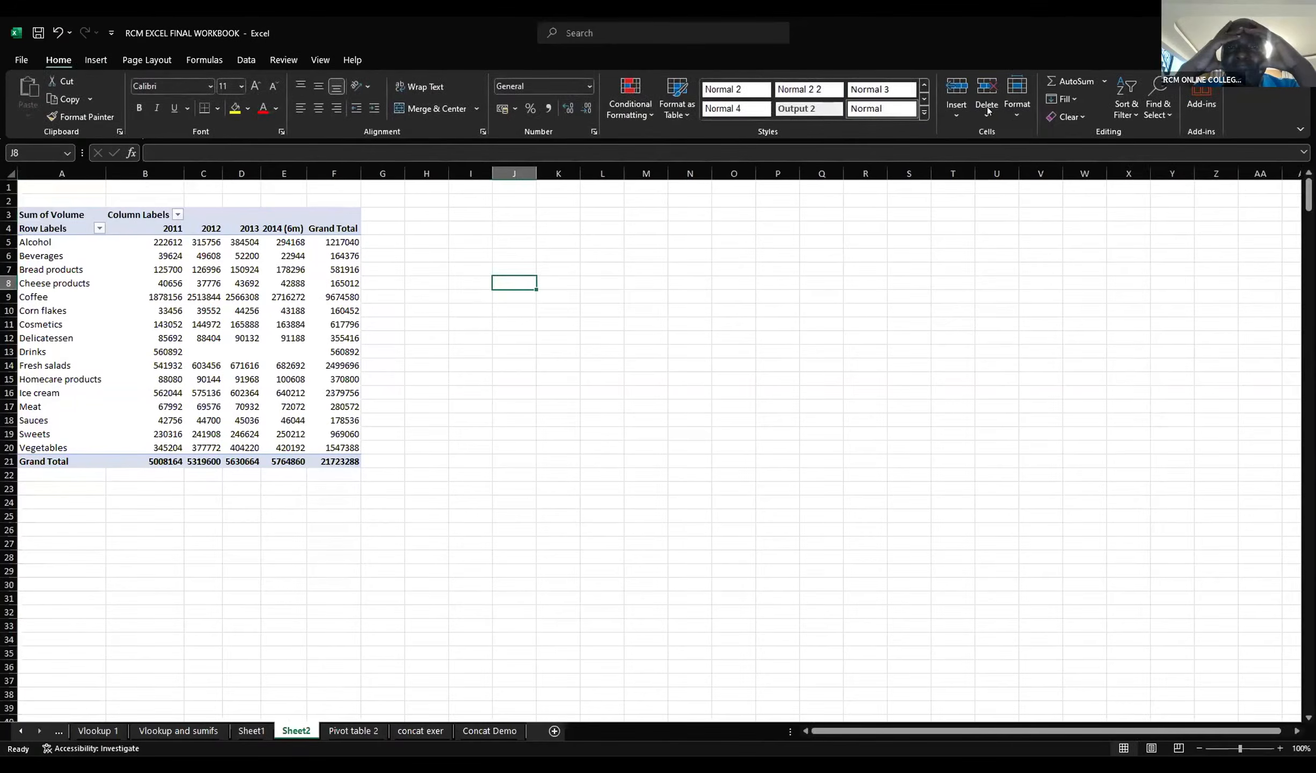
pyautogui.click(96, 60)
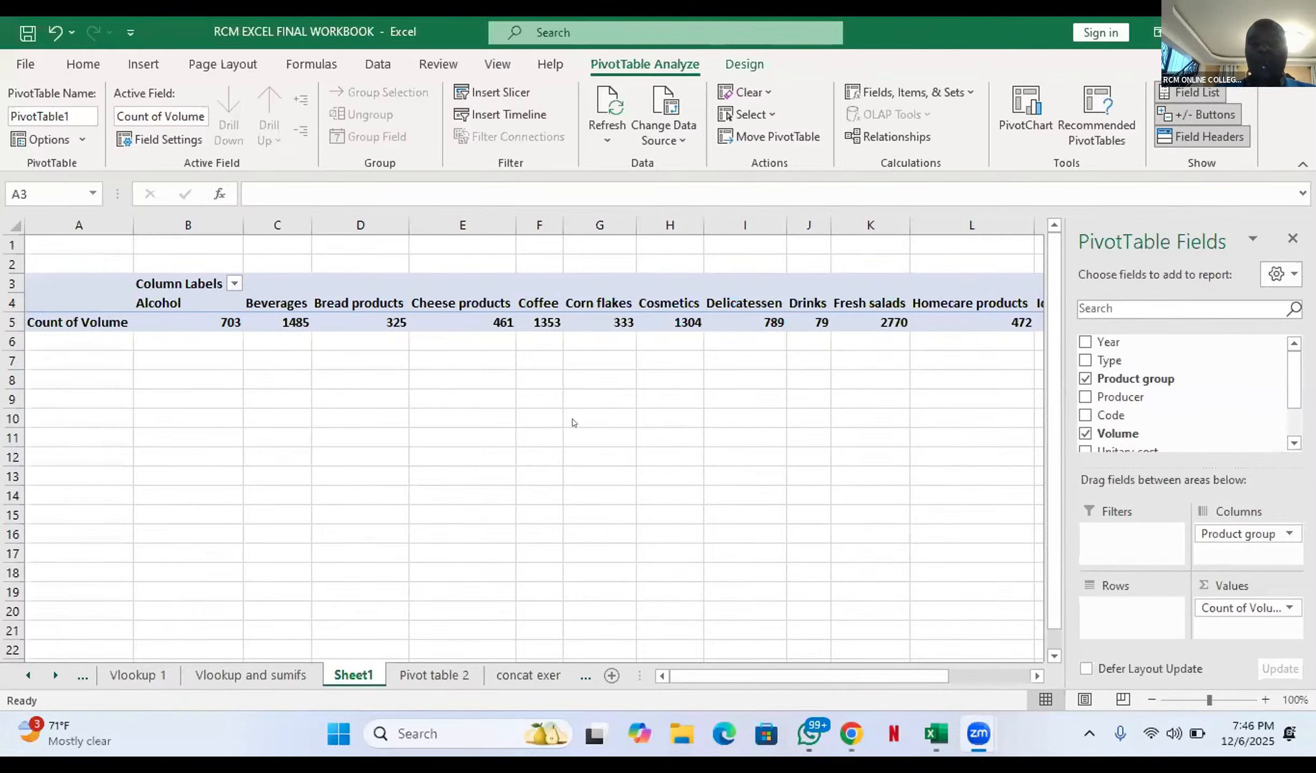
# Step: Undo the Product group and Volume placements, the PivotTable insertion on Sheet1 and the last edit on the concat exer sheet
pyautogui.click(52, 35)
pyautogui.click(52, 34)
pyautogui.click(52, 34)
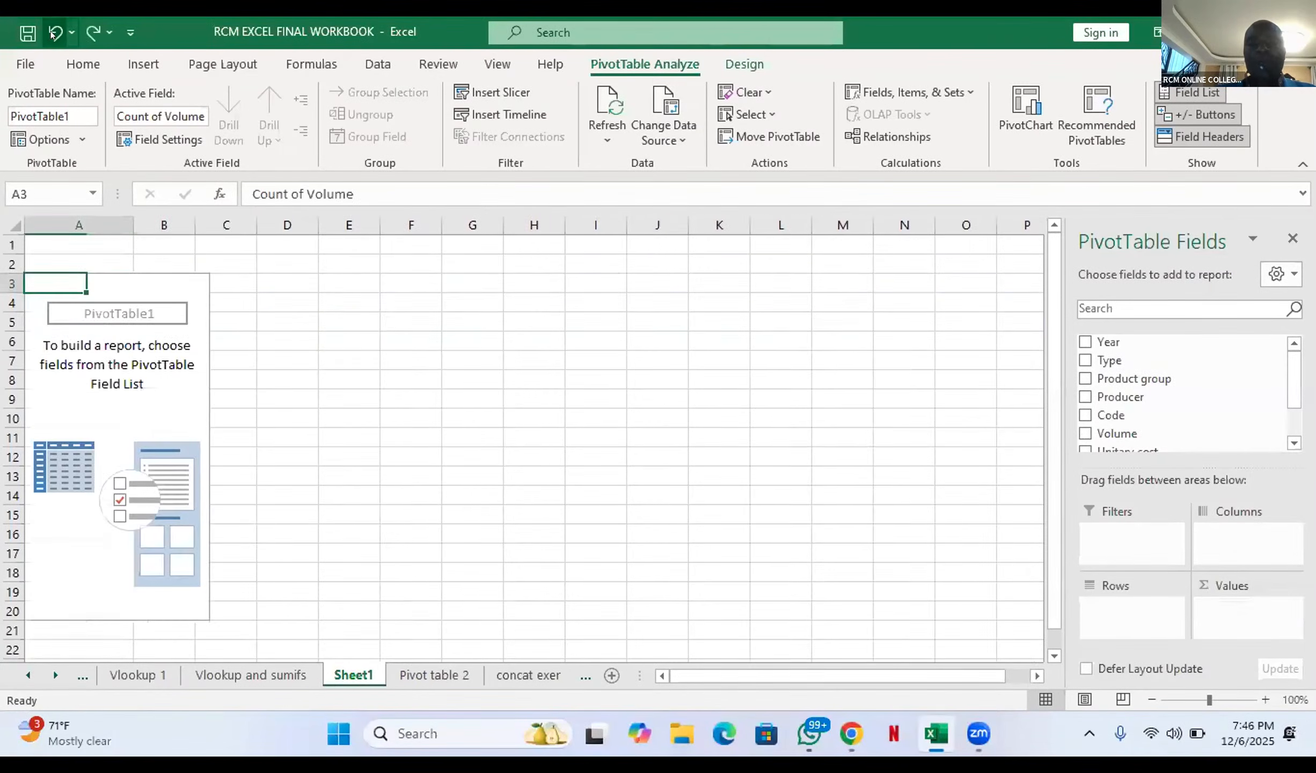
pyautogui.click(53, 33)
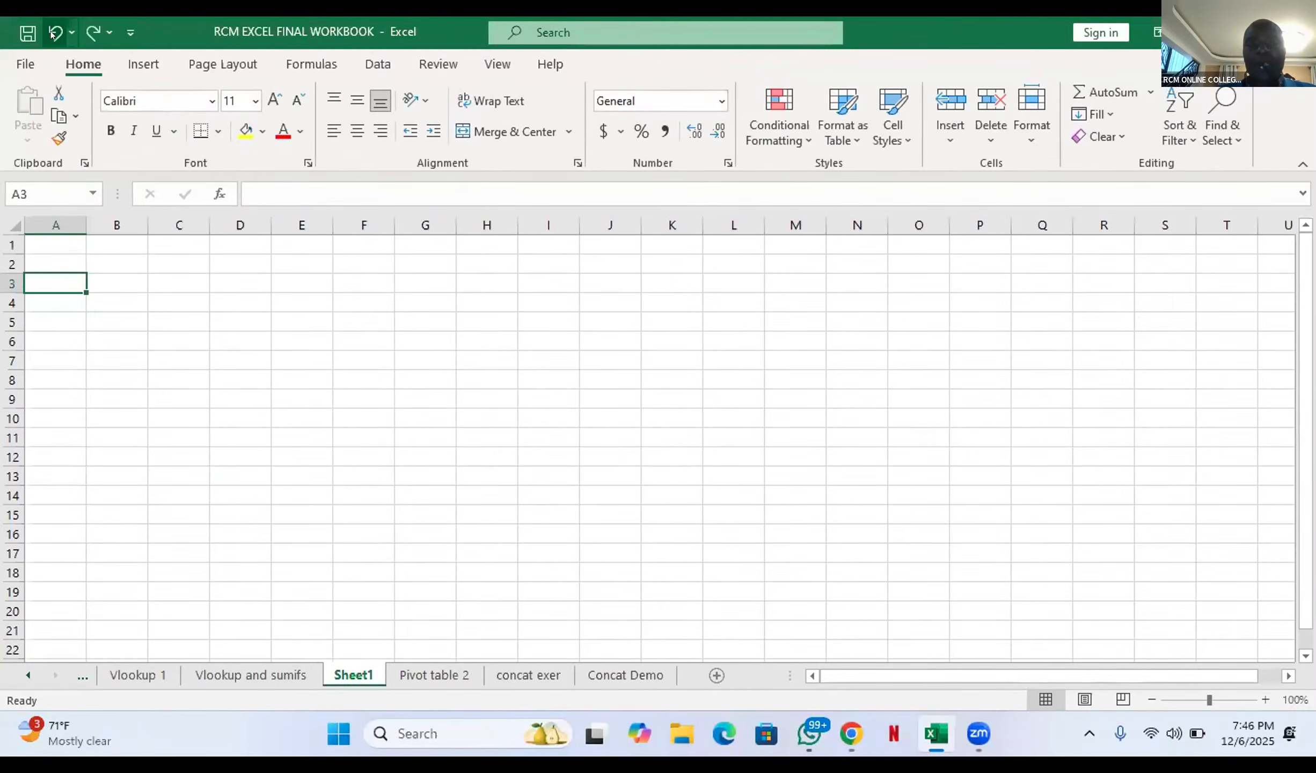
pyautogui.click(53, 33)
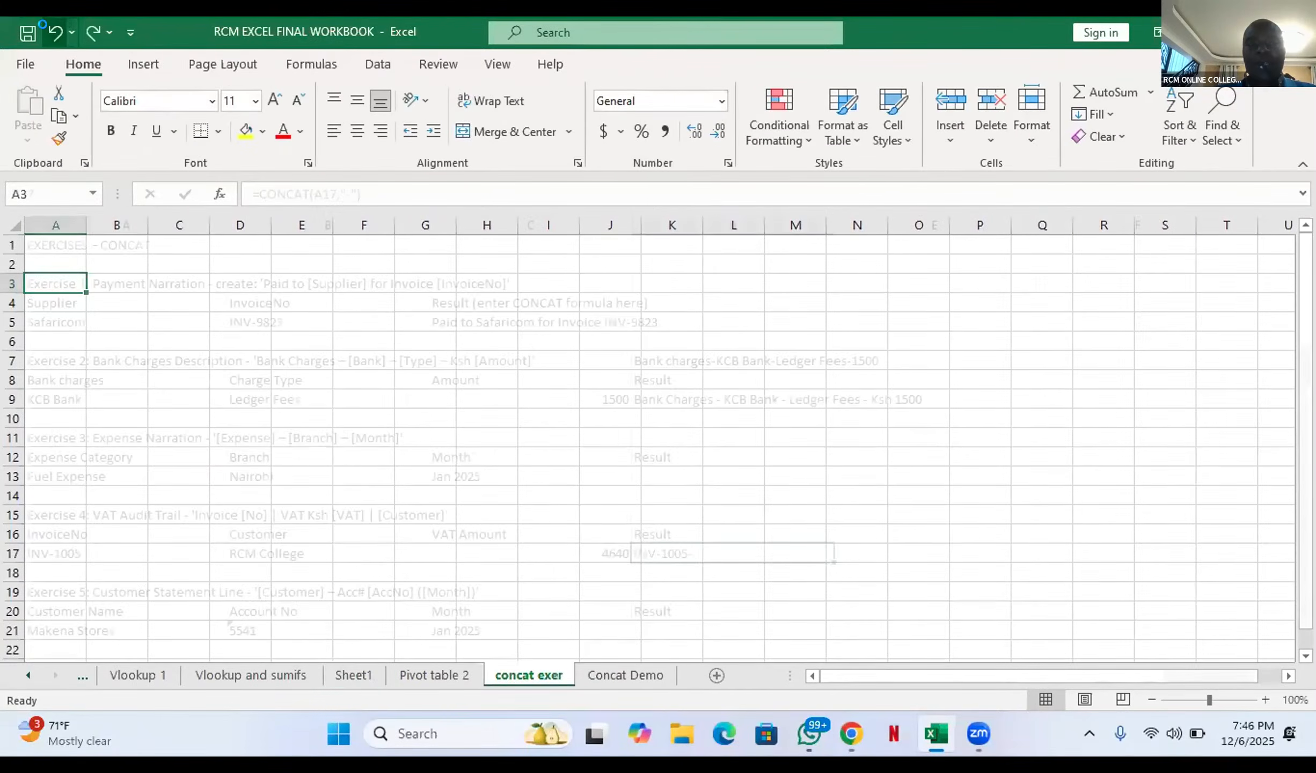
# Step: Create a PivotTable on a new worksheet from the Pivot table 2 sheet's range B3:I15121
pyautogui.click(449, 675)
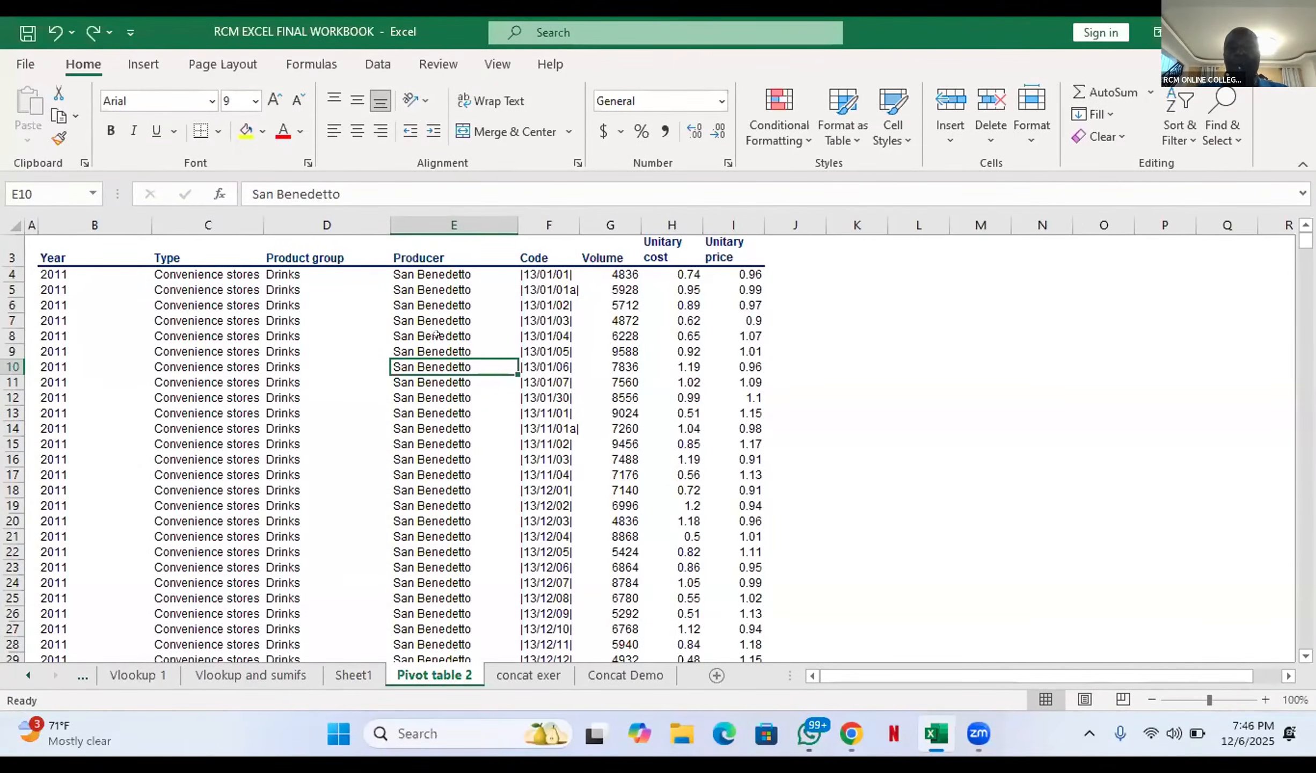
pyautogui.click(141, 63)
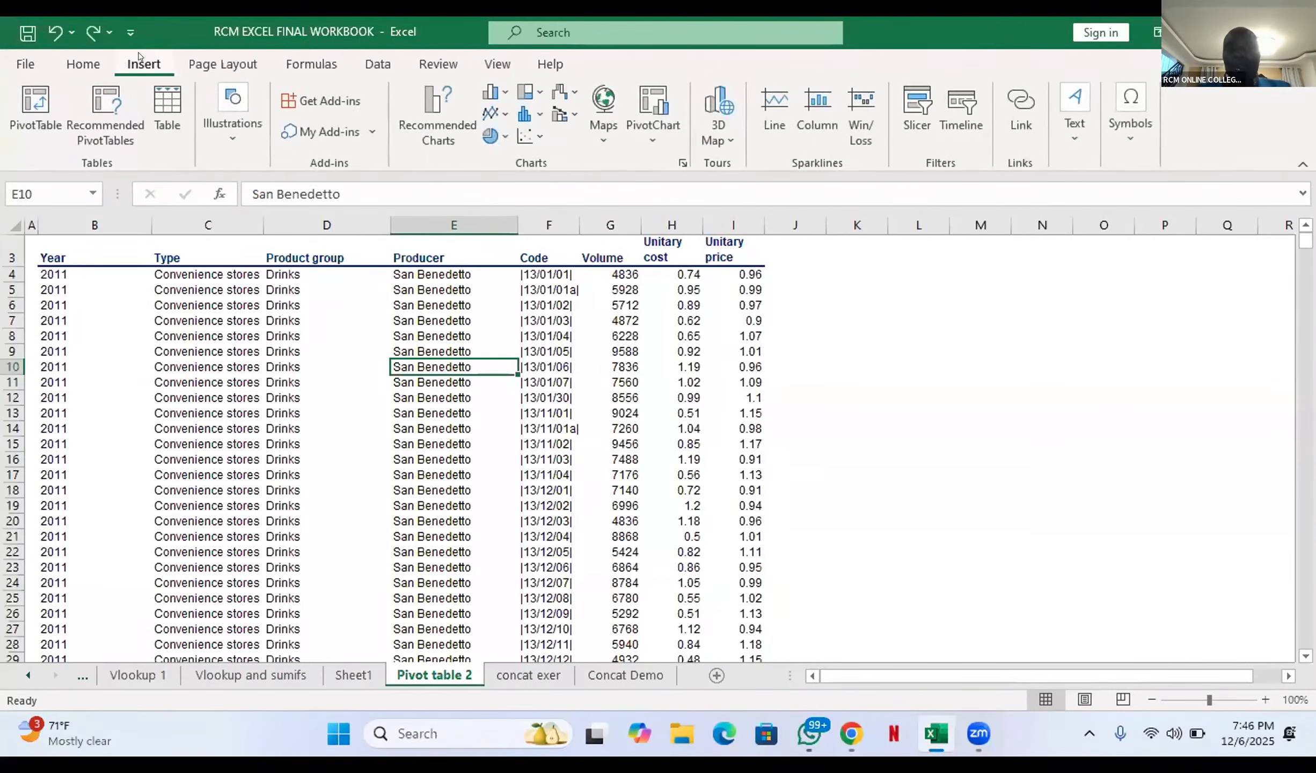
pyautogui.click(36, 102)
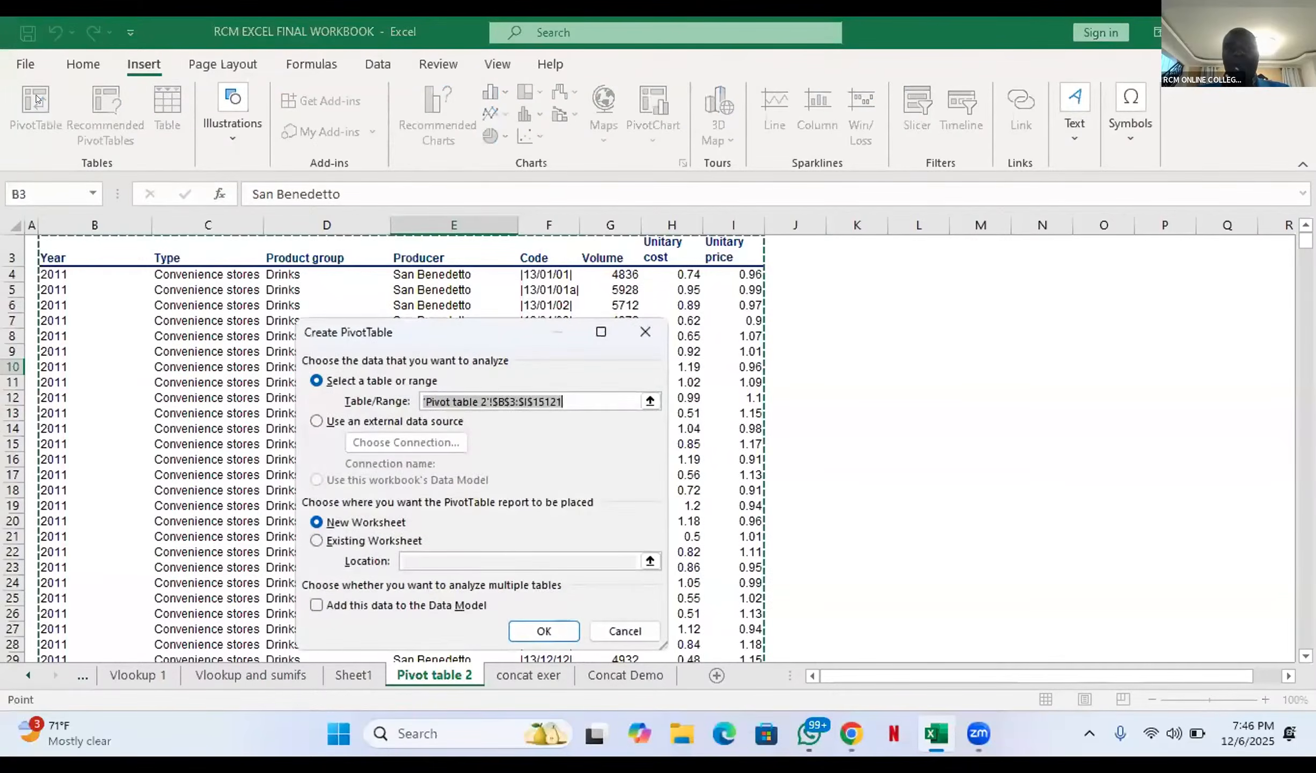
pyautogui.click(544, 628)
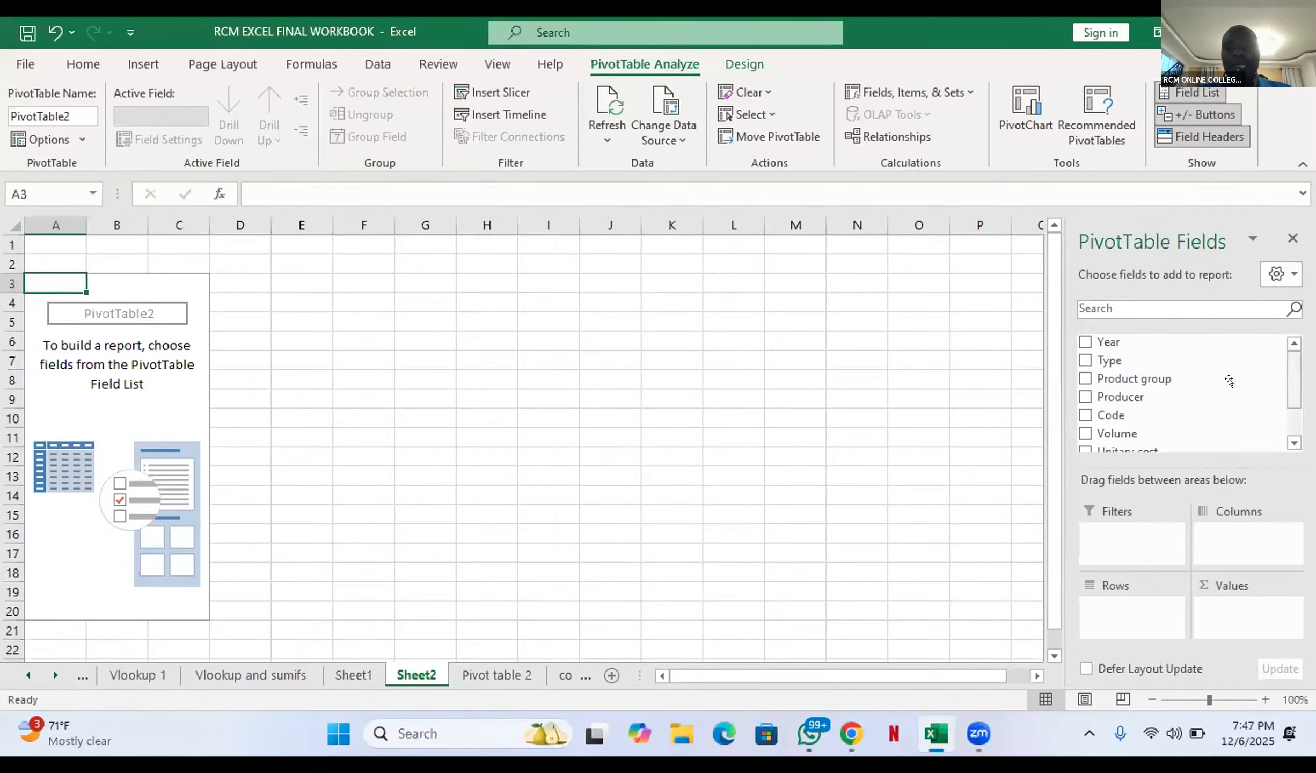
# Step: Add the Volume field to the PivotTable values and summarize it by Sum
pyautogui.moveTo(1165, 427); pyautogui.dragTo(1238, 621)
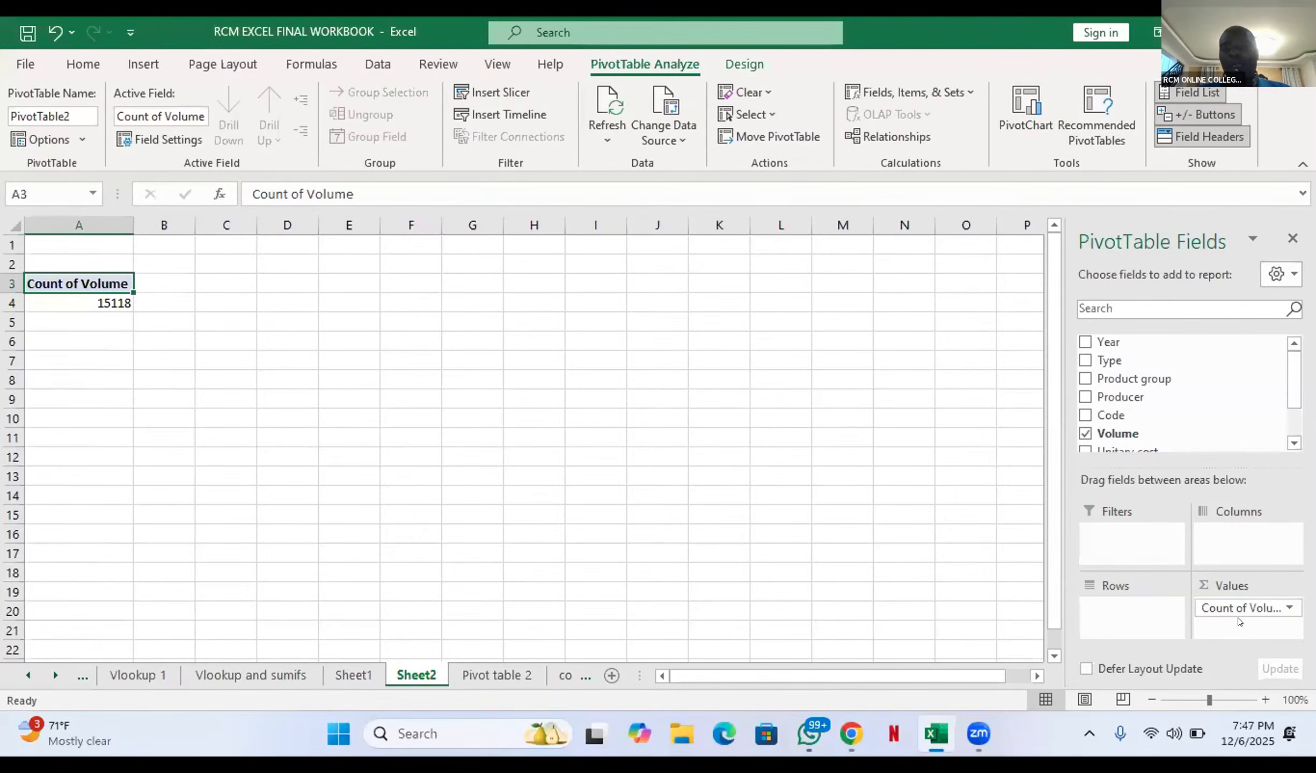
pyautogui.click(1285, 608)
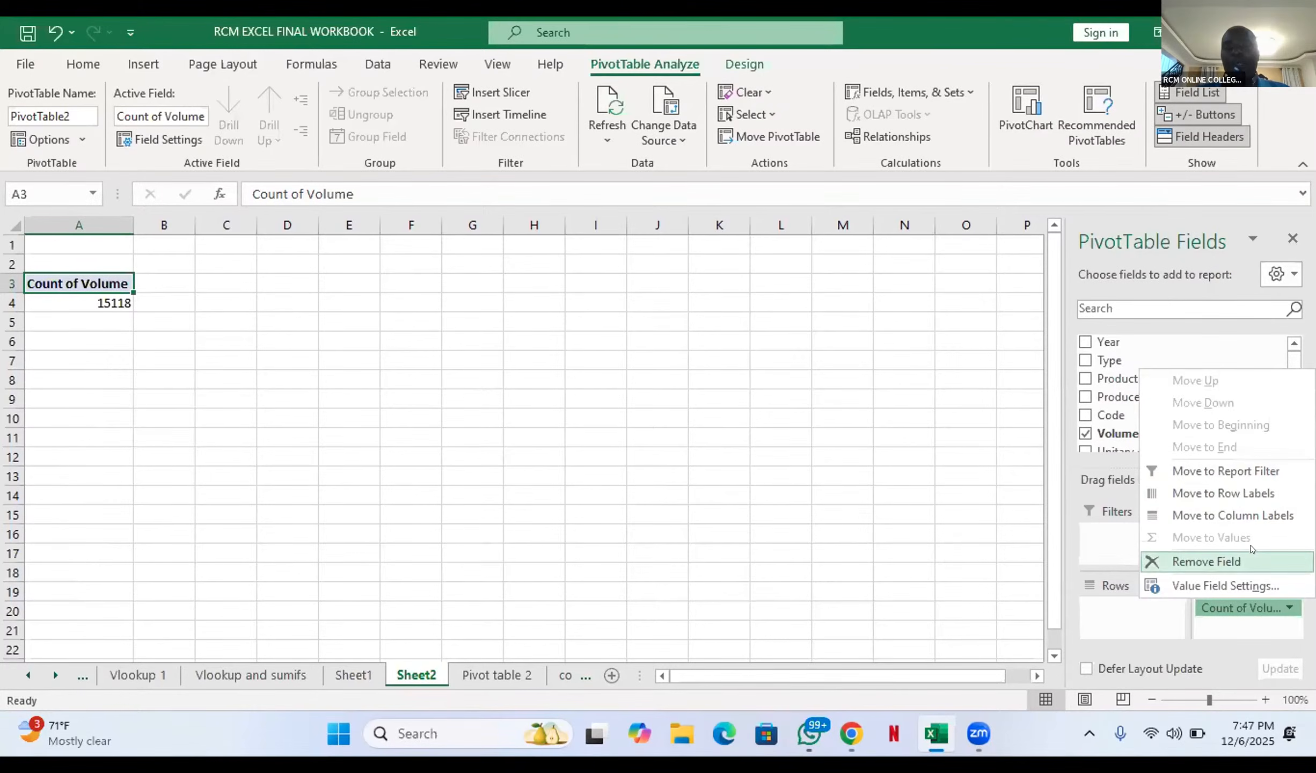
pyautogui.click(1254, 585)
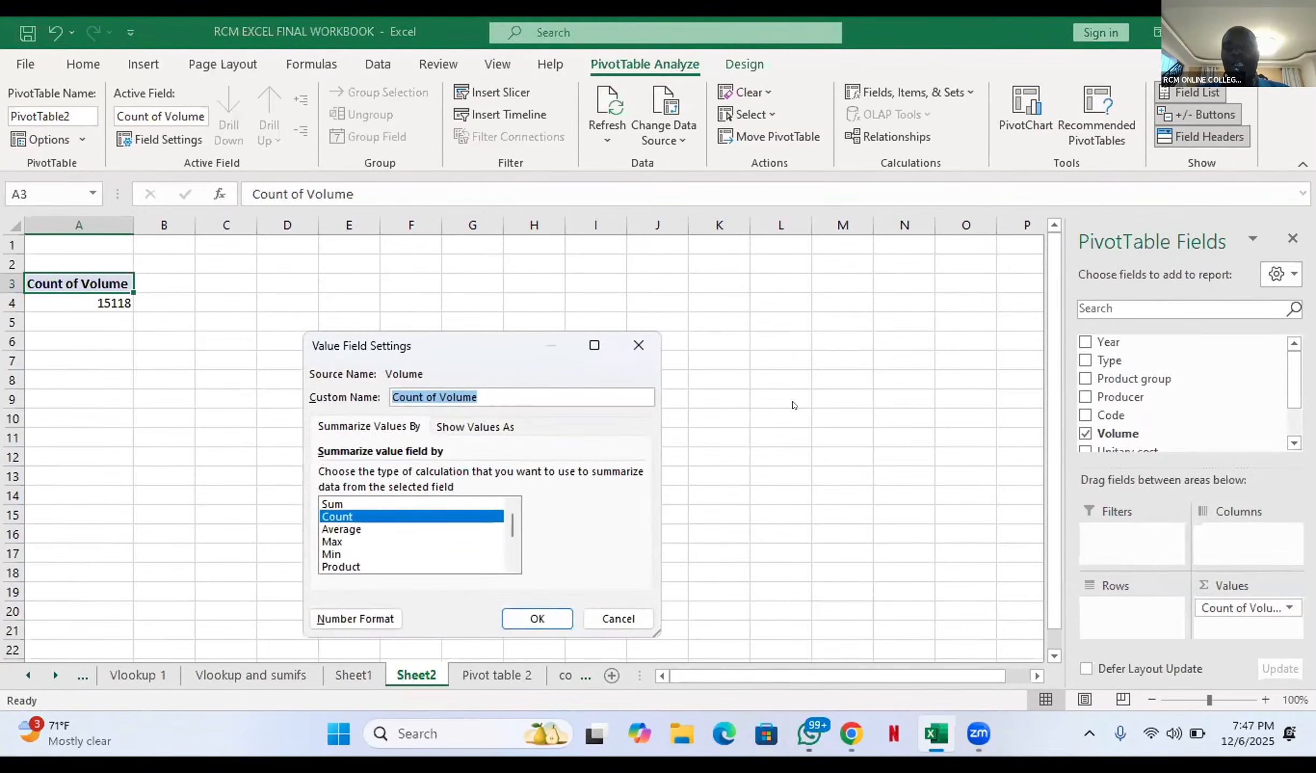
pyautogui.click(464, 502)
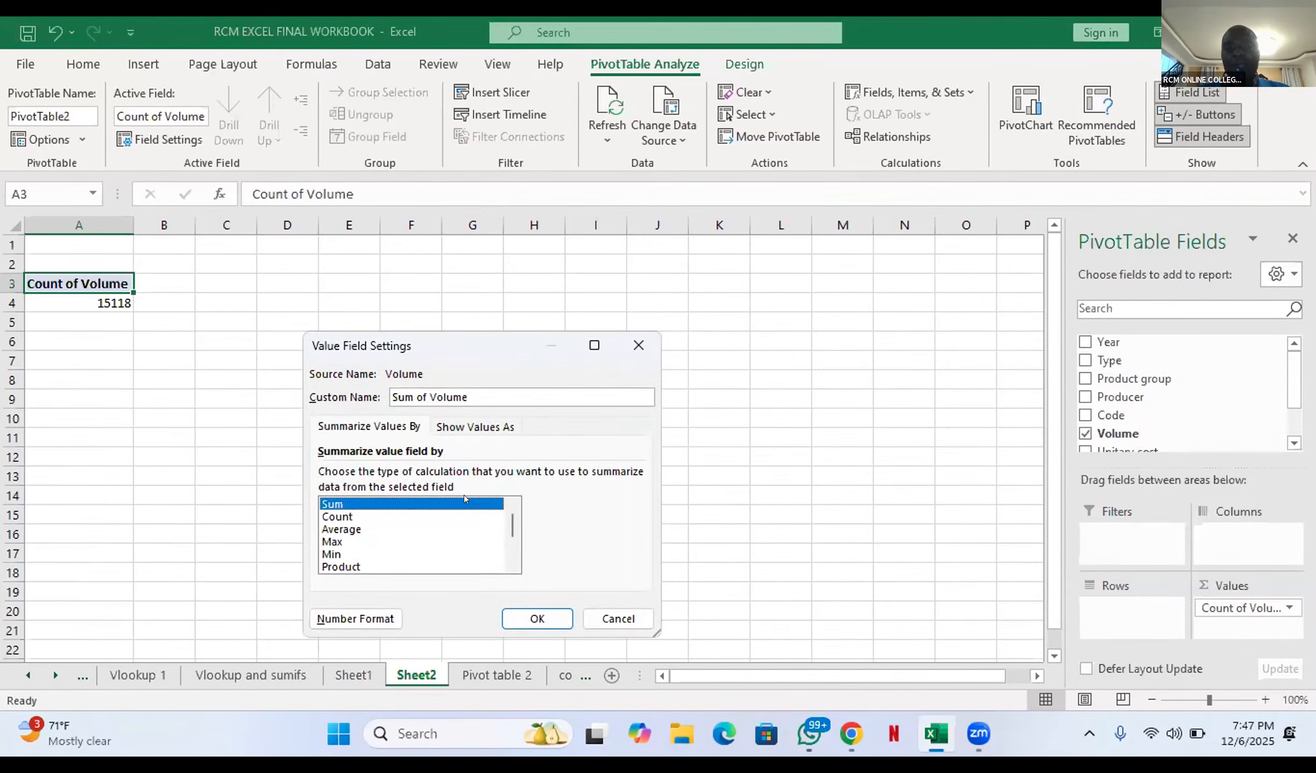
pyautogui.click(531, 611)
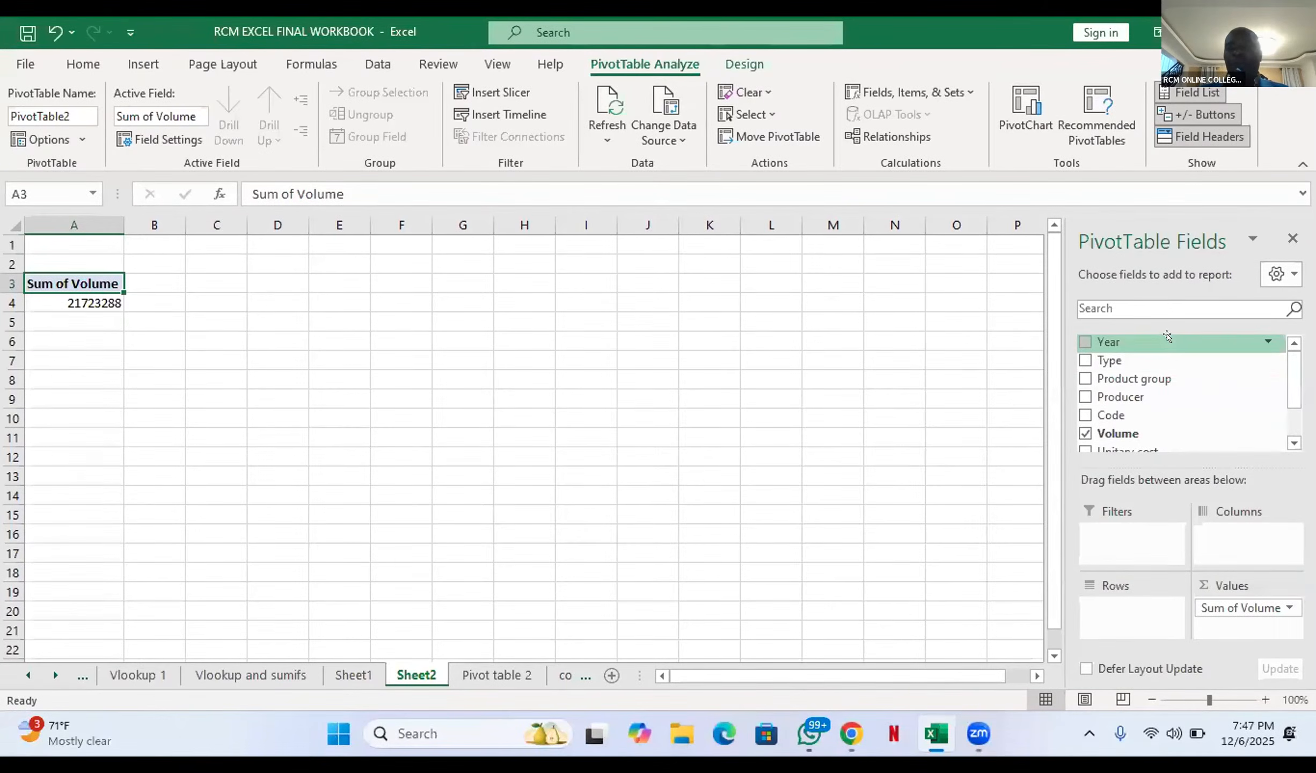
# Step: Lay out the PivotTable with the Year field in the columns and the Product group field in the rows
pyautogui.moveTo(1167, 336); pyautogui.dragTo(1238, 533)
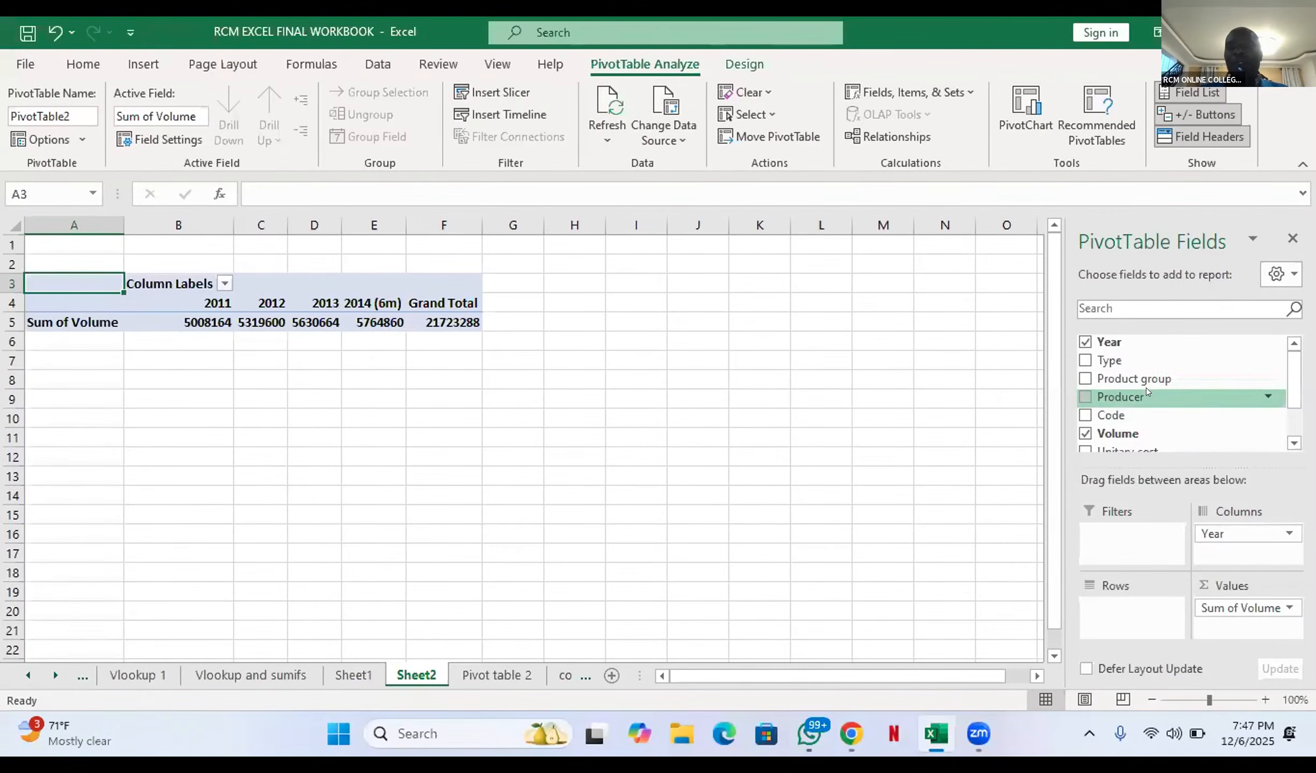
pyautogui.moveTo(1145, 379); pyautogui.dragTo(1129, 606)
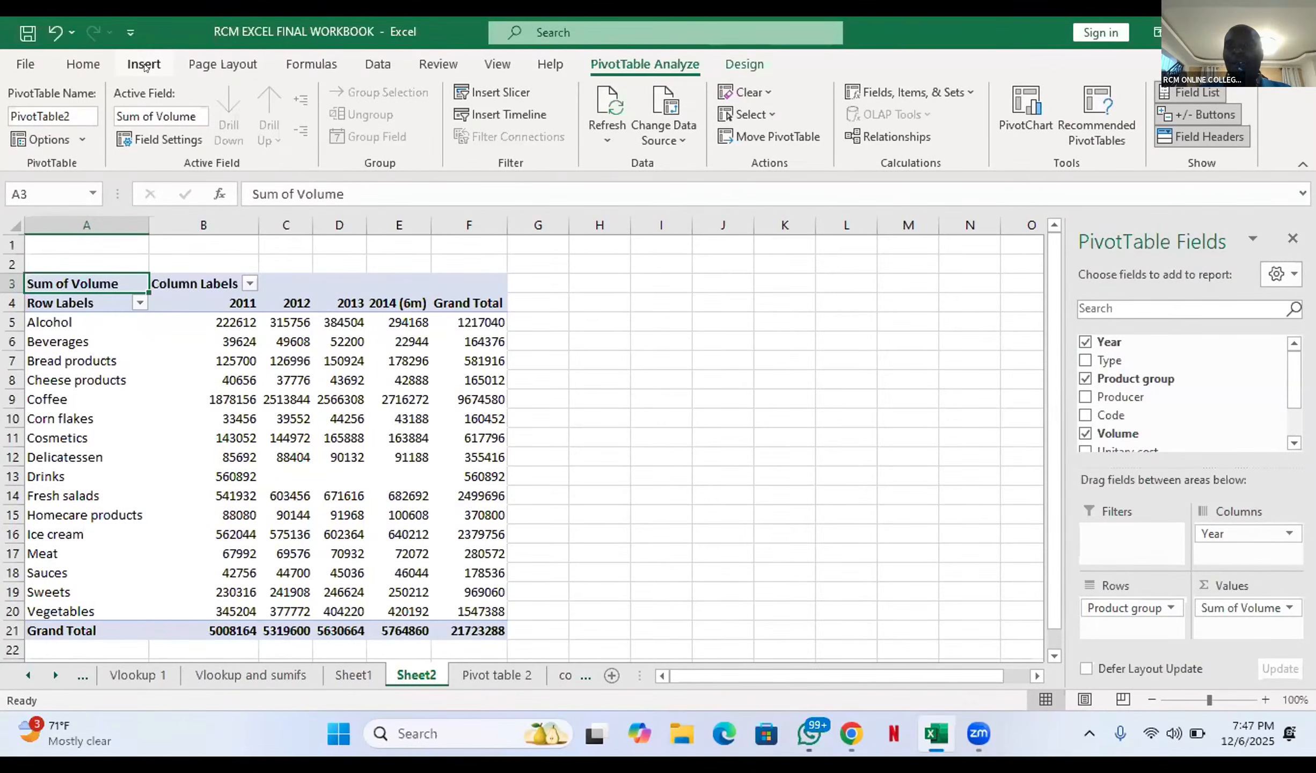
# Step: Insert a Clustered Column PivotChart from the PivotTable and move it beside the table so that it covers none of the data
pyautogui.click(1017, 98)
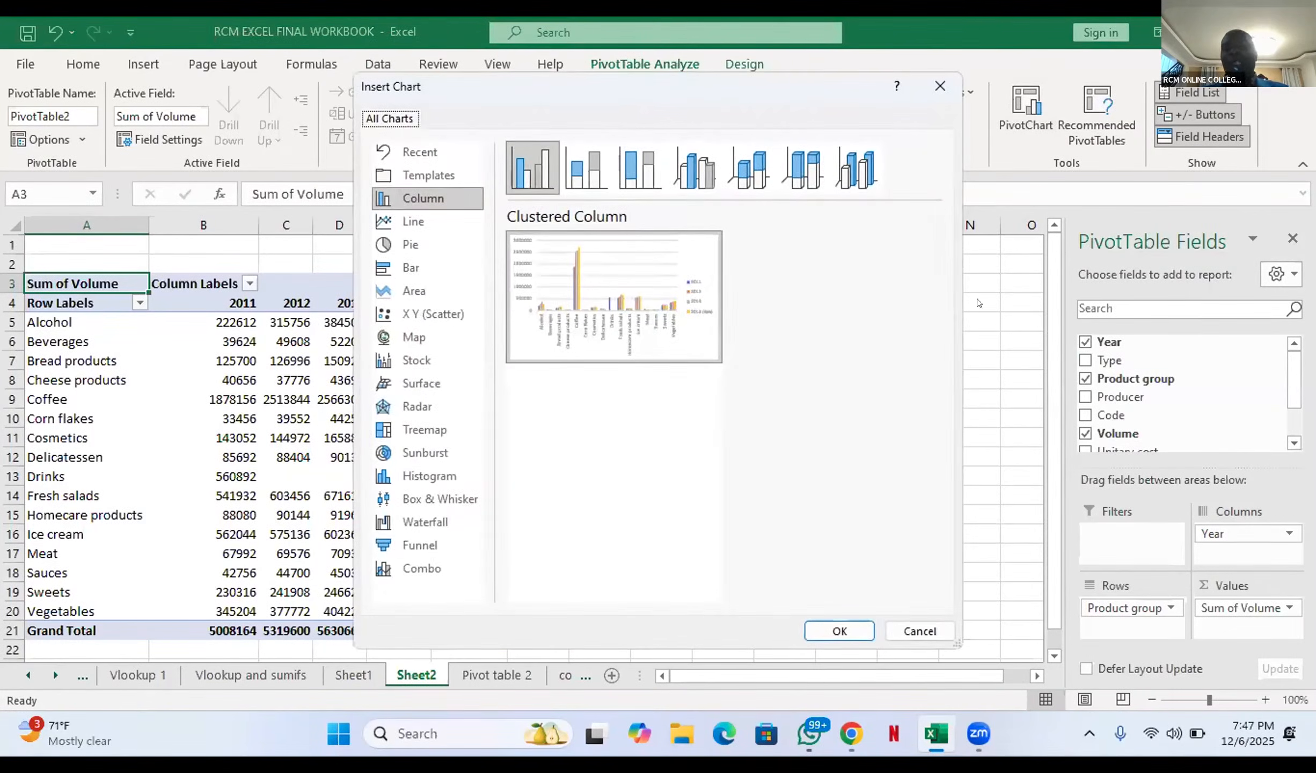
pyautogui.click(839, 625)
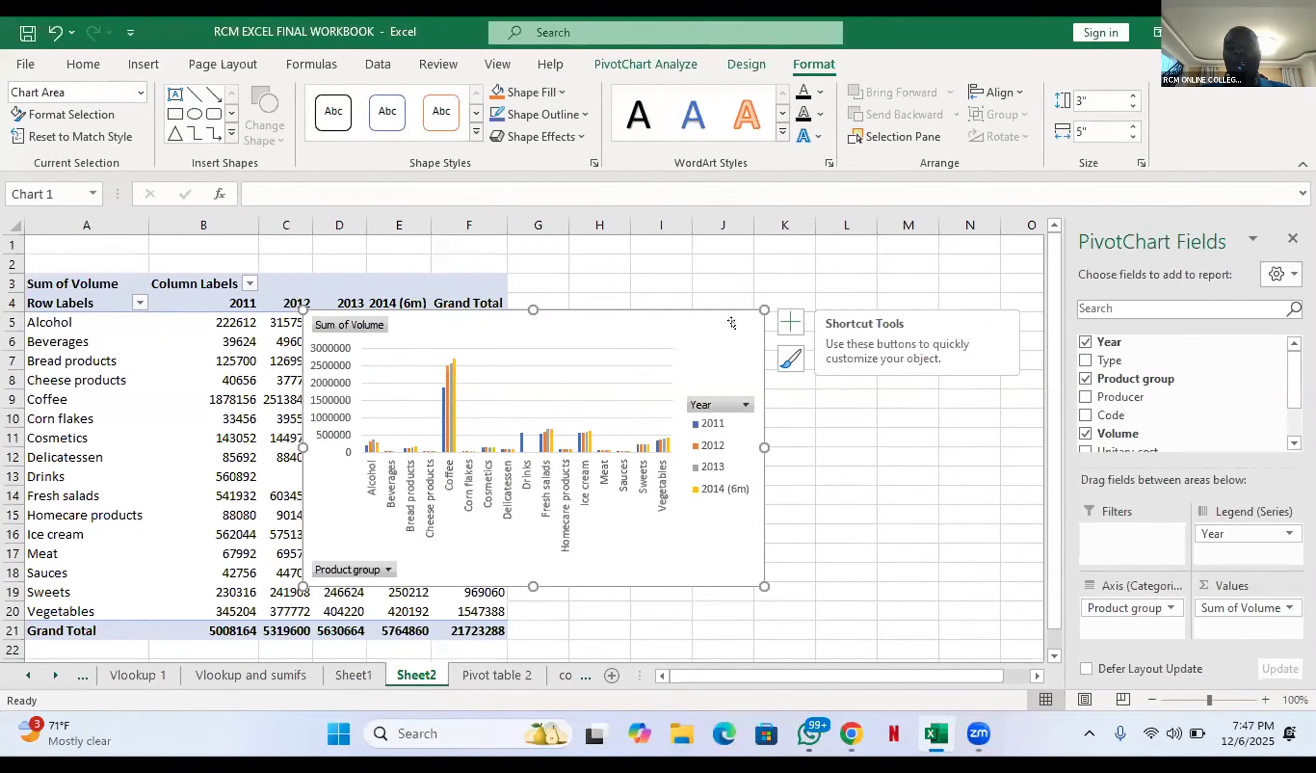
pyautogui.moveTo(731, 322); pyautogui.dragTo(951, 287)
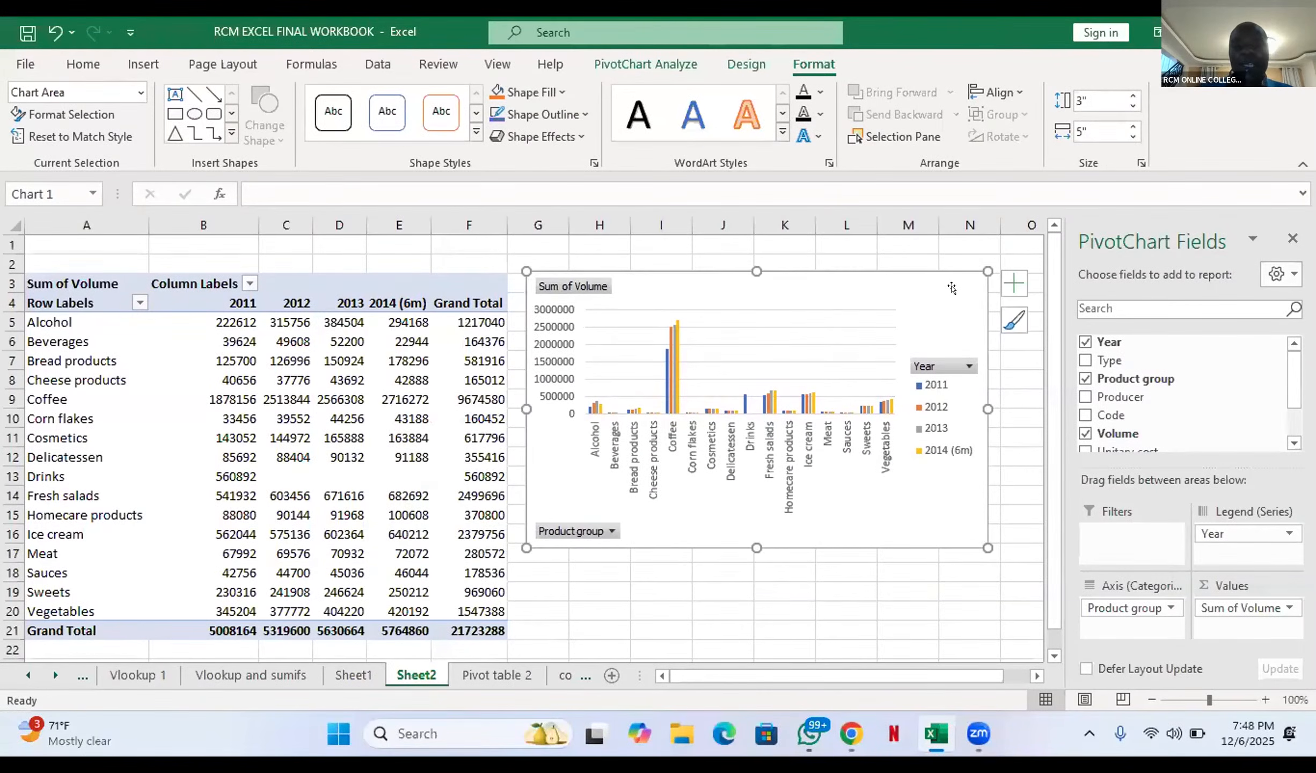
# Step: Filter the PivotChart's Product group field to show only Alcohol and Coffee
pyautogui.click(610, 531)
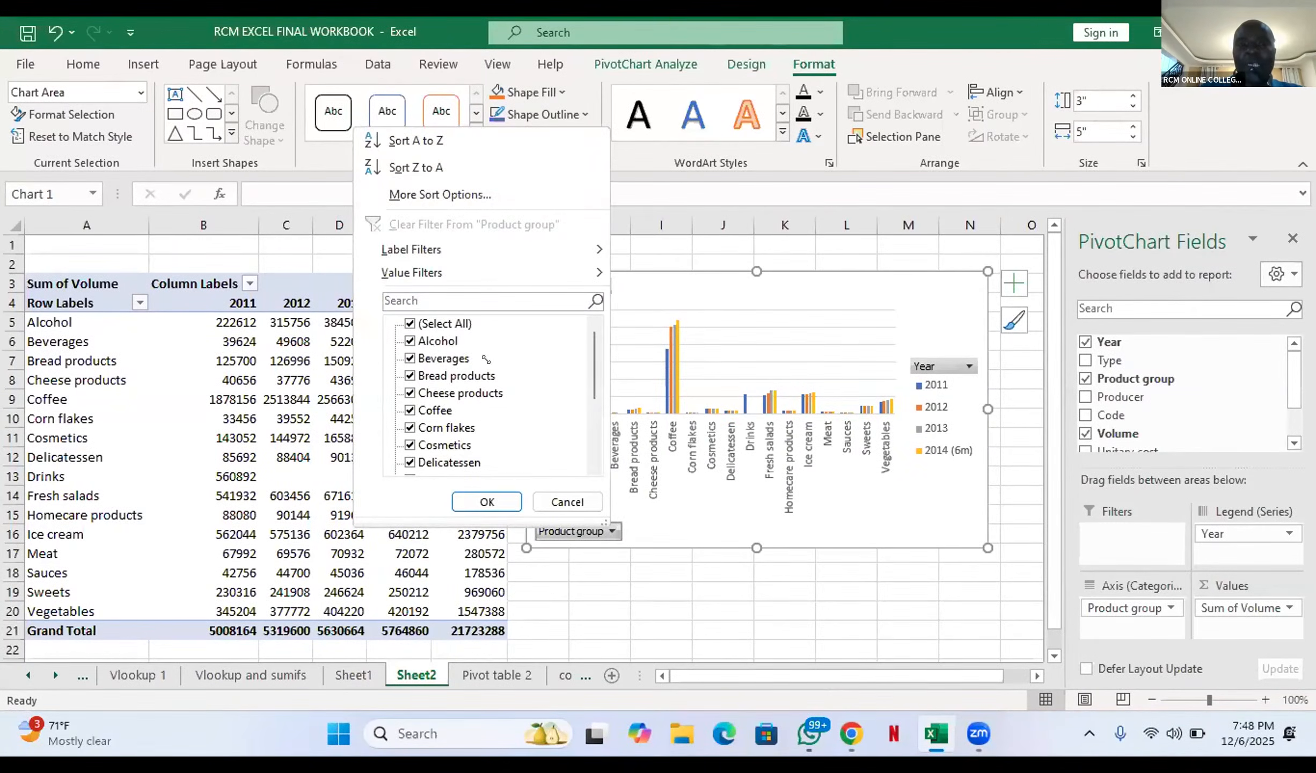
pyautogui.click(409, 323)
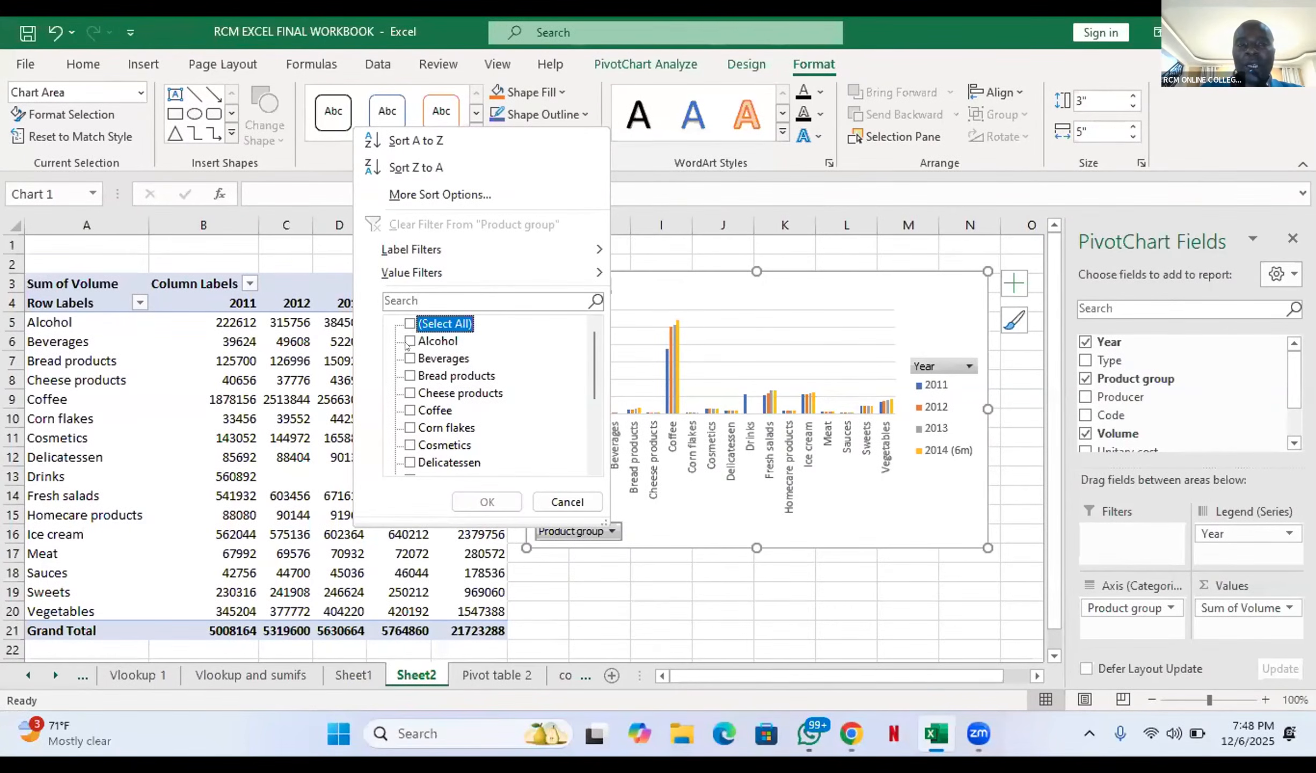
pyautogui.click(410, 341)
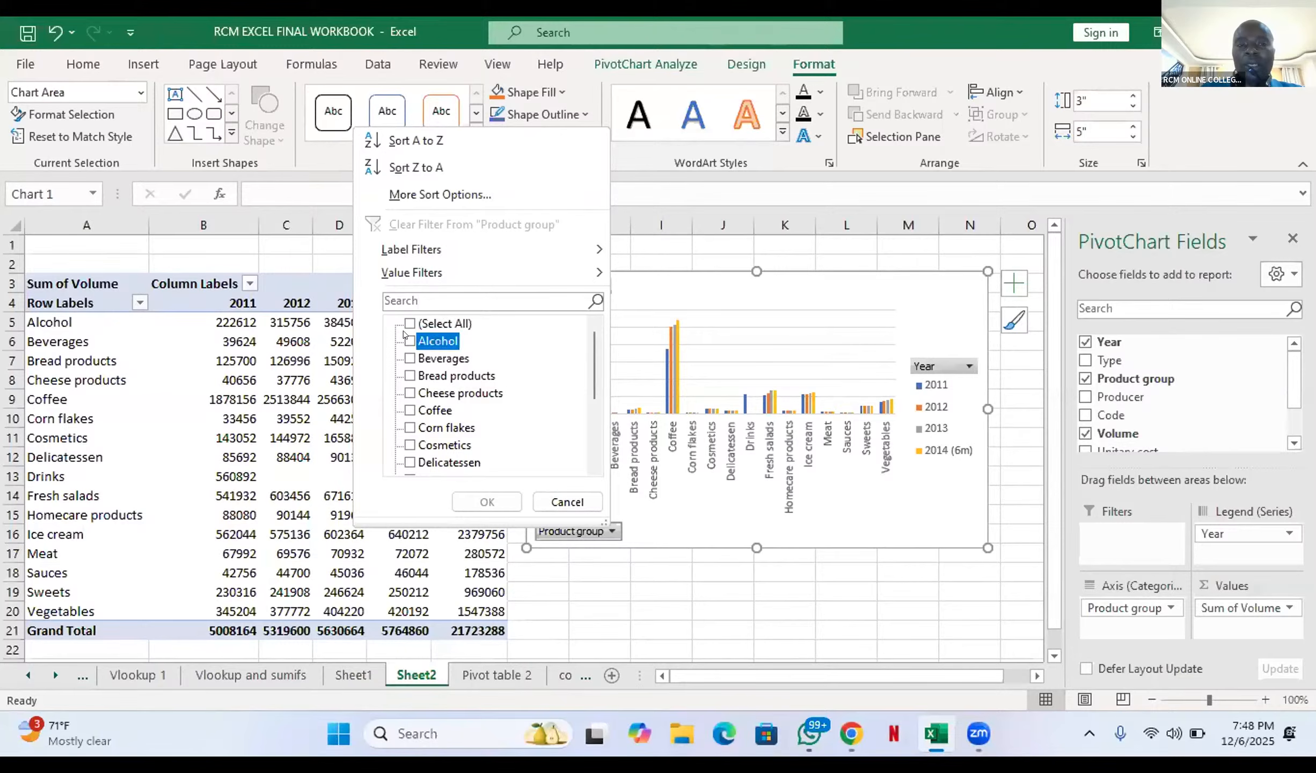
pyautogui.click(409, 410)
pyautogui.click(474, 501)
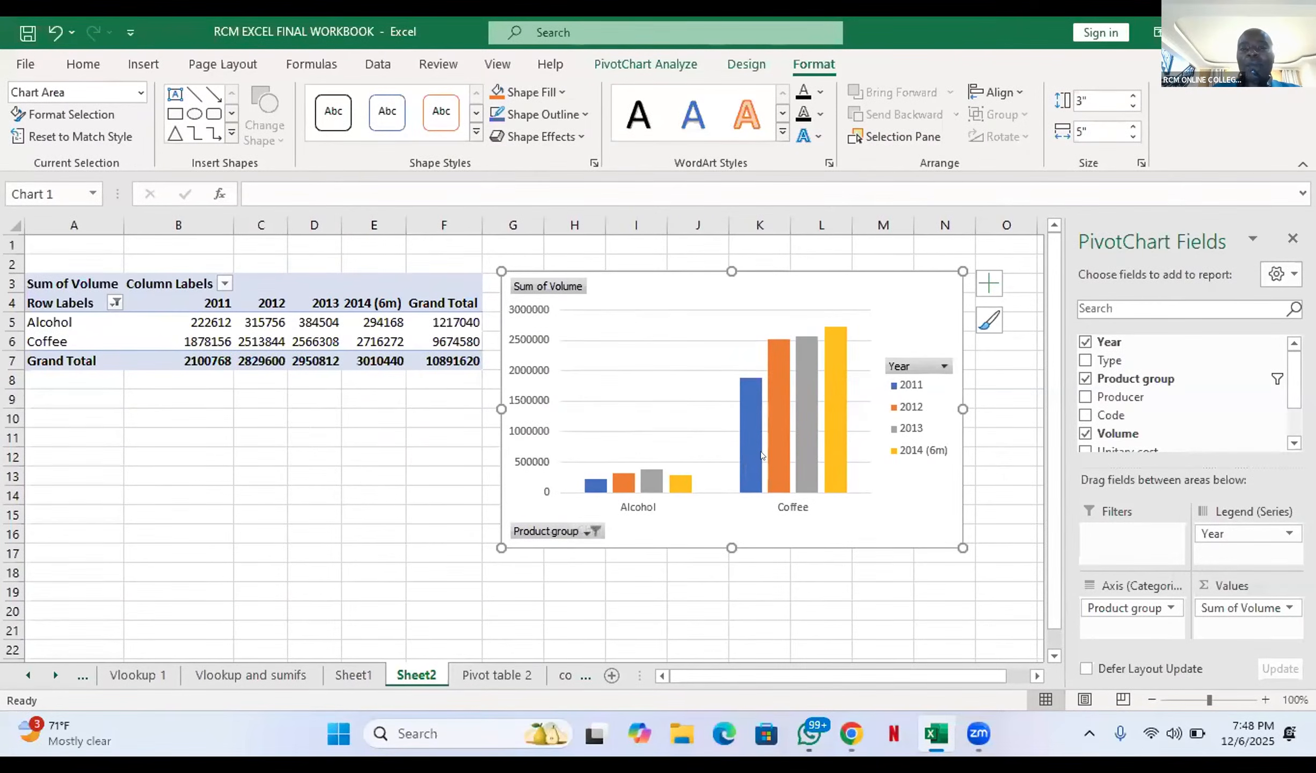
# Step: Filter the PivotChart's Year field to show only 2011 and 2013
pyautogui.click(945, 367)
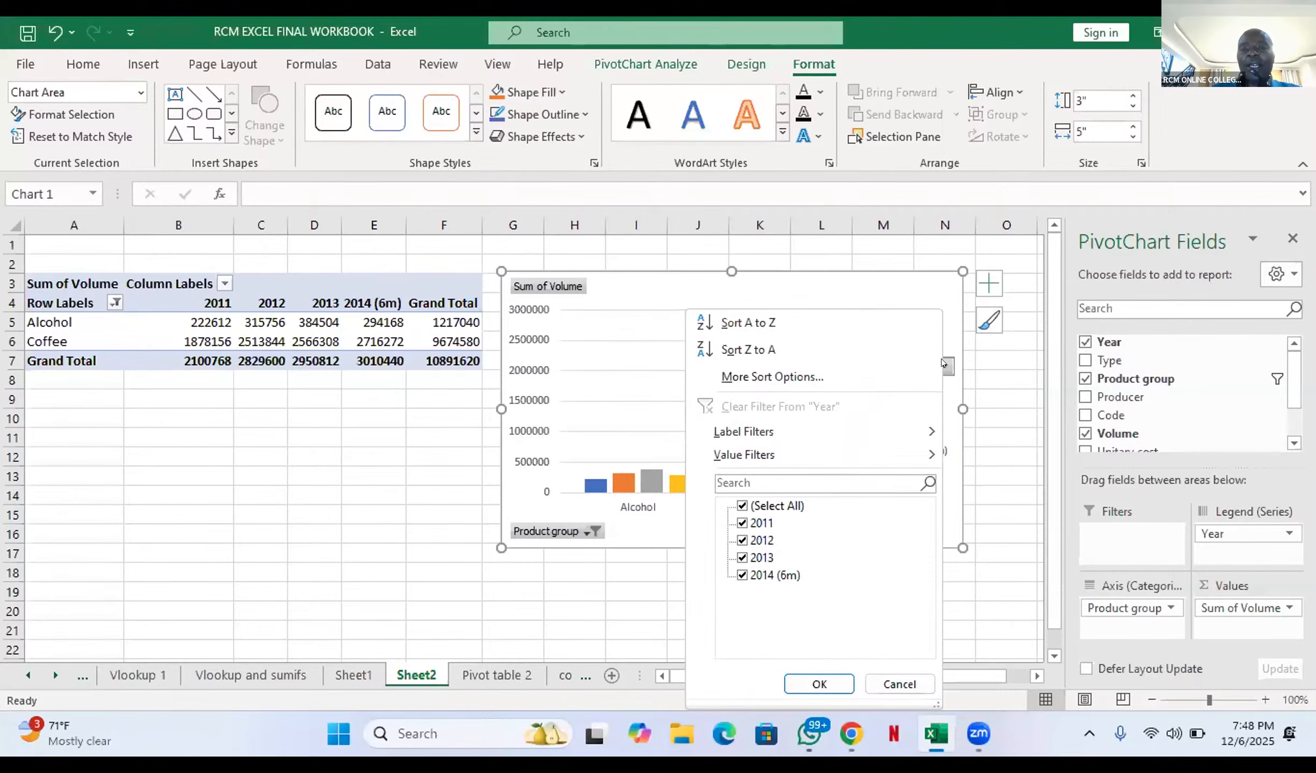
pyautogui.click(772, 505)
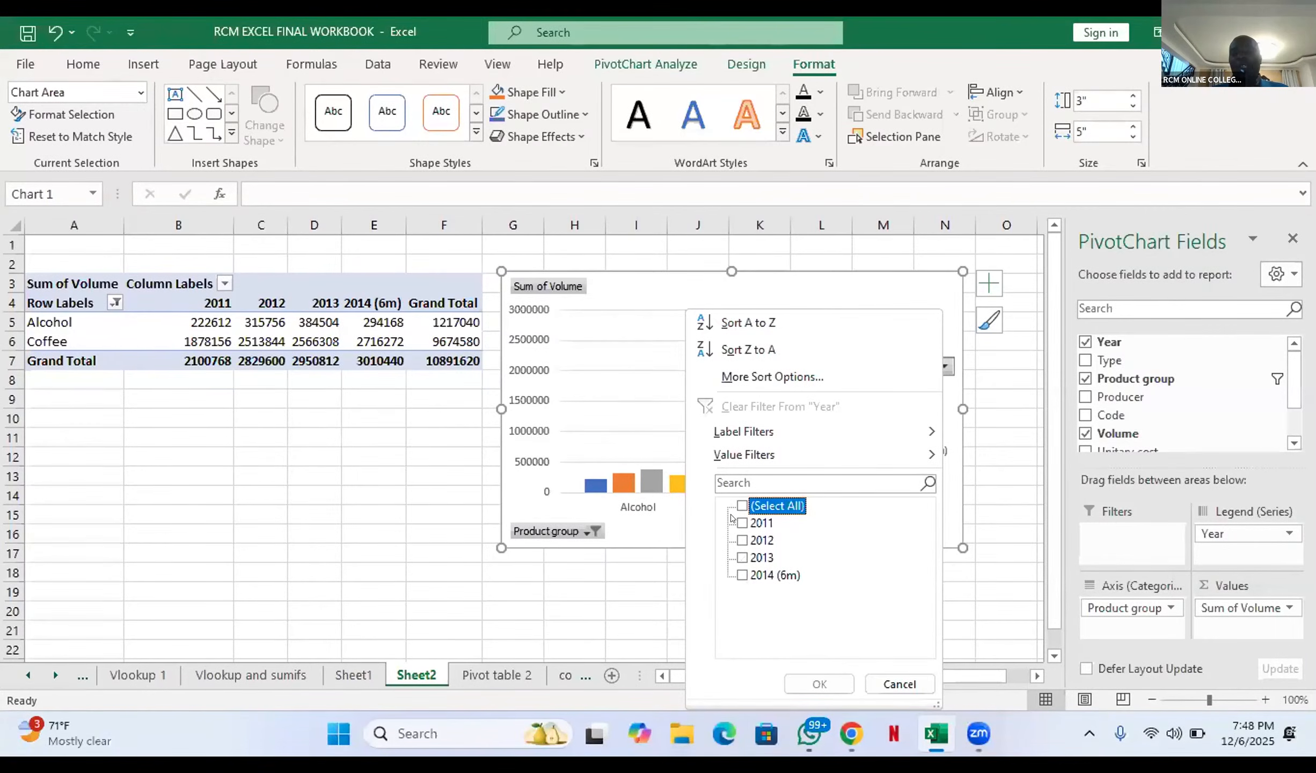
pyautogui.click(733, 521)
pyautogui.click(731, 540)
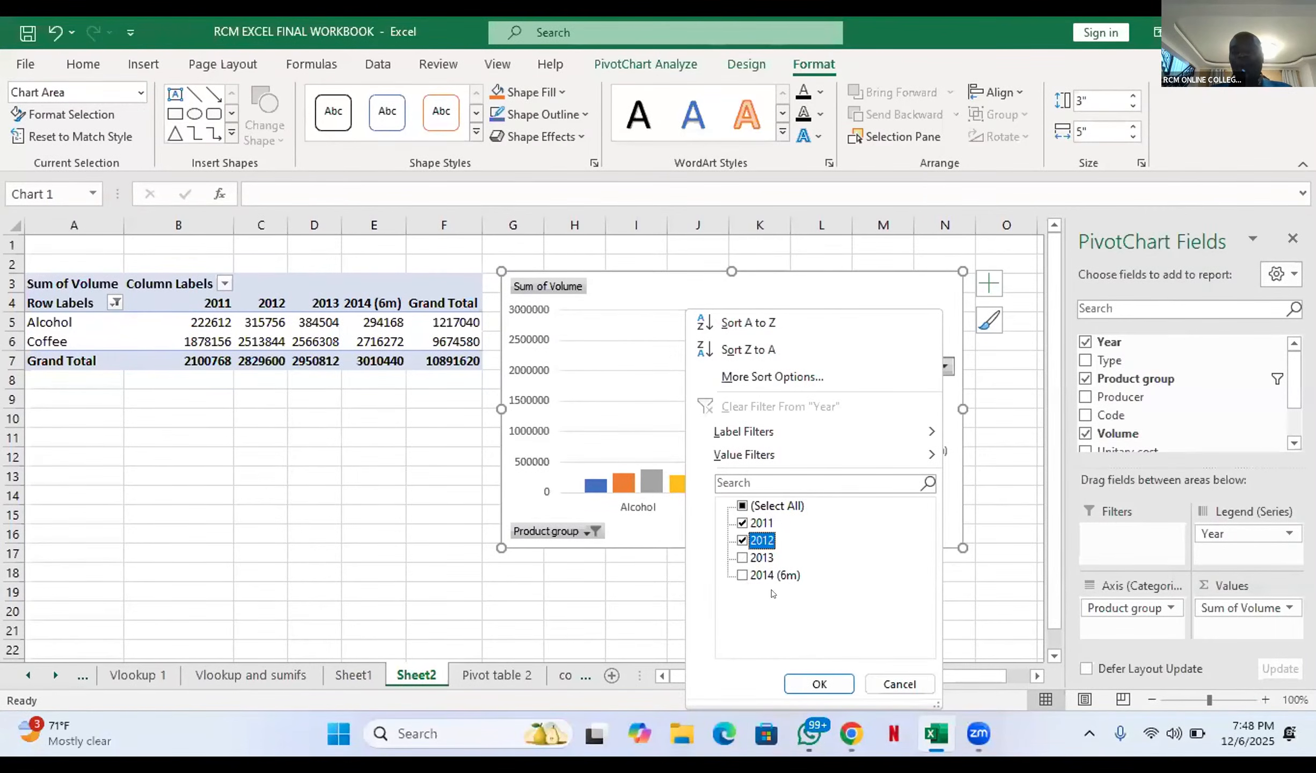
pyautogui.click(731, 554)
pyautogui.click(742, 538)
pyautogui.click(813, 684)
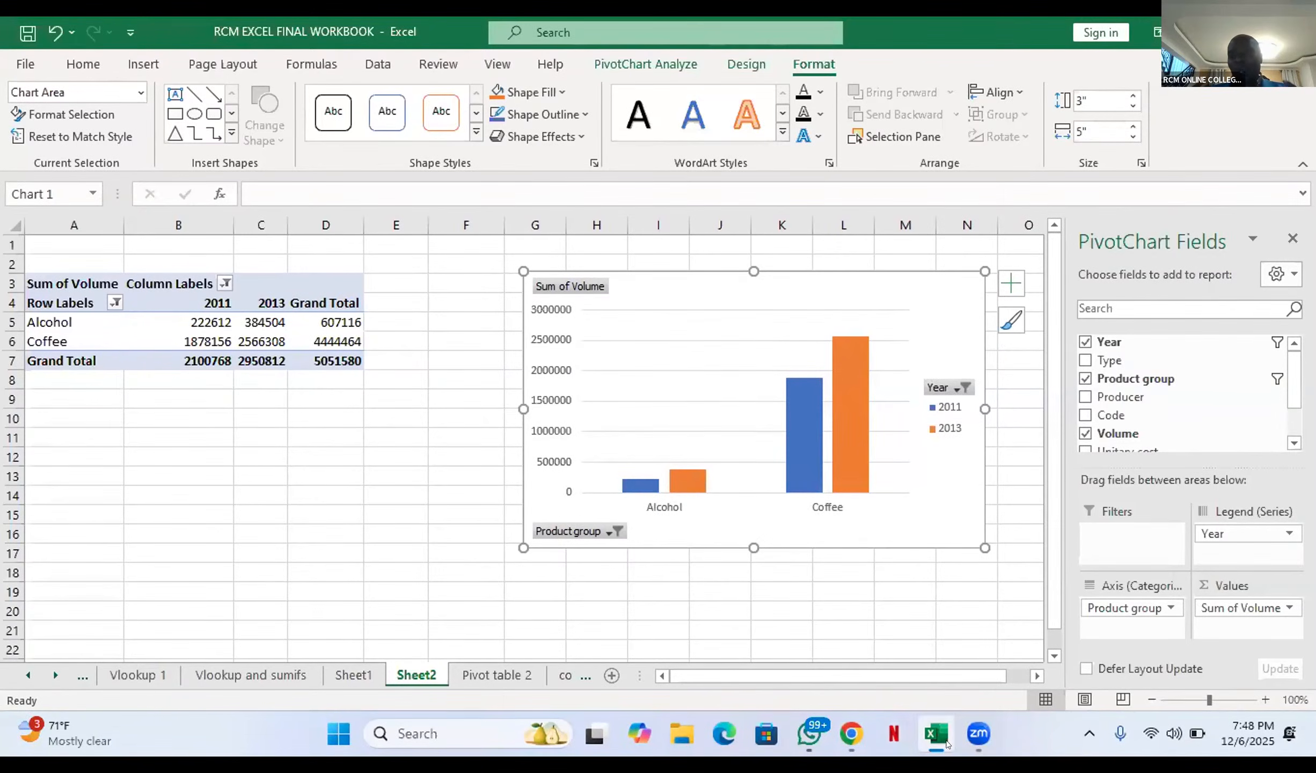
# Step: Switch to the Zoom Workplace window and to Zoom's screen sharing meeting window
pyautogui.moveTo(964, 734)
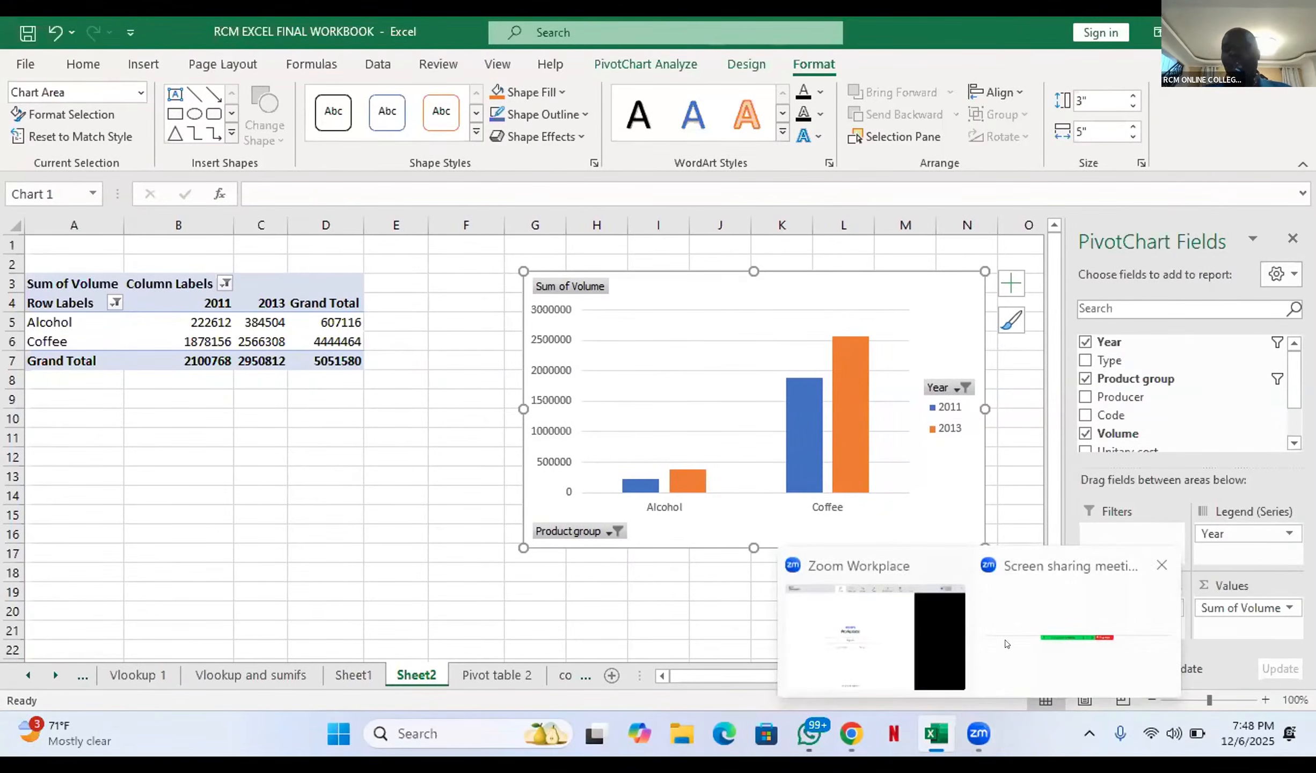
pyautogui.click(926, 642)
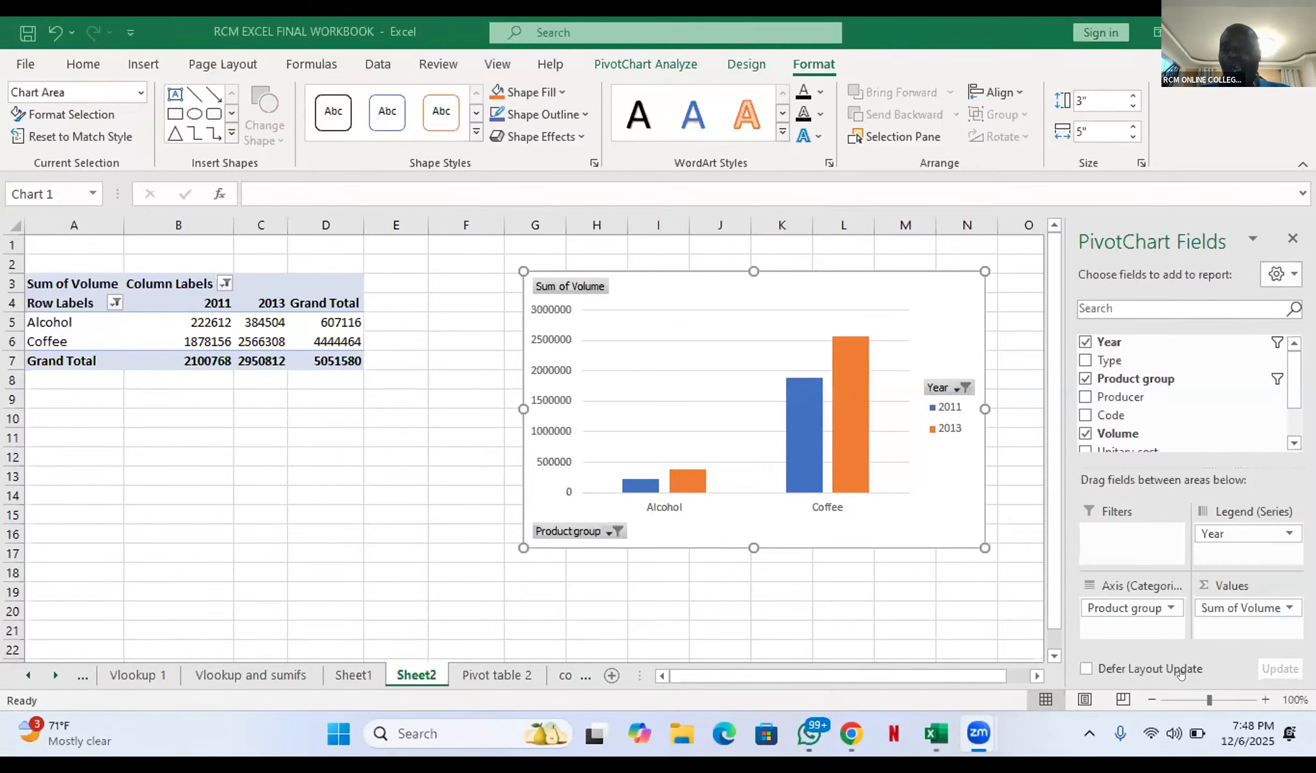
pyautogui.moveTo(975, 734)
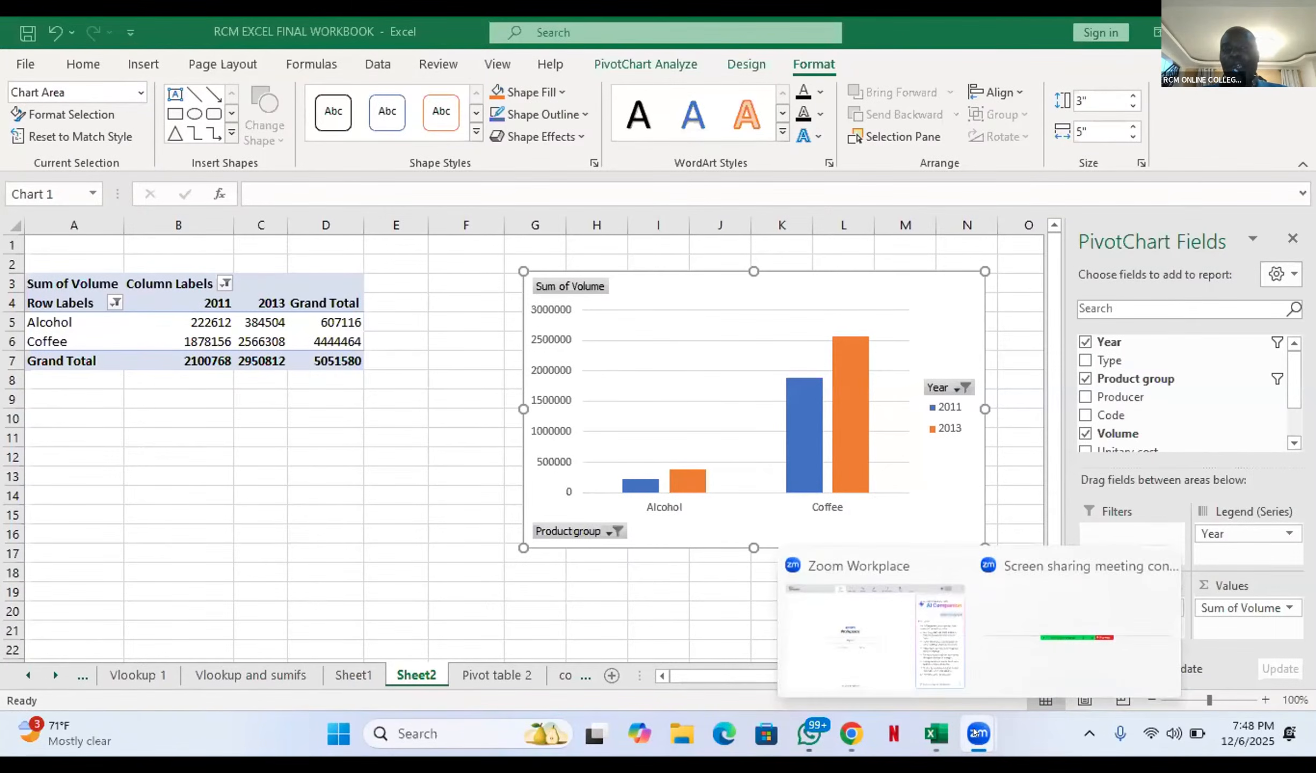
pyautogui.click(1065, 627)
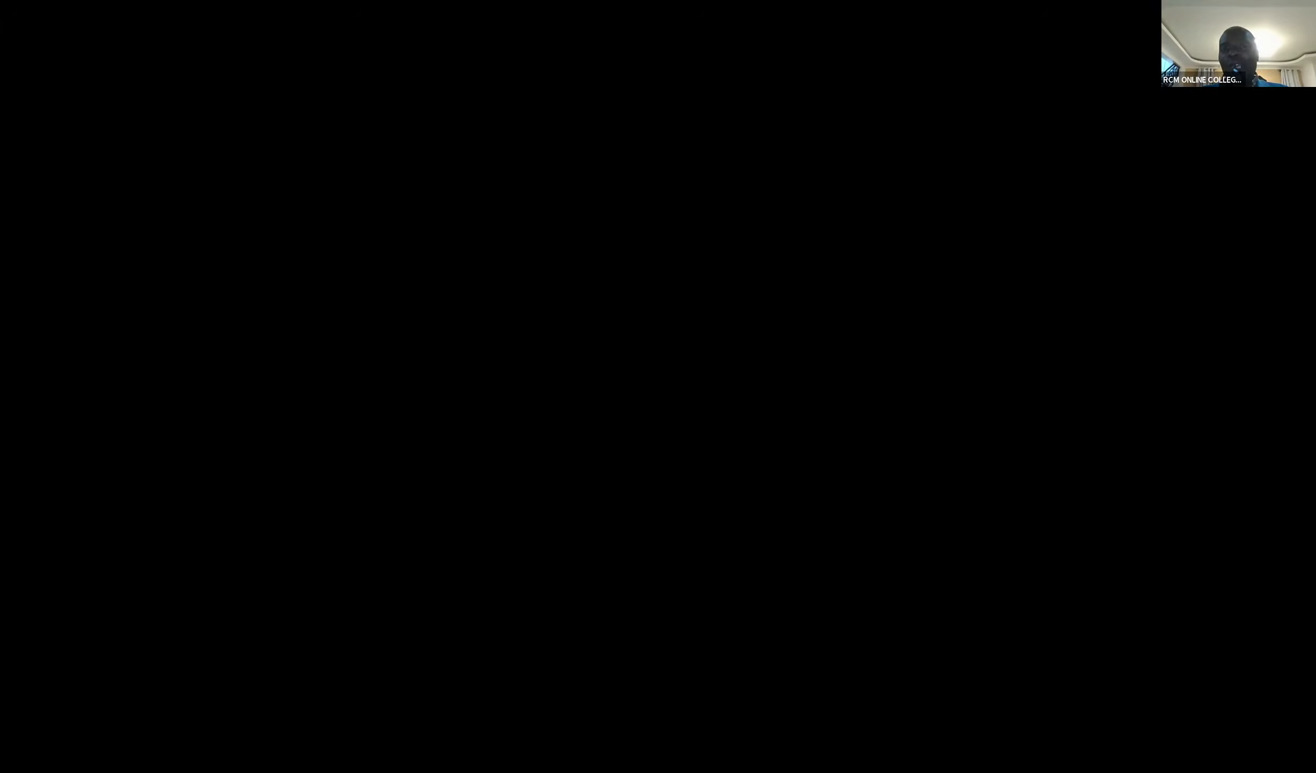